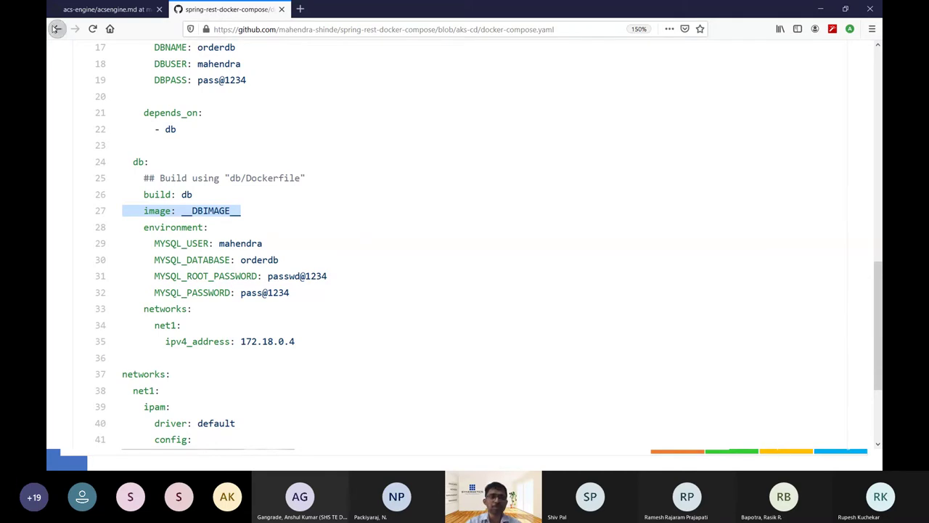
Review k8s-deployment/app-deploy.yml on GitHub, highlighting the __APIIMAGE__ image line, then return to the folder list.
{"action": "left_click", "coordinate": [58, 28]}
{"action": "left_click", "coordinate": [149, 249]}
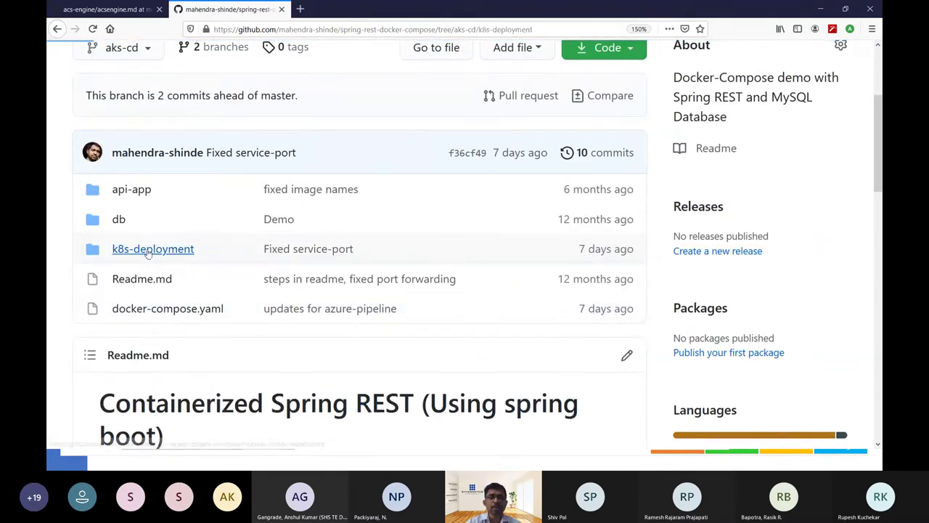
{"action": "scroll", "coordinate": [298, 267], "scroll_direction": "down", "scroll_amount": 4}
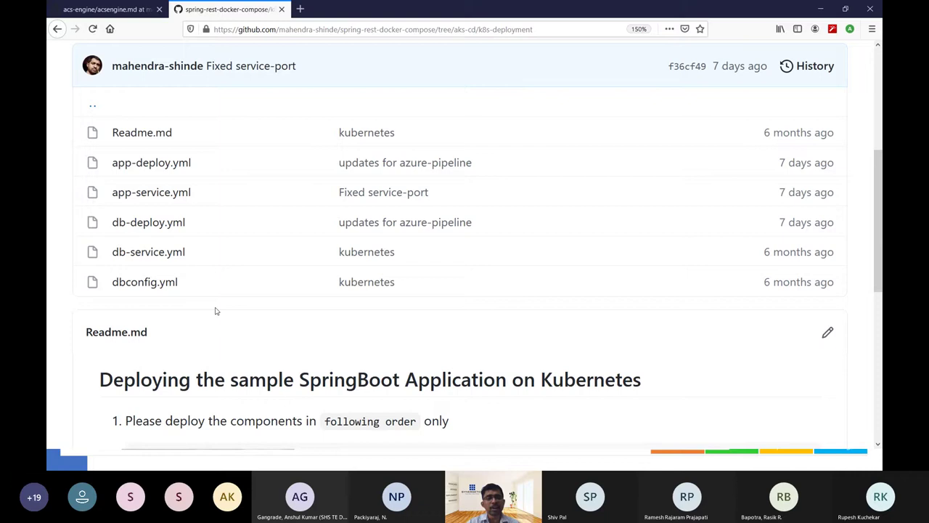
{"action": "left_click", "coordinate": [171, 168]}
{"action": "scroll", "coordinate": [322, 311], "scroll_direction": "down", "scroll_amount": 5}
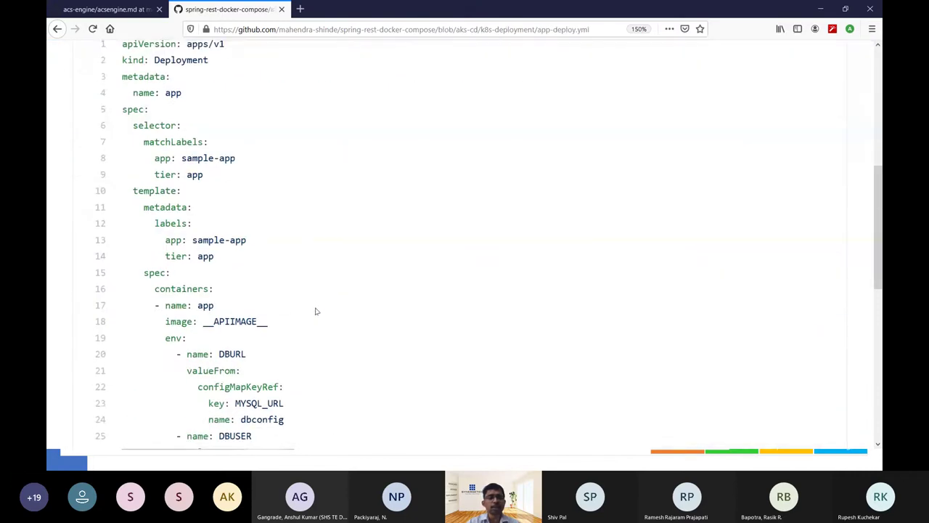
{"action": "scroll", "coordinate": [210, 225], "scroll_direction": "down", "scroll_amount": 1}
{"action": "triple_click", "coordinate": [230, 235]}
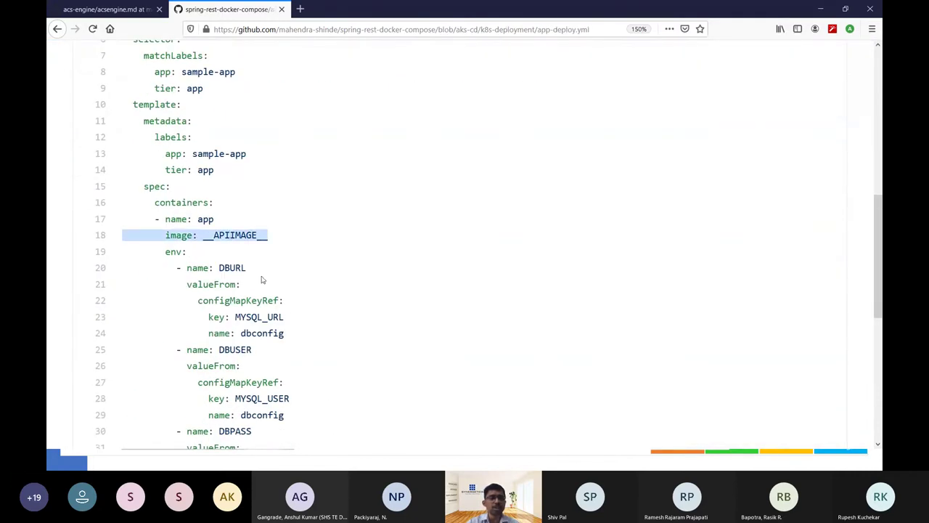
{"action": "scroll", "coordinate": [293, 359], "scroll_direction": "down", "scroll_amount": 1}
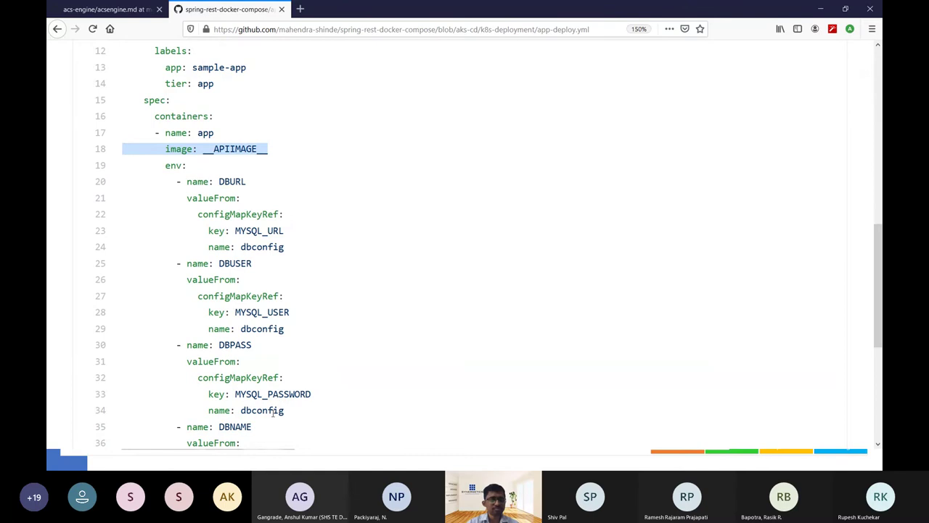
{"action": "scroll", "coordinate": [275, 413], "scroll_direction": "down", "scroll_amount": 1}
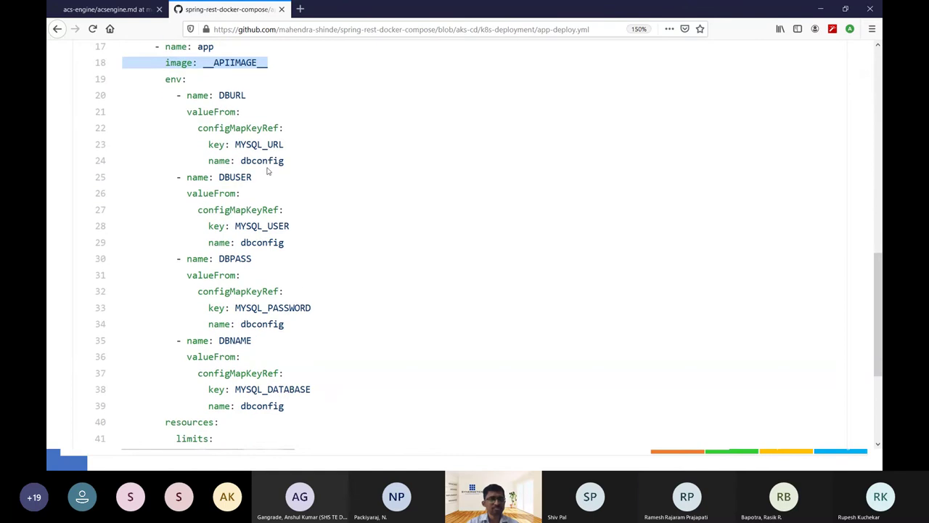
{"action": "scroll", "coordinate": [276, 211], "scroll_direction": "down", "scroll_amount": 3}
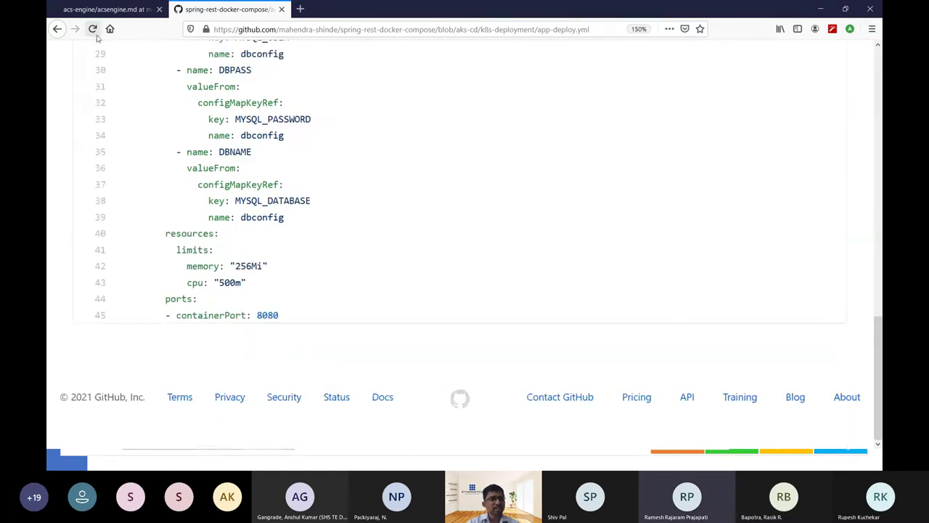
{"action": "left_click", "coordinate": [59, 29]}
Show the Environment Setup slide, then bring the Ubuntu 20.04 LTS terminal to the front.
{"action": "key", "text": "alt+Tab"}
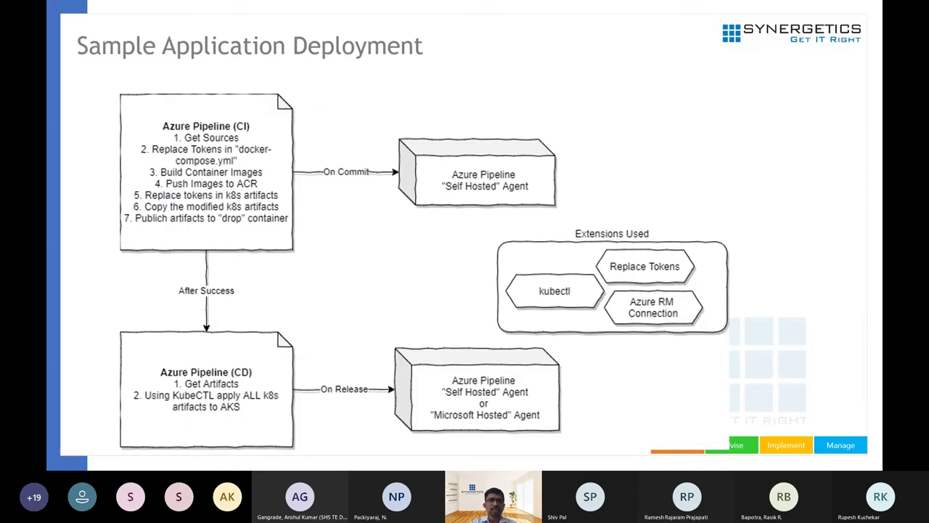
{"action": "left_click", "coordinate": [473, 289]}
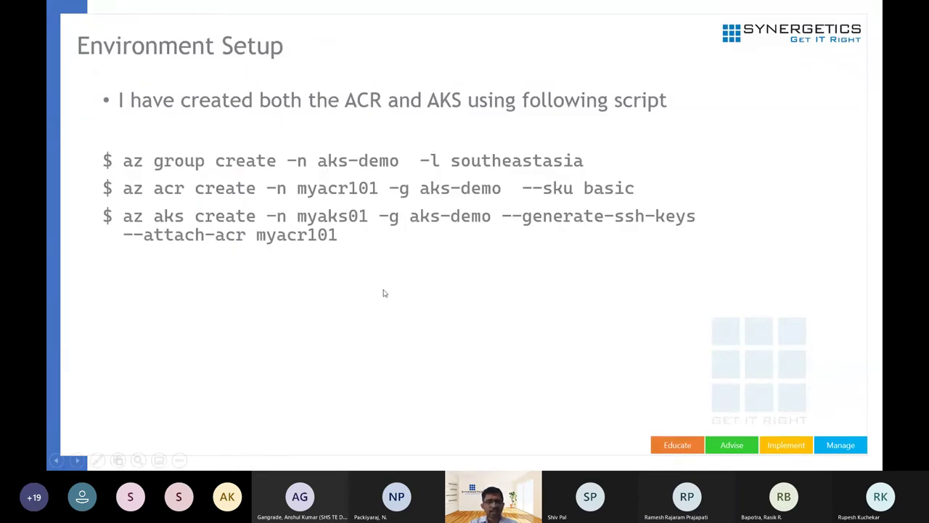
{"action": "key", "text": "alt+Tab"}
{"action": "key", "text": "alt+Tab"}
{"action": "key", "text": "Tab"}
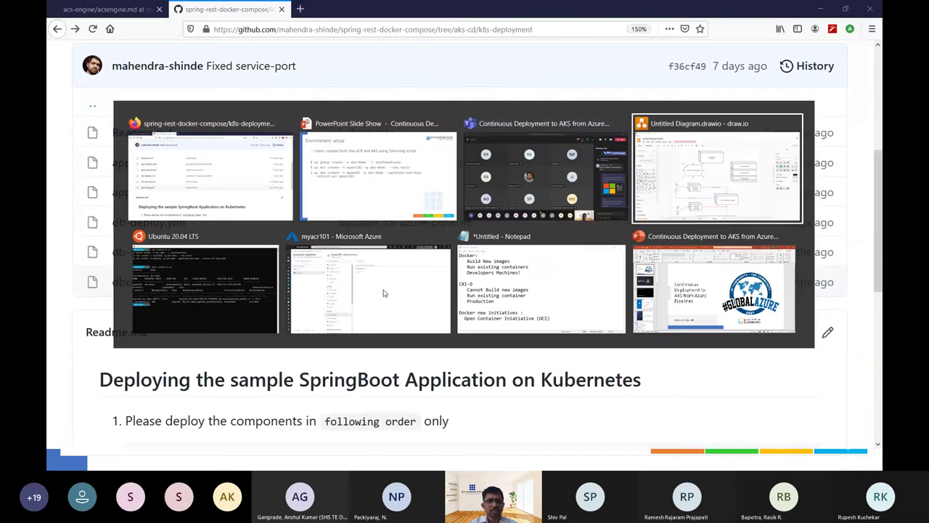
{"action": "key", "text": "Tab"}
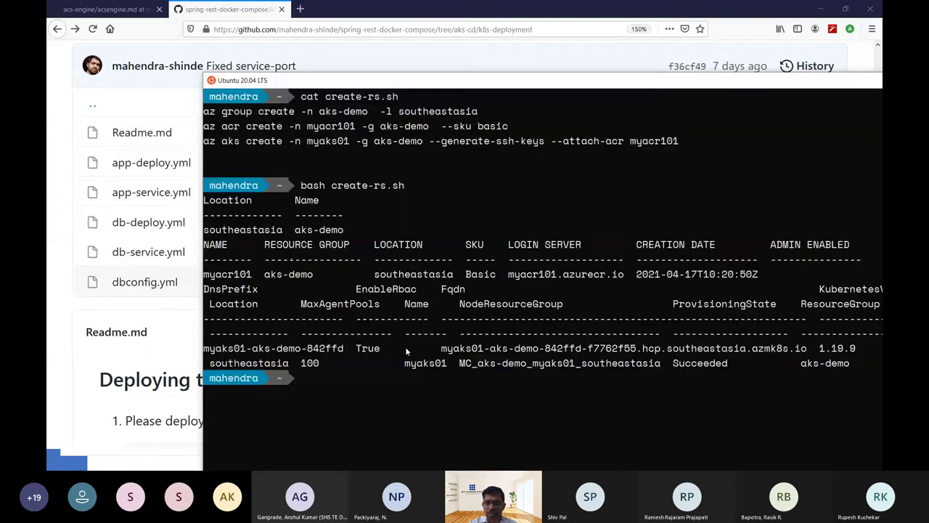
Clear the screen, list AKS clusters with az aks list, and maximize the terminal window.
{"action": "key", "text": "ctrl+l"}
{"action": "type", "text": "az aks"}
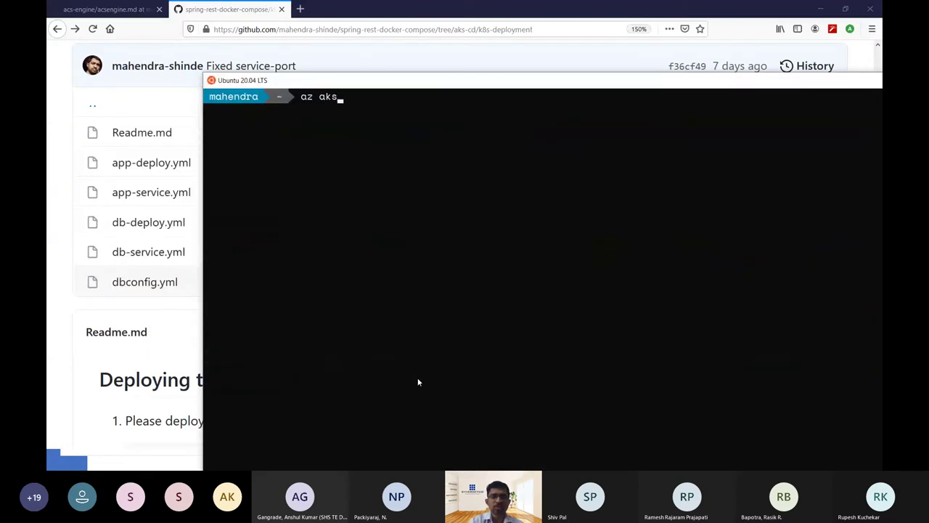
{"action": "type", "text": " list -o"}
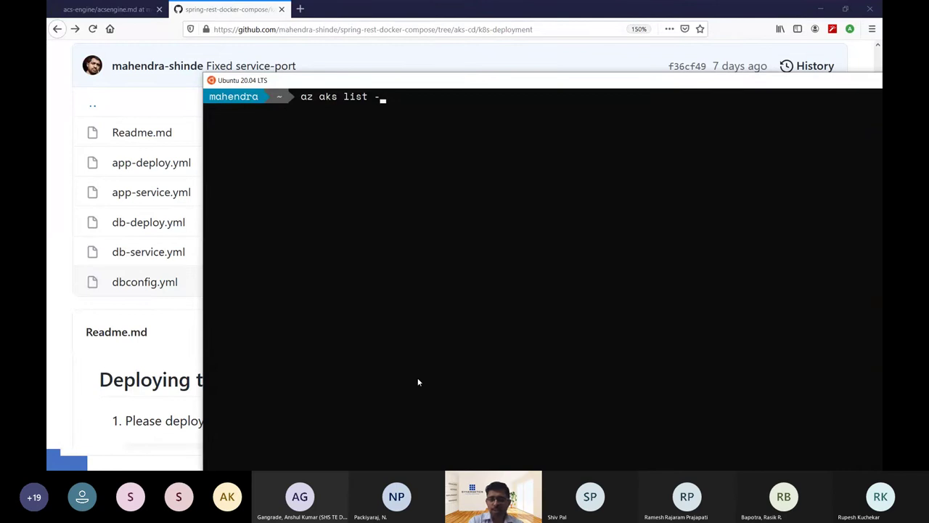
{"action": "key", "text": "BackSpace"}
{"action": "key", "text": "BackSpace"}
{"action": "key", "text": "BackSpace"}
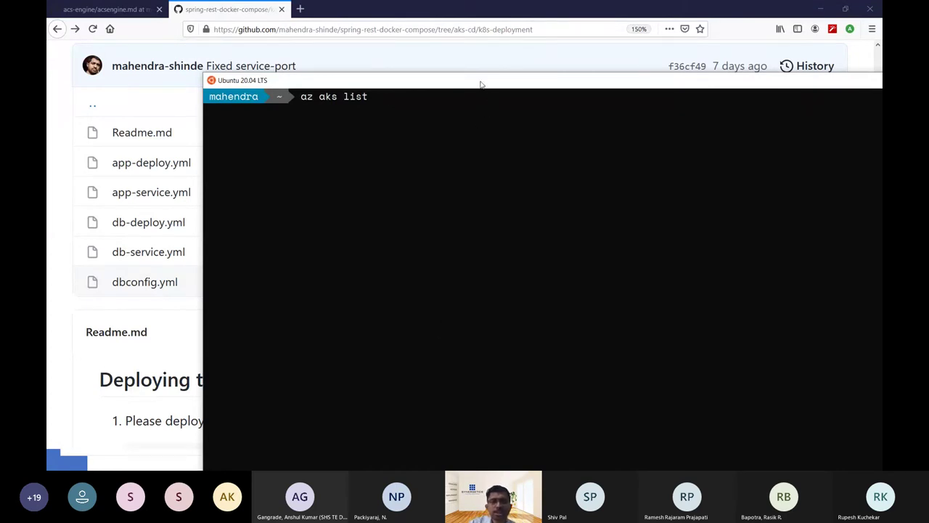
{"action": "left_click", "coordinate": [836, 51]}
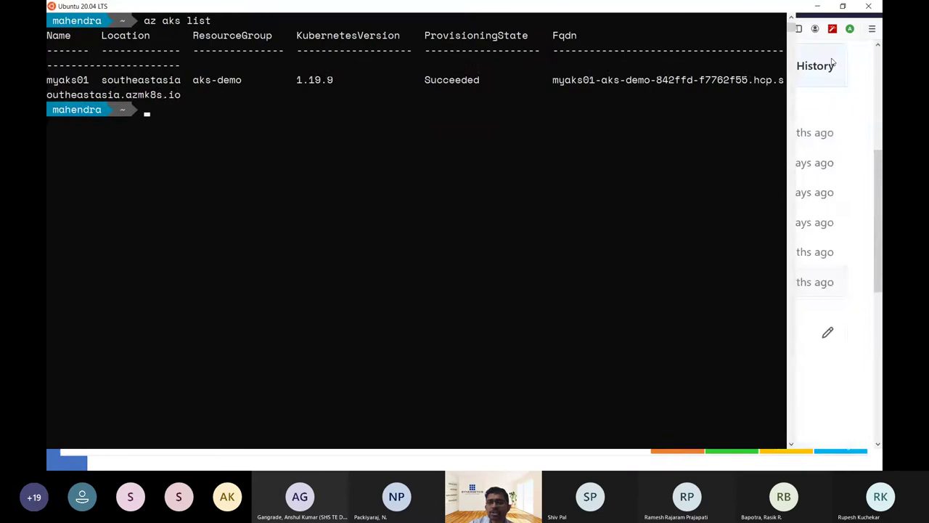
List the kubectl contexts with get-contexts, then view create-rs.sh in nano and exit.
{"action": "type", "text": "kubectl "}
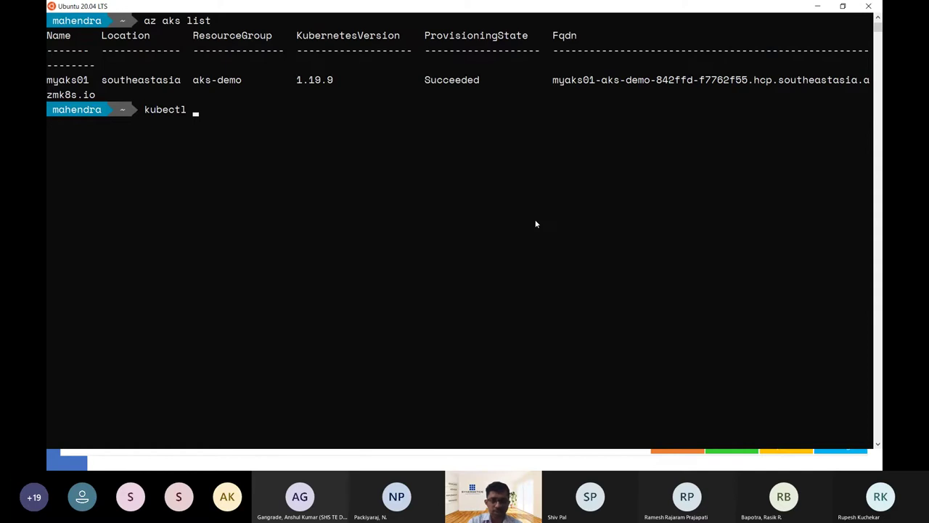
{"action": "type", "text": "get"}
{"action": "key", "text": "BackSpace"}
{"action": "key", "text": "BackSpace"}
{"action": "key", "text": "BackSpace"}
{"action": "key", "text": "BackSpace"}
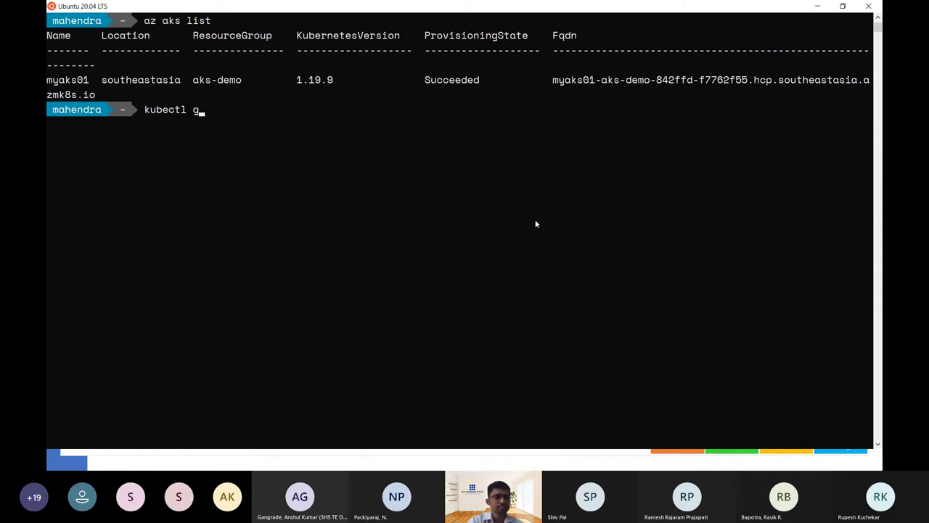
{"action": "type", "text": "coni"}
{"action": "type", "text": "ig "}
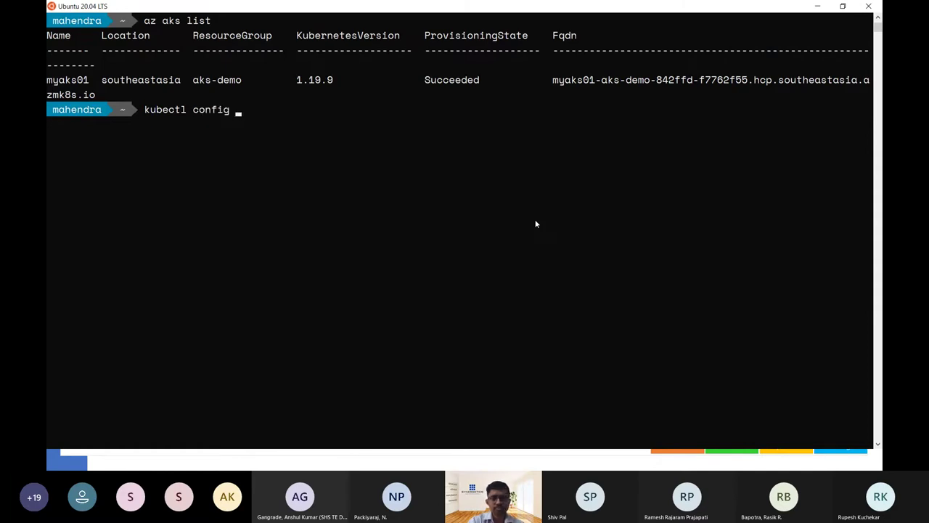
{"action": "type", "text": "get-contexts"}
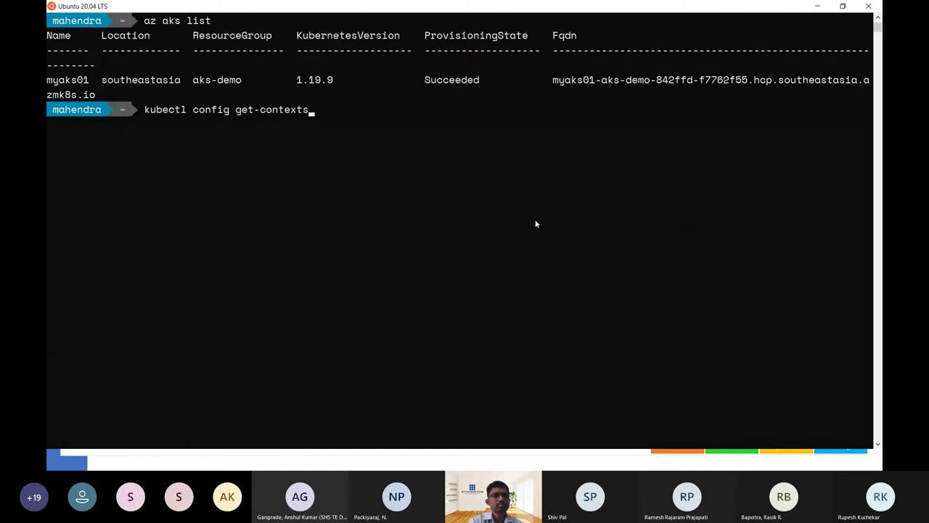
{"action": "key", "text": "Return"}
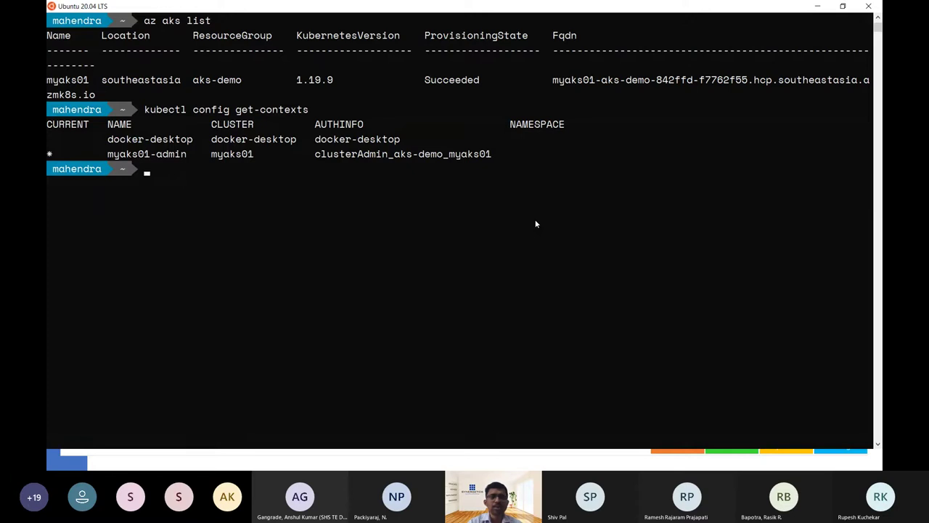
{"action": "type", "text": "nan"}
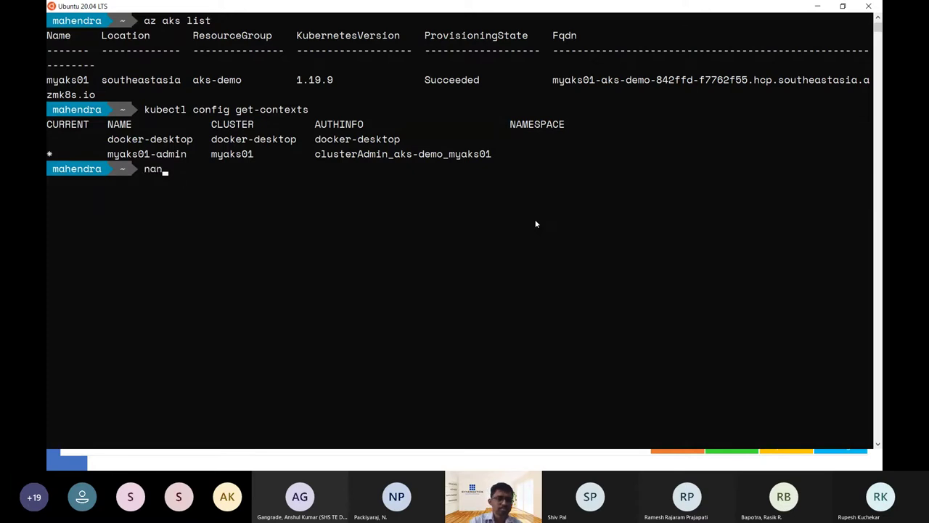
{"action": "type", "text": "o create-rs.sh"}
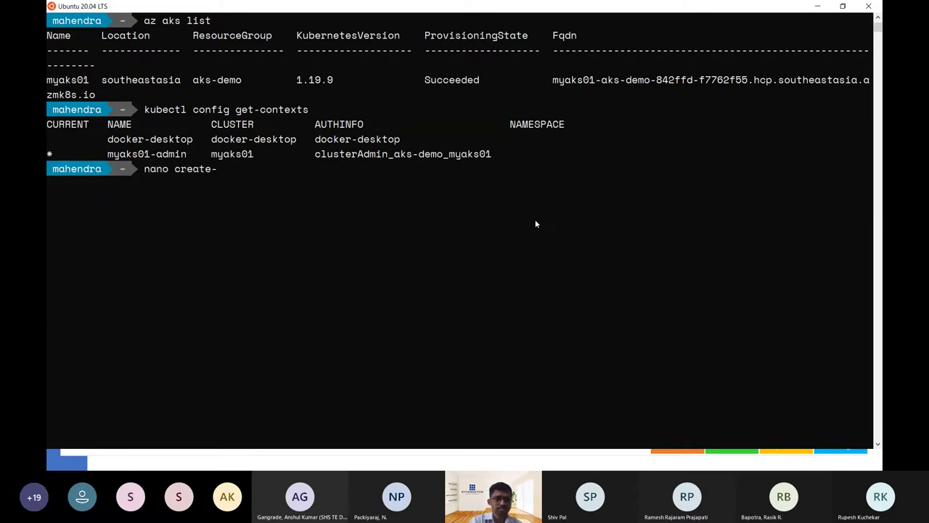
{"action": "key", "text": "Return"}
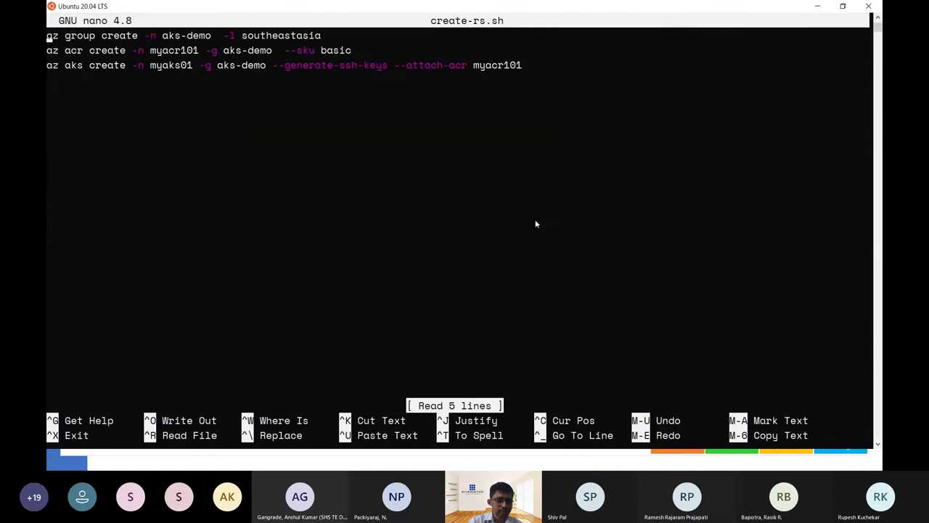
{"action": "key", "text": "ctrl+x"}
Delete the myaks01-admin context with kubectl config delete-context.
{"action": "type", "text": "kubectl "}
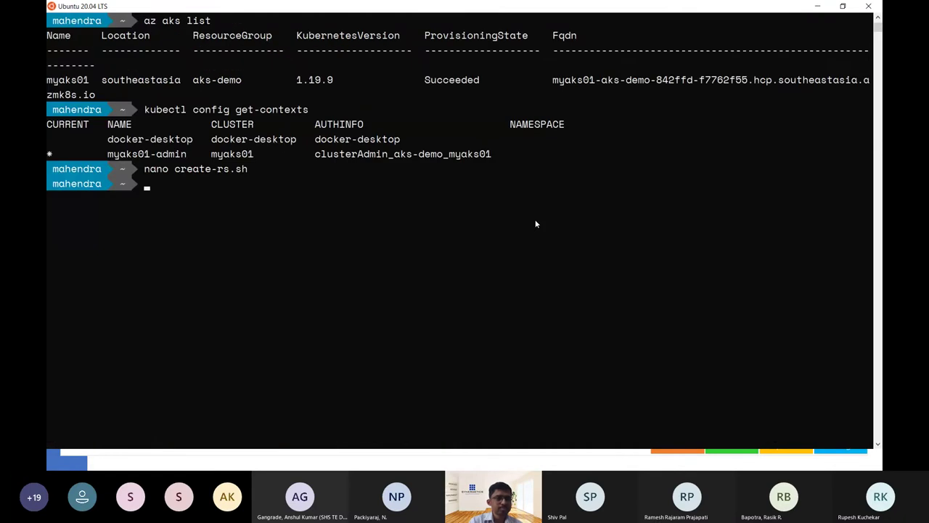
{"action": "type", "text": "c"}
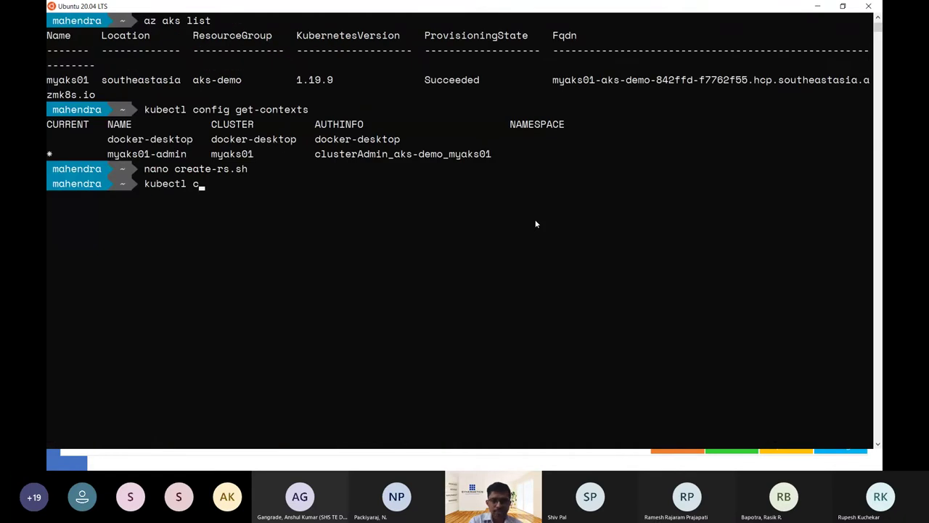
{"action": "type", "text": "onfig delete-context"}
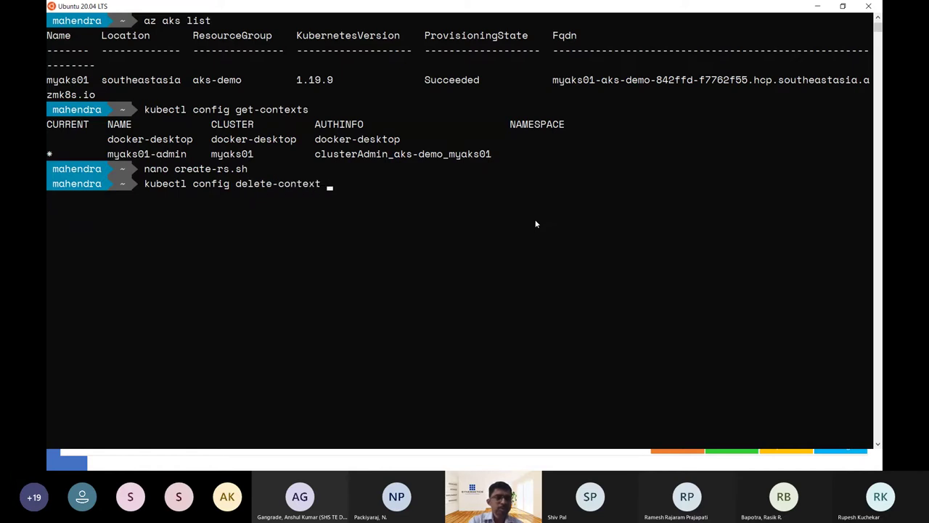
{"action": "double_click", "coordinate": [162, 154]}
{"action": "right_click", "coordinate": [165, 155]}
{"action": "right_click", "coordinate": [253, 185]}
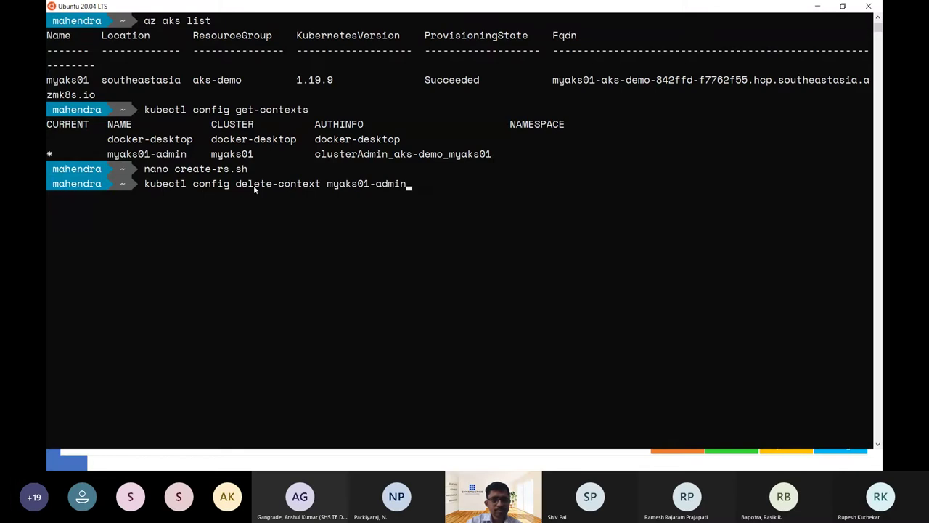
{"action": "key", "text": "Return"}
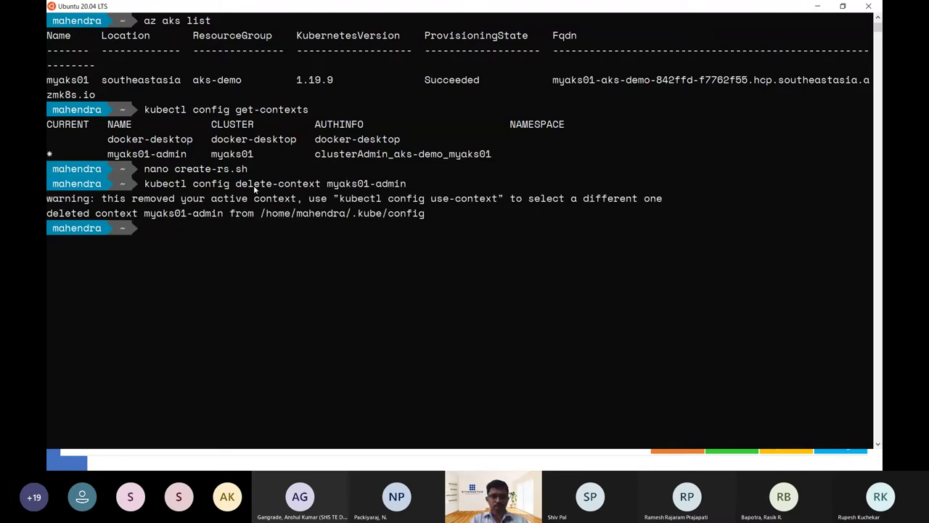
Switch the current kubectl context to docker-desktop and rerun the myaks01-admin context deletion.
{"action": "type", "text": "kubectl"}
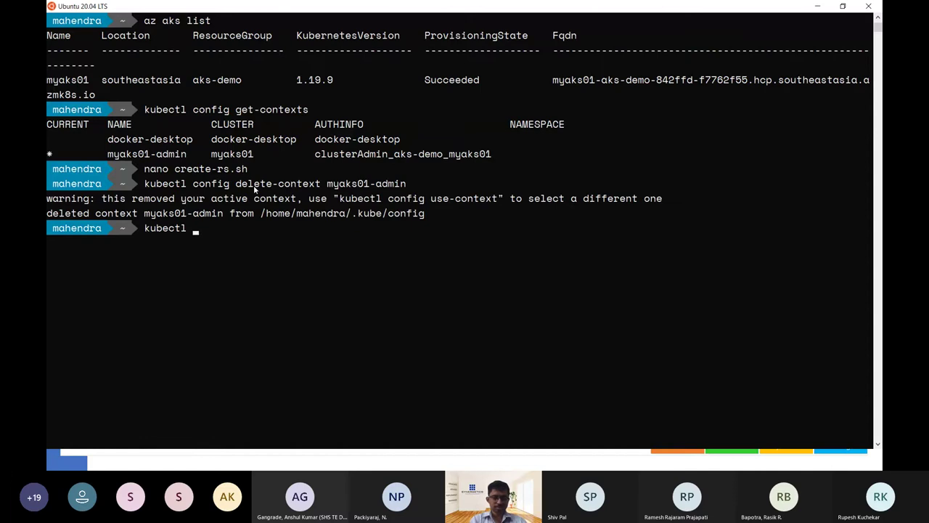
{"action": "type", "text": " conf"}
{"action": "key", "text": "BackSpace"}
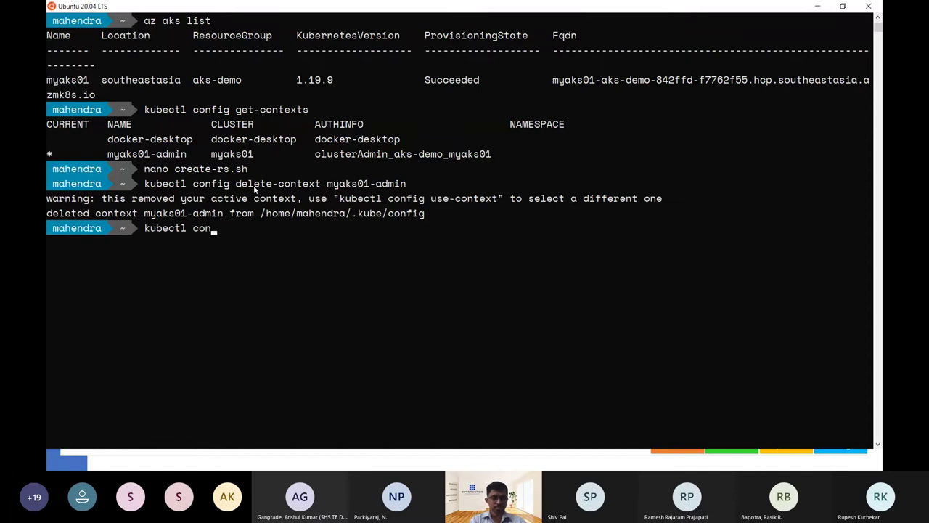
{"action": "type", "text": "fig use"}
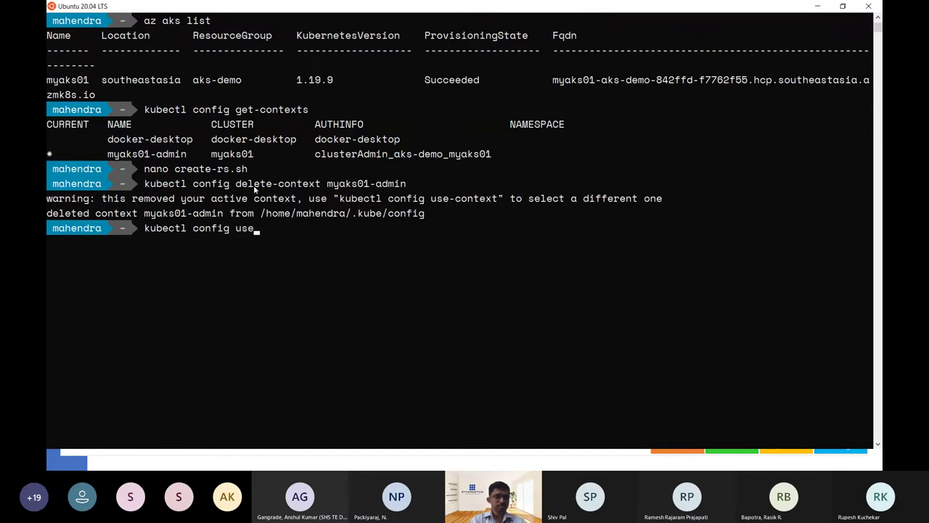
{"action": "type", "text": "-context do"}
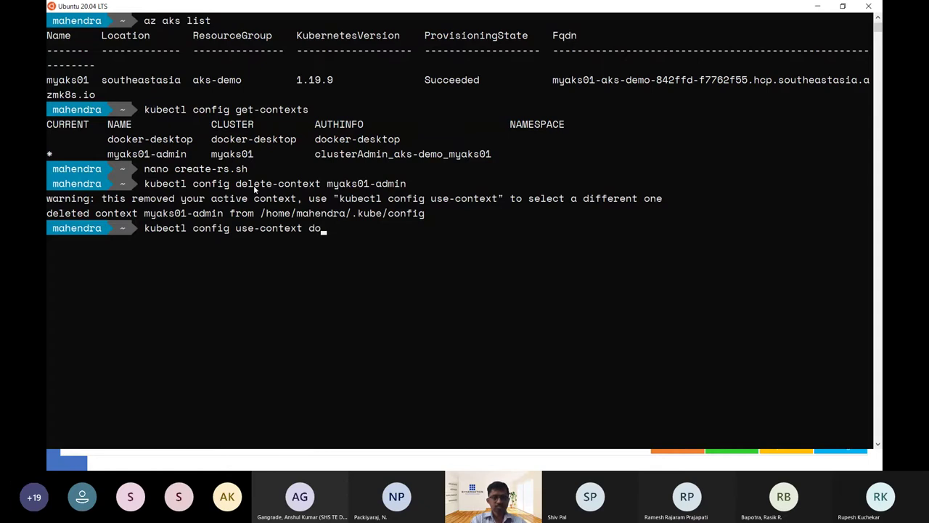
{"action": "type", "text": "cker-de"}
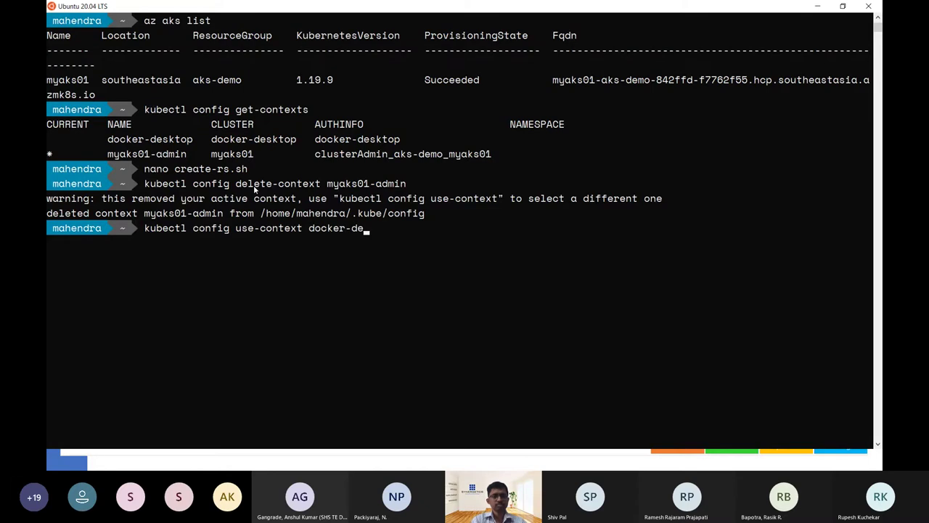
{"action": "type", "text": "sktop"}
{"action": "key", "text": "Return"}
{"action": "key", "text": "Up"}
{"action": "key", "text": "Up"}
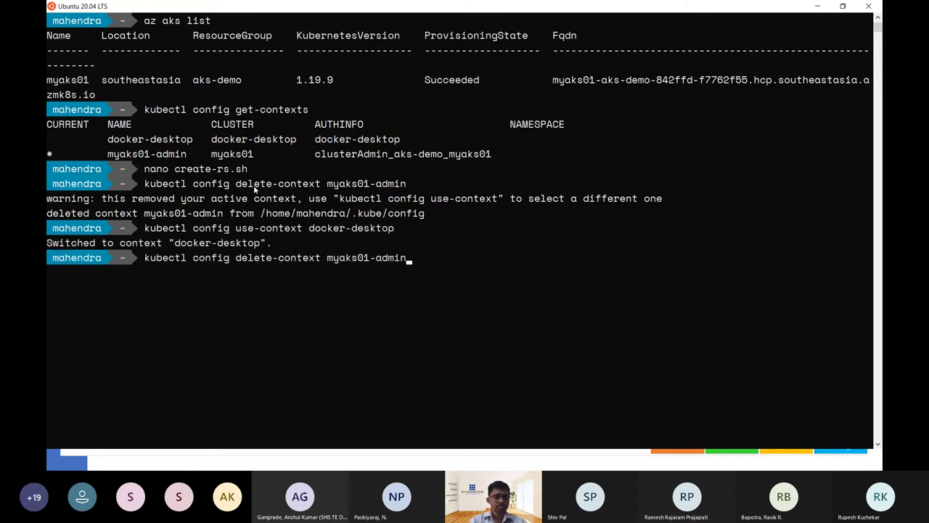
{"action": "key", "text": "Return"}
Remove the myaks01 cluster with kubectl config delete-cluster myaks01.
{"action": "key", "text": "Up"}
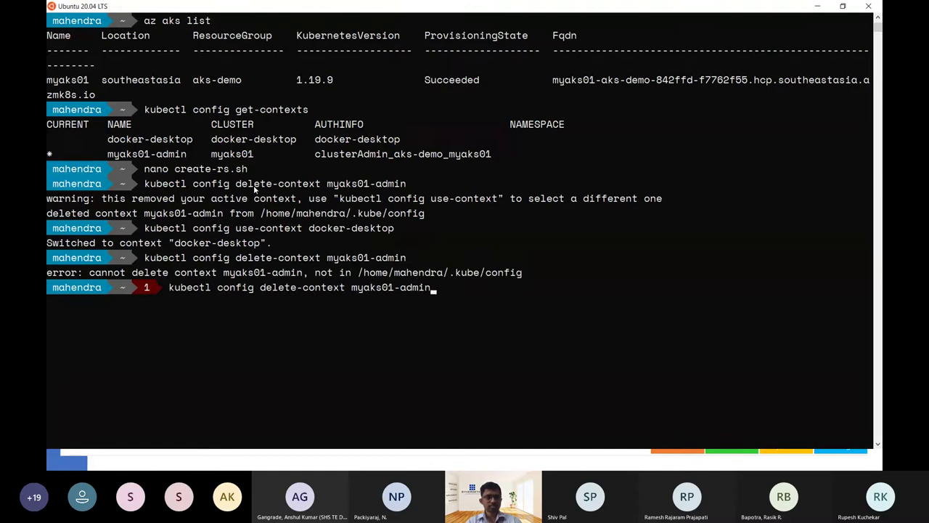
{"action": "key", "text": "BackSpace"}
{"action": "key", "text": "BackSpace"}
{"action": "key", "text": "BackSpace"}
{"action": "key", "text": "BackSpace"}
{"action": "key", "text": "BackSpace"}
{"action": "key", "text": "BackSpace"}
{"action": "key", "text": "BackSpace"}
{"action": "key", "text": "BackSpace"}
{"action": "key", "text": "BackSpace"}
{"action": "key", "text": "BackSpace"}
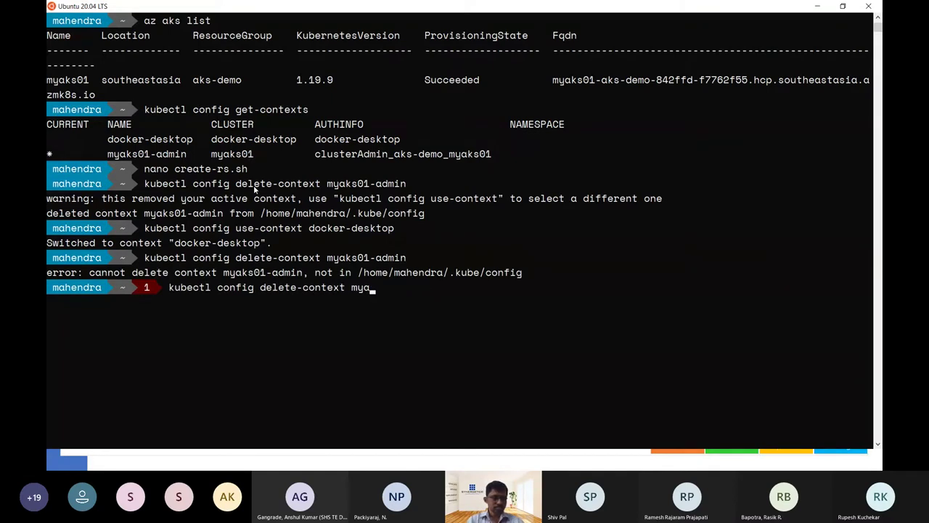
{"action": "key", "text": "BackSpace"}
{"action": "key", "text": "BackSpace"}
{"action": "key", "text": "BackSpace"}
{"action": "key", "text": "BackSpace"}
{"action": "key", "text": "BackSpace"}
{"action": "key", "text": "BackSpace"}
{"action": "key", "text": "BackSpace"}
{"action": "key", "text": "BackSpace"}
{"action": "key", "text": "BackSpace"}
{"action": "key", "text": "BackSpace"}
{"action": "key", "text": "BackSpace"}
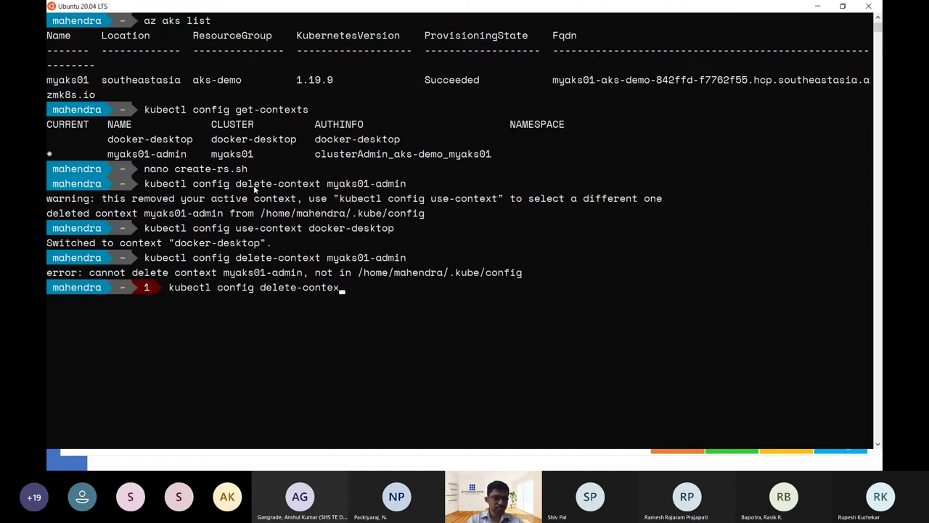
{"action": "type", "text": "cluster"}
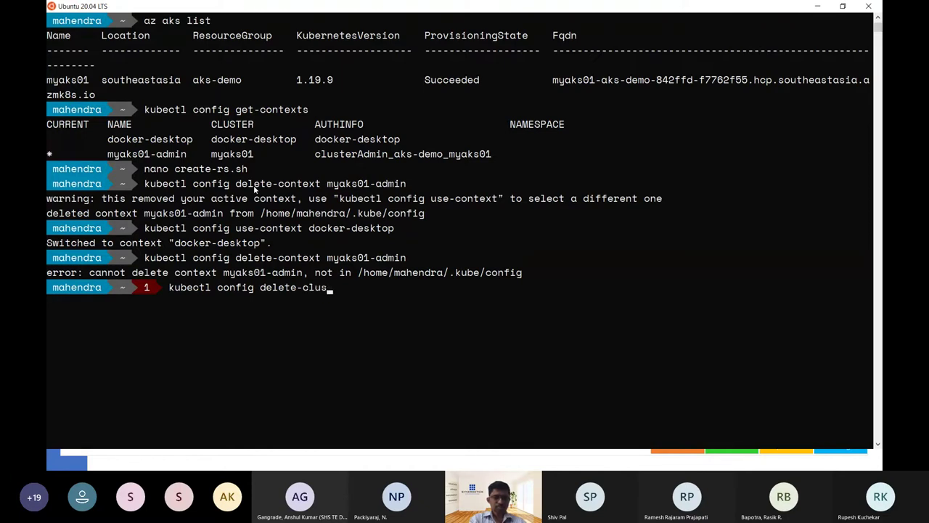
{"action": "double_click", "coordinate": [232, 154]}
{"action": "right_click", "coordinate": [233, 154]}
{"action": "right_click", "coordinate": [476, 254]}
{"action": "key", "text": "Return"}
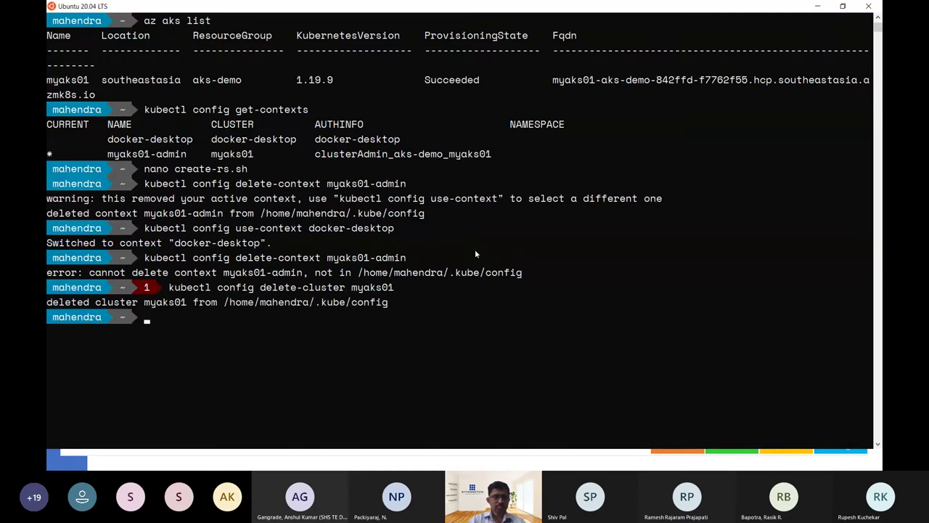
List the remaining contexts, confirming docker-desktop is the only one, and clear the screen.
{"action": "key", "text": "Up"}
{"action": "key", "text": "Up"}
{"action": "key", "text": "Up"}
{"action": "key", "text": "Up"}
{"action": "key", "text": "Up"}
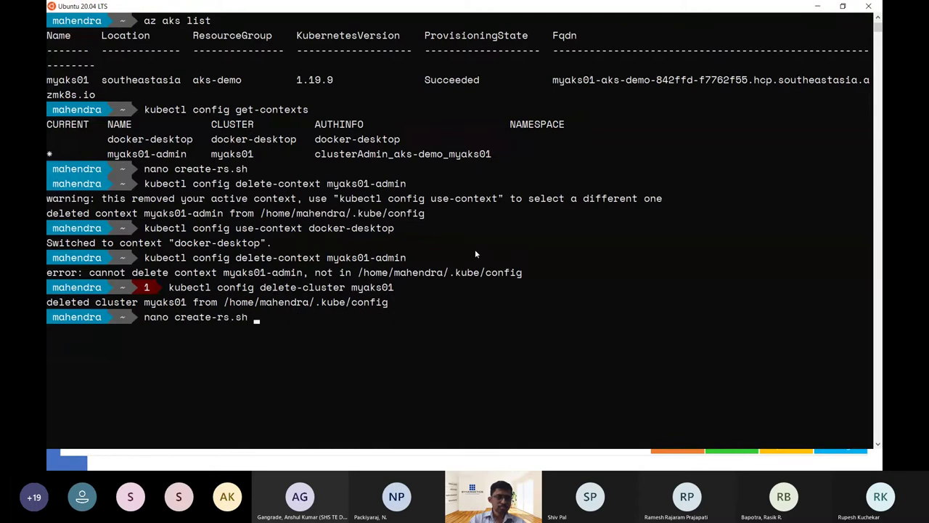
{"action": "key", "text": "Up"}
{"action": "key", "text": "Return"}
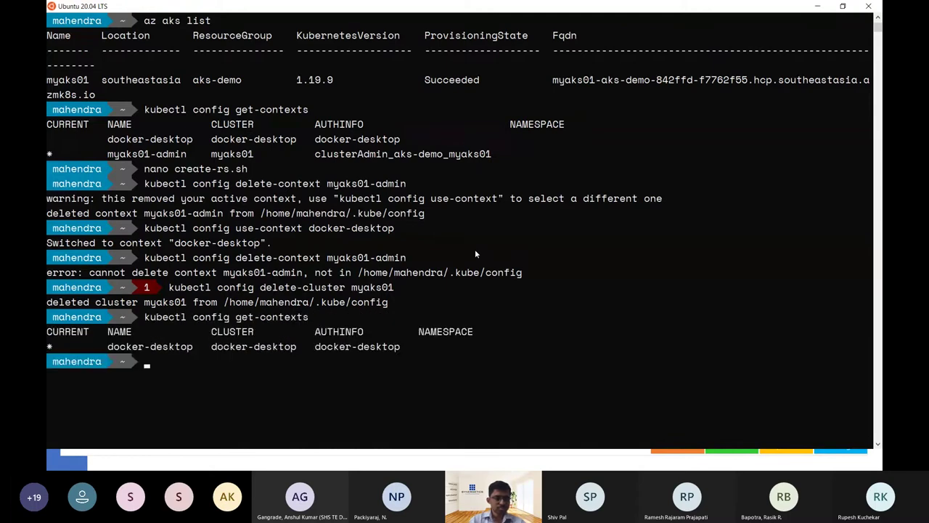
{"action": "key", "text": "ctrl+l"}
Leave 'az aks get-credentials -n' unfinished at the prompt and switch to the Azure portal.
{"action": "type", "text": "az"}
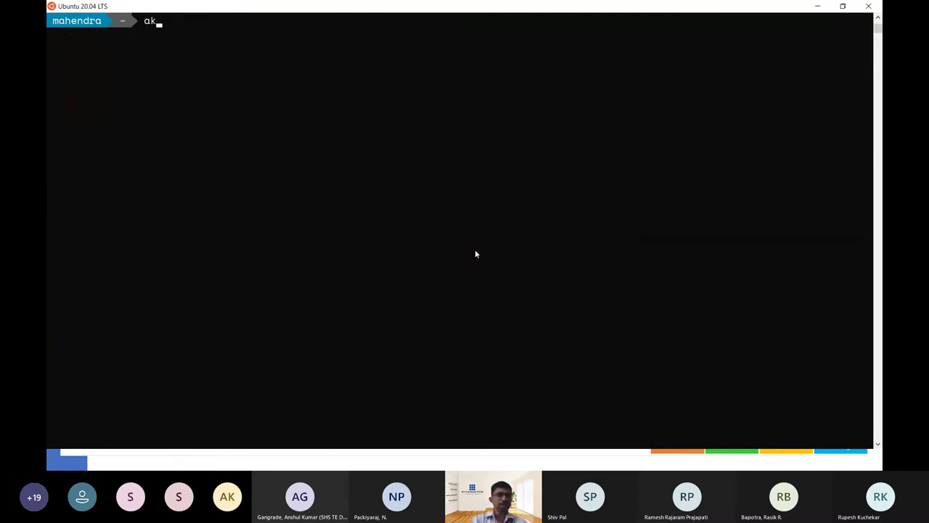
{"action": "type", "text": " aks "}
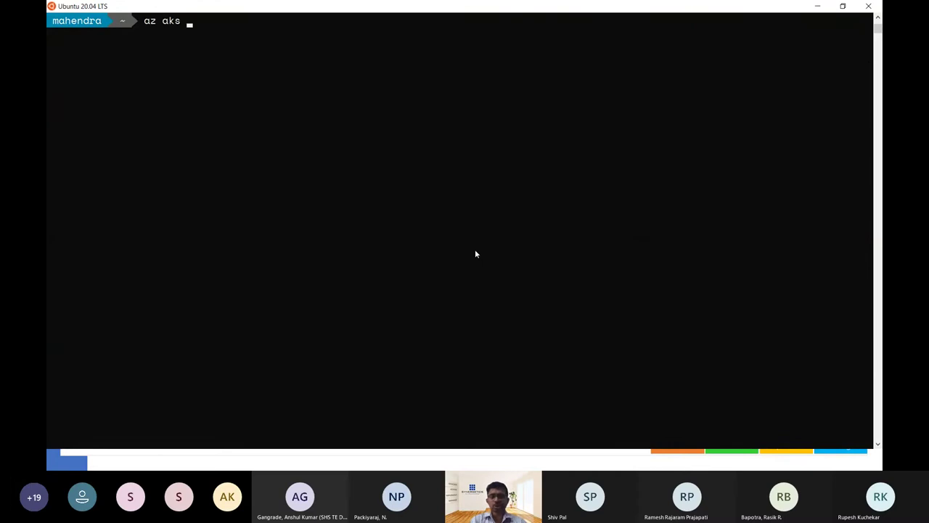
{"action": "type", "text": "get-c"}
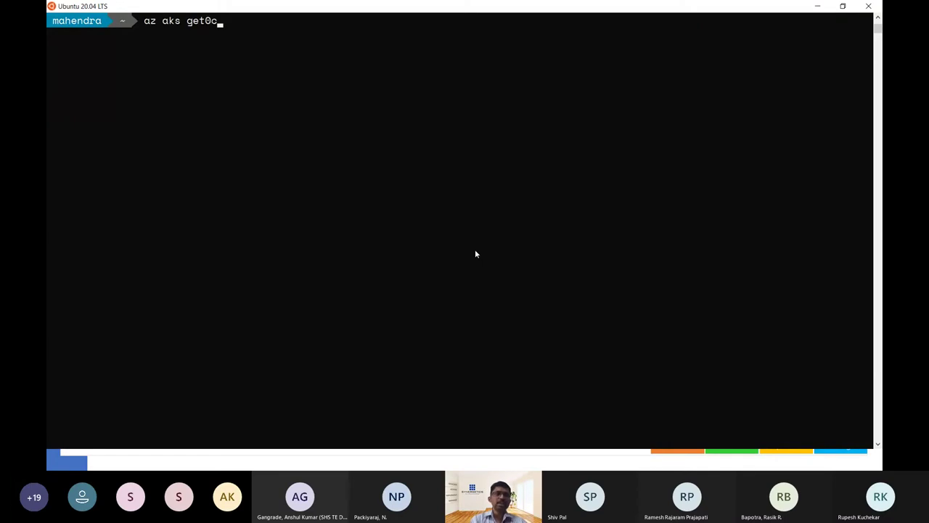
{"action": "key", "text": "BackSpace"}
{"action": "key", "text": "BackSpace"}
{"action": "type", "text": "-"}
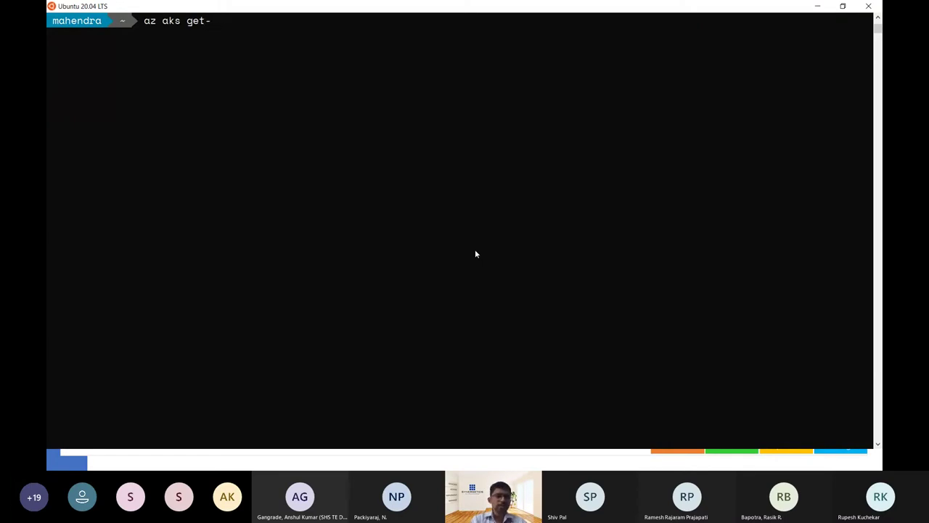
{"action": "type", "text": "credent"}
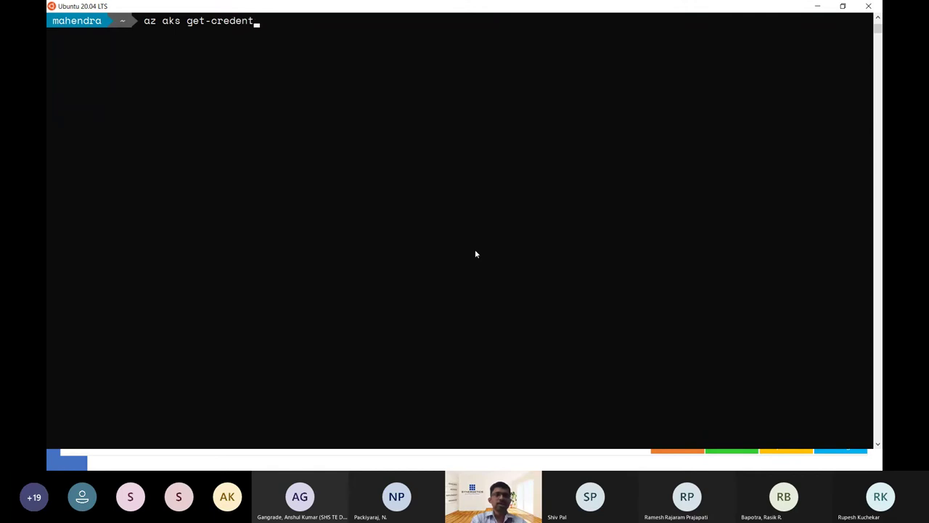
{"action": "type", "text": "ials"}
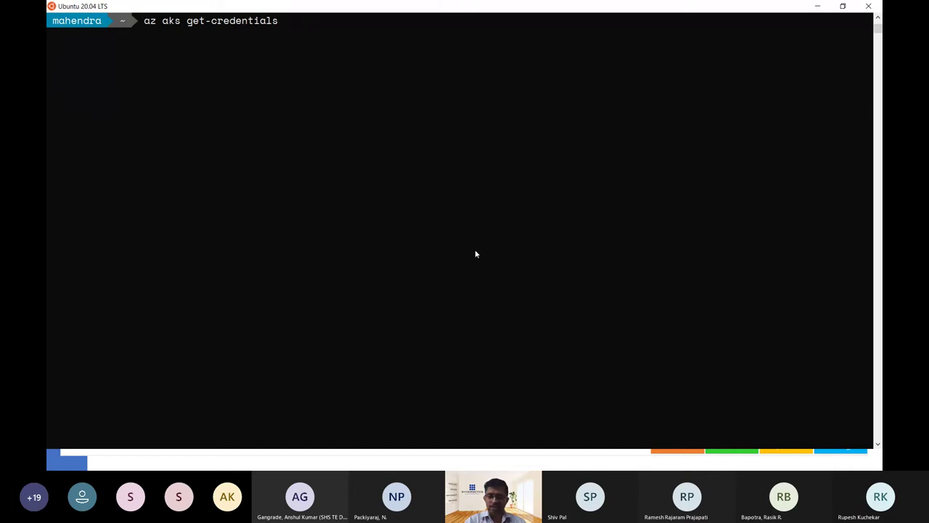
{"action": "type", "text": "-n"}
{"action": "key", "text": "alt+Tab"}
{"action": "key", "text": "alt+Tab"}
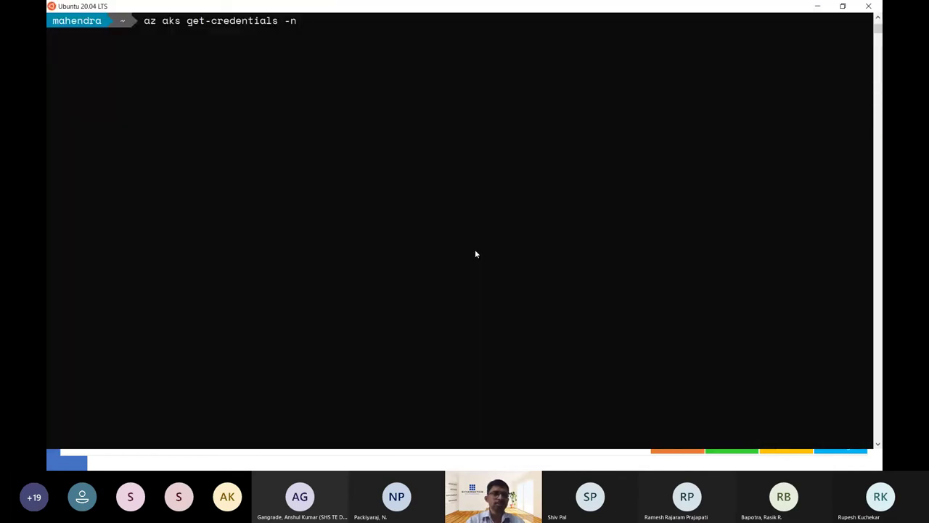
{"action": "key", "text": "alt+Tab"}
{"action": "key", "text": "alt+Tab"}
{"action": "key", "text": "alt+Tab"}
{"action": "key", "text": "alt+Tab"}
{"action": "key", "text": "alt+Tab"}
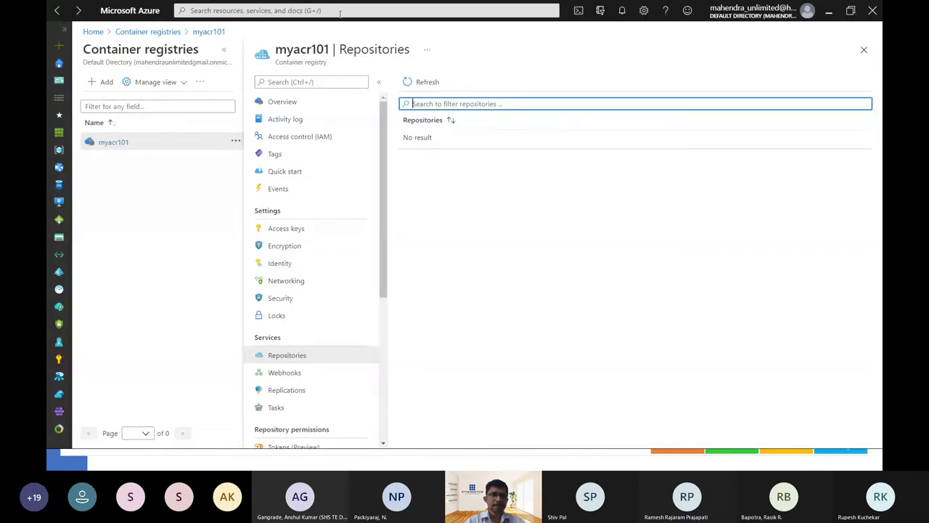
Find myaks01 under Kubernetes services and copy its az aks get-credentials command from Connect.
{"action": "left_click", "coordinate": [340, 11]}
{"action": "type", "text": "kuber"}
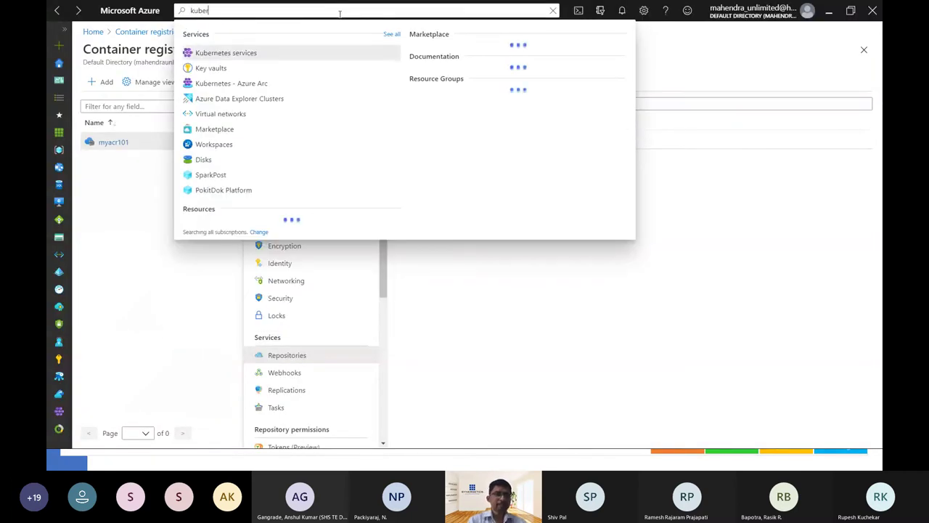
{"action": "key", "text": "Return"}
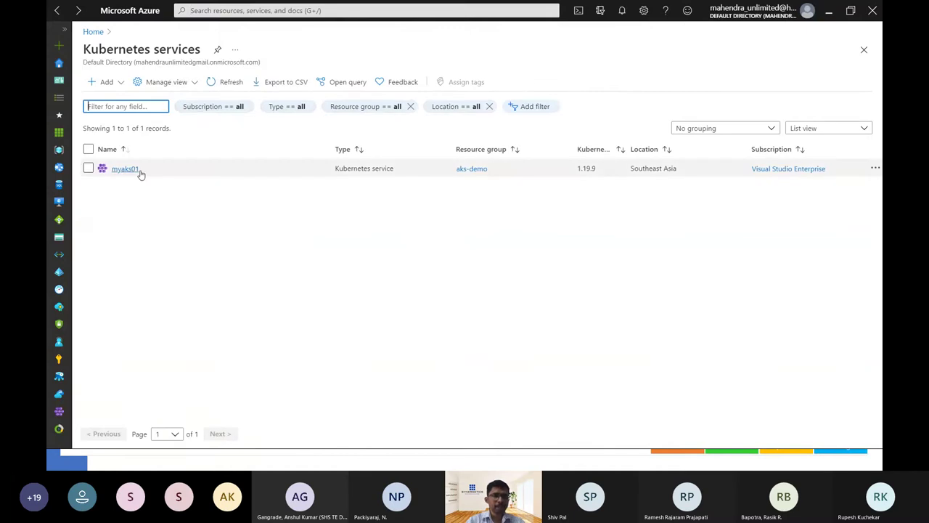
{"action": "right_click", "coordinate": [150, 173]}
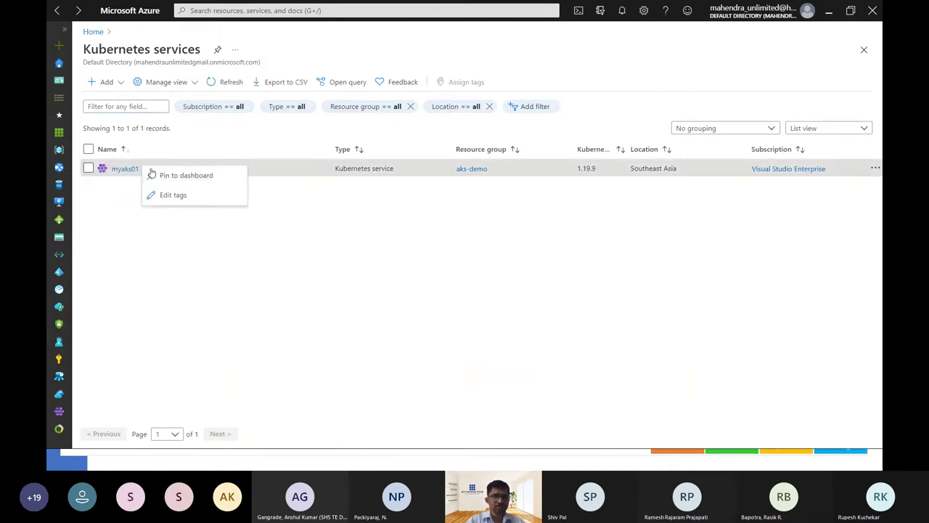
{"action": "left_click", "coordinate": [118, 171]}
{"action": "left_click", "coordinate": [118, 172]}
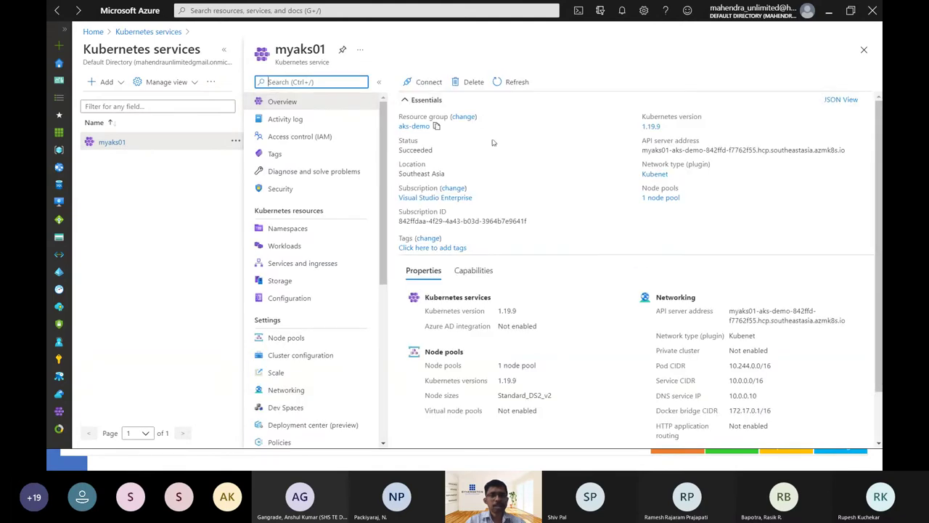
{"action": "left_click", "coordinate": [427, 82]}
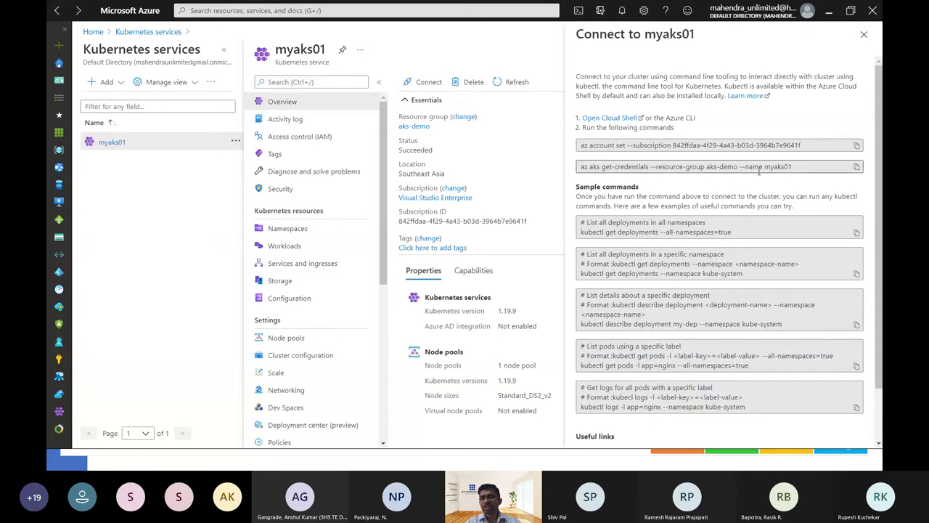
{"action": "left_click", "coordinate": [856, 168]}
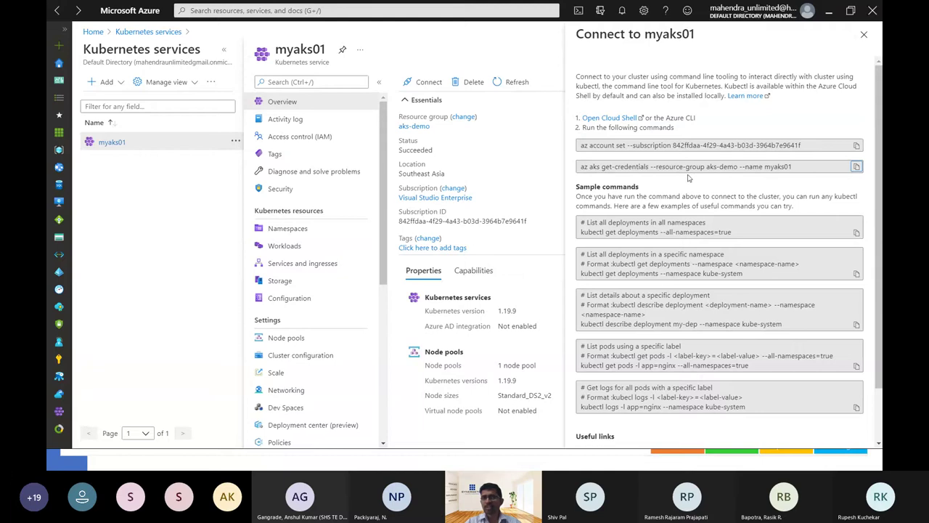
Run the pasted get-credentials command in the terminal, answering y to overwrite the kubeconfig entry.
{"action": "key", "text": "alt+Tab"}
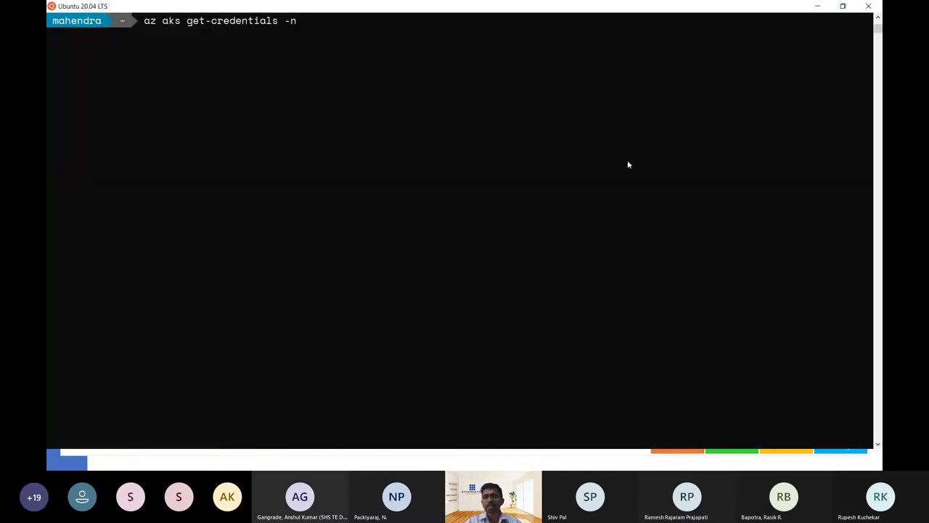
{"action": "key", "text": "BackSpace"}
{"action": "key", "text": "BackSpace"}
{"action": "key", "text": "BackSpace"}
{"action": "key", "text": "BackSpace"}
{"action": "key", "text": "BackSpace"}
{"action": "key", "text": "BackSpace"}
{"action": "key", "text": "BackSpace"}
{"action": "key", "text": "BackSpace"}
{"action": "key", "text": "BackSpace"}
{"action": "key", "text": "BackSpace"}
{"action": "key", "text": "BackSpace"}
{"action": "key", "text": "BackSpace"}
{"action": "key", "text": "BackSpace"}
{"action": "key", "text": "BackSpace"}
{"action": "key", "text": "BackSpace"}
{"action": "key", "text": "BackSpace"}
{"action": "key", "text": "BackSpace"}
{"action": "key", "text": "BackSpace"}
{"action": "key", "text": "BackSpace"}
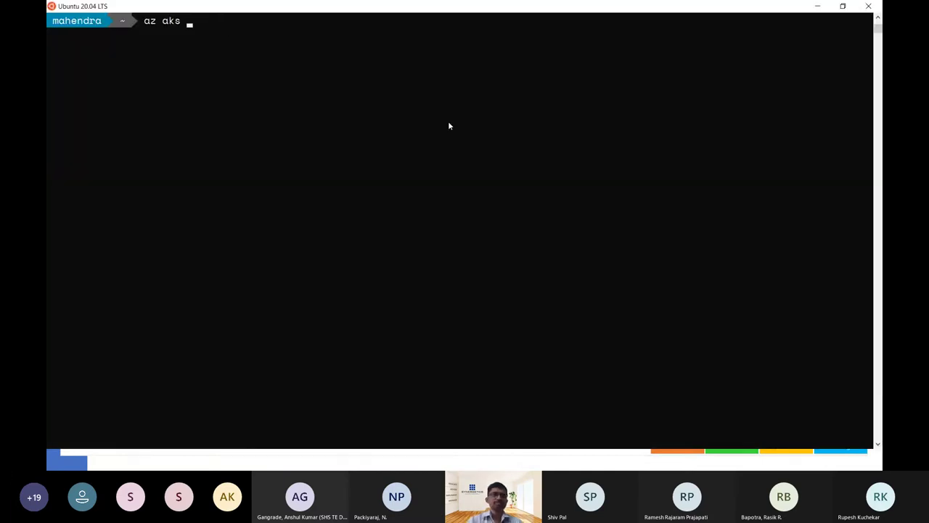
{"action": "key", "text": "BackSpace"}
{"action": "key", "text": "BackSpace"}
{"action": "key", "text": "BackSpace"}
{"action": "key", "text": "BackSpace"}
{"action": "key", "text": "BackSpace"}
{"action": "key", "text": "BackSpace"}
{"action": "key", "text": "BackSpace"}
{"action": "key", "text": "ctrl+v"}
{"action": "key", "text": "Return"}
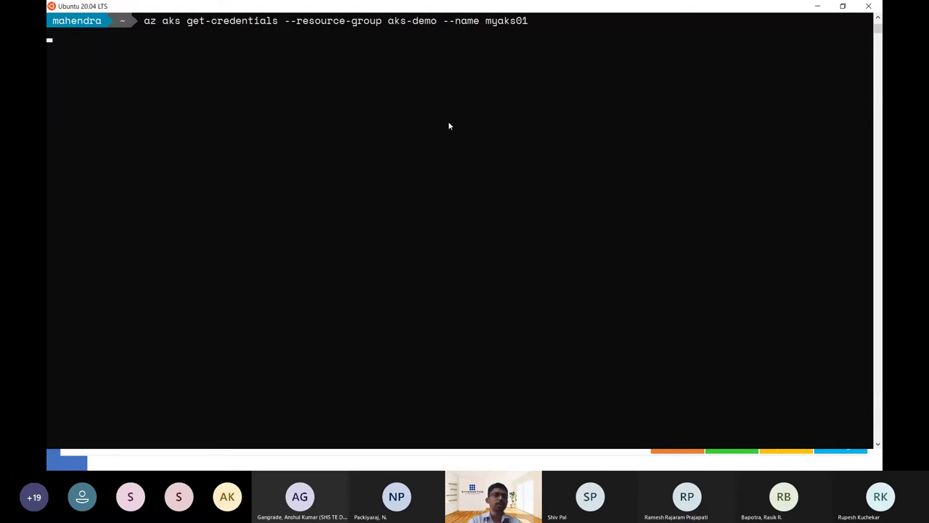
{"action": "type", "text": "y"}
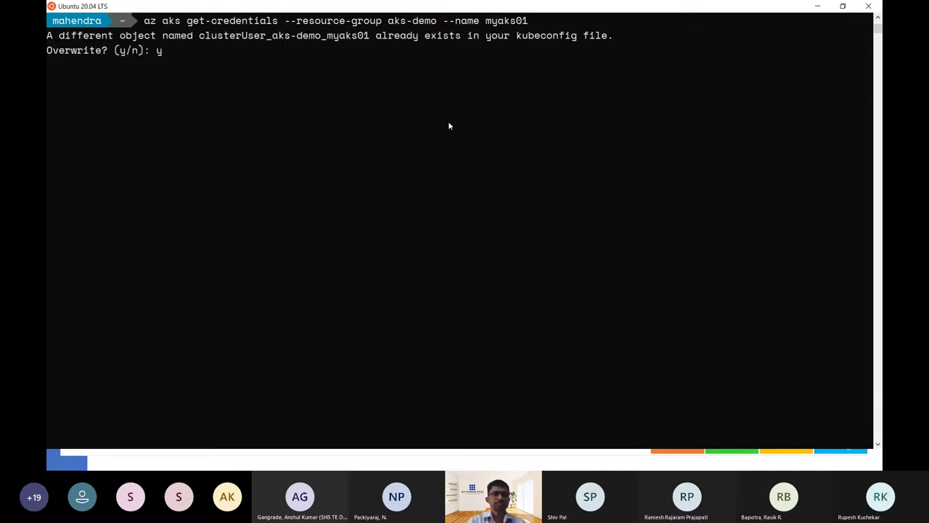
{"action": "key", "text": "Return"}
List the cluster's three nodes with kubectl get no and restore the terminal to a smaller window.
{"action": "type", "text": "kub"}
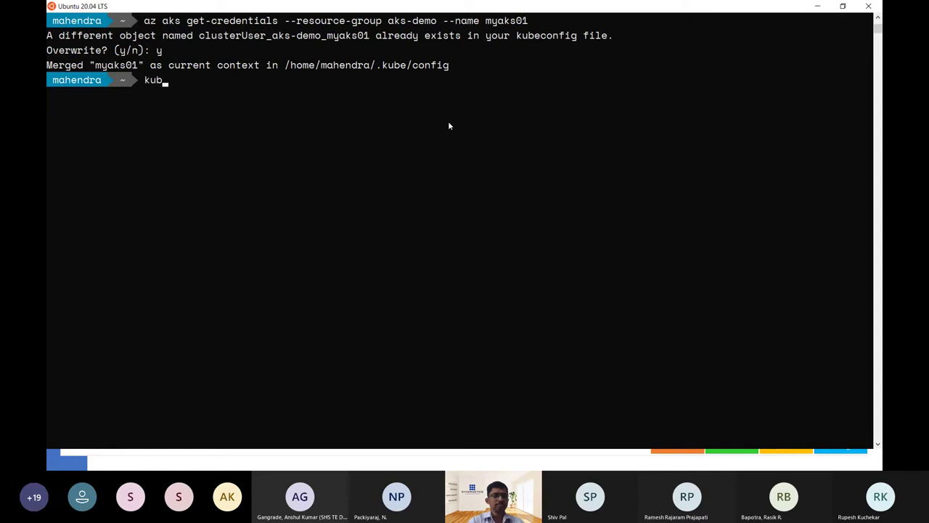
{"action": "type", "text": "ectl get co"}
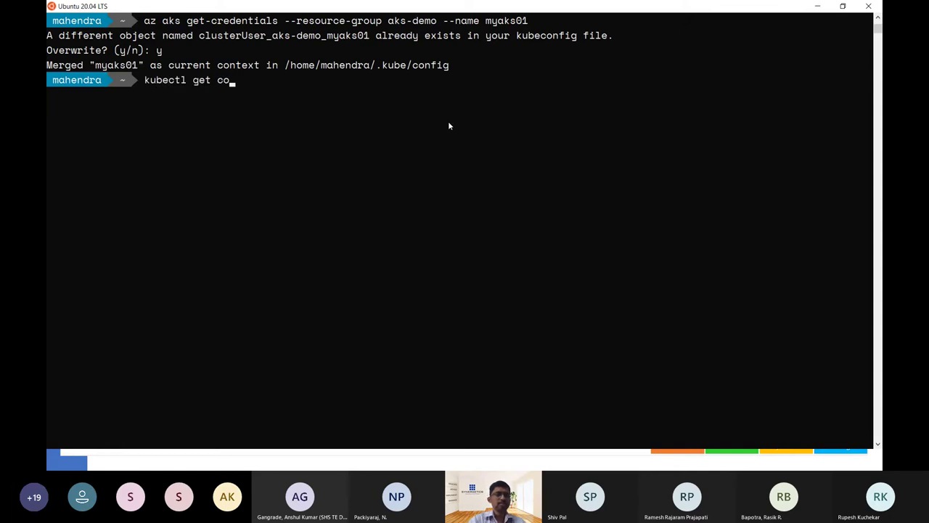
{"action": "key", "text": "BackSpace"}
{"action": "key", "text": "BackSpace"}
{"action": "type", "text": "no"}
{"action": "key", "text": "Return"}
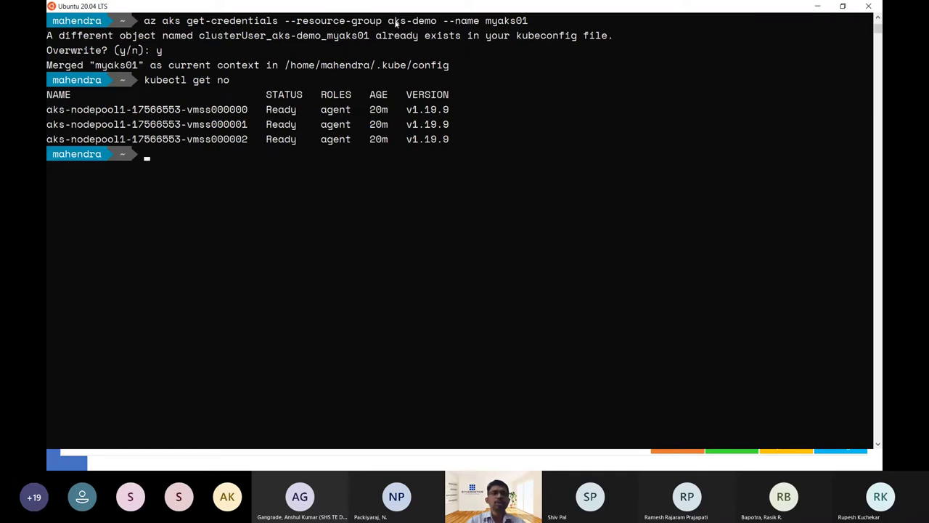
{"action": "left_click_drag", "start_coordinate": [393, 10], "coordinate": [429, 35]}
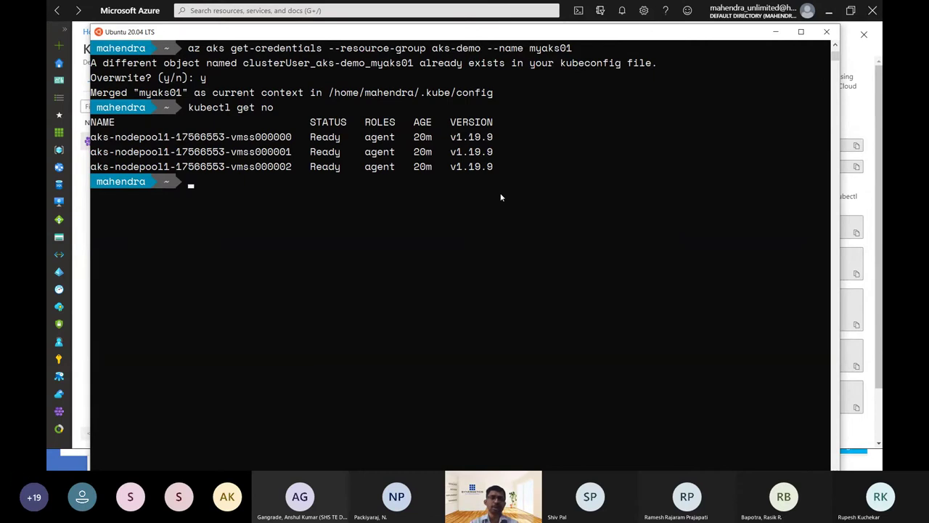
Close the portal's cluster connection panel and advance the slideshow to the Phase 1 slide.
{"action": "key", "text": "alt+Tab"}
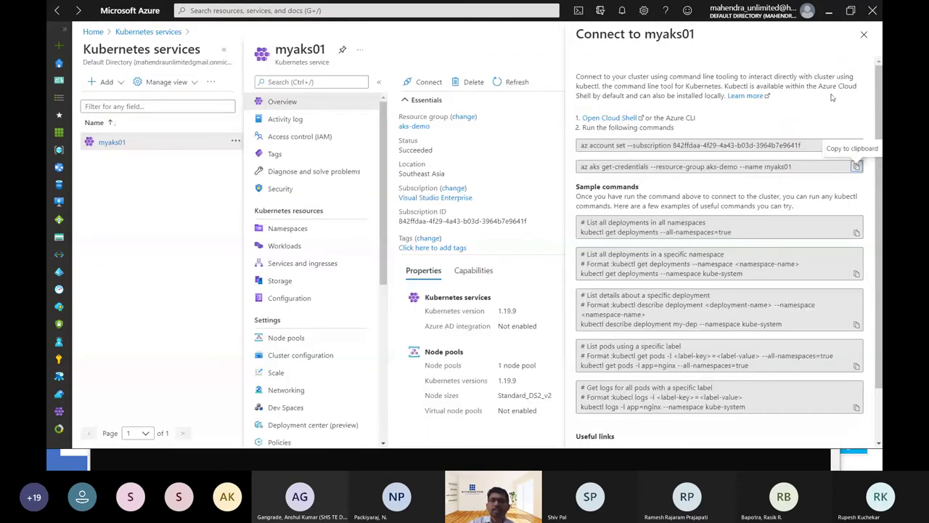
{"action": "left_click", "coordinate": [864, 35]}
{"action": "key", "text": "alt+Tab"}
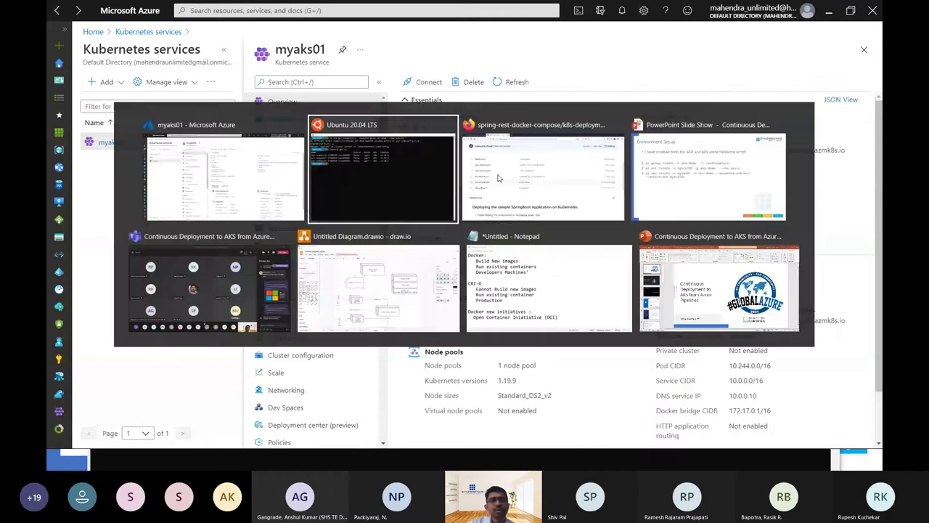
{"action": "key", "text": "alt+Tab"}
{"action": "key", "text": "Tab"}
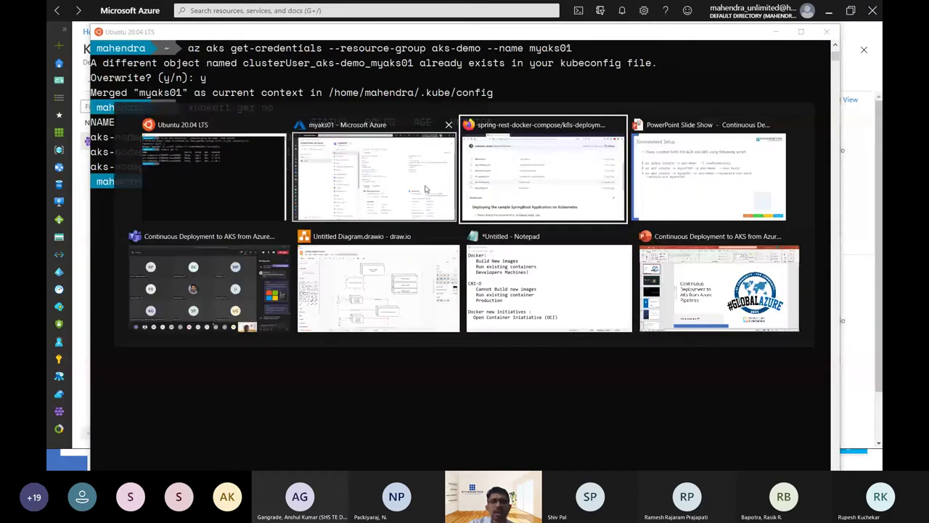
{"action": "key", "text": "Tab"}
{"action": "key", "text": "Right"}
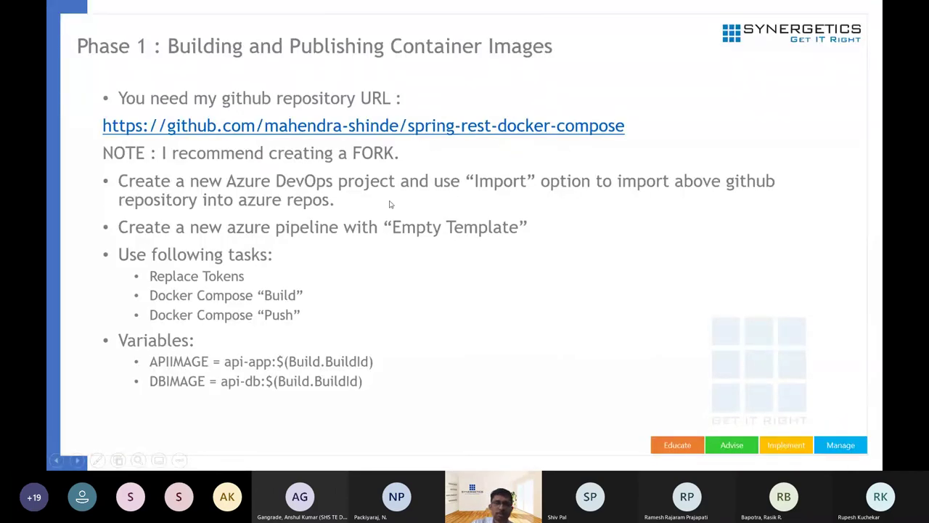
Bring the Firefox browser window to the front.
{"action": "key", "text": "alt+Tab"}
{"action": "key", "text": "Tab"}
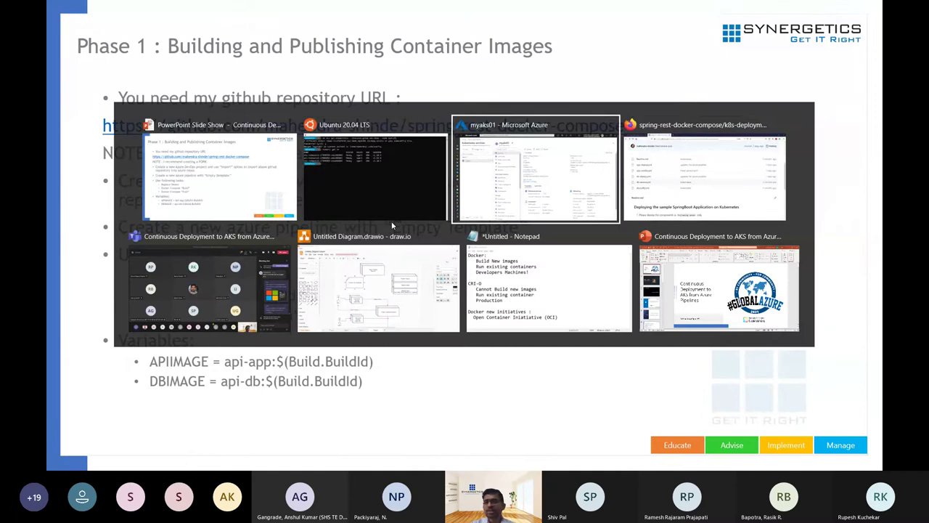
{"action": "key", "text": "Tab"}
Open dev.azure.com in a new tab and create a public project named kube-demo.
{"action": "left_click", "coordinate": [307, 9]}
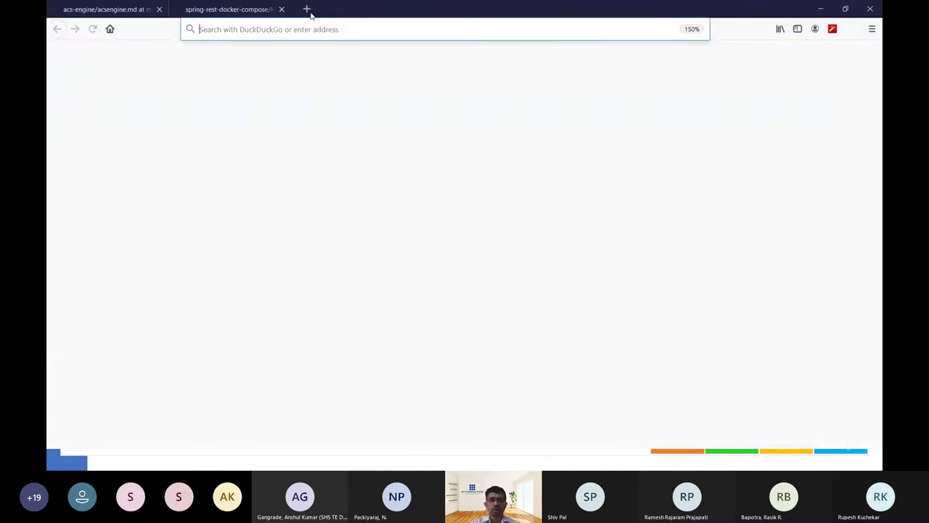
{"action": "type", "text": "dev.azure.com/"}
{"action": "key", "text": "Return"}
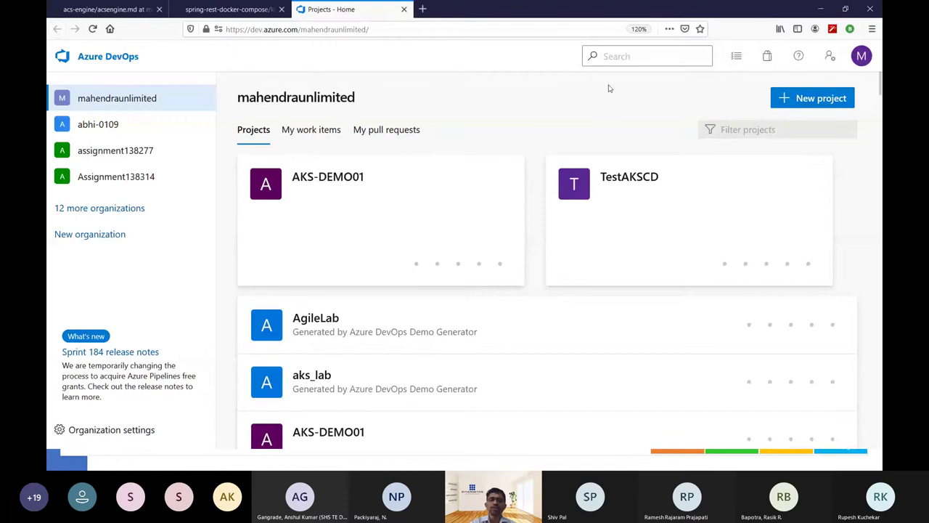
{"action": "left_click", "coordinate": [822, 103]}
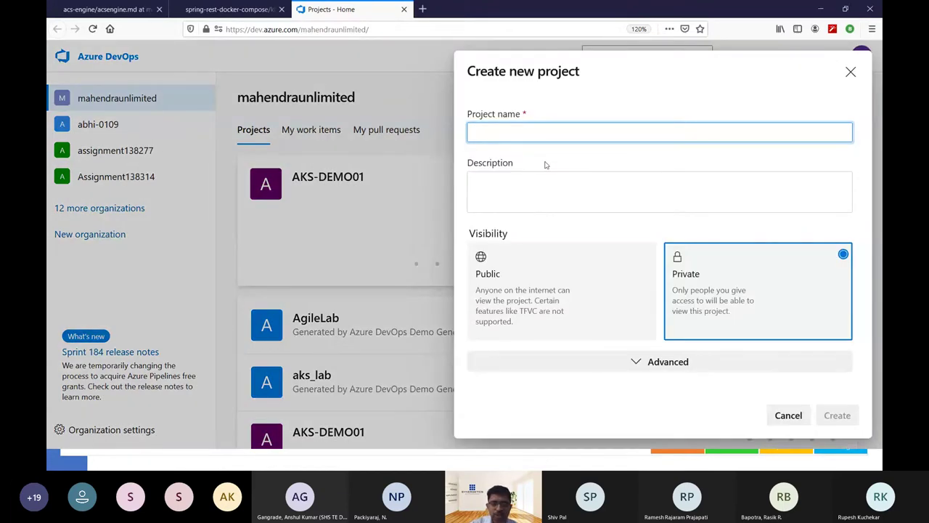
{"action": "type", "text": "kube-demo"}
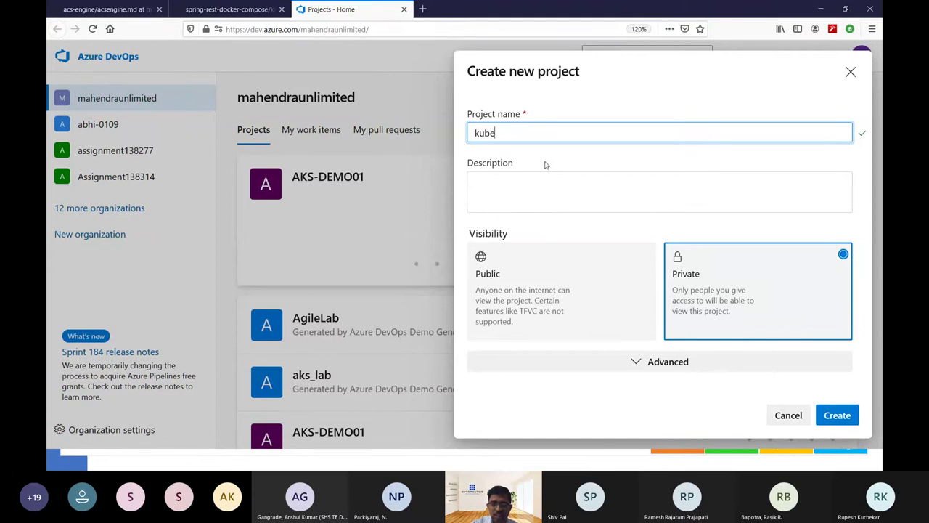
{"action": "left_click", "coordinate": [548, 282]}
{"action": "left_click", "coordinate": [842, 430]}
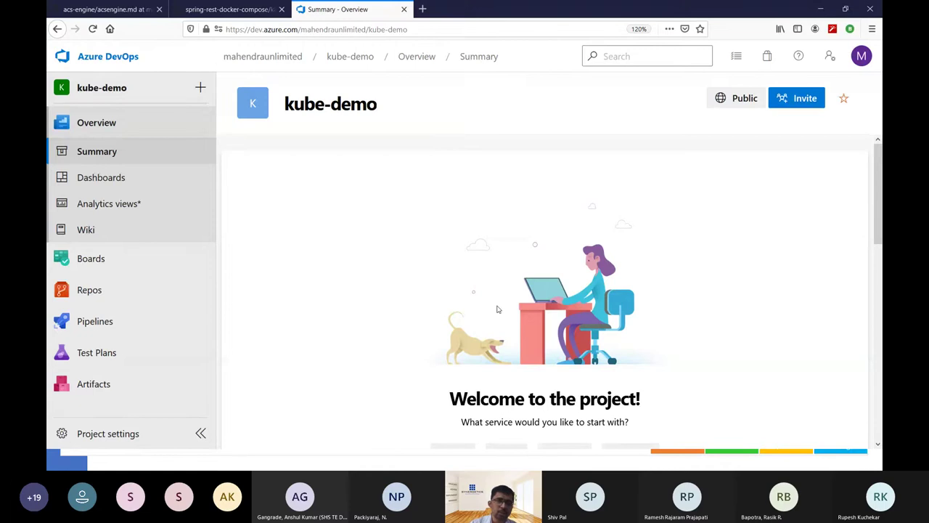
Start a repository import from Repos > Files, clearing a wrongly pasted command from Clone URL.
{"action": "mouse_move", "coordinate": [140, 265]}
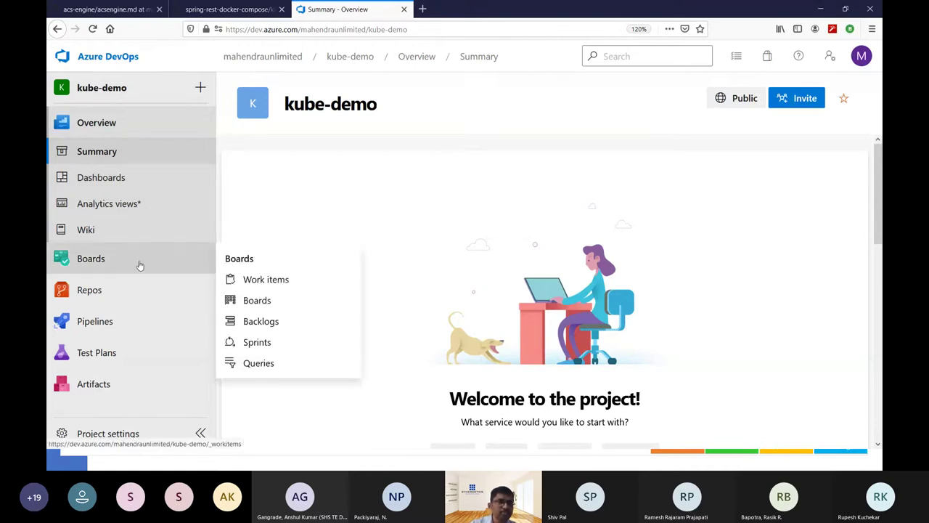
{"action": "left_click", "coordinate": [135, 290]}
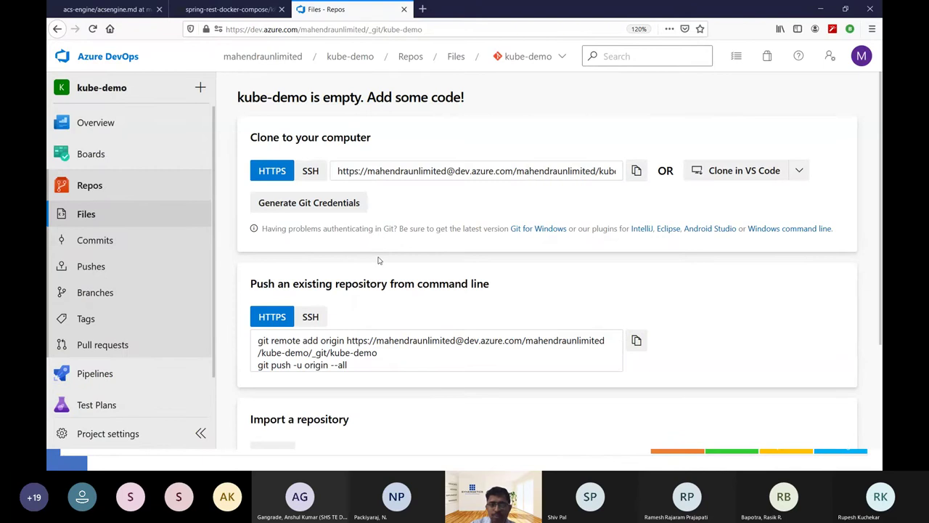
{"action": "scroll", "coordinate": [442, 263], "scroll_direction": "down", "scroll_amount": 3}
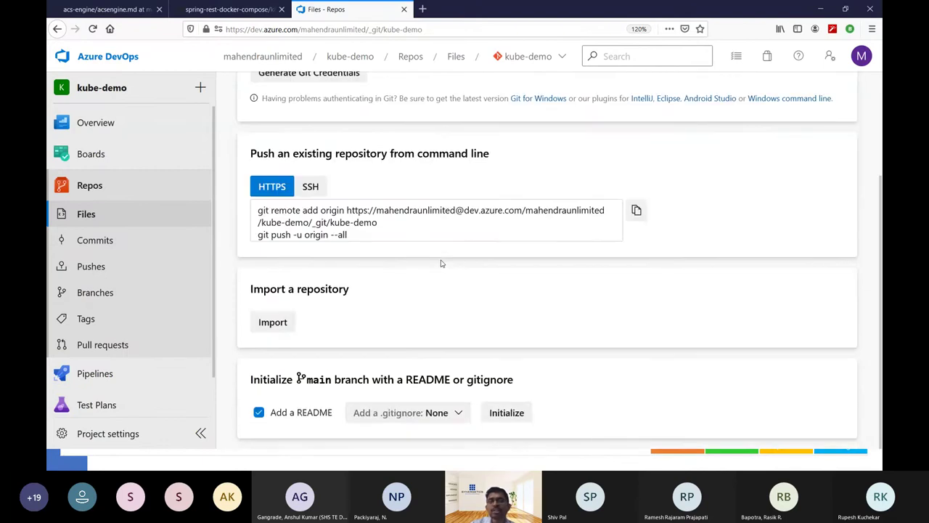
{"action": "left_click", "coordinate": [271, 326]}
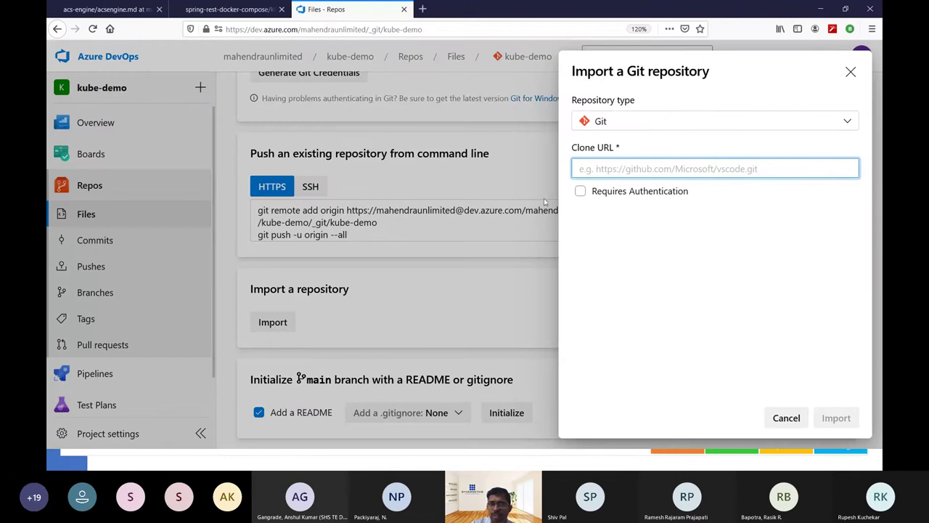
{"action": "key", "text": "ctrl+v"}
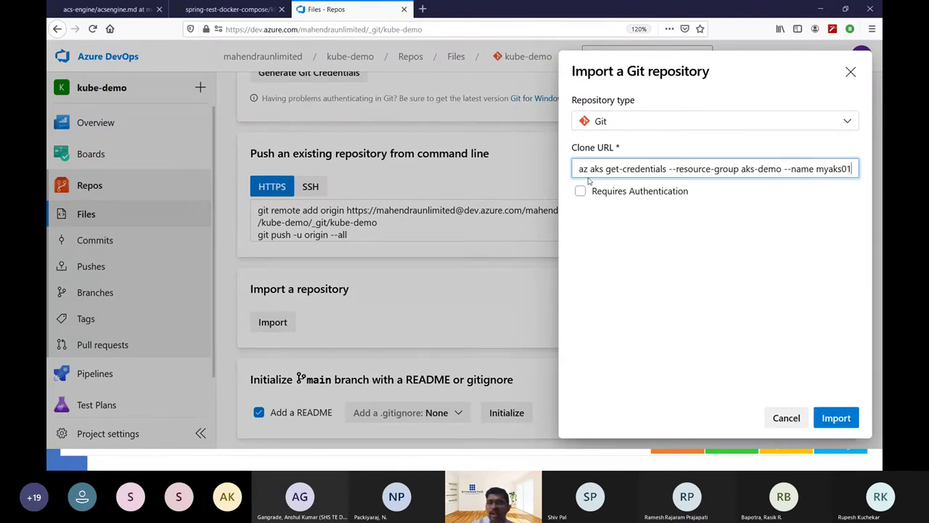
{"action": "key", "text": "ctrl+shift+Left"}
{"action": "key", "text": "ctrl+a"}
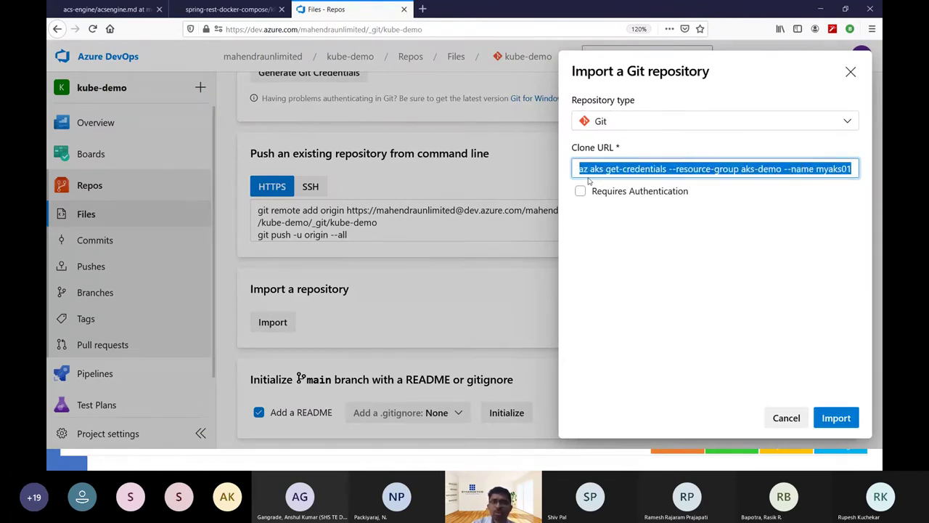
{"action": "key", "text": "BackSpace"}
Copy the spring-rest-docker-compose GitHub URL into Clone URL and import the repository.
{"action": "left_click", "coordinate": [227, 9]}
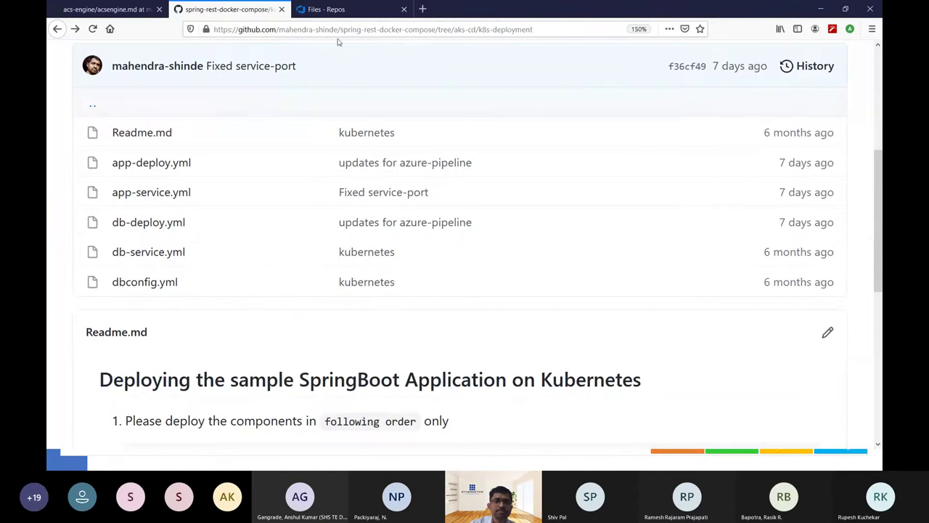
{"action": "left_click", "coordinate": [433, 29]}
{"action": "left_click_drag", "start_coordinate": [433, 29], "coordinate": [231, 34]}
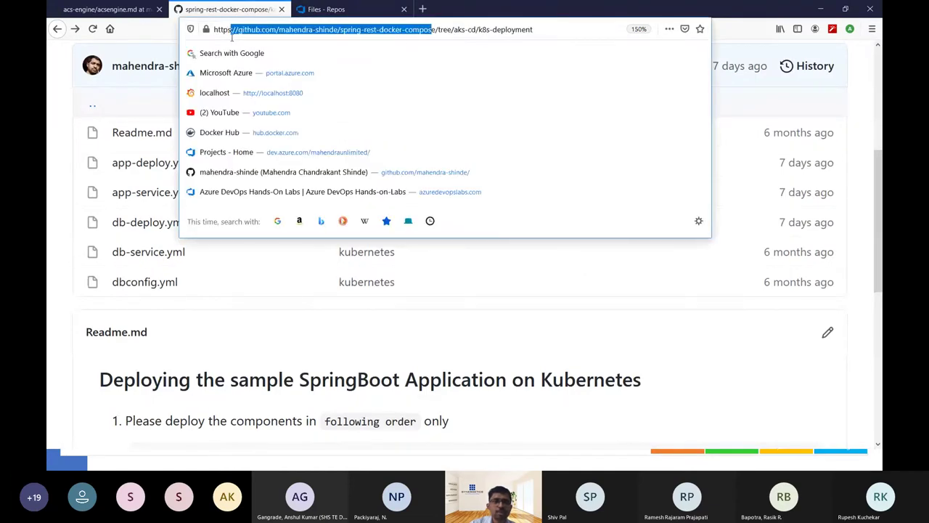
{"action": "left_click", "coordinate": [433, 29]}
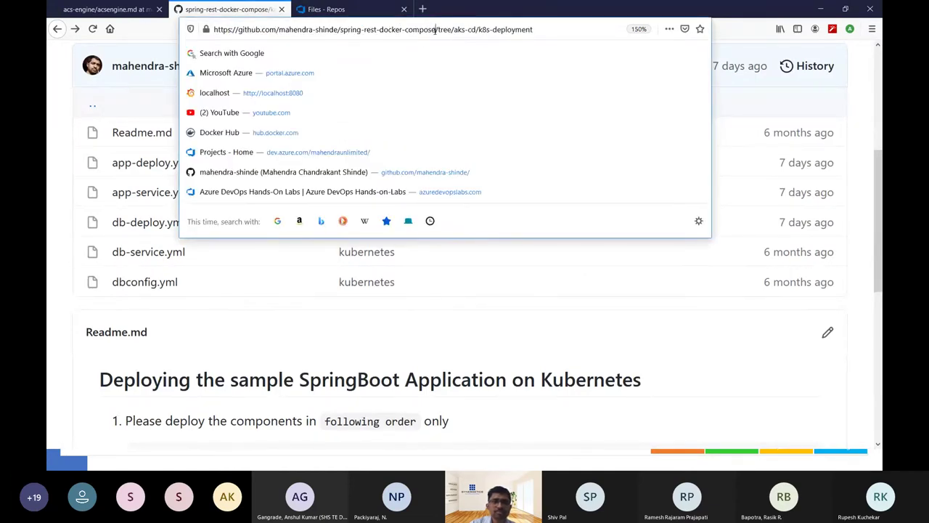
{"action": "left_click_drag", "start_coordinate": [437, 29], "coordinate": [213, 29]}
{"action": "key", "text": "ctrl+c"}
{"action": "key", "text": "alt+Tab"}
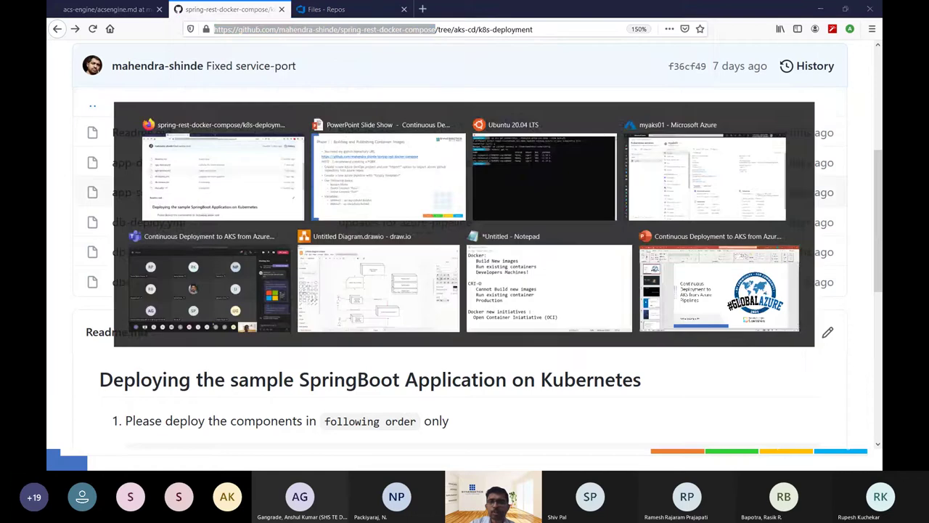
{"action": "key", "text": "alt+Tab"}
{"action": "left_click", "coordinate": [322, 9]}
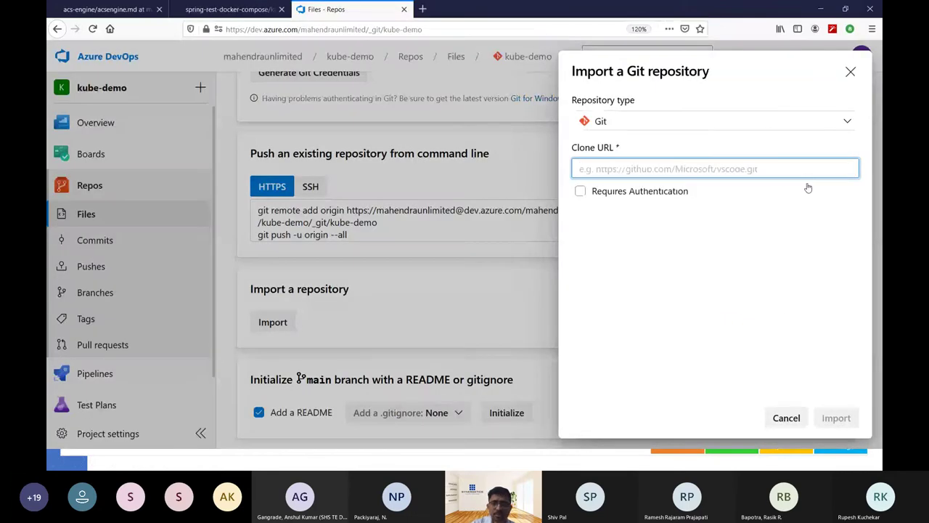
{"action": "key", "text": "ctrl+v"}
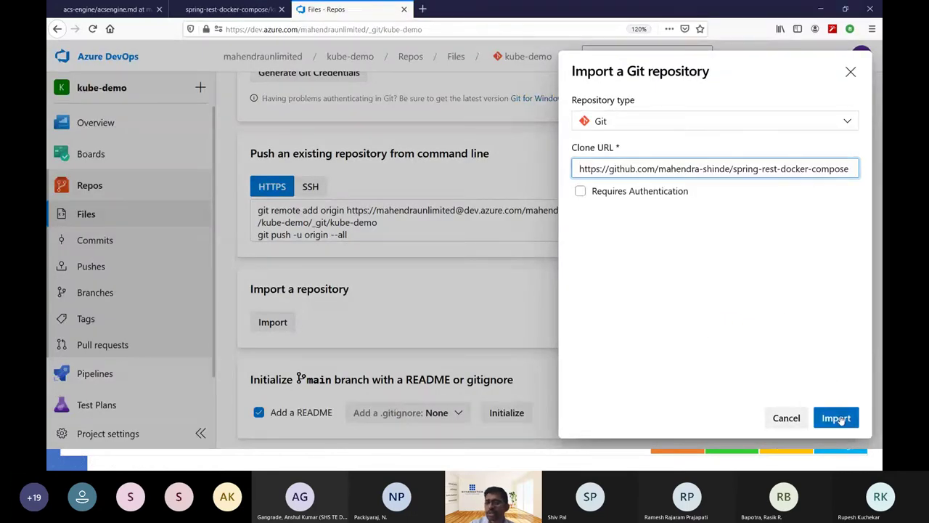
{"action": "left_click", "coordinate": [836, 417]}
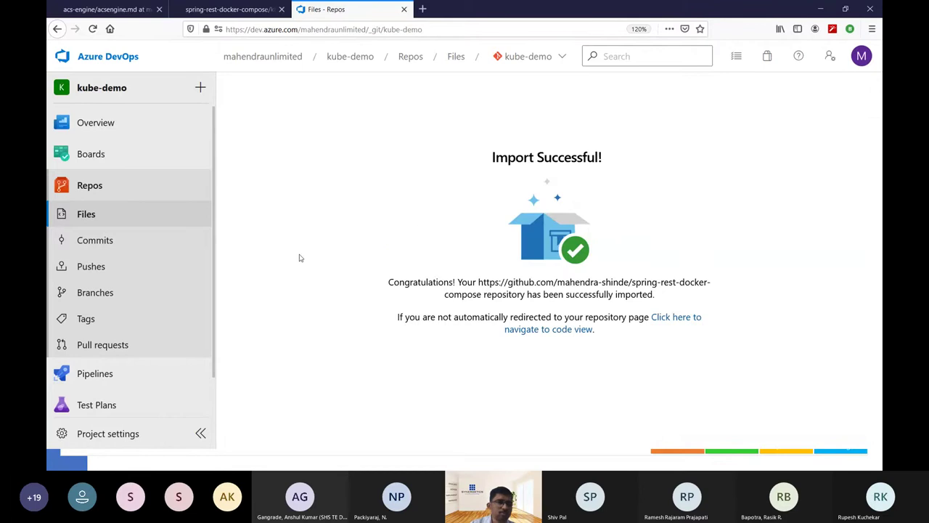
Open kube-demo's Pipelines page and review the tasks on the Phase 1 slide.
{"action": "left_click", "coordinate": [120, 374]}
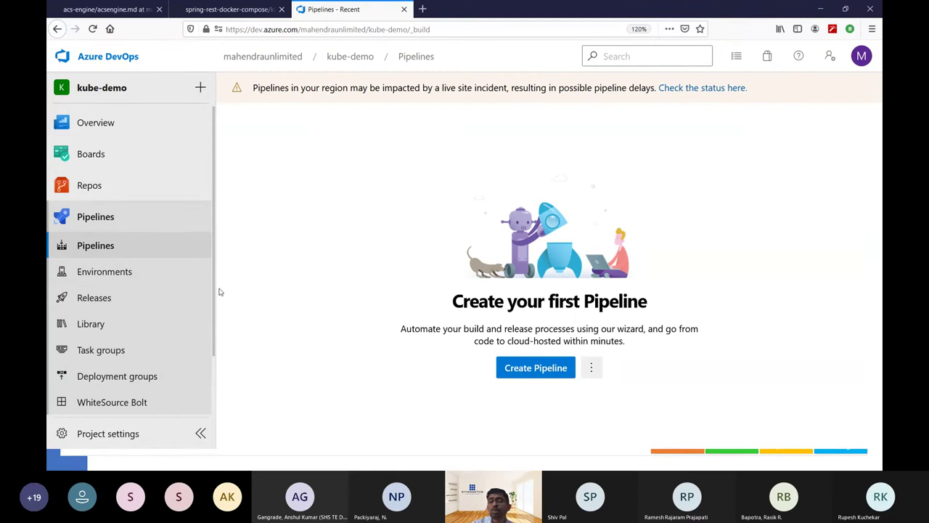
{"action": "key", "text": "alt+Tab"}
{"action": "left_click", "coordinate": [288, 274]}
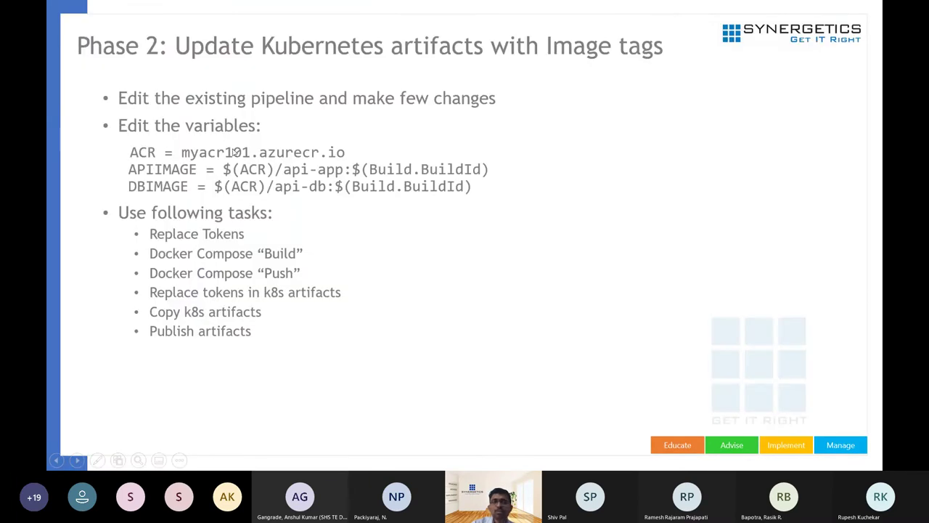
{"action": "key", "text": "Left"}
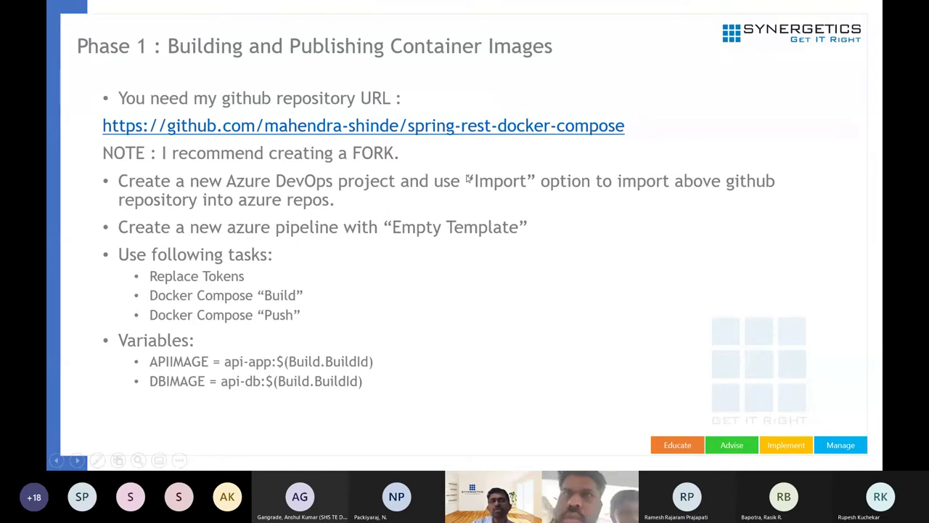
{"action": "key", "text": "alt+Tab"}
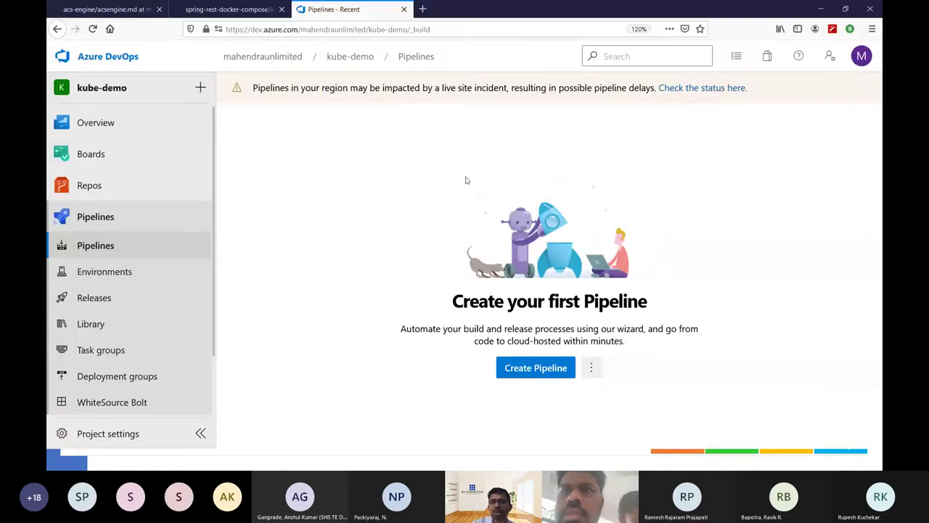
{"action": "key", "text": "alt+Tab"}
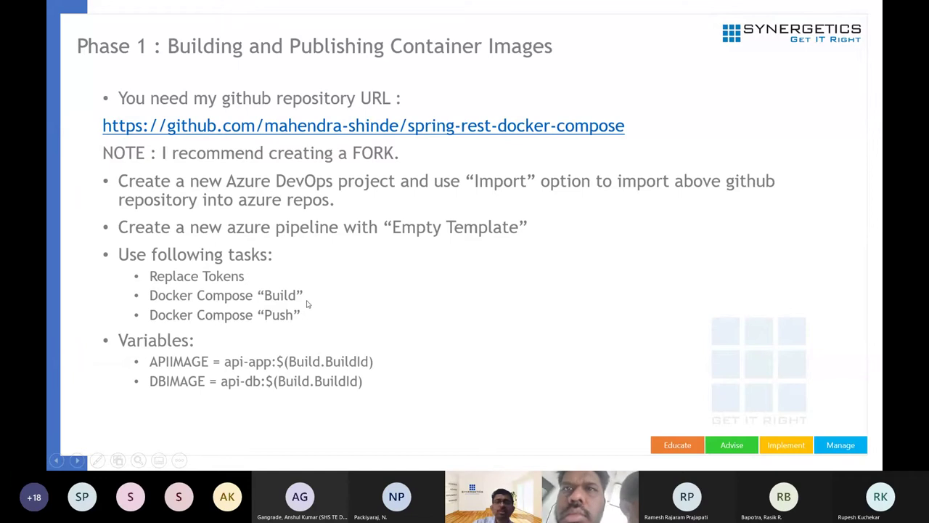
{"action": "key", "text": "alt+Tab"}
Create a classic empty-job pipeline sourced from the kube-demo Azure Repos Git repo's aks-cd branch.
{"action": "left_click", "coordinate": [537, 368]}
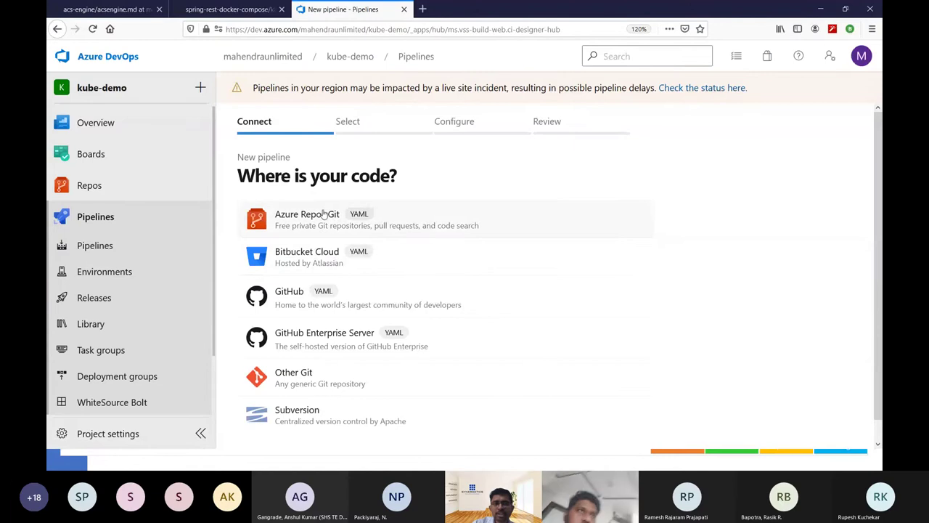
{"action": "scroll", "coordinate": [330, 358], "scroll_direction": "down", "scroll_amount": 1}
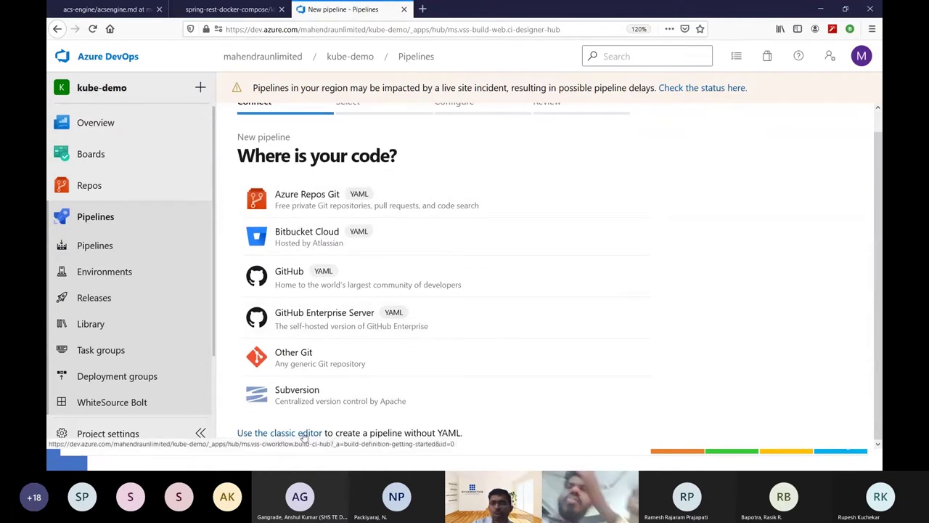
{"action": "left_click", "coordinate": [304, 434]}
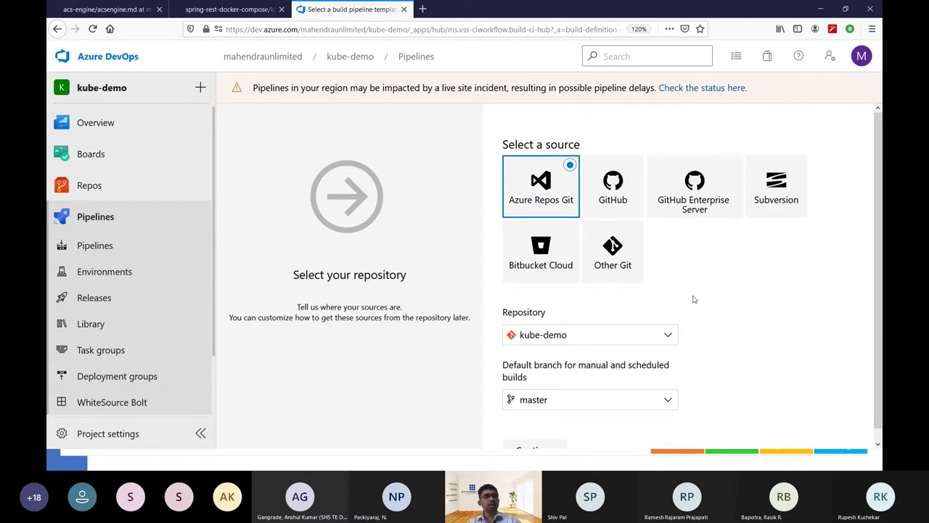
{"action": "scroll", "coordinate": [693, 299], "scroll_direction": "down", "scroll_amount": 1}
{"action": "left_click", "coordinate": [589, 388]}
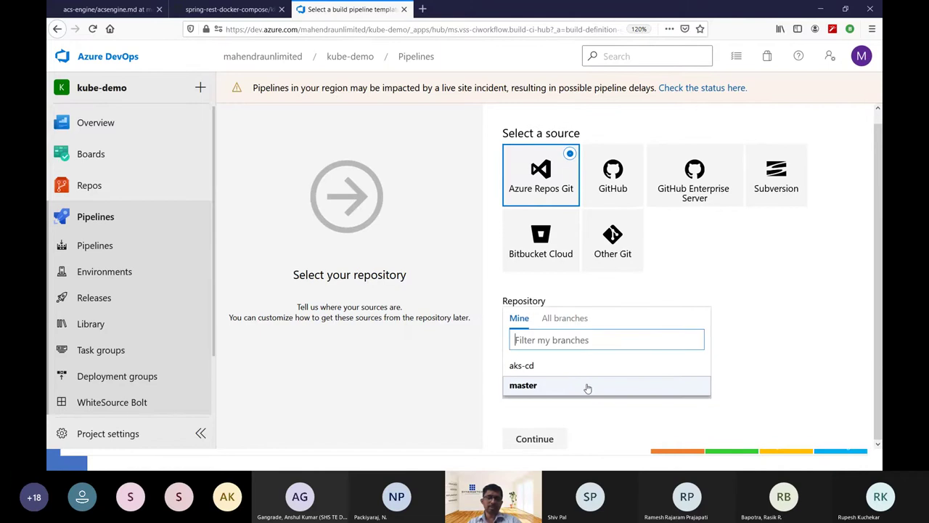
{"action": "left_click", "coordinate": [546, 369]}
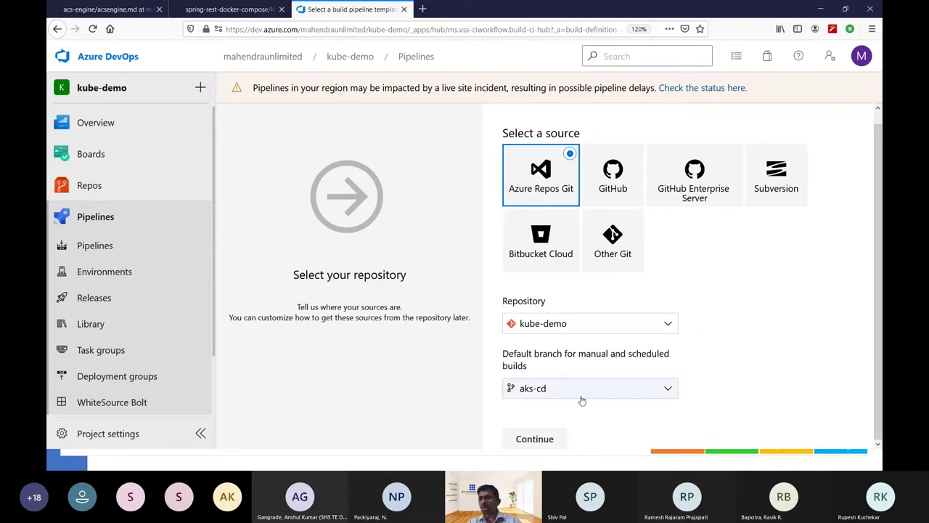
{"action": "left_click", "coordinate": [535, 440]}
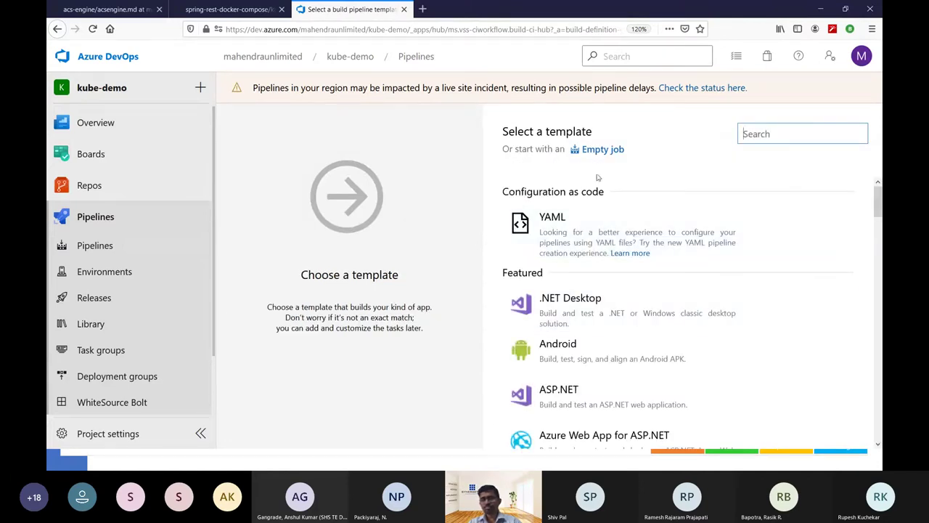
{"action": "left_click", "coordinate": [589, 151]}
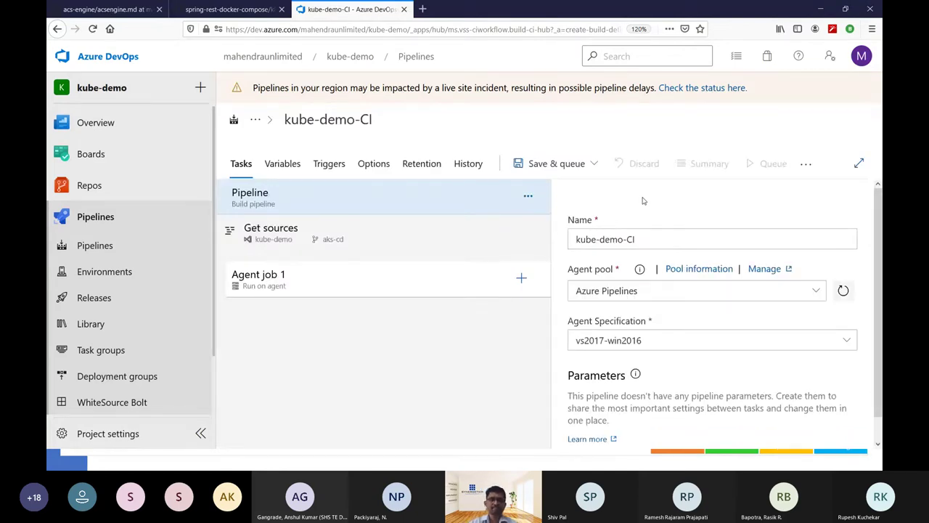
In the WSL terminal, list VMs with az, begin 'az start -n agent01 -g', and search for Notepad.
{"action": "key", "text": "alt+Tab"}
{"action": "key", "text": "alt+Tab"}
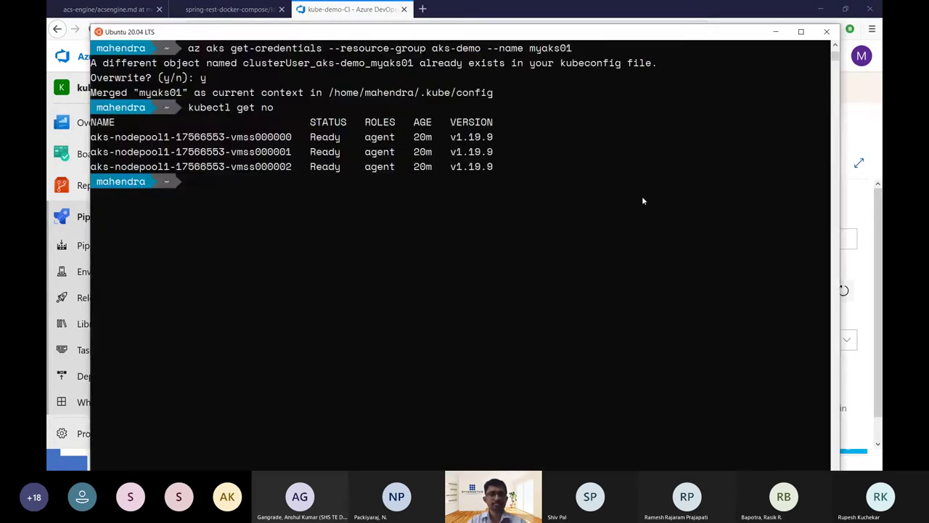
{"action": "type", "text": "az"}
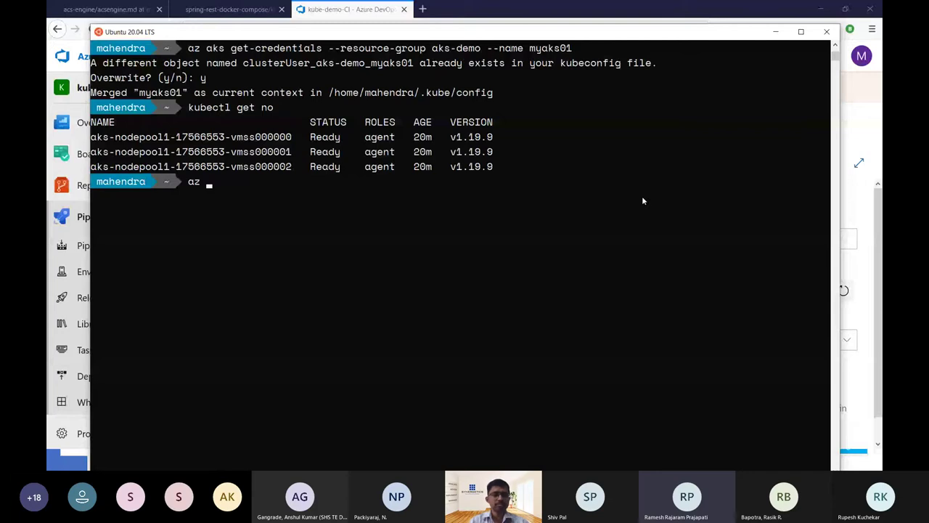
{"action": "key", "text": "alt+Tab"}
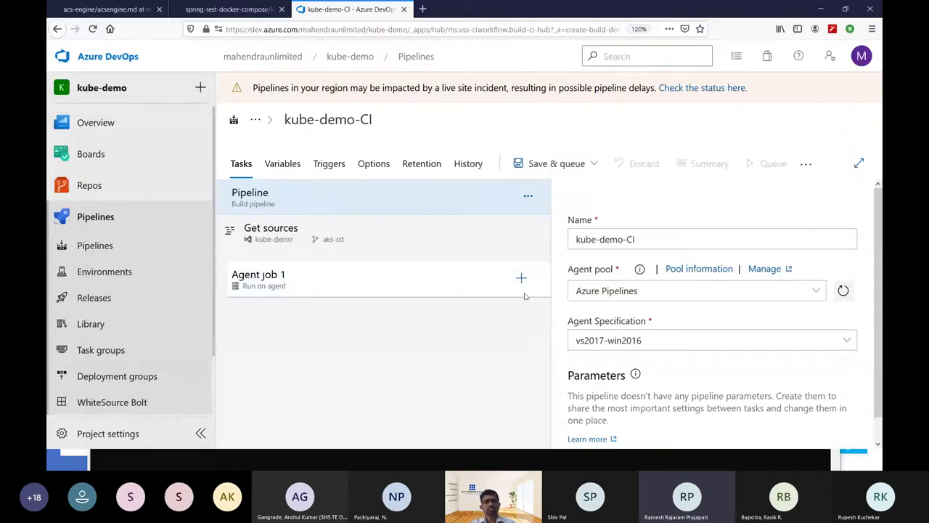
{"action": "key", "text": "alt+Tab"}
{"action": "type", "text": "a"}
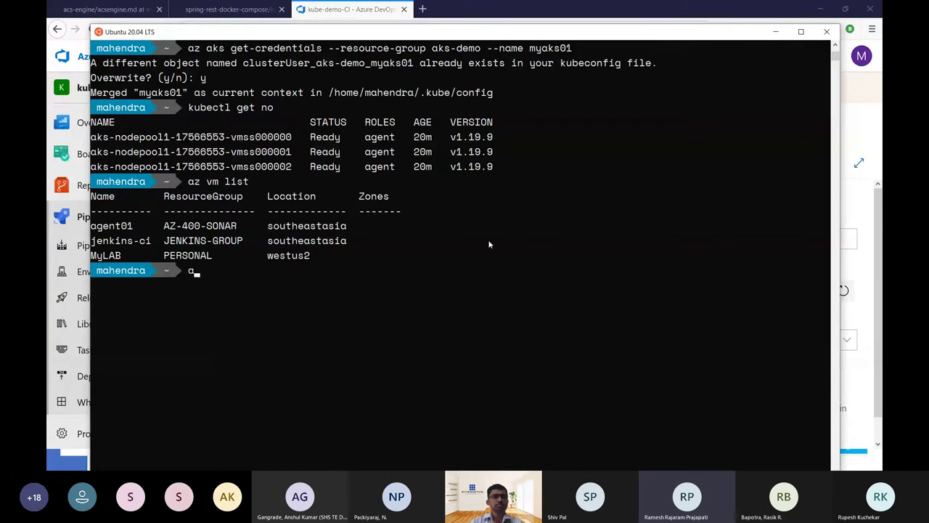
{"action": "type", "text": "z start"}
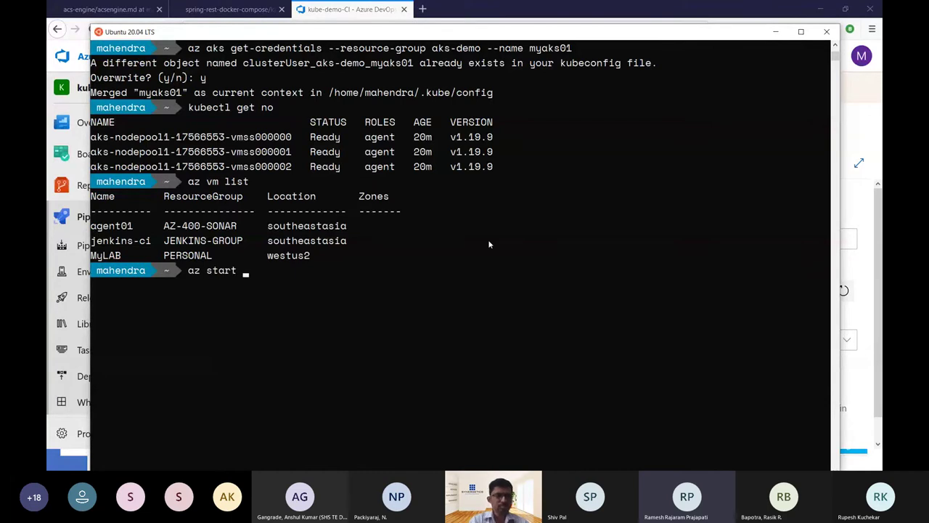
{"action": "key", "text": "alt+Tab"}
{"action": "key", "text": "alt+Tab"}
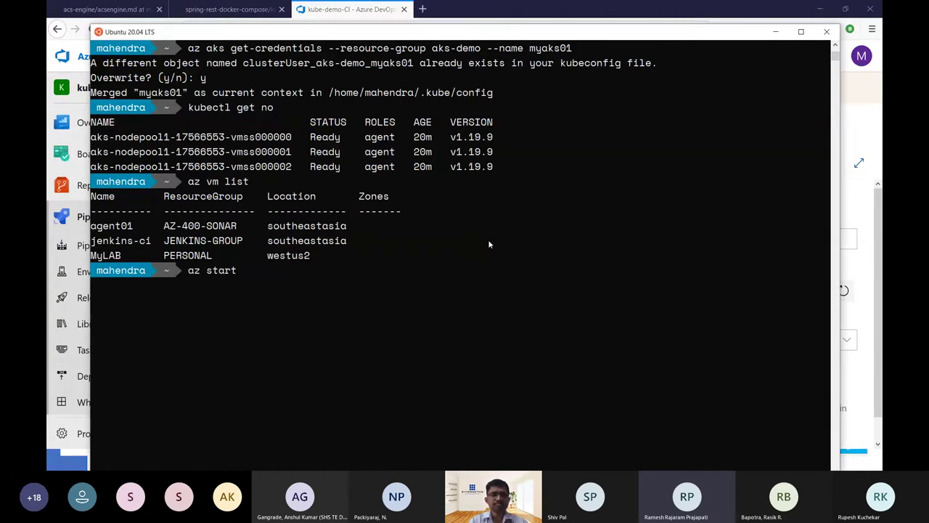
{"action": "type", "text": "-n"}
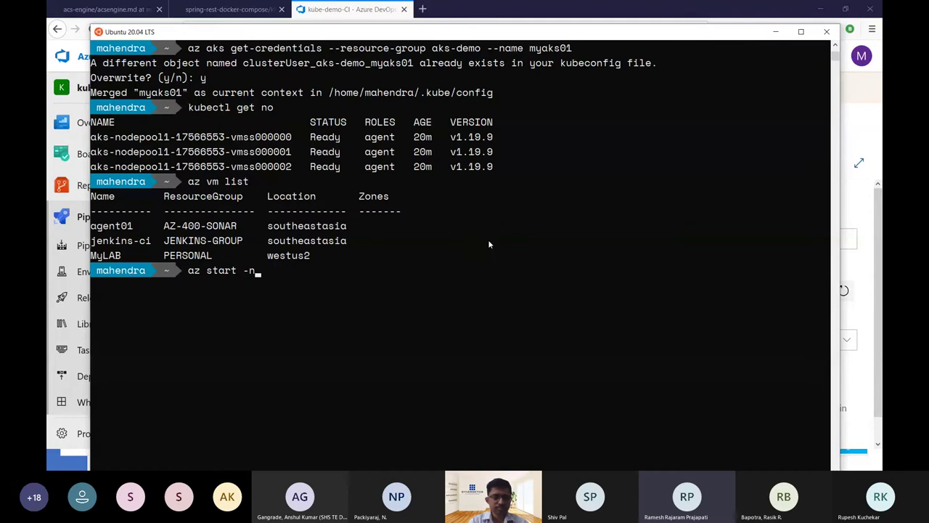
{"action": "type", "text": " agent01 "}
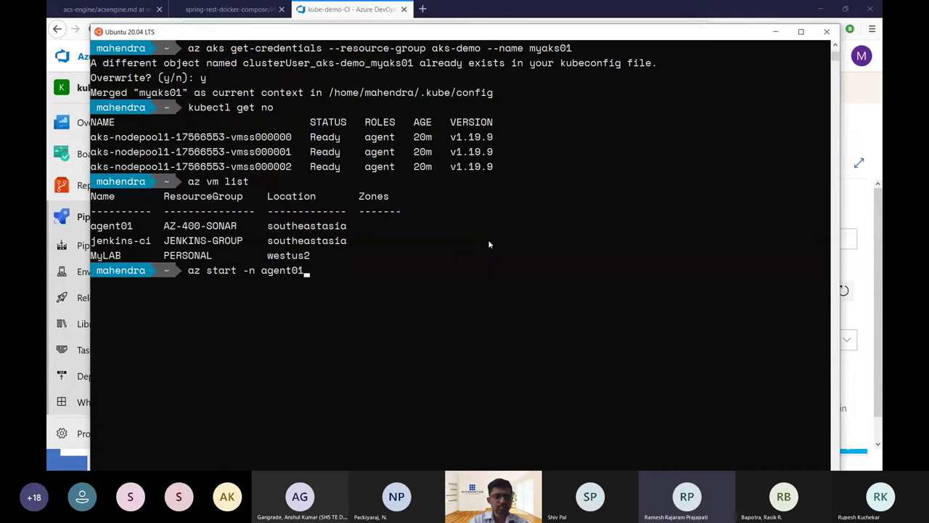
{"action": "type", "text": "-g"}
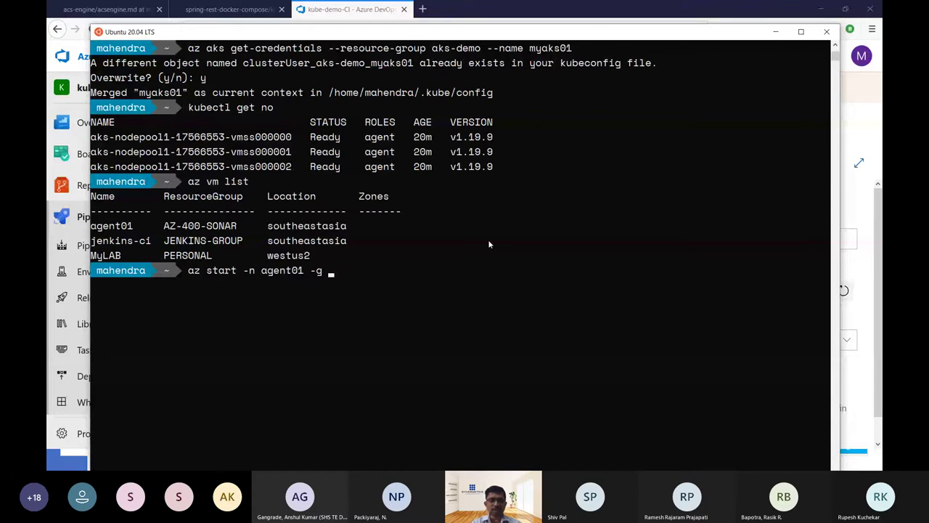
{"action": "key", "text": "super"}
Launch Notepad and write the template line REGISTRY-URL/REPOSITORY/NAME:TAG.
{"action": "type", "text": "note"}
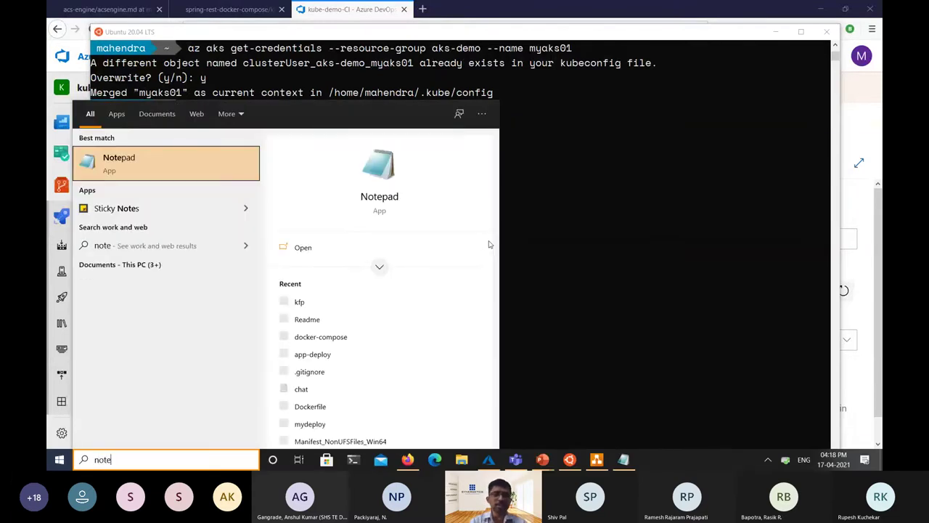
{"action": "key", "text": "Return"}
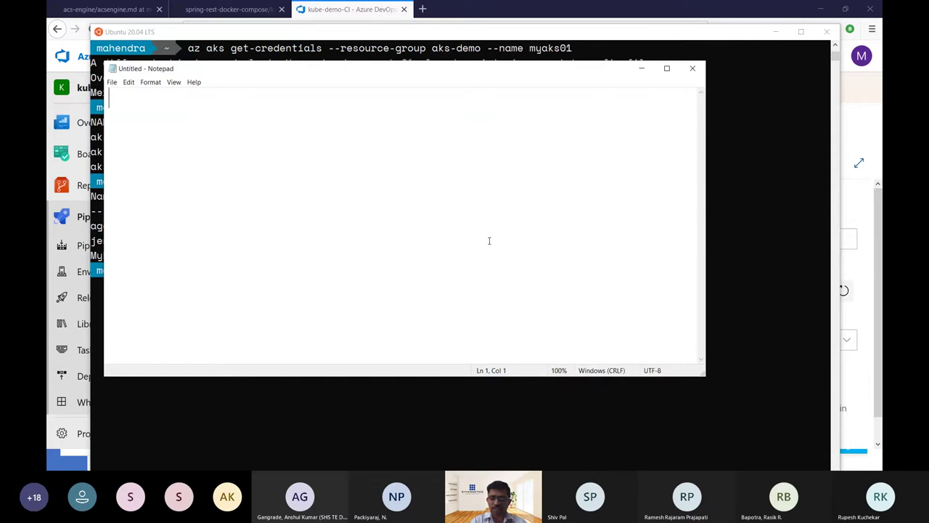
{"action": "type", "text": "REGISTRY"}
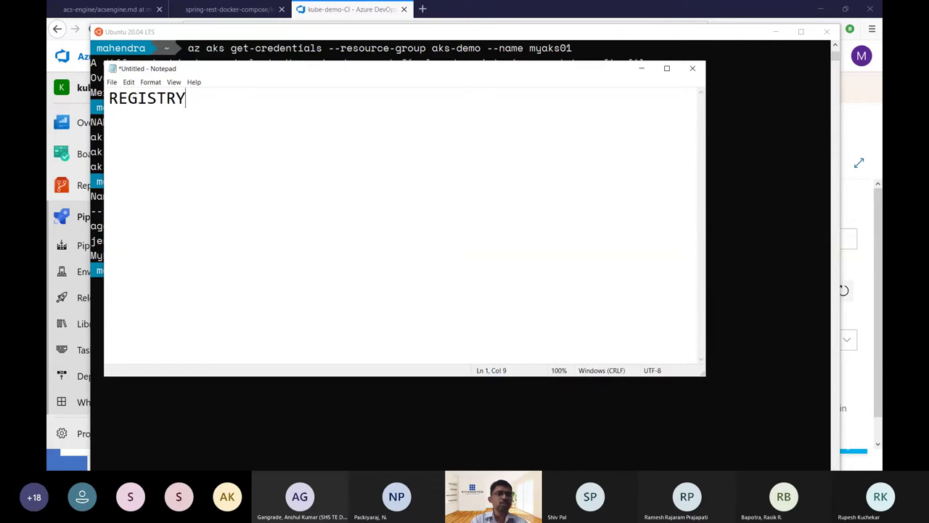
{"action": "type", "text": "-URL/"}
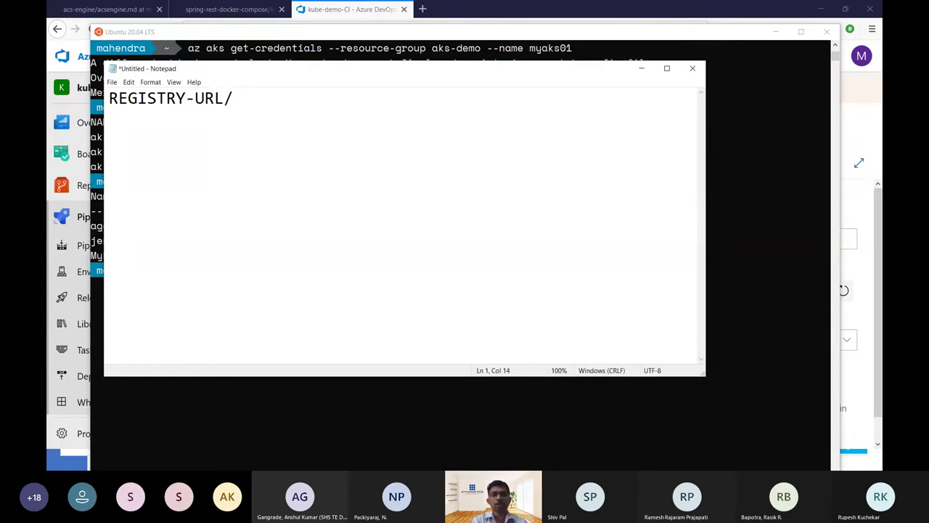
{"action": "type", "text": "REPOSITORY"}
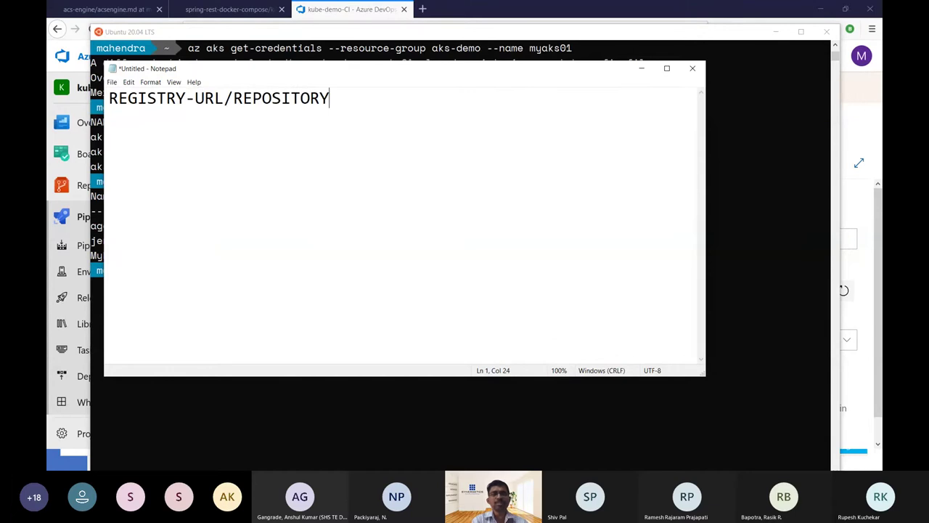
{"action": "type", "text": "/"}
{"action": "type", "text": "N"}
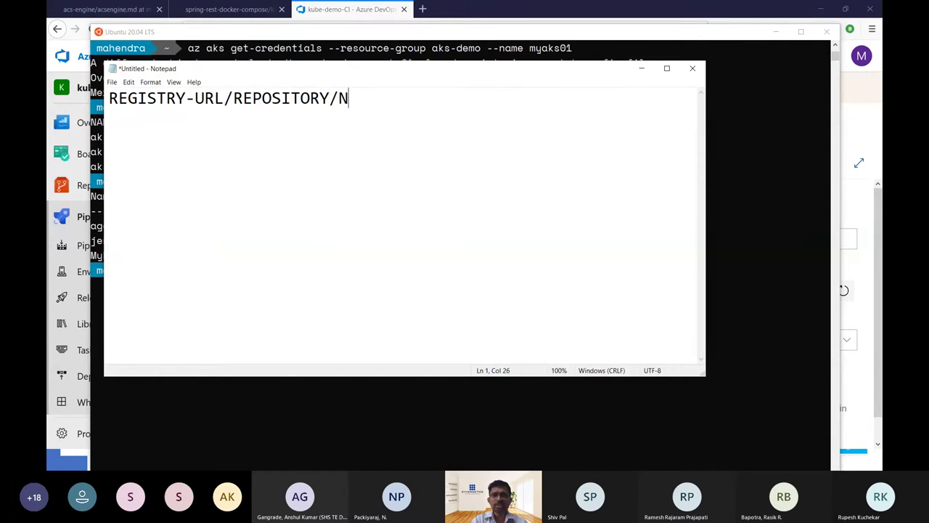
{"action": "type", "text": "AME:"}
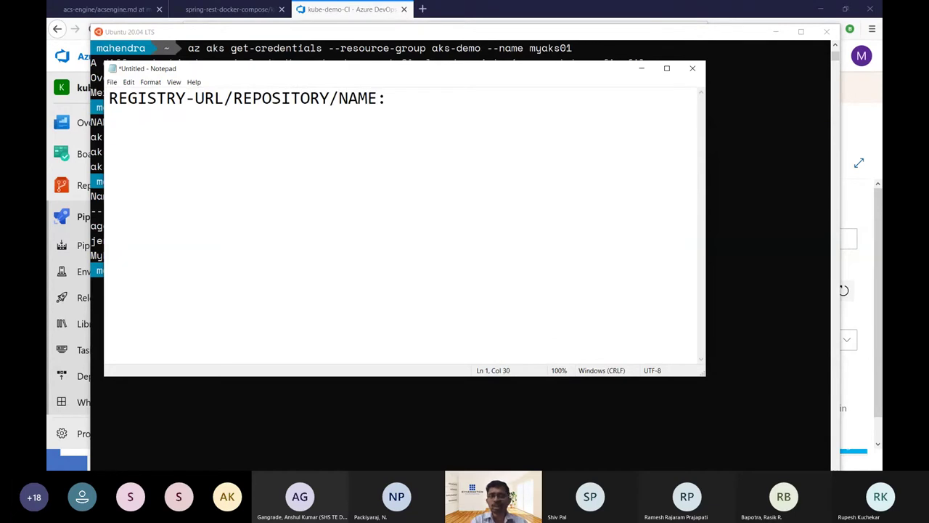
{"action": "type", "text": "TAG"}
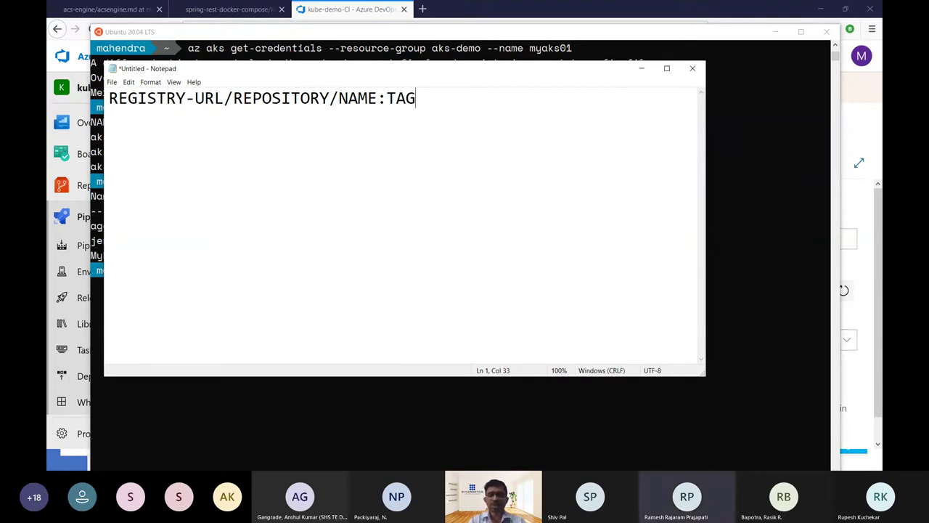
{"action": "key", "text": "Return"}
{"action": "key", "text": "Return"}
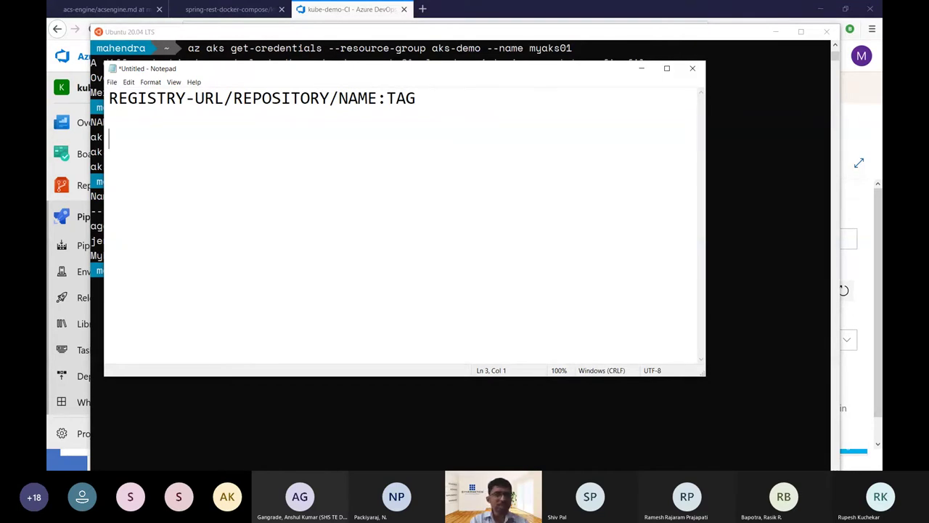
Write the image reference myacr238237.azurecr.io/myapp1:${VAR} on the next line.
{"action": "type", "text": "myacr238237."}
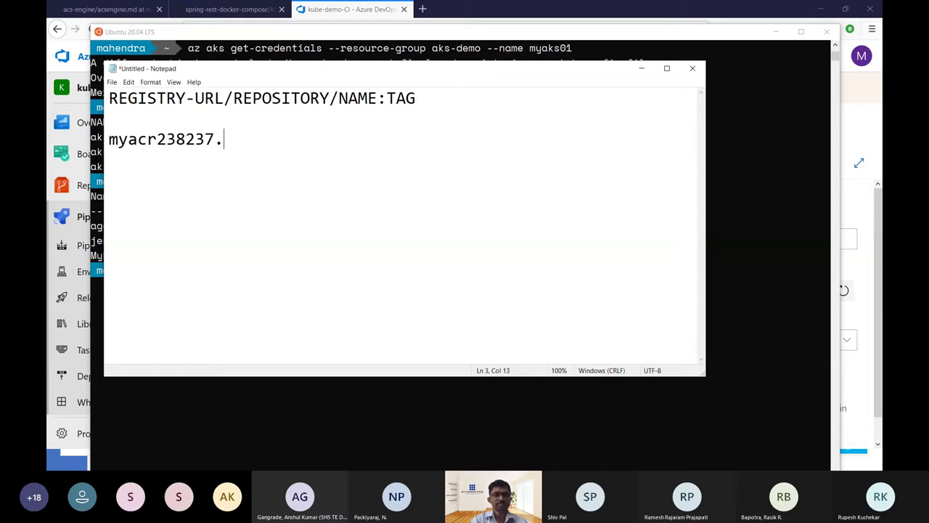
{"action": "type", "text": "azure,c"}
{"action": "key", "text": "BackSpace"}
{"action": "key", "text": "BackSpace"}
{"action": "type", "text": "."}
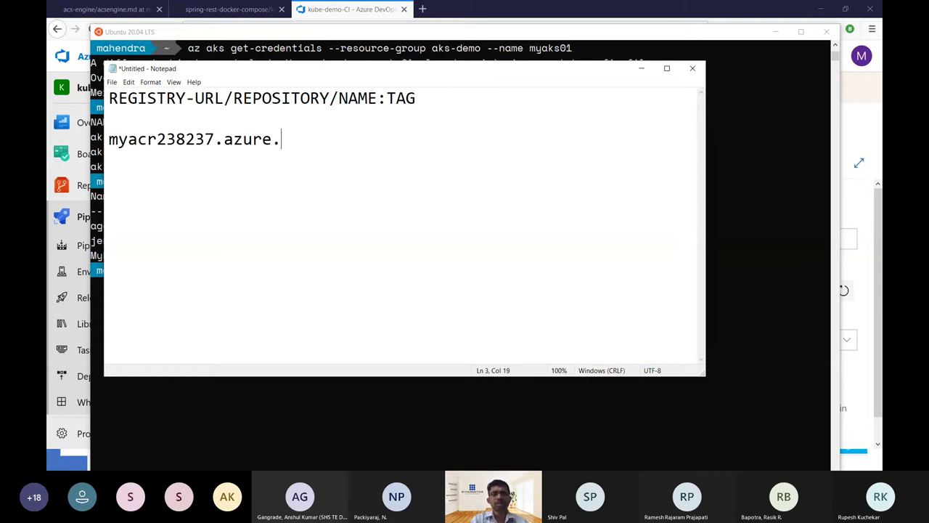
{"action": "type", "text": "io"}
{"action": "key", "text": "Left"}
{"action": "key", "text": "Left"}
{"action": "key", "text": "Left"}
{"action": "type", "text": "cr"}
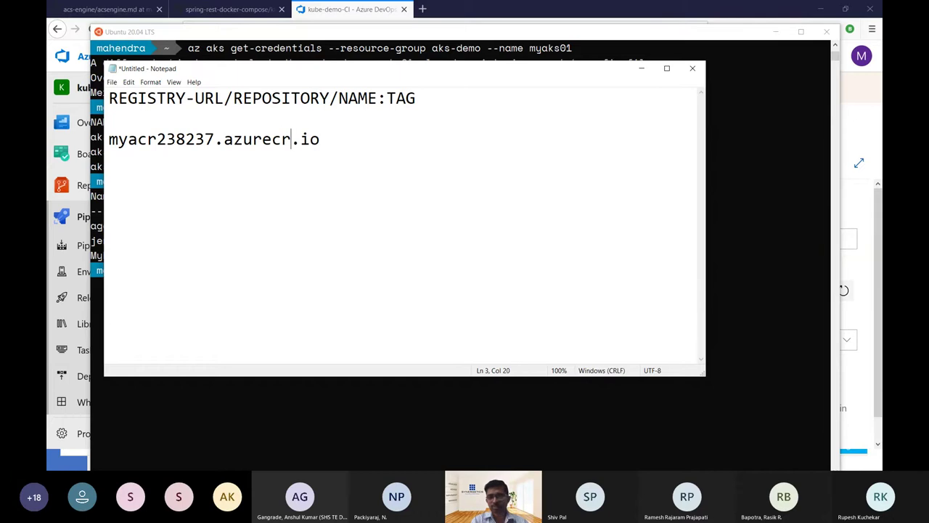
{"action": "key", "text": "End"}
{"action": "type", "text": "/myapp"}
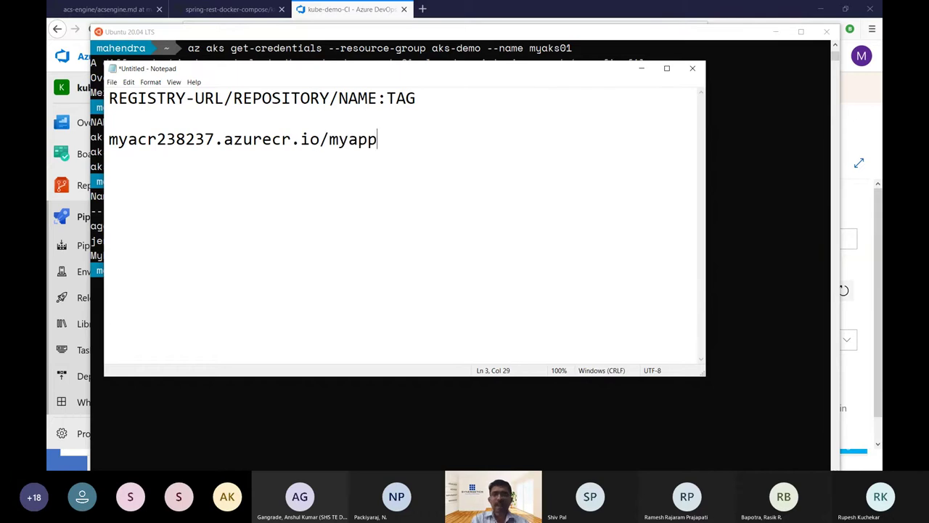
{"action": "type", "text": "1:"}
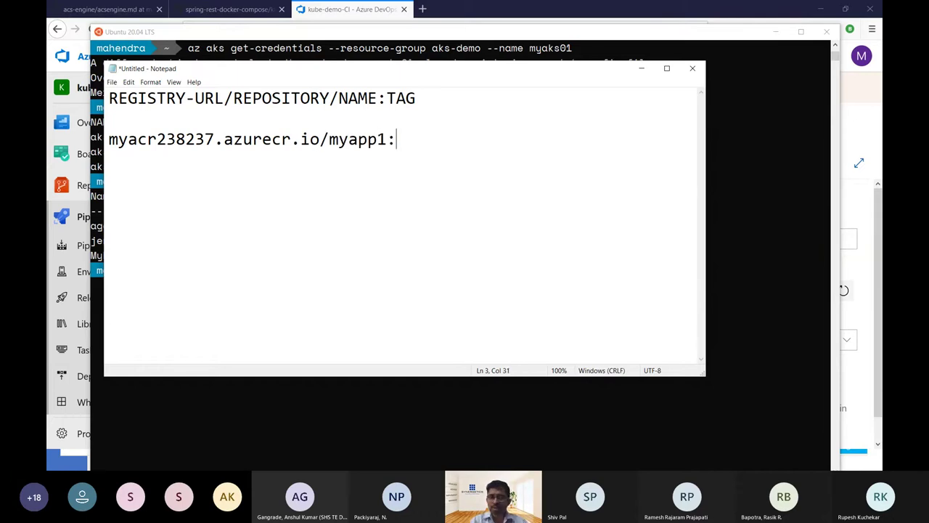
{"action": "type", "text": "${VAR}"}
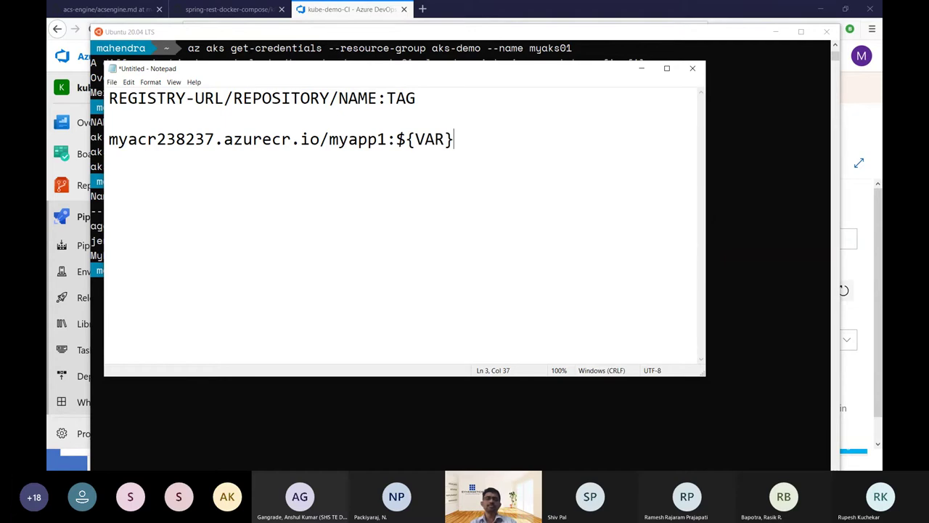
Change the tag to ${BuildNumber} and select it.
{"action": "key", "text": "shift+Home"}
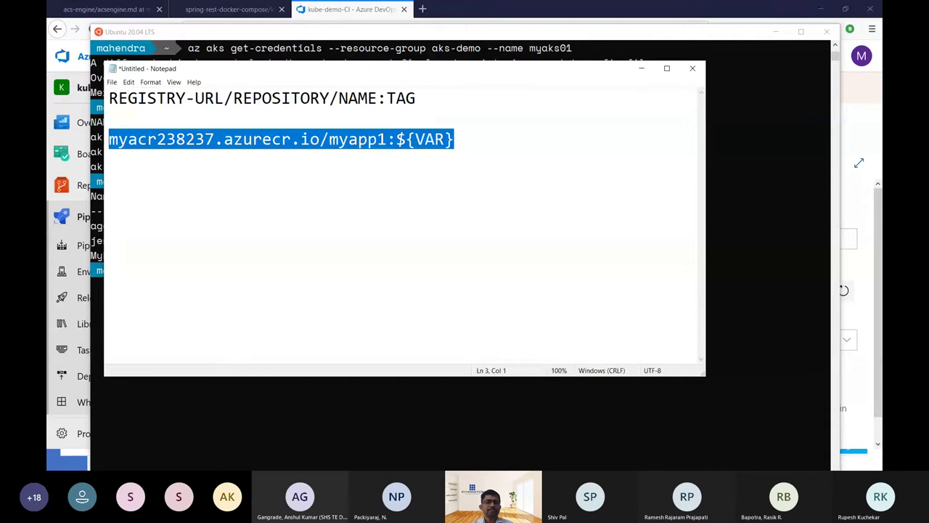
{"action": "key", "text": "shift+Left"}
{"action": "key", "text": "shift+Left"}
{"action": "key", "text": "shift+Left"}
{"action": "key", "text": "shift+Left"}
{"action": "key", "text": "shift+Left"}
{"action": "key", "text": "shift+Left"}
{"action": "key", "text": "shift+Left"}
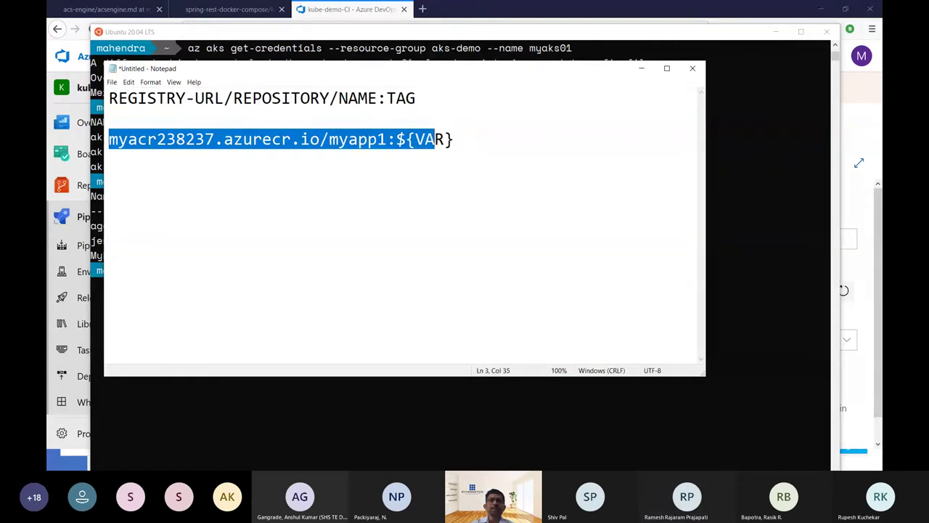
{"action": "key", "text": "Right"}
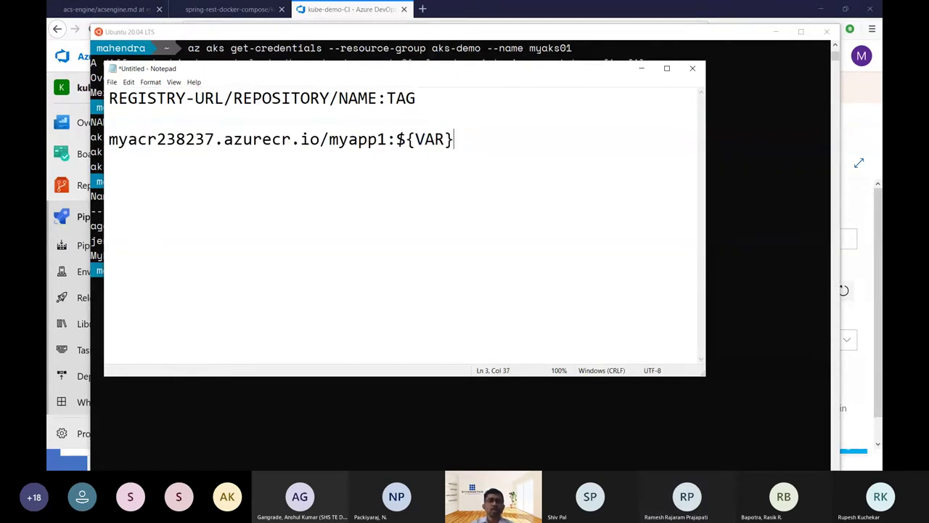
{"action": "key", "text": "shift+Left"}
{"action": "key", "text": "shift+Left"}
{"action": "key", "text": "shift+Left"}
{"action": "key", "text": "shift+Left"}
{"action": "key", "text": "shift+Left"}
{"action": "key", "text": "shift+Left"}
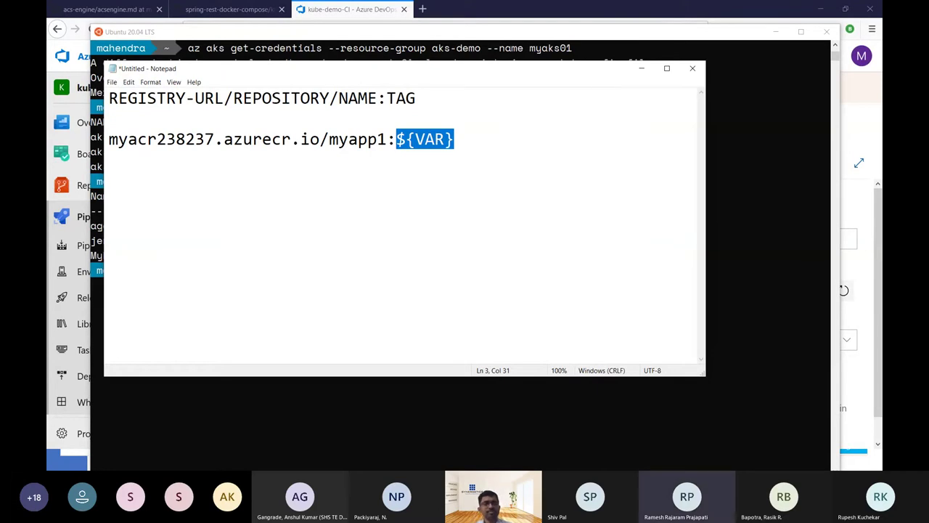
{"action": "key", "text": "Right"}
{"action": "key", "text": "Left"}
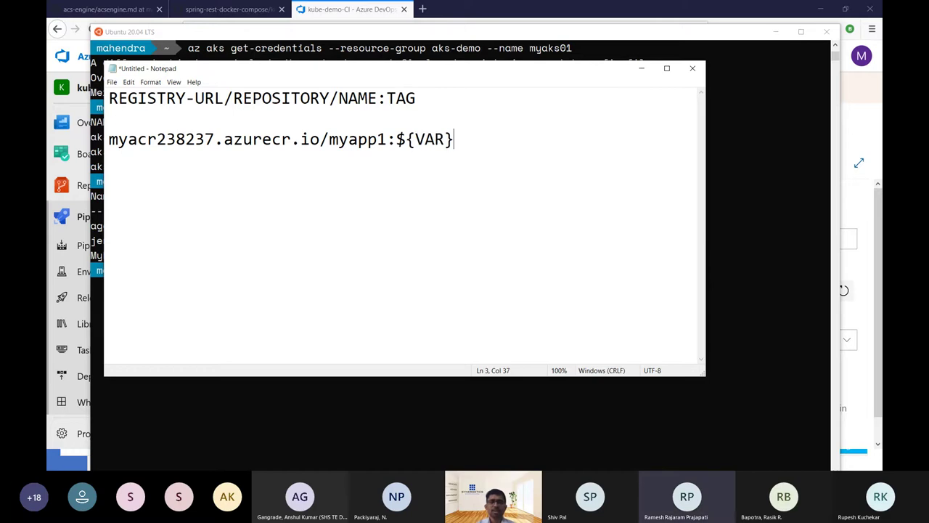
{"action": "key", "text": "shift+Left"}
{"action": "key", "text": "shift+Left"}
{"action": "key", "text": "shift+Left"}
{"action": "type", "text": "Bui"}
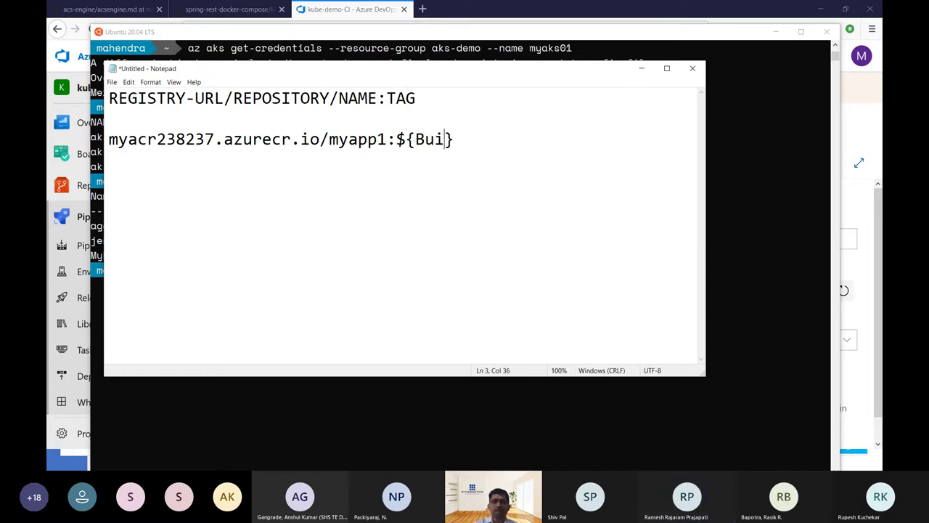
{"action": "type", "text": "ldId"}
{"action": "key", "text": "BackSpace"}
{"action": "key", "text": "BackSpace"}
{"action": "type", "text": "Number"}
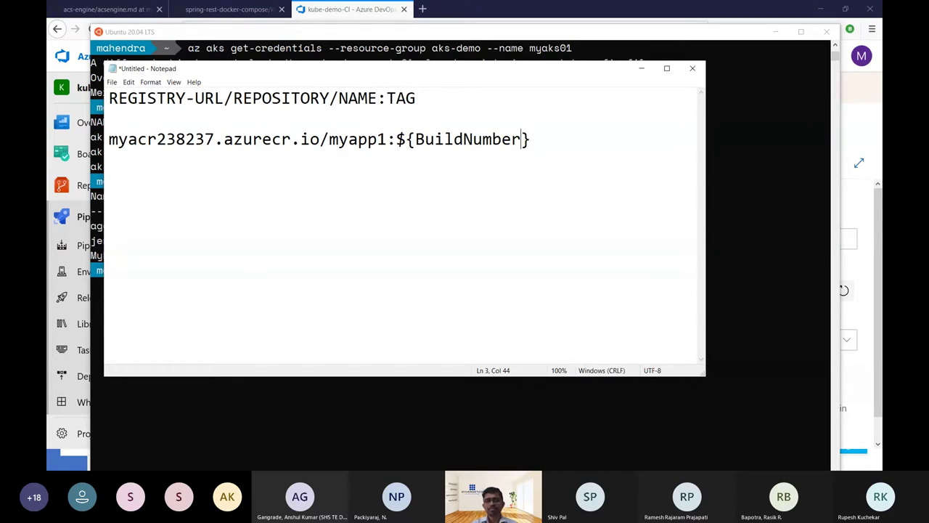
{"action": "key", "text": "End"}
{"action": "key", "text": "shift+Left"}
{"action": "key", "text": "shift+Left"}
{"action": "key", "text": "shift+Left"}
{"action": "key", "text": "shift+Left"}
{"action": "key", "text": "shift+Left"}
{"action": "key", "text": "shift+Left"}
{"action": "key", "text": "shift+Left"}
{"action": "key", "text": "shift+Left"}
{"action": "key", "text": "shift+Left"}
{"action": "key", "text": "shift+Left"}
{"action": "key", "text": "shift+Left"}
{"action": "key", "text": "shift+Left"}
{"action": "key", "text": "shift+Left"}
{"action": "key", "text": "shift+Left"}
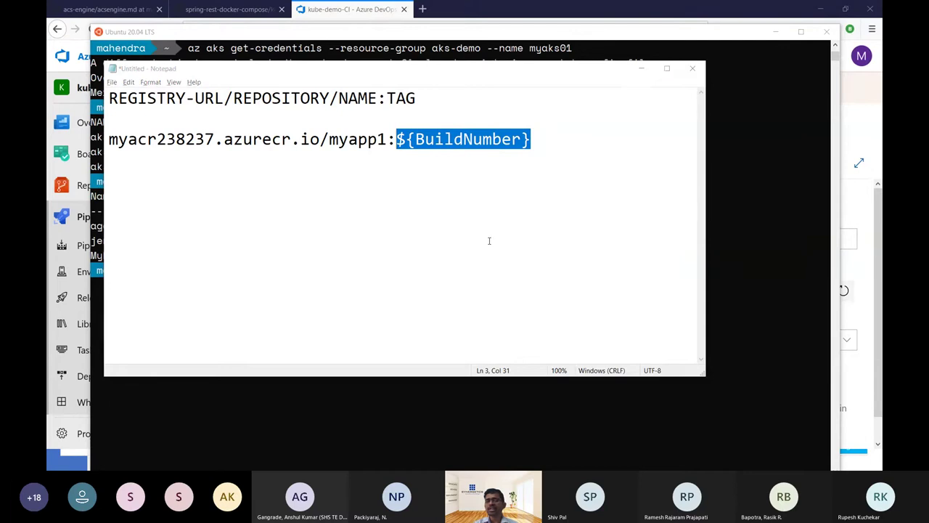
{"action": "key", "text": "alt+Tab"}
{"action": "key", "text": "alt+Tab"}
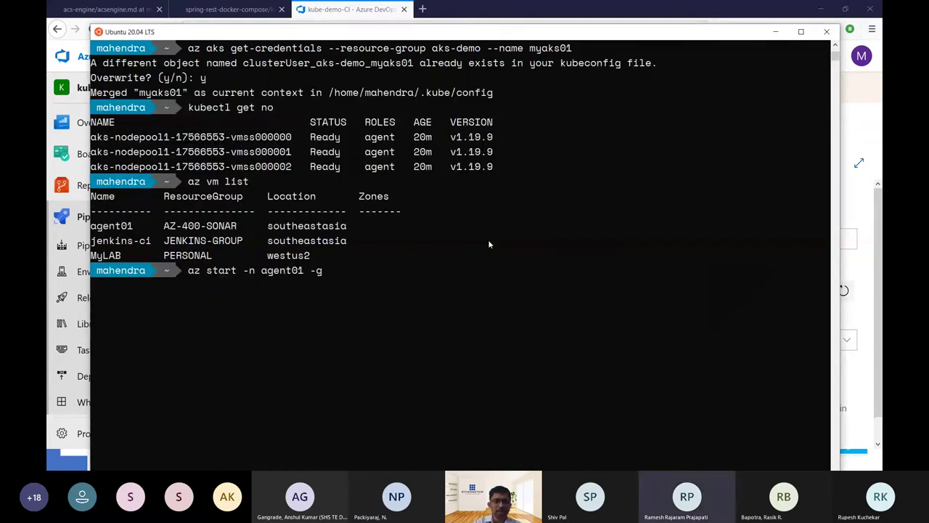
Start VM agent01 in resource group az-400-sonar, correcting the failed command to az vm start.
{"action": "type", "text": "az-4"}
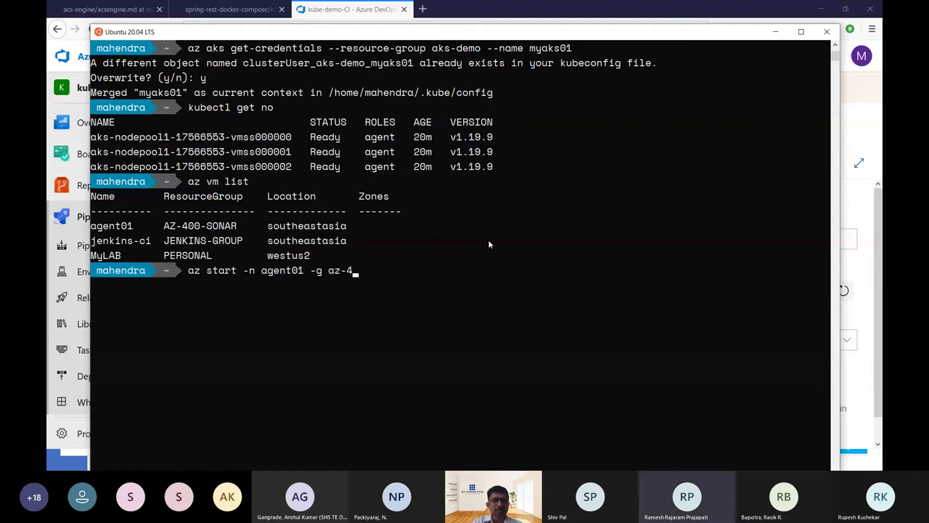
{"action": "type", "text": "00-sonar"}
{"action": "key", "text": "Return"}
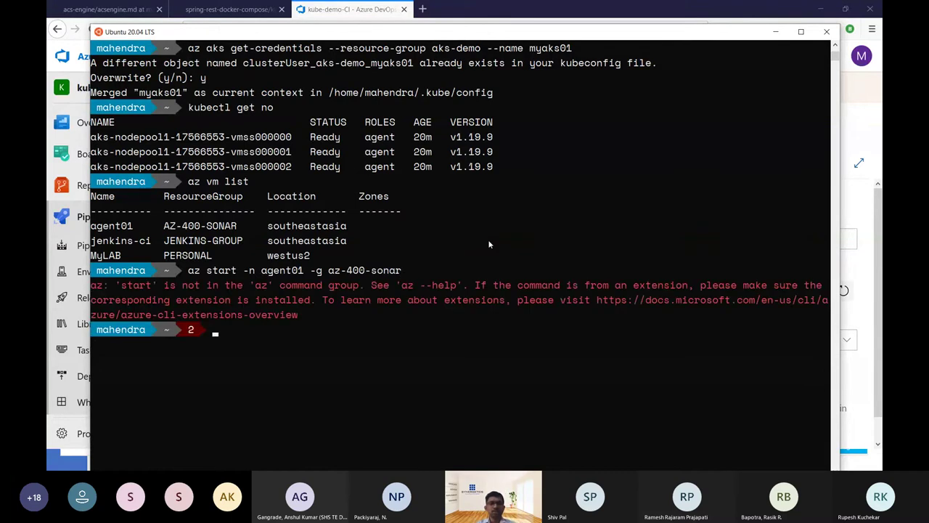
{"action": "key", "text": "Up"}
{"action": "key", "text": "Left"}
{"action": "key", "text": "Left"}
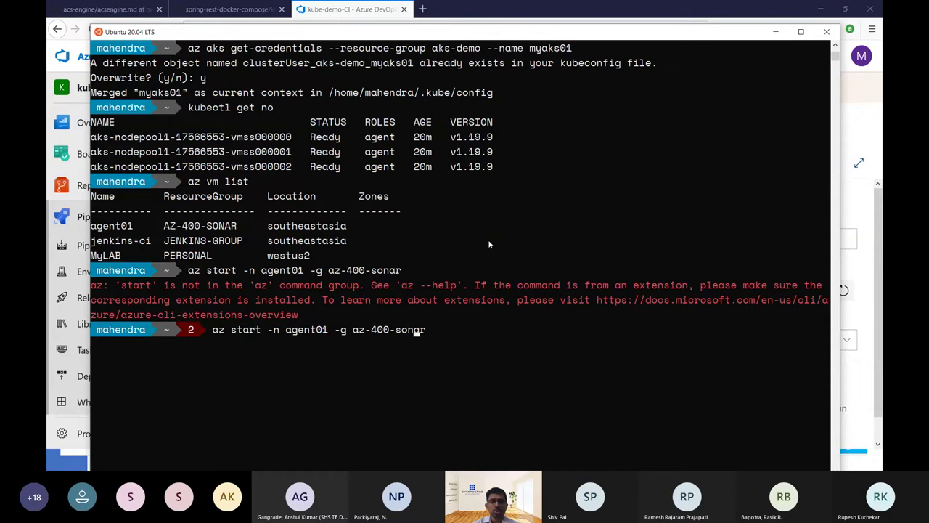
{"action": "key", "text": "Left"}
{"action": "key", "text": "Left"}
{"action": "key", "text": "Left"}
{"action": "key", "text": "Left"}
{"action": "key", "text": "Left"}
{"action": "key", "text": "Left"}
{"action": "key", "text": "Left"}
{"action": "key", "text": "Left"}
{"action": "key", "text": "Left"}
{"action": "key", "text": "Left"}
{"action": "key", "text": "Left"}
{"action": "key", "text": "Left"}
{"action": "key", "text": "Left"}
{"action": "key", "text": "Left"}
{"action": "key", "text": "Left"}
{"action": "key", "text": "Left"}
{"action": "key", "text": "Left"}
{"action": "key", "text": "Left"}
{"action": "key", "text": "Left"}
{"action": "key", "text": "Left"}
{"action": "type", "text": "v"}
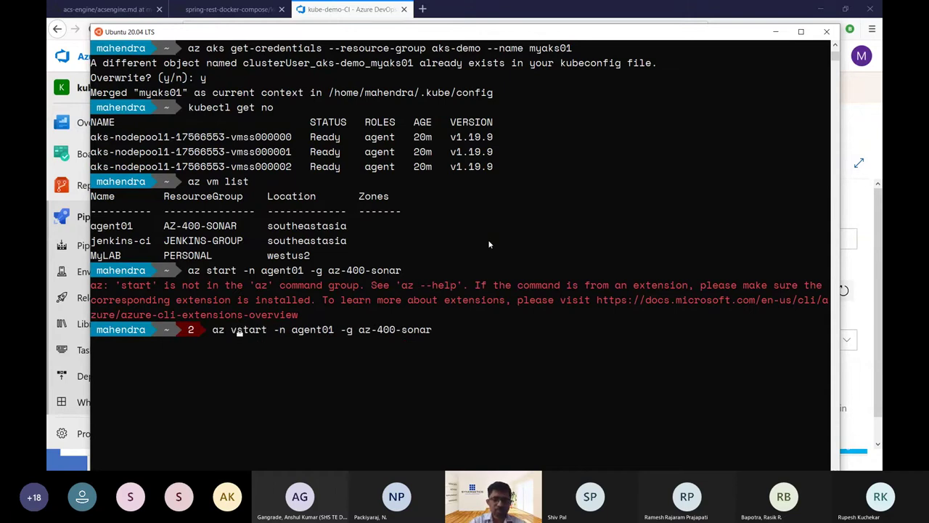
{"action": "type", "text": "m"}
{"action": "key", "text": "Return"}
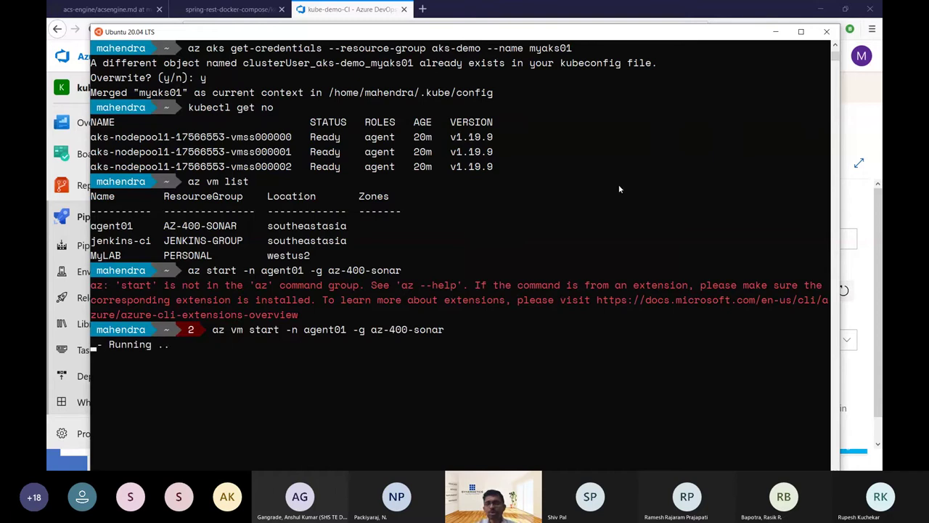
Add a Replace Tokens task, found by searching 'token', to kube-demo-CI's Agent job 1.
{"action": "left_click", "coordinate": [661, 14]}
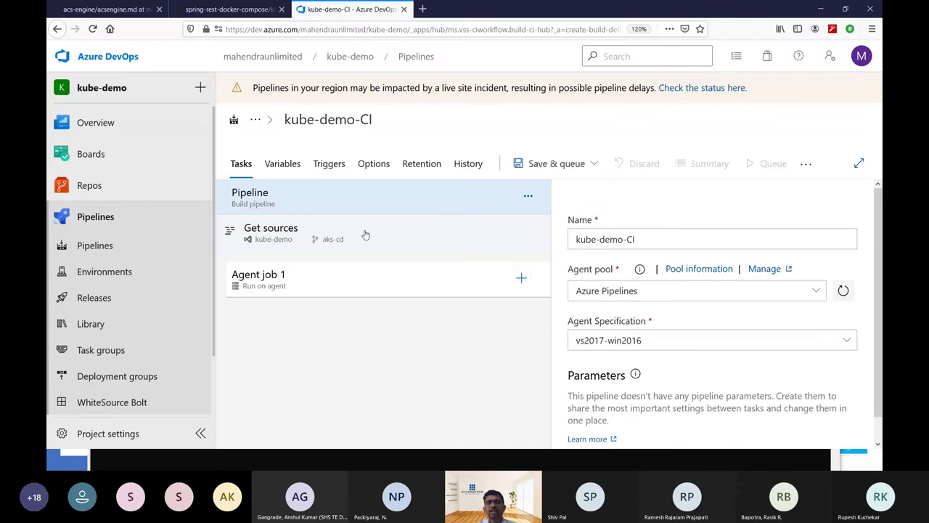
{"action": "left_click", "coordinate": [367, 288]}
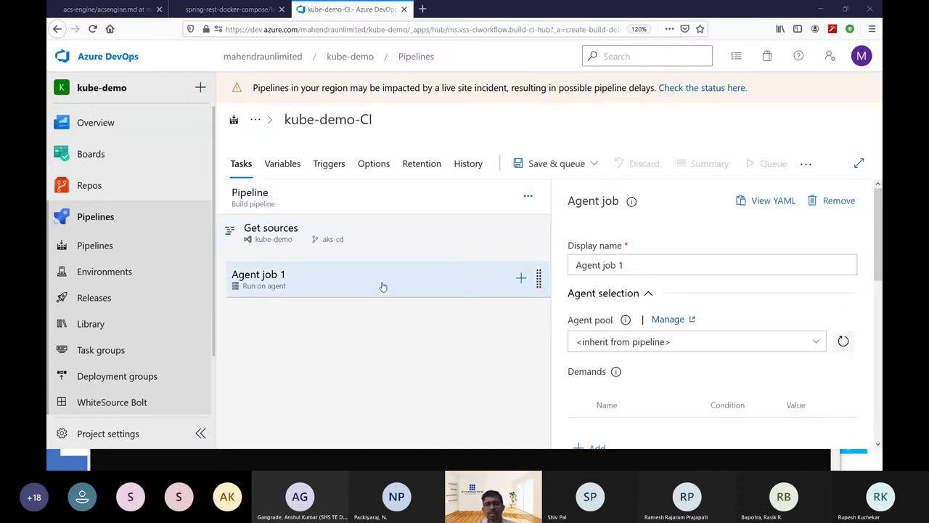
{"action": "key", "text": "alt+Tab"}
{"action": "key", "text": "alt+Tab"}
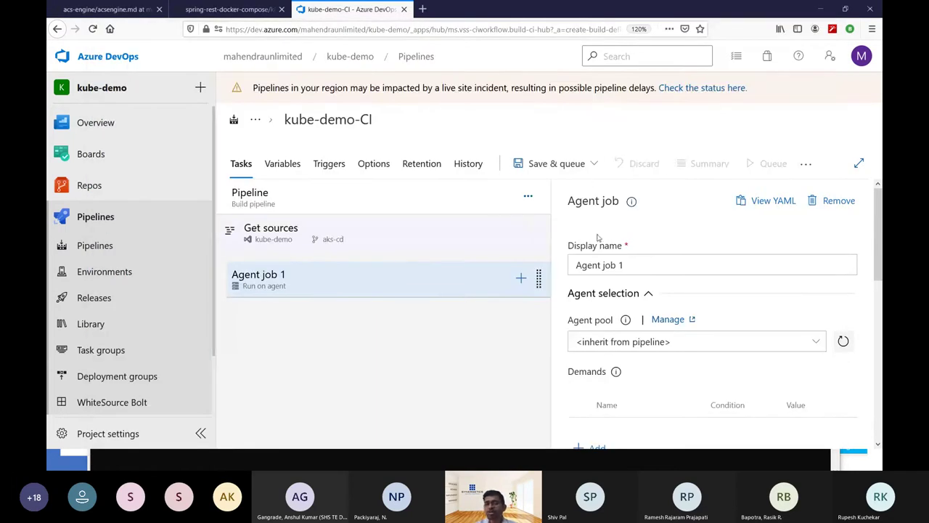
{"action": "left_click", "coordinate": [520, 280]}
{"action": "left_click", "coordinate": [797, 207]}
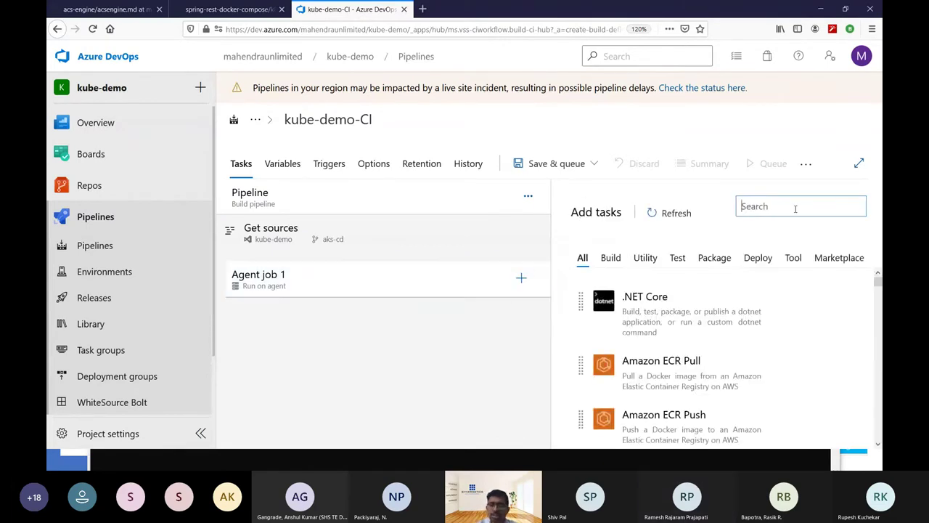
{"action": "type", "text": "toekn"}
{"action": "key", "text": "BackSpace"}
{"action": "key", "text": "BackSpace"}
{"action": "key", "text": "BackSpace"}
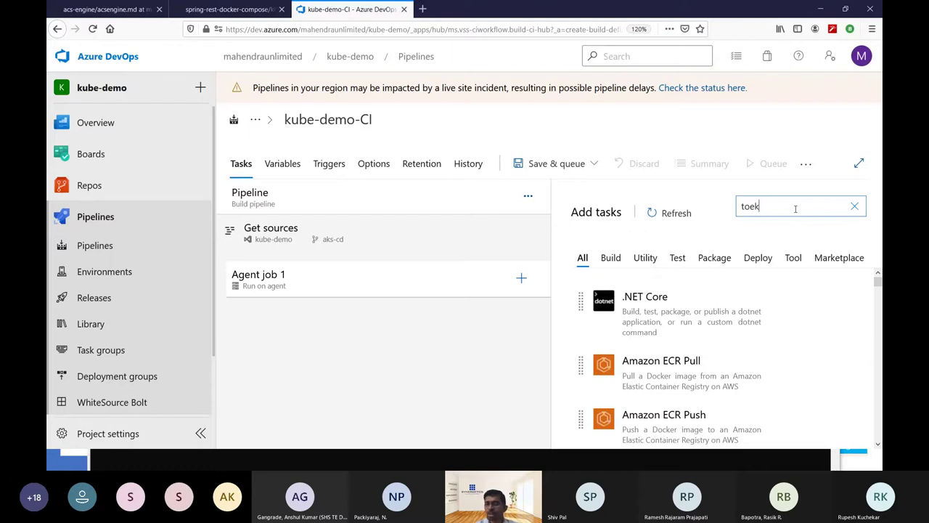
{"action": "type", "text": "ken"}
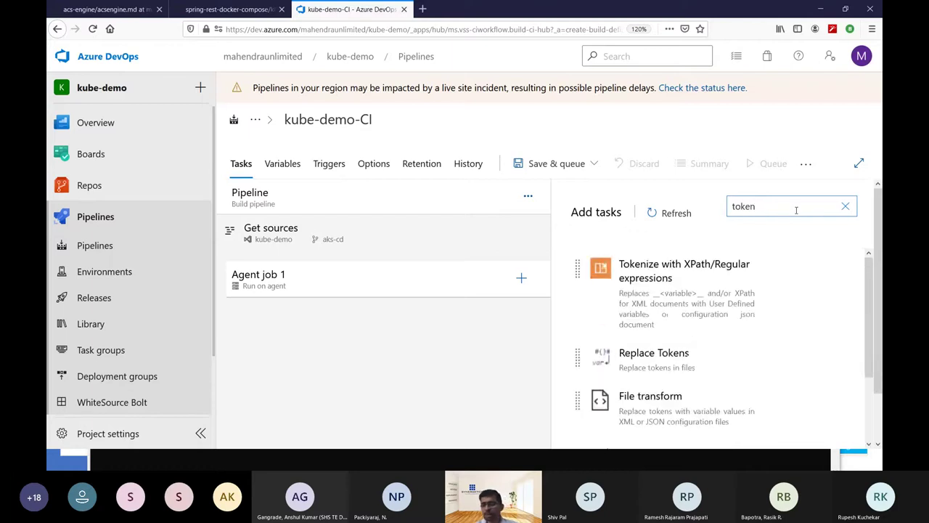
{"action": "mouse_move", "coordinate": [659, 385]}
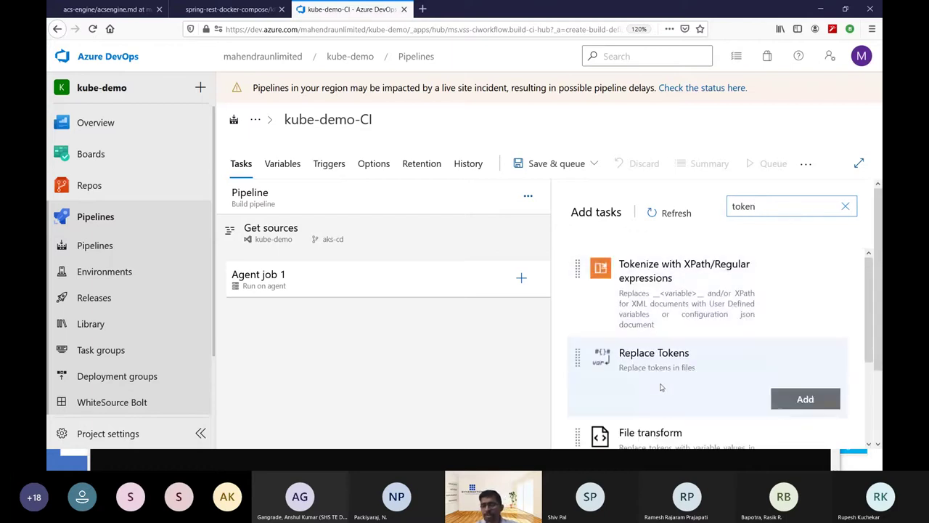
{"action": "left_click", "coordinate": [821, 400]}
{"action": "left_click", "coordinate": [340, 317]}
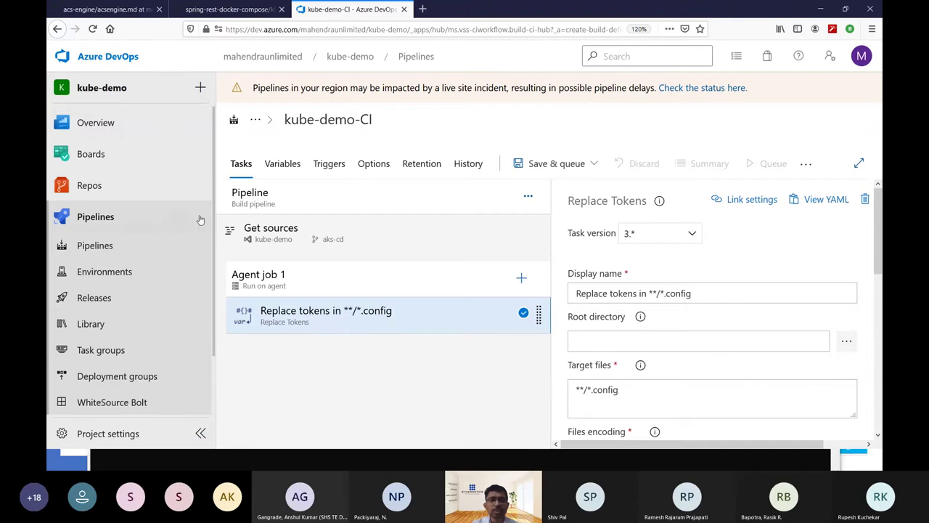
Add pipeline variable APPIMAGE with value myapp:$(Build.BuildId).
{"action": "left_click", "coordinate": [291, 166]}
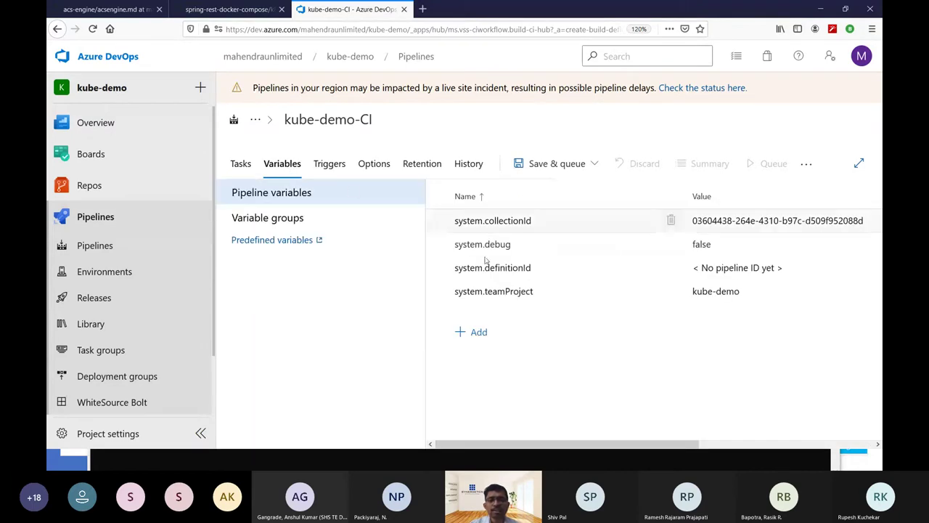
{"action": "left_click", "coordinate": [477, 332]}
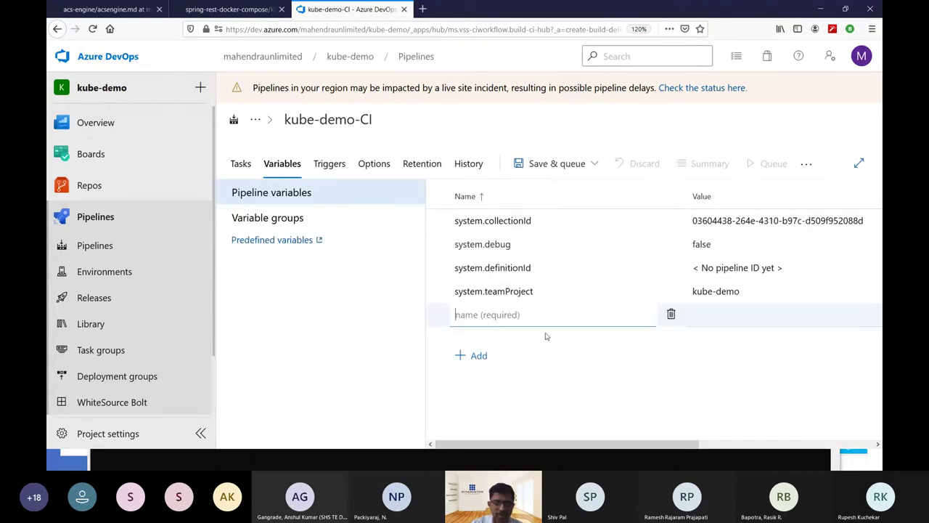
{"action": "type", "text": "APPIMAGE"}
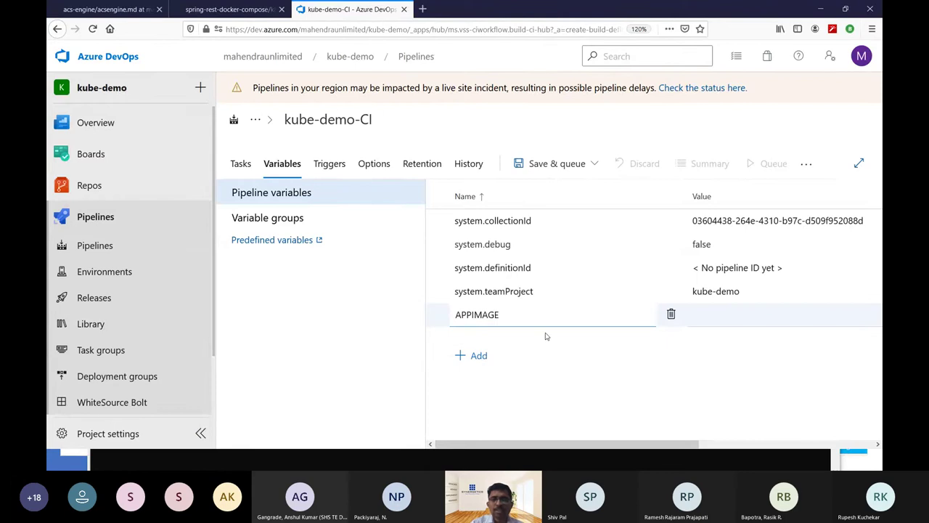
{"action": "left_click", "coordinate": [743, 316]}
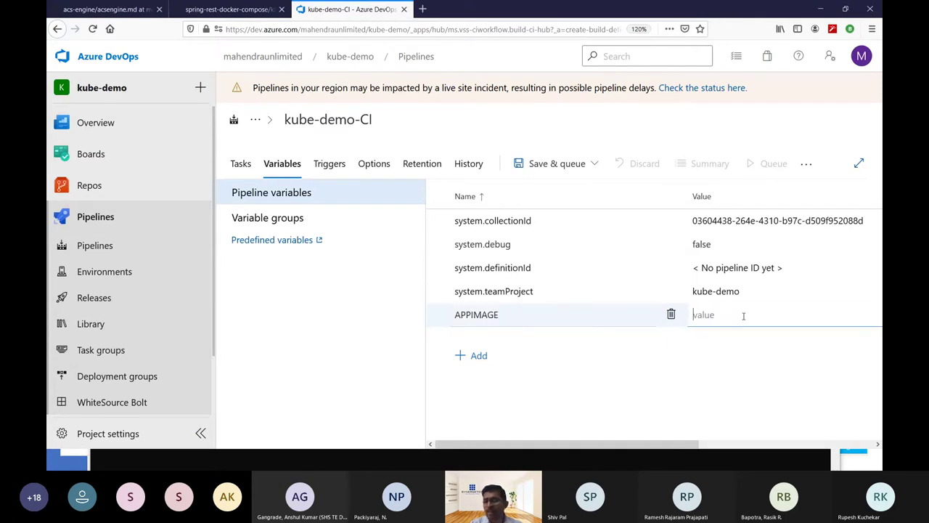
{"action": "type", "text": "my"}
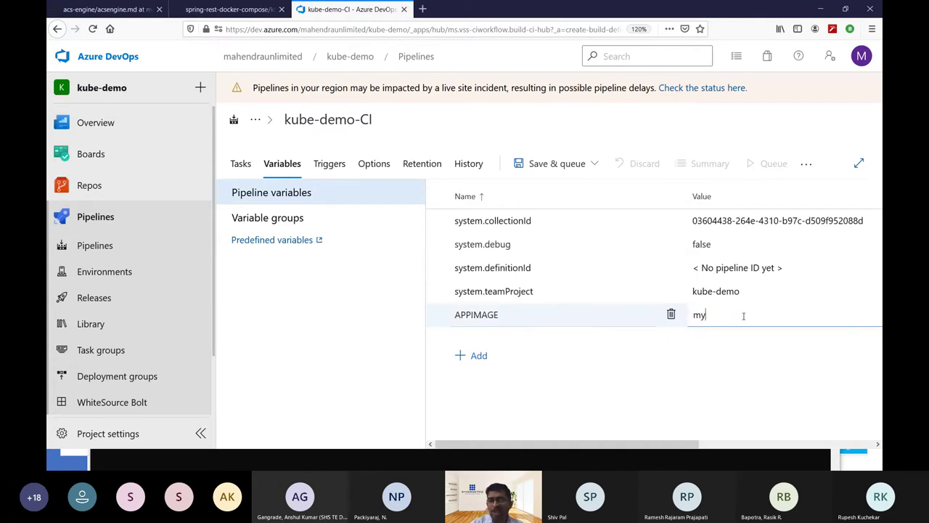
{"action": "type", "text": "app-"}
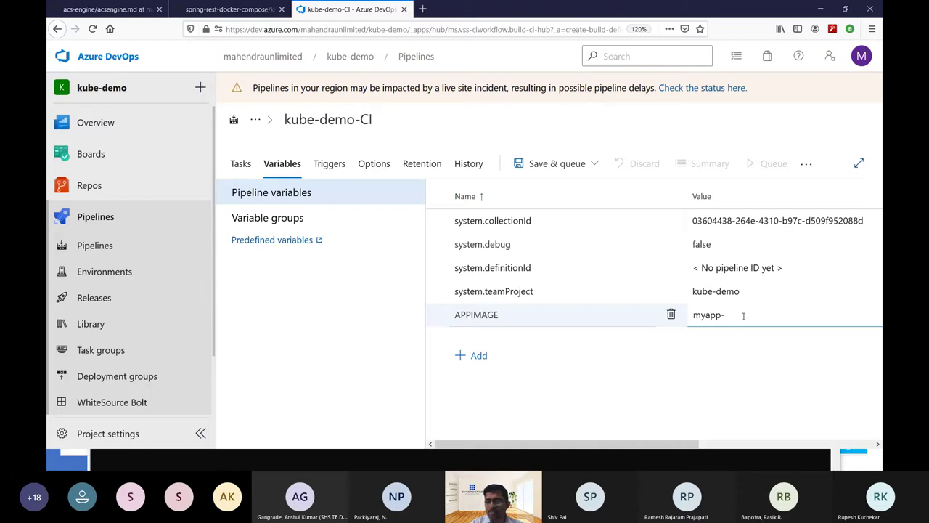
{"action": "key", "text": "BackSpace"}
{"action": "type", "text": ":$"}
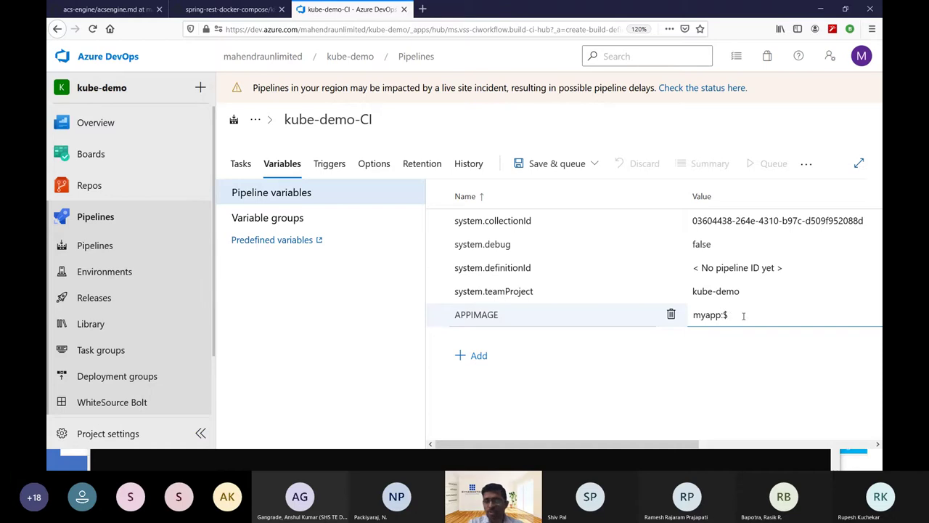
{"action": "type", "text": "(Build."}
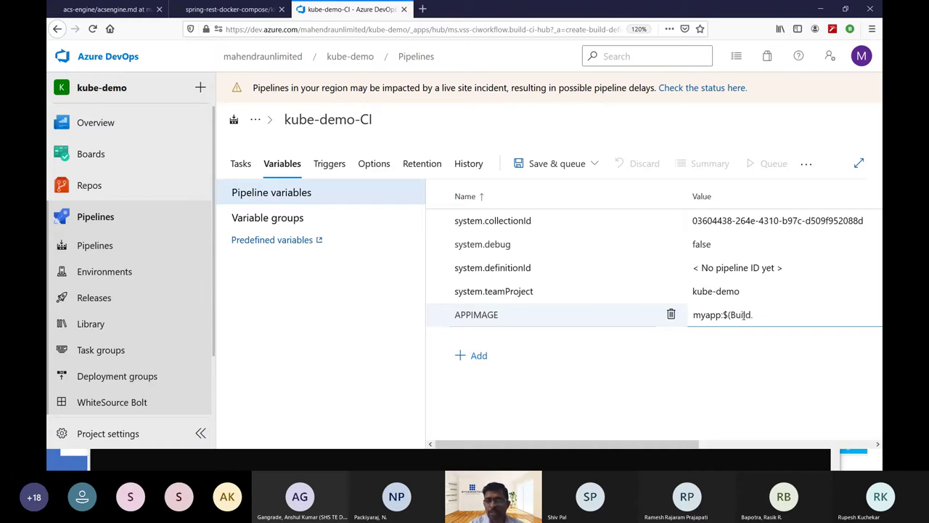
{"action": "type", "text": "BuildId("}
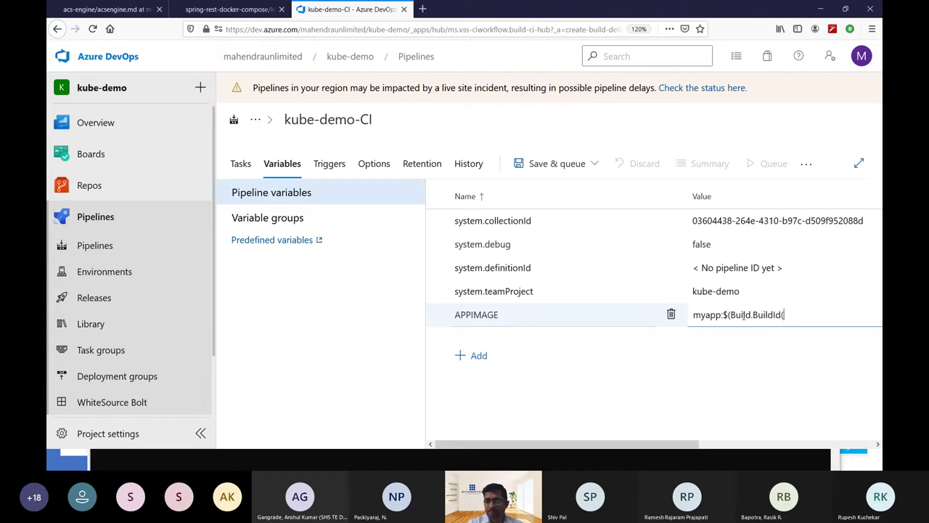
{"action": "key", "text": "BackSpace"}
{"action": "type", "text": ")"}
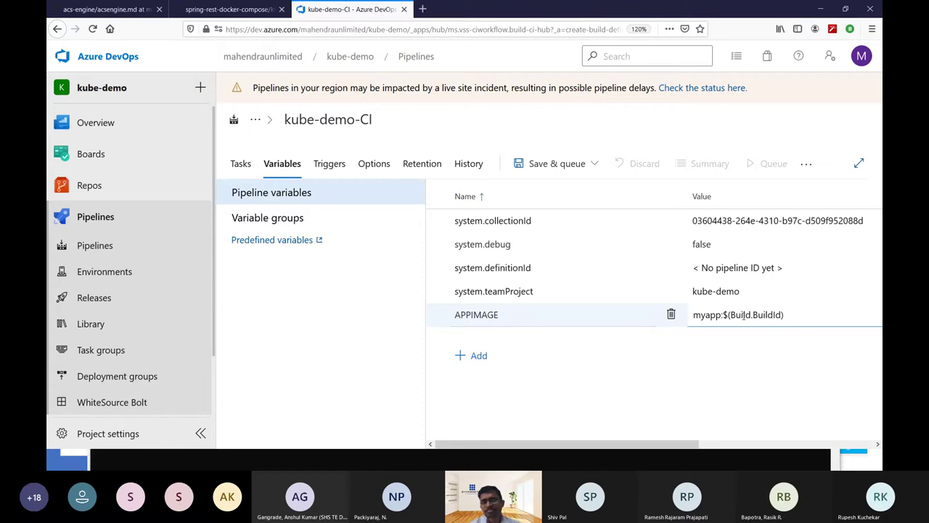
{"action": "left_click", "coordinate": [575, 307]}
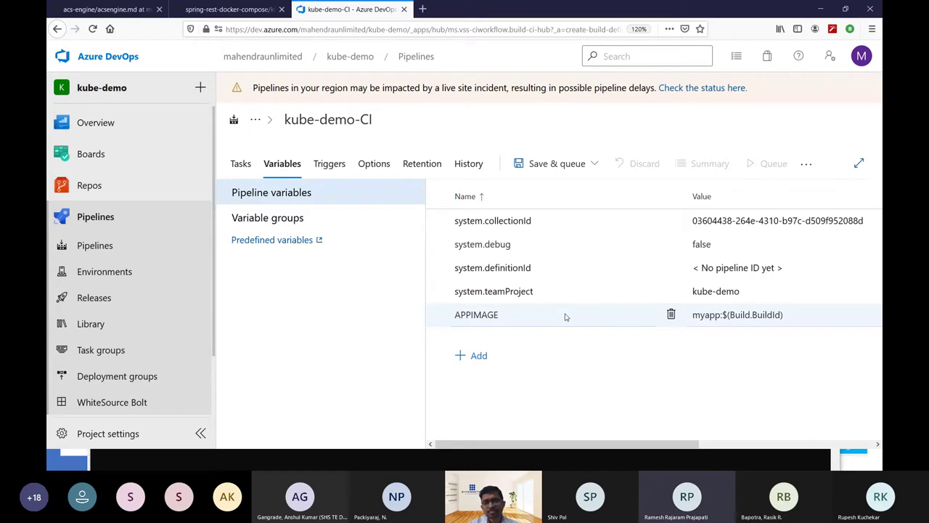
Add pipeline variable DBIMAGE with value mydb:$(Build.BuildId), fixing the closing bracket.
{"action": "left_click", "coordinate": [478, 349]}
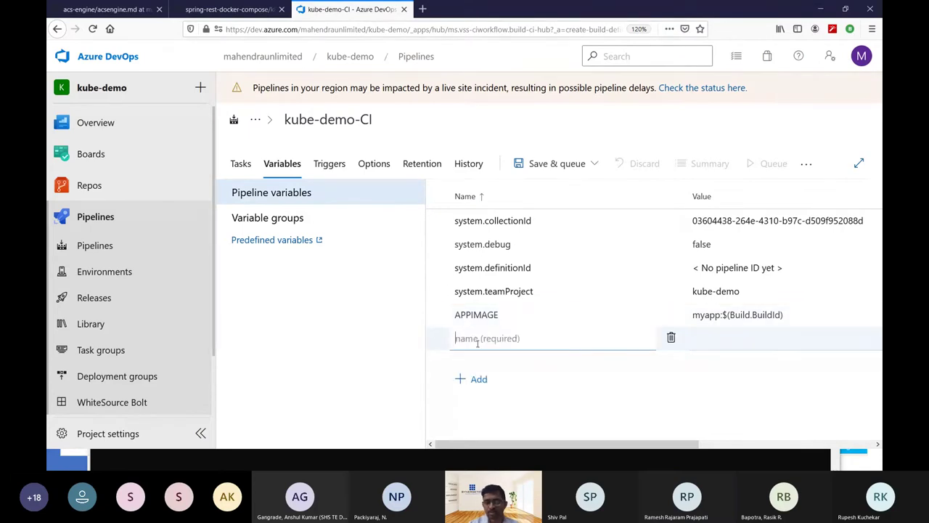
{"action": "type", "text": "DBIM"}
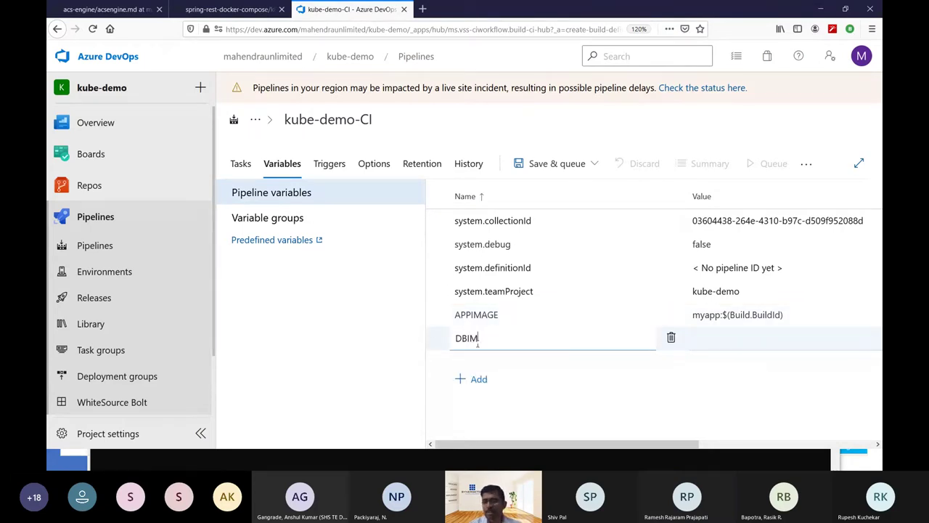
{"action": "type", "text": "AGE"}
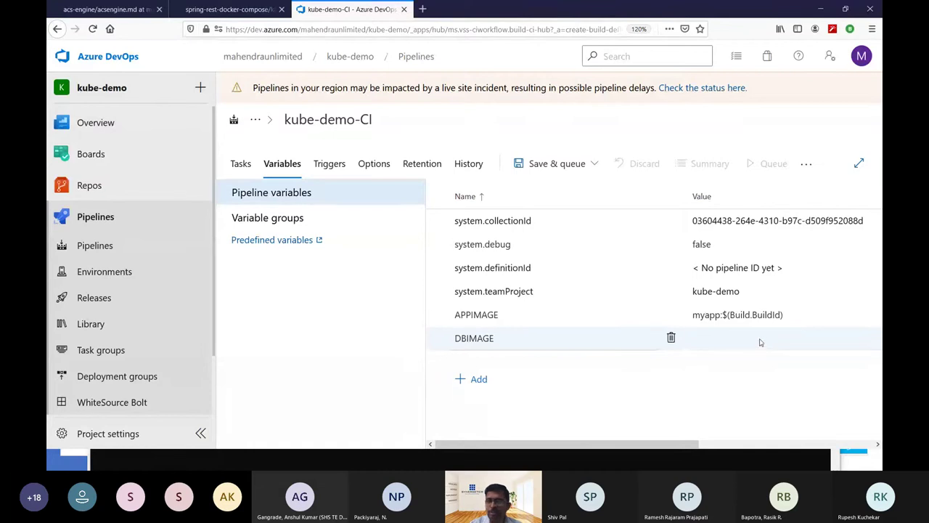
{"action": "left_click", "coordinate": [760, 338]}
{"action": "type", "text": "mydb"}
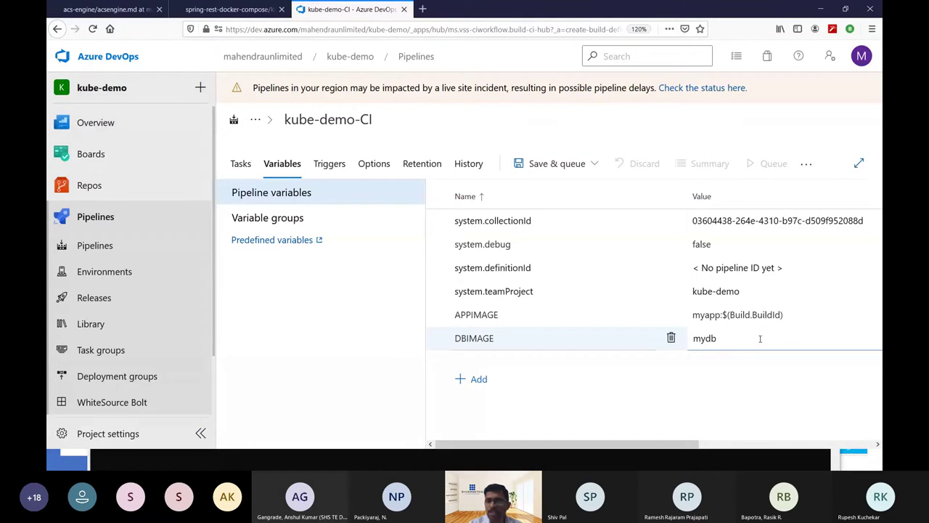
{"action": "type", "text": ":$(Build.Biui"}
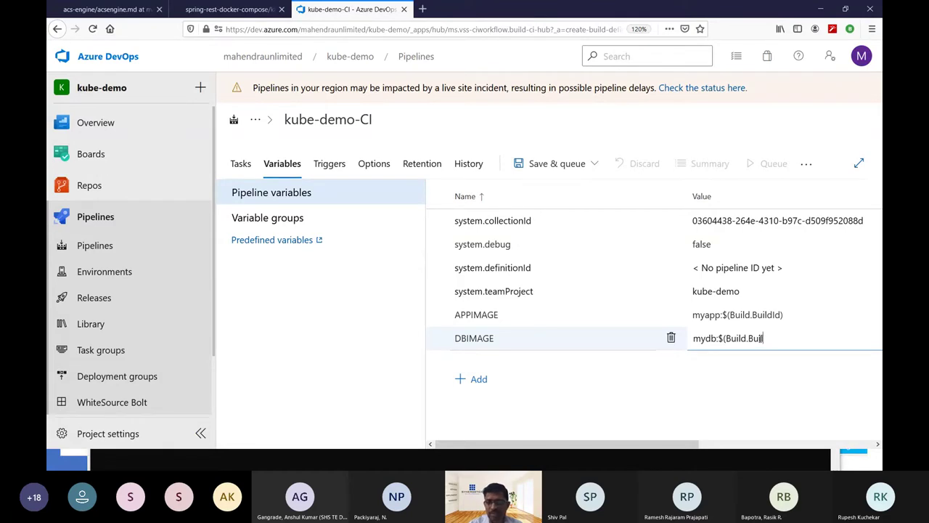
{"action": "type", "text": "ldId("}
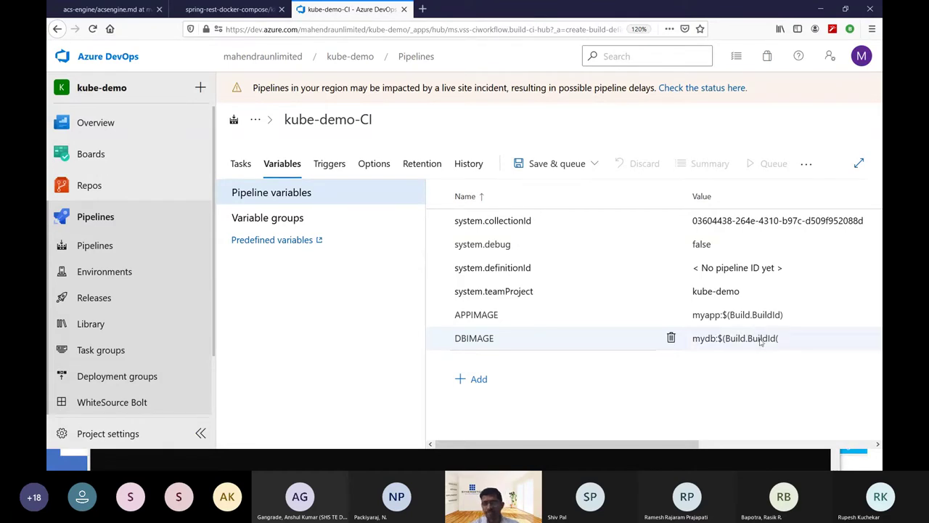
{"action": "key", "text": "XF86AudioRaiseVolume"}
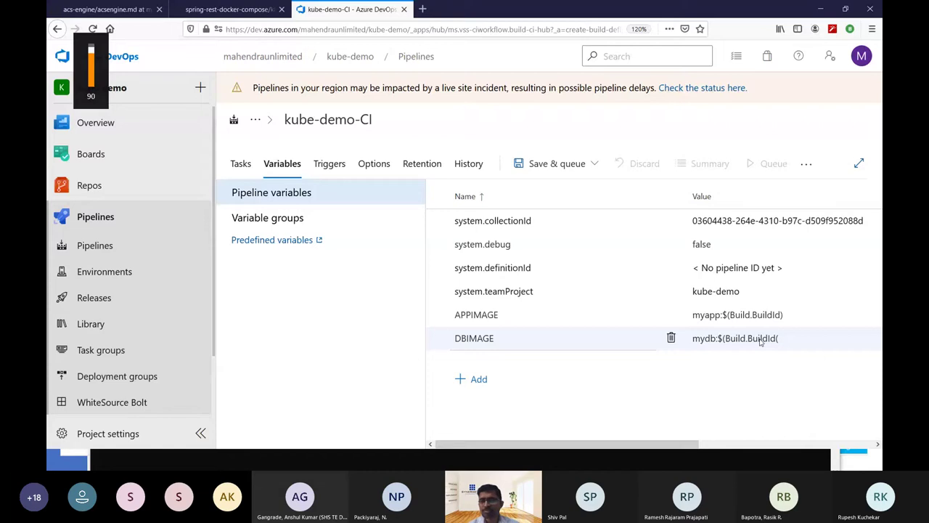
{"action": "key", "text": "BackSpace"}
{"action": "type", "text": ")"}
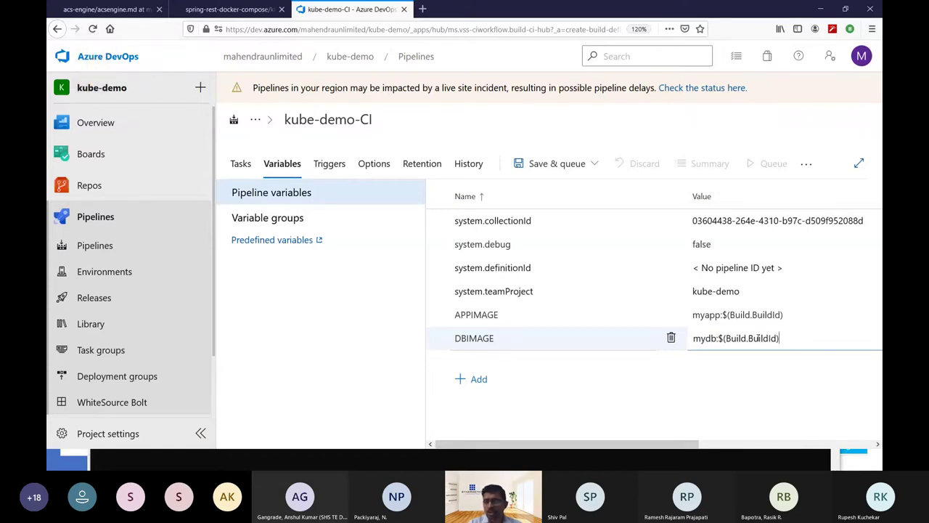
{"action": "key", "text": "alt+Tab"}
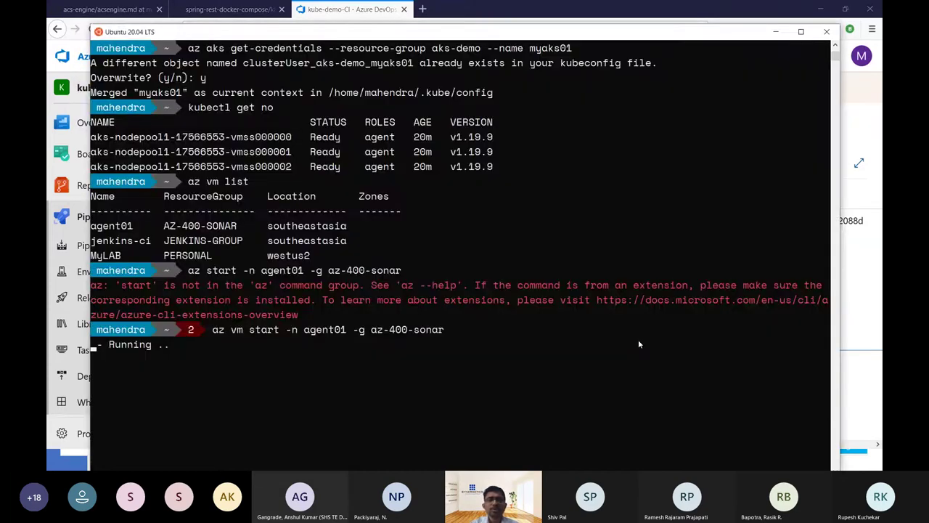
Check the Phase 1 slide's variable list, then return to the kube-demo-CI pipeline.
{"action": "key", "text": "alt+Tab"}
{"action": "key", "text": "alt+Tab"}
{"action": "key", "text": "alt+Tab"}
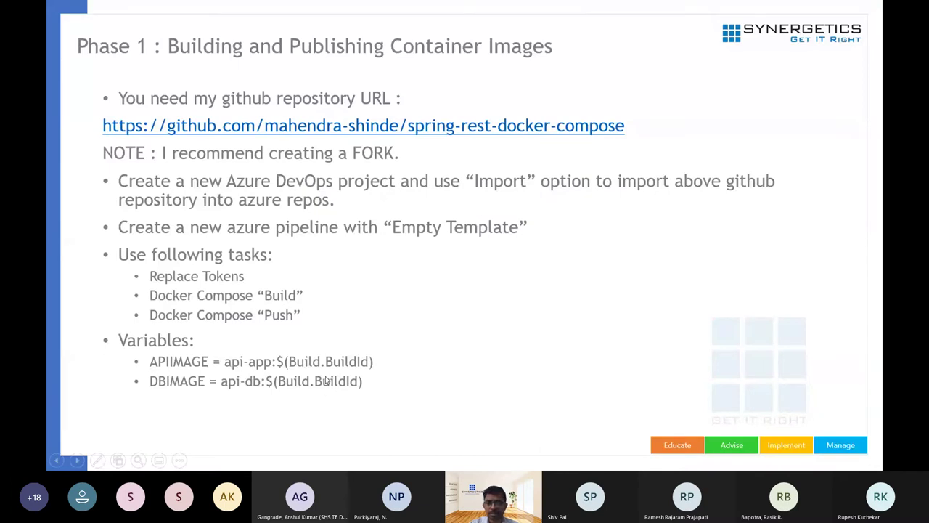
{"action": "key", "text": "alt+Tab"}
{"action": "key", "text": "alt+Tab"}
{"action": "key", "text": "alt+Tab"}
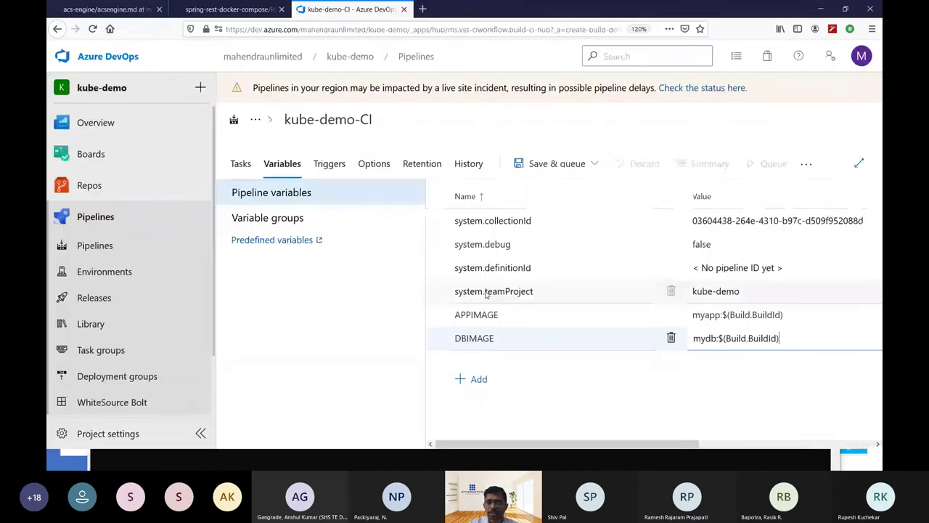
Rename the Replace Tokens task to 'Replace tokens in docker-compose file'.
{"action": "left_click", "coordinate": [242, 164]}
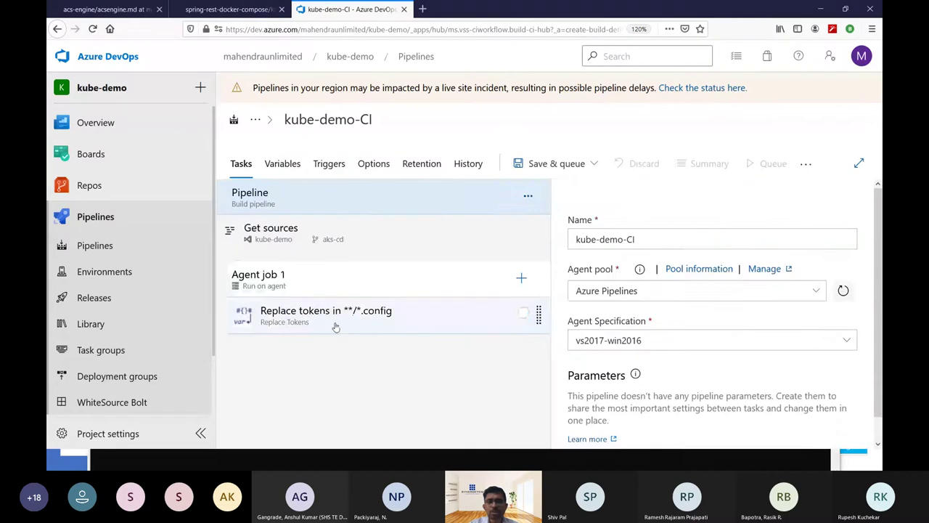
{"action": "left_click", "coordinate": [333, 326]}
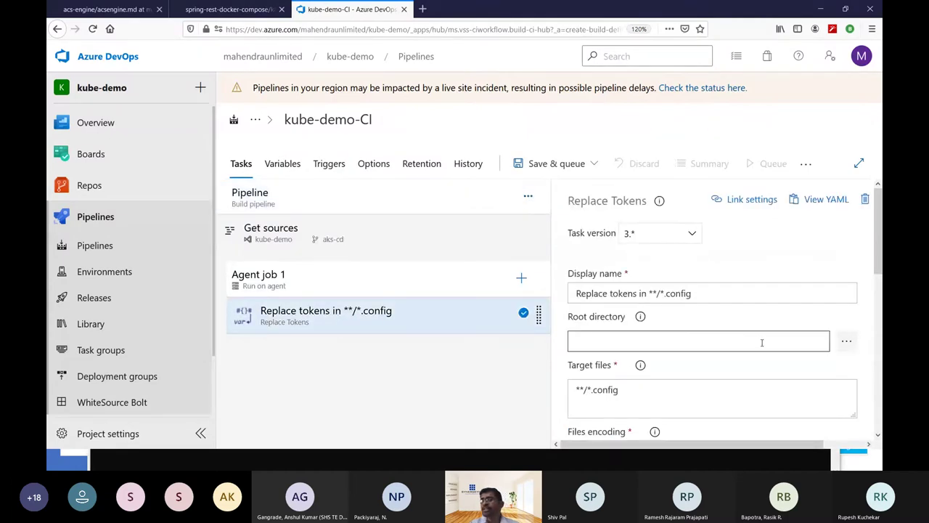
{"action": "left_click_drag", "start_coordinate": [633, 292], "coordinate": [795, 305]}
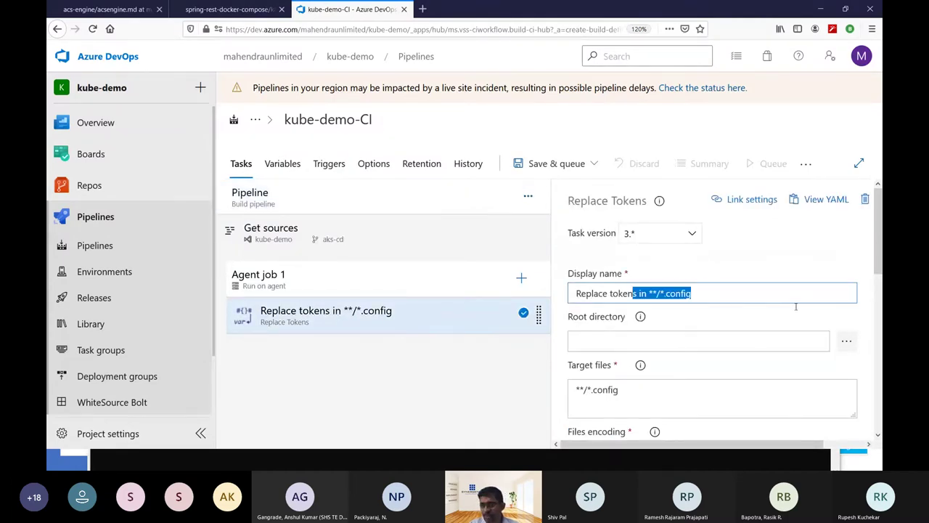
{"action": "key", "text": "BackSpace"}
{"action": "type", "text": "s"}
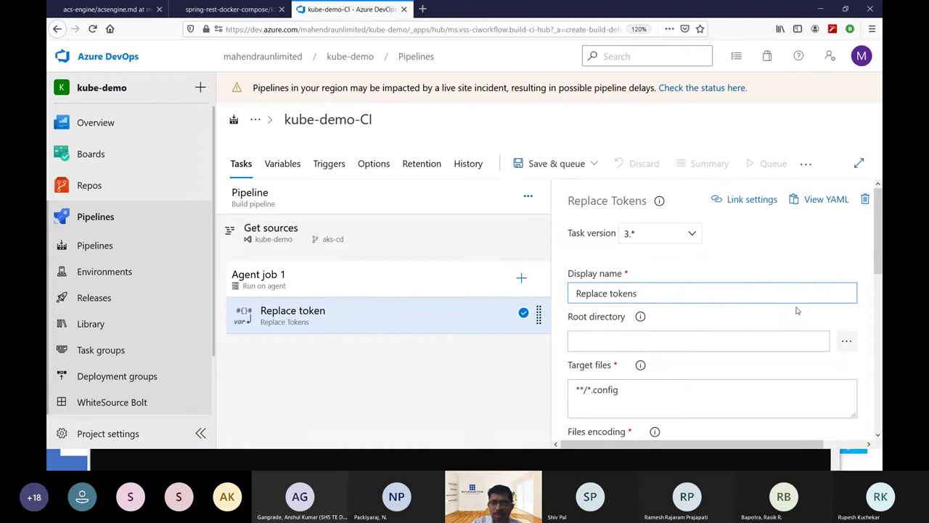
{"action": "type", "text": " in docker-compo"}
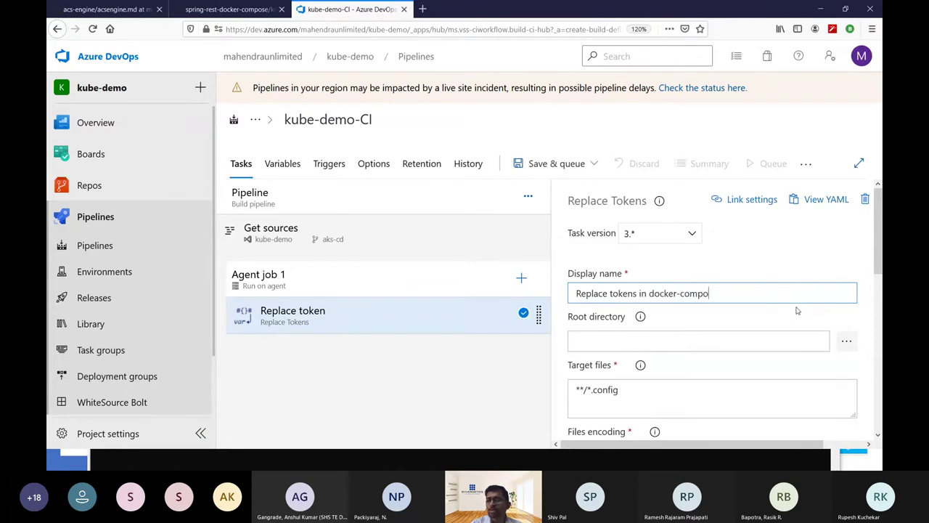
{"action": "type", "text": "se file"}
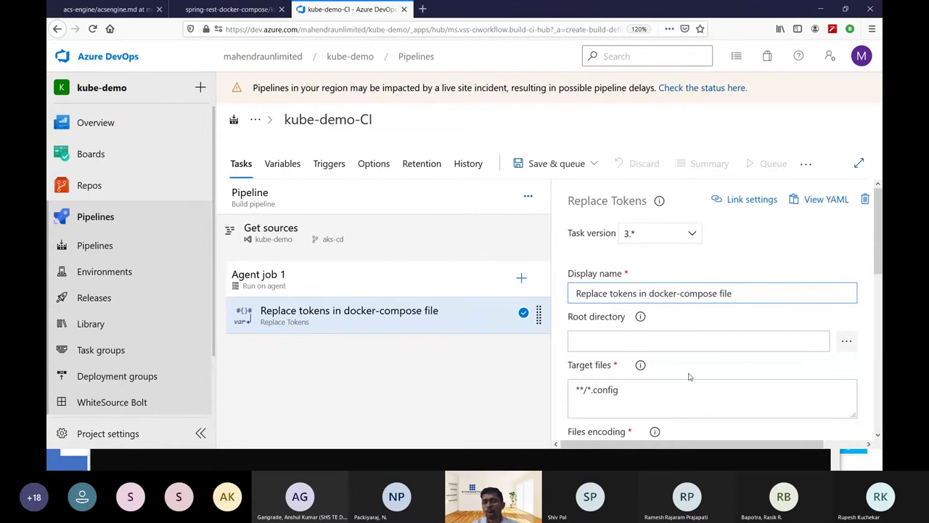
Set the task's Target files to docker-compose.yml.
{"action": "scroll", "coordinate": [690, 376], "scroll_direction": "down", "scroll_amount": 2}
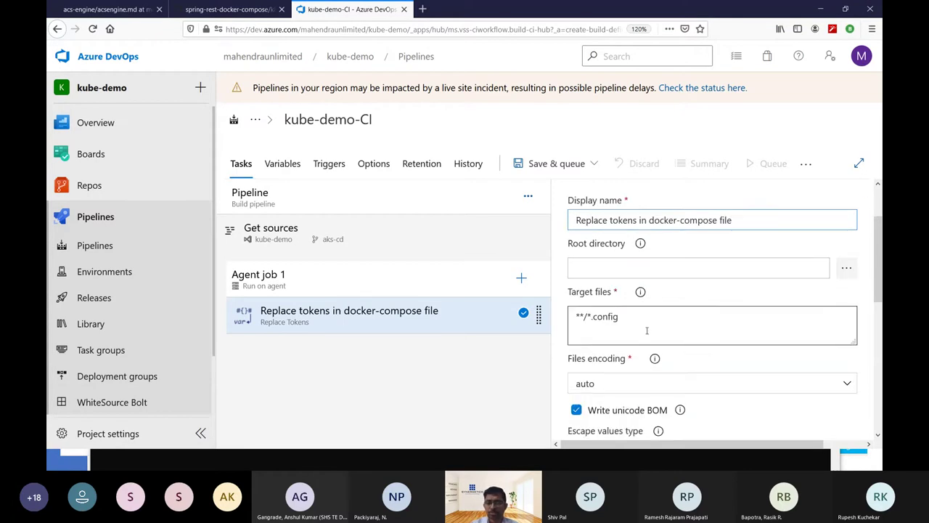
{"action": "triple_click", "coordinate": [646, 324]}
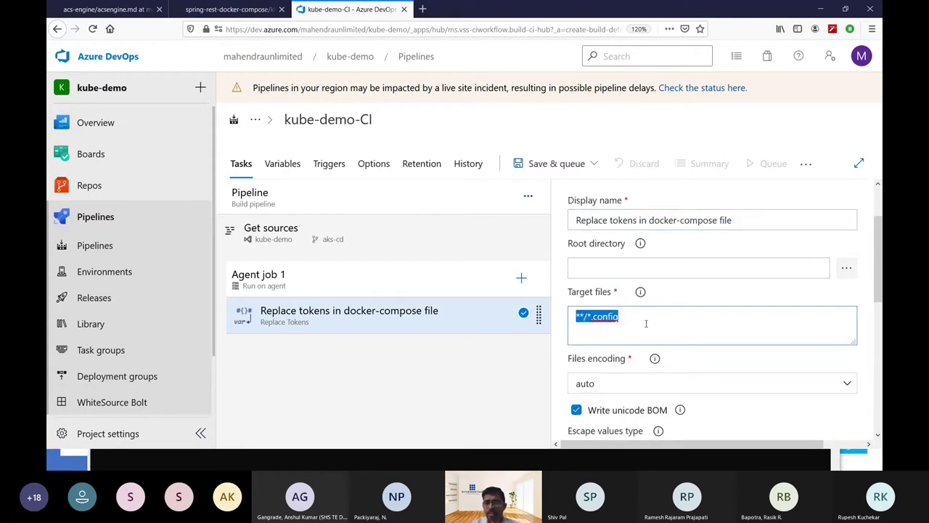
{"action": "type", "text": "docke"}
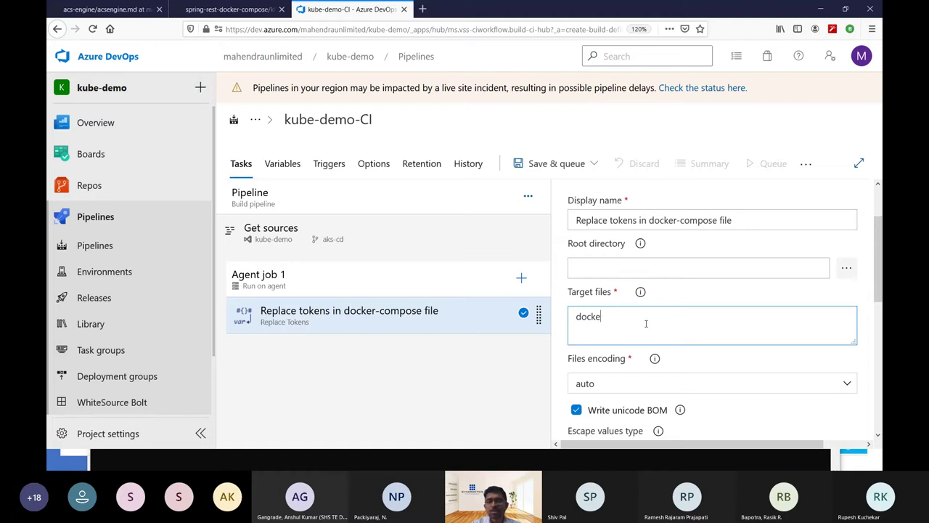
{"action": "type", "text": "r-compose.ya"}
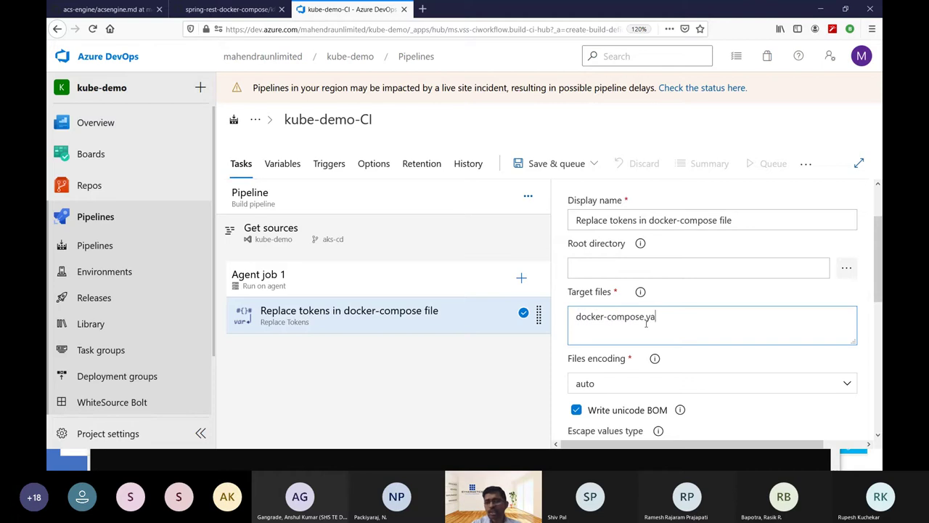
{"action": "key", "text": "BackSpace"}
{"action": "key", "text": "BackSpace"}
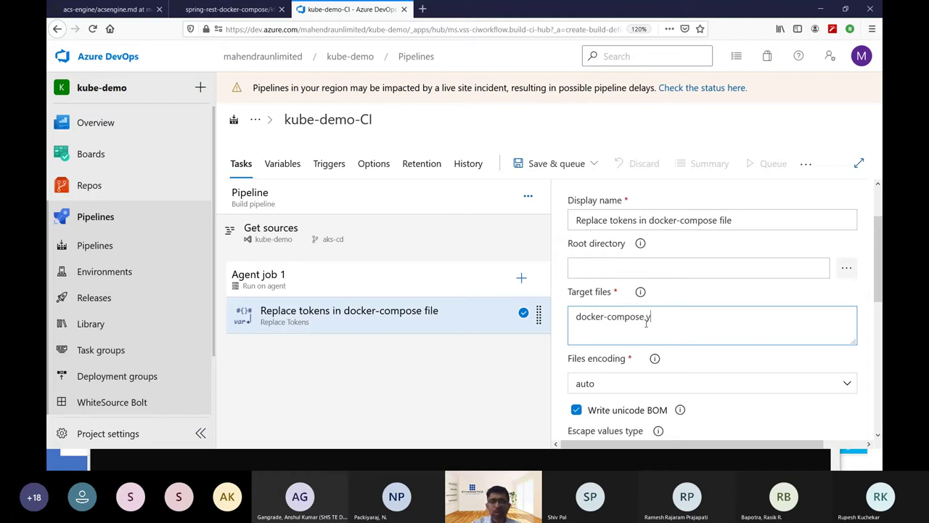
{"action": "type", "text": "ml"}
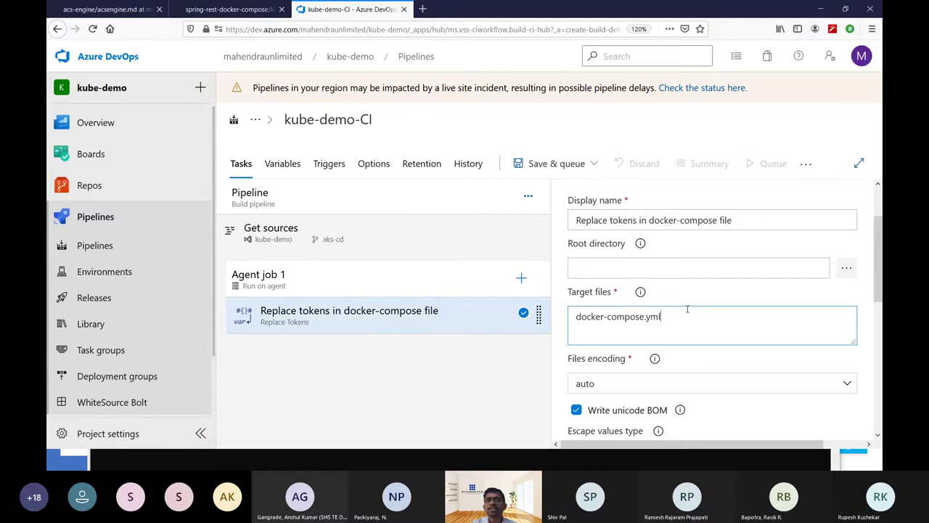
{"action": "left_click", "coordinate": [228, 9]}
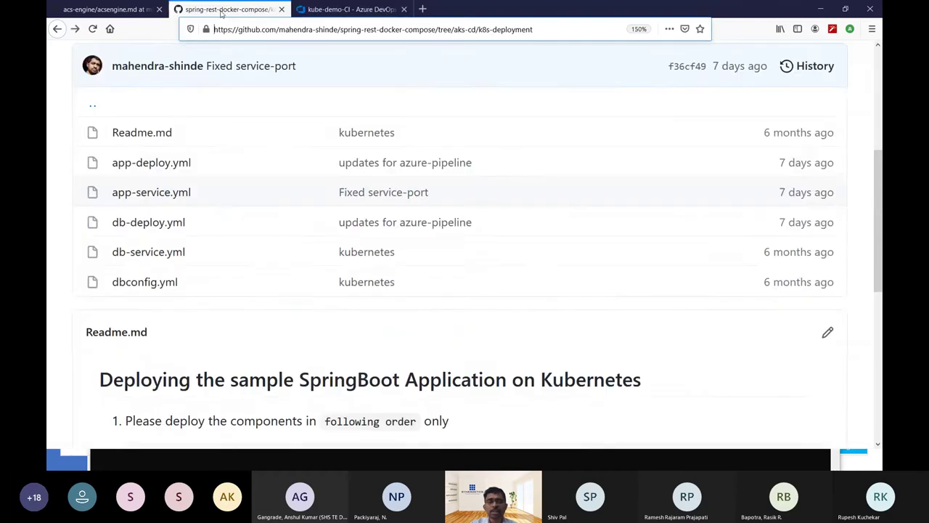
Confirm in GitHub's aks-cd root that the compose file is docker-compose.yaml, then return to the pipeline.
{"action": "scroll", "coordinate": [283, 143], "scroll_direction": "up", "scroll_amount": 3}
{"action": "left_click", "coordinate": [281, 133]}
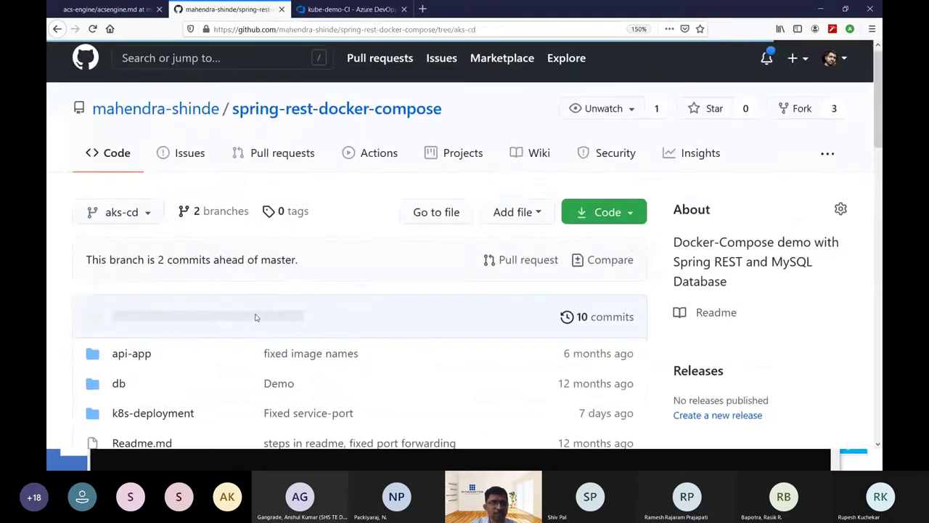
{"action": "scroll", "coordinate": [255, 318], "scroll_direction": "down", "scroll_amount": 5}
{"action": "scroll", "coordinate": [218, 283], "scroll_direction": "up", "scroll_amount": 2}
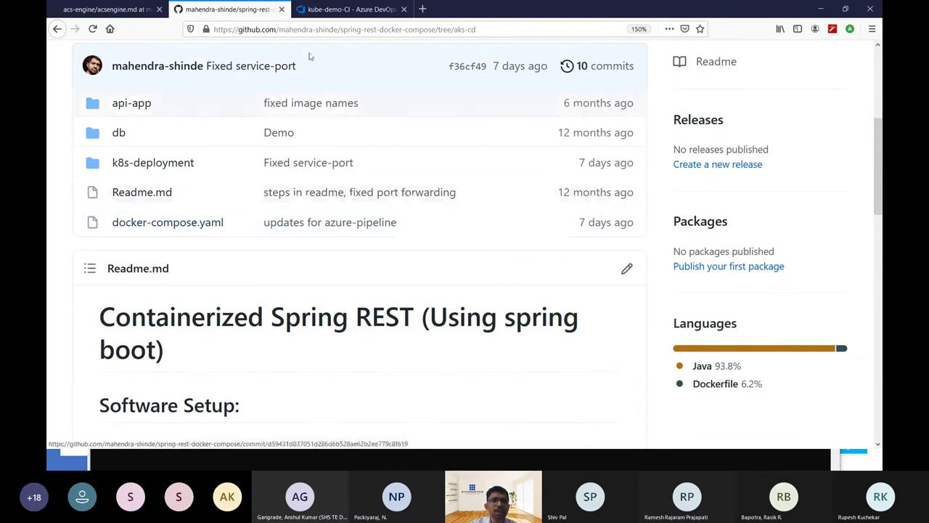
{"action": "left_click", "coordinate": [348, 9]}
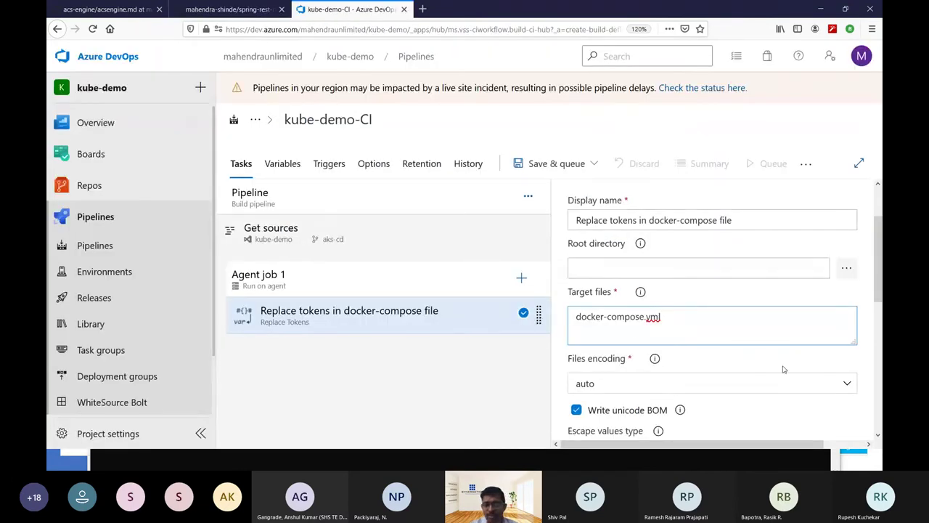
Correct Replace Tokens' target files to docker-compose.yaml and expand its Advanced settings.
{"action": "type", "text": "a"}
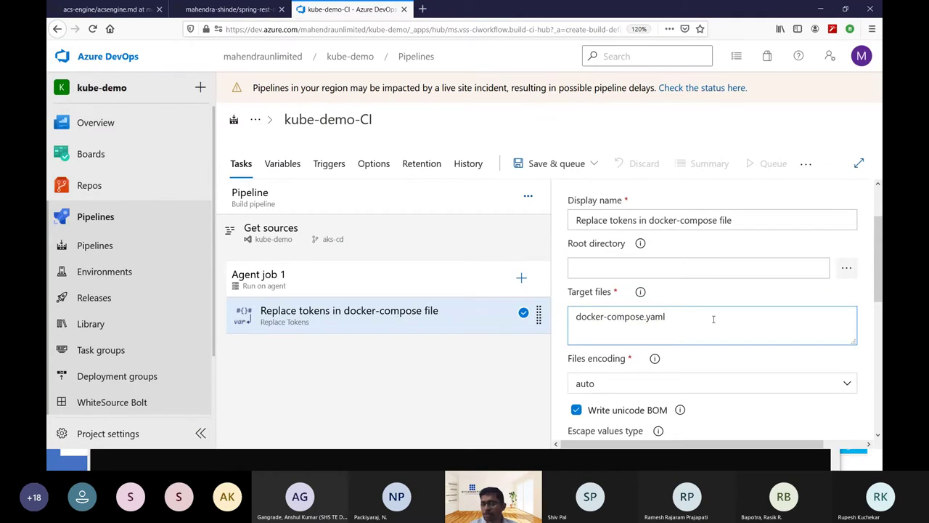
{"action": "scroll", "coordinate": [714, 319], "scroll_direction": "down", "scroll_amount": 5}
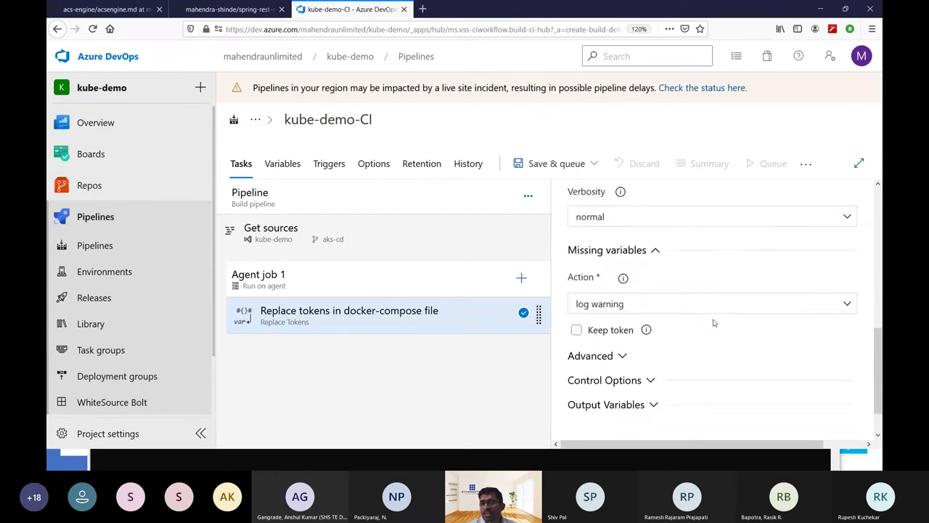
{"action": "scroll", "coordinate": [714, 323], "scroll_direction": "down", "scroll_amount": 1}
{"action": "left_click", "coordinate": [602, 314]}
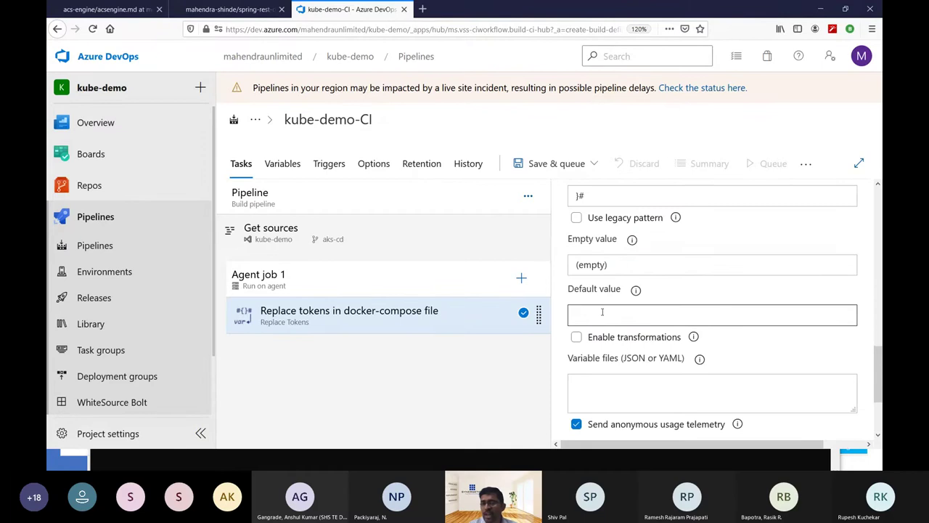
{"action": "scroll", "coordinate": [660, 340], "scroll_direction": "up", "scroll_amount": 3}
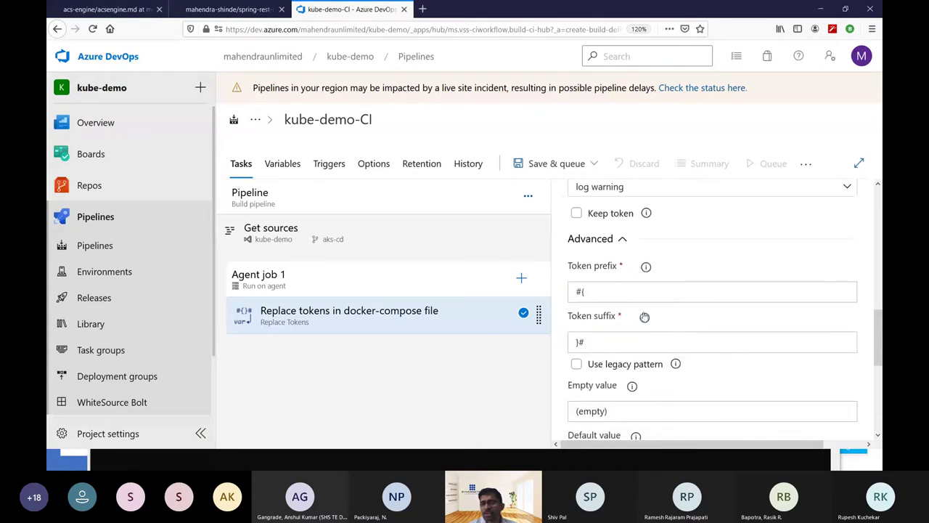
Replace the token prefix #{ and the token suffix with __ underscores.
{"action": "left_click", "coordinate": [636, 293]}
{"action": "left_click", "coordinate": [607, 338]}
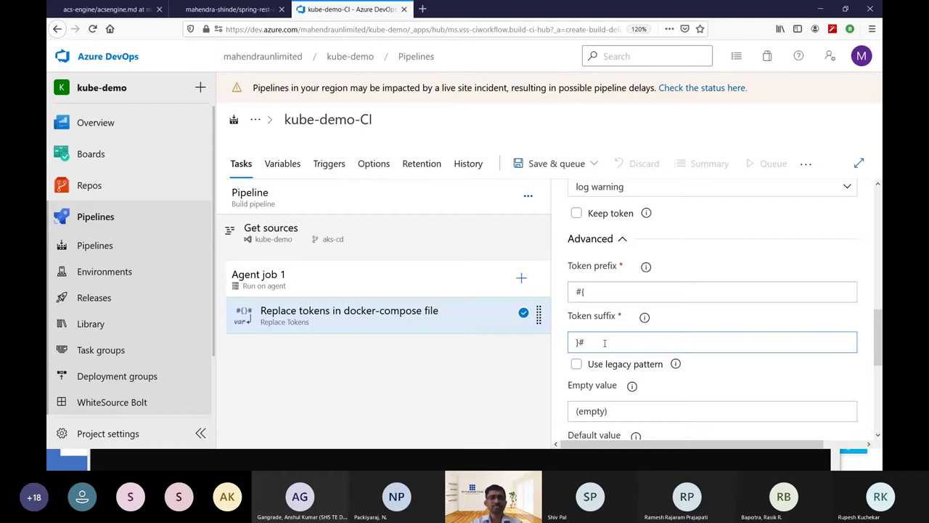
{"action": "left_click", "coordinate": [588, 291]}
{"action": "double_click", "coordinate": [588, 291]}
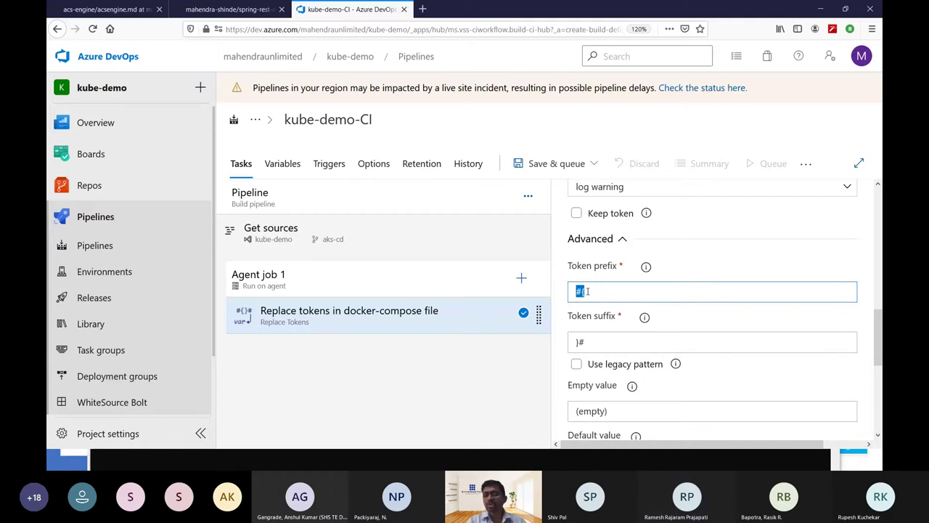
{"action": "type", "text": "_"}
{"action": "key", "text": "Tab"}
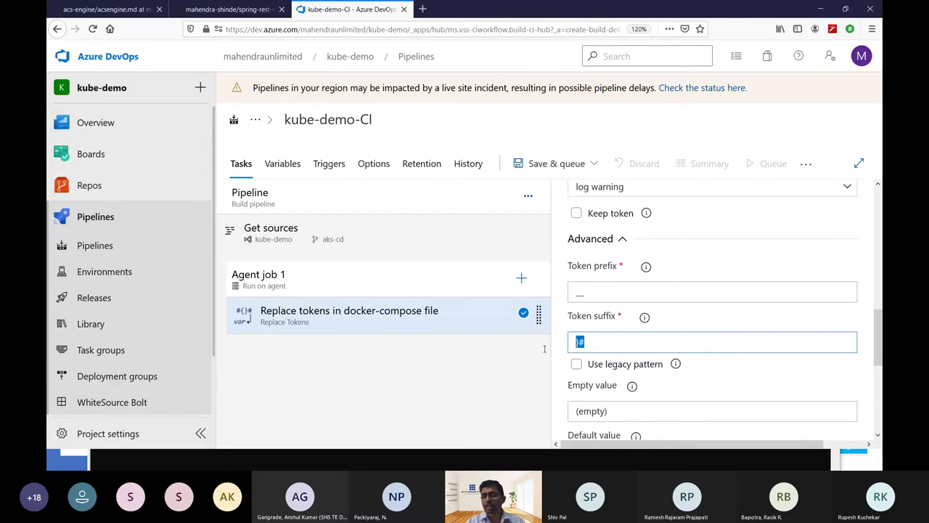
{"action": "type", "text": "__"}
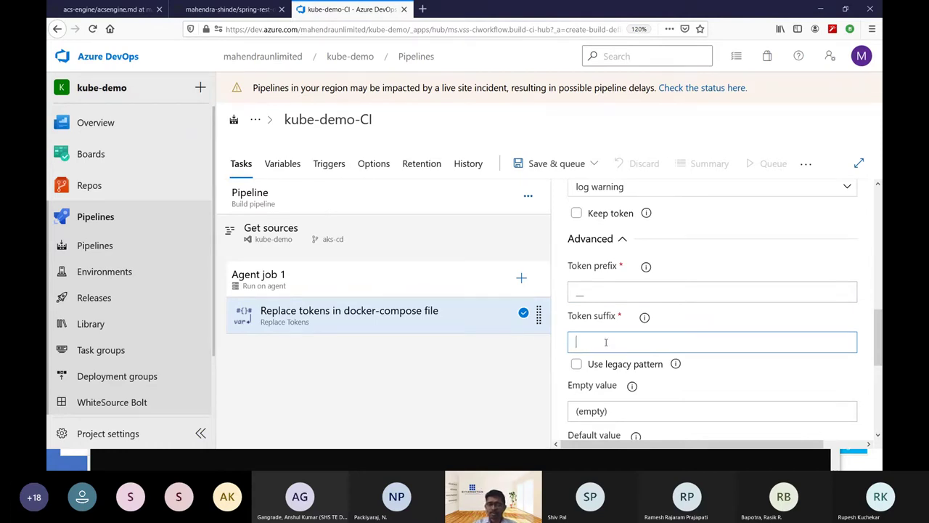
{"action": "left_click", "coordinate": [219, 11]}
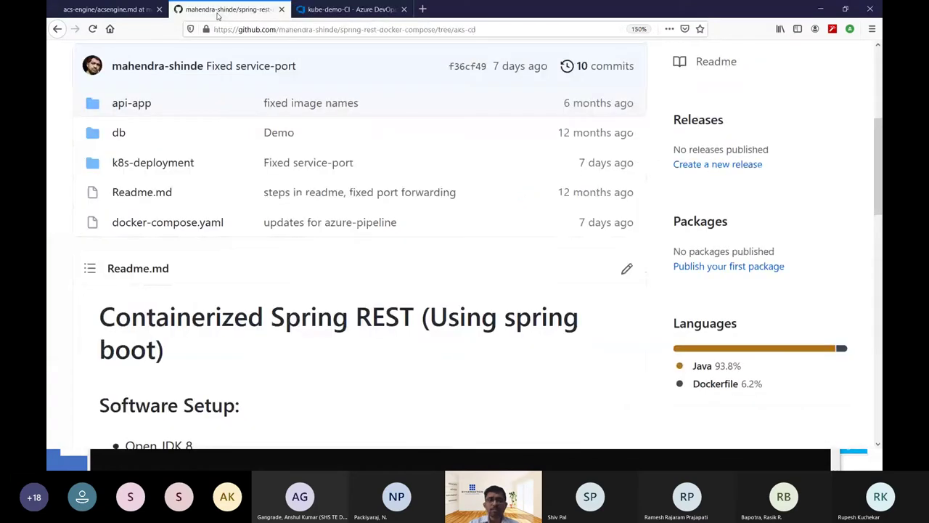
Point out the __APIIMAGE__ token on line 7 of GitHub's docker-compose.yaml.
{"action": "left_click", "coordinate": [196, 222]}
{"action": "scroll", "coordinate": [353, 249], "scroll_direction": "down", "scroll_amount": 3}
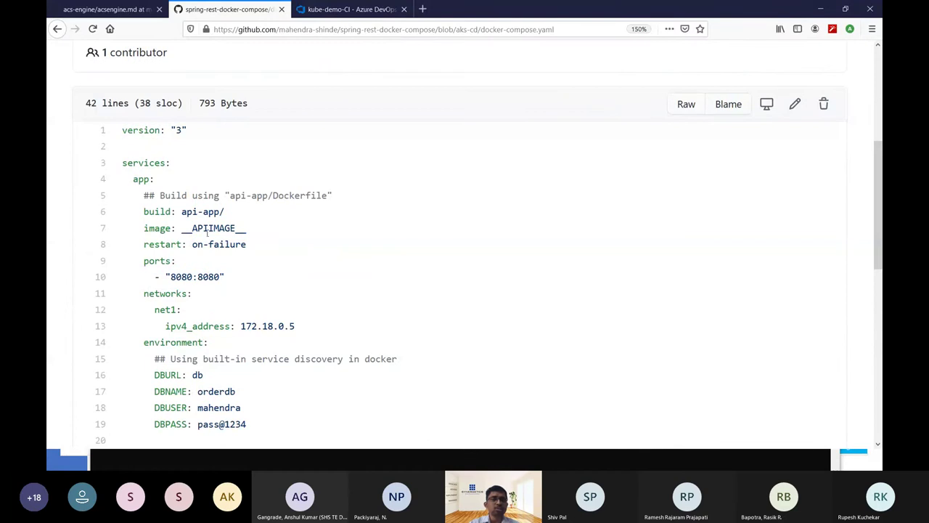
{"action": "left_click_drag", "start_coordinate": [183, 228], "coordinate": [247, 229]}
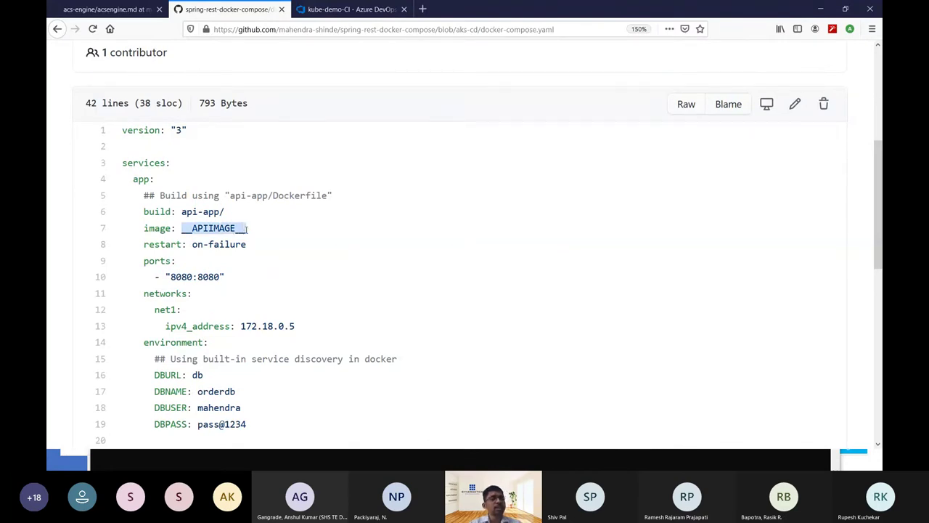
{"action": "left_click", "coordinate": [124, 10]}
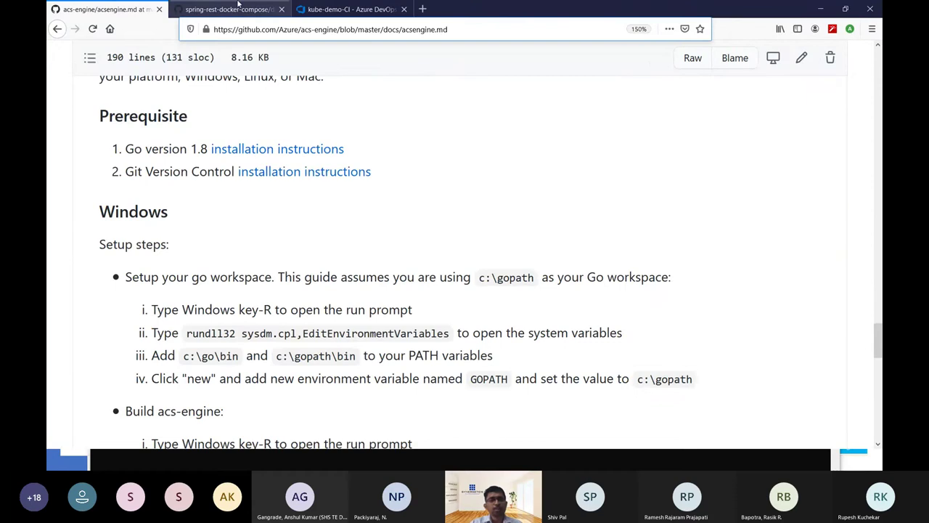
{"action": "left_click", "coordinate": [309, 10]}
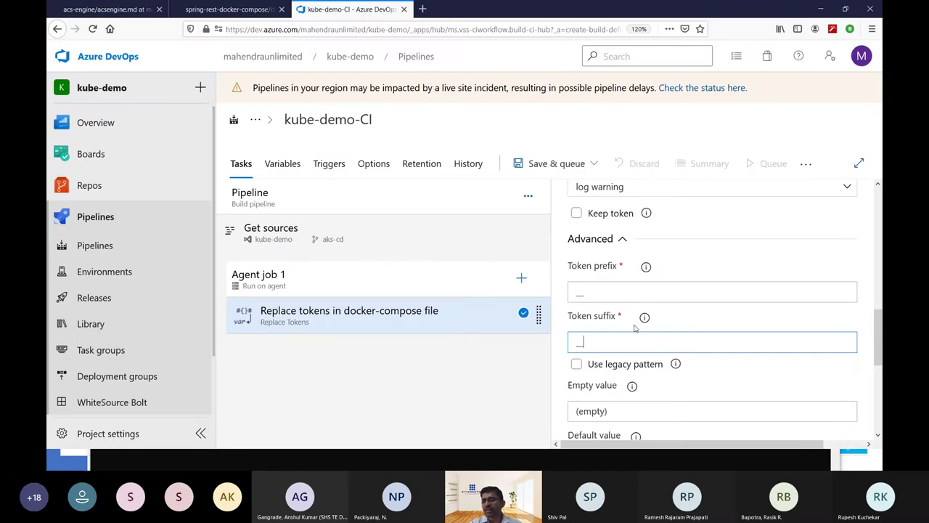
Review Replace Tokens' settings, keep files encoding at auto, and bring up Agent job 1's task catalogue.
{"action": "scroll", "coordinate": [640, 340], "scroll_direction": "down", "scroll_amount": 1}
{"action": "scroll", "coordinate": [640, 340], "scroll_direction": "down", "scroll_amount": 6}
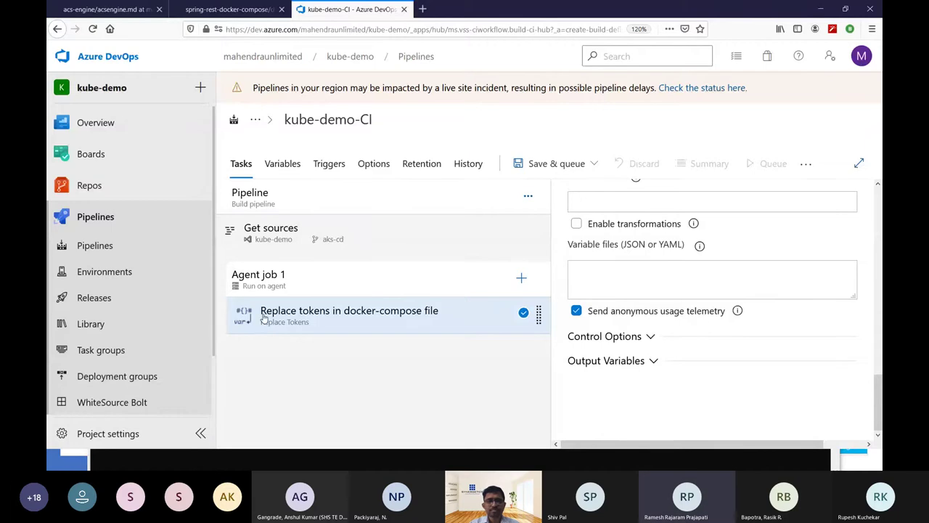
{"action": "left_click", "coordinate": [522, 278]}
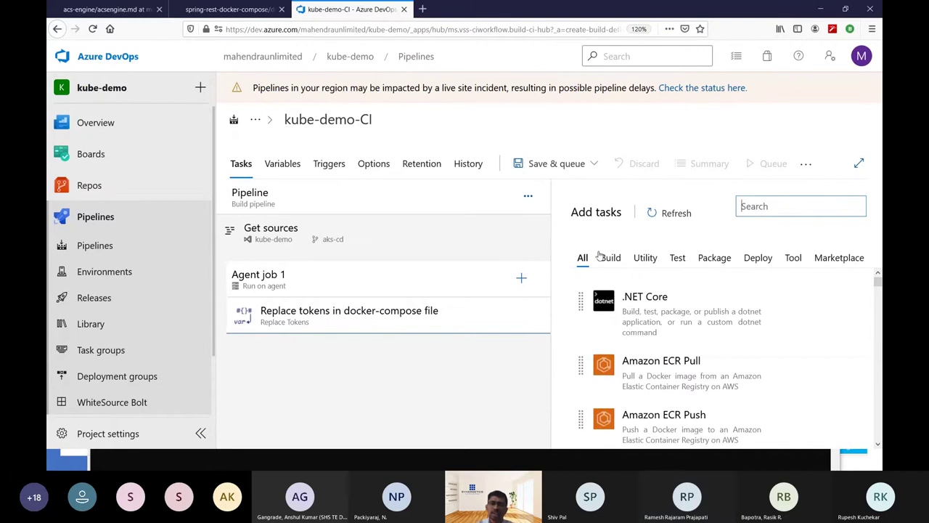
{"action": "left_click", "coordinate": [469, 308]}
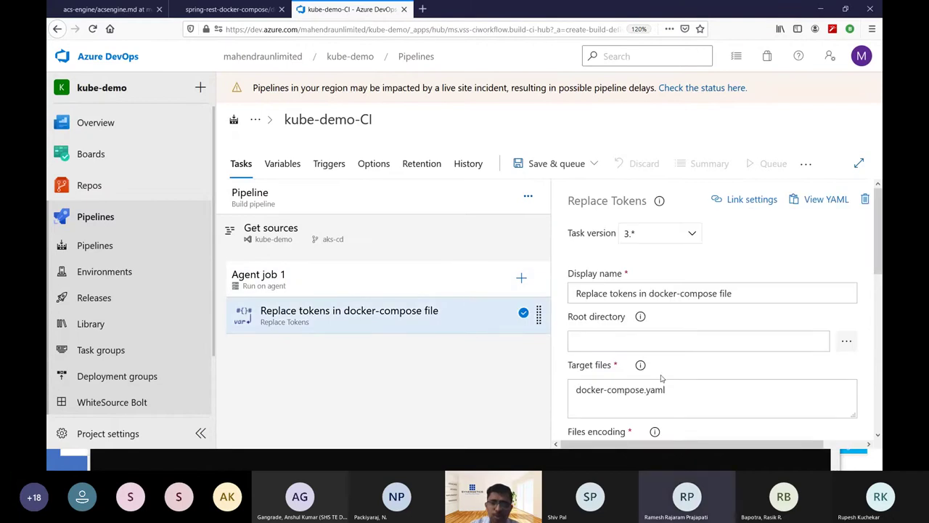
{"action": "scroll", "coordinate": [661, 363], "scroll_direction": "down", "scroll_amount": 3}
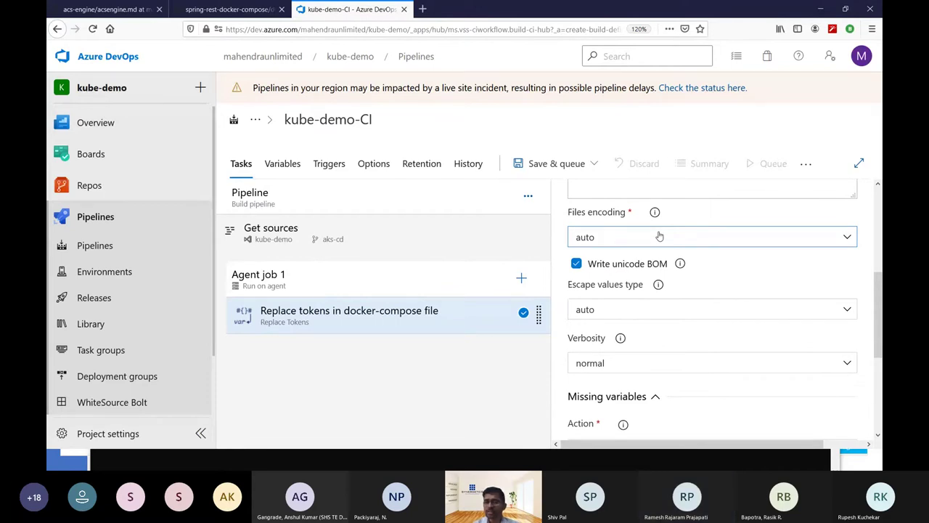
{"action": "left_click", "coordinate": [659, 236]}
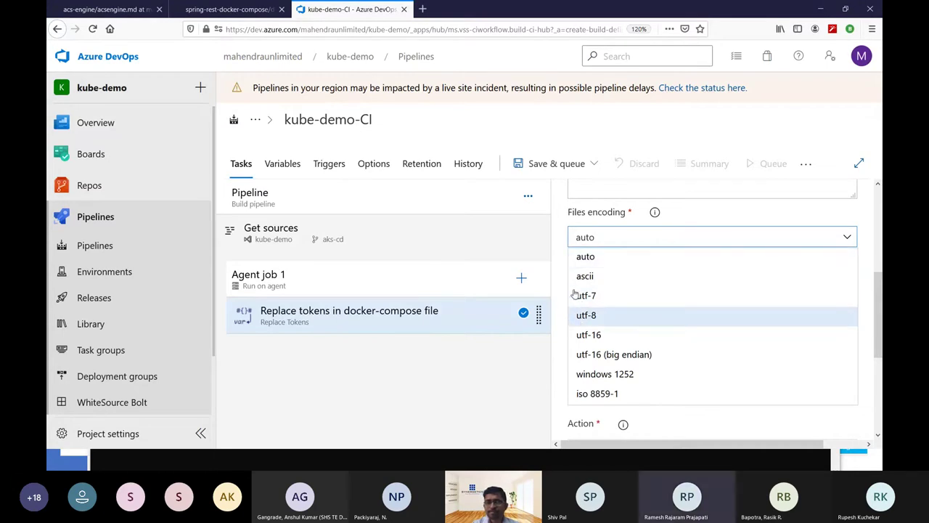
{"action": "left_click", "coordinate": [558, 240]}
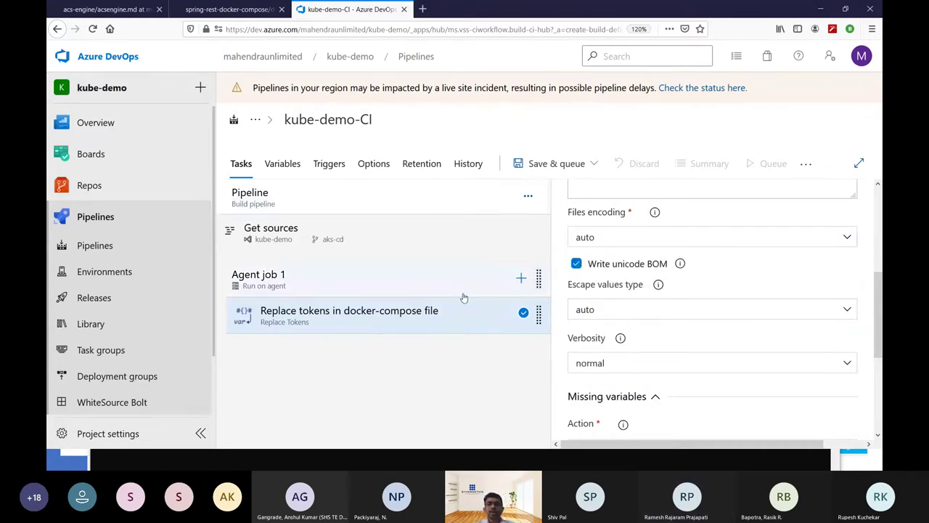
{"action": "left_click", "coordinate": [522, 279]}
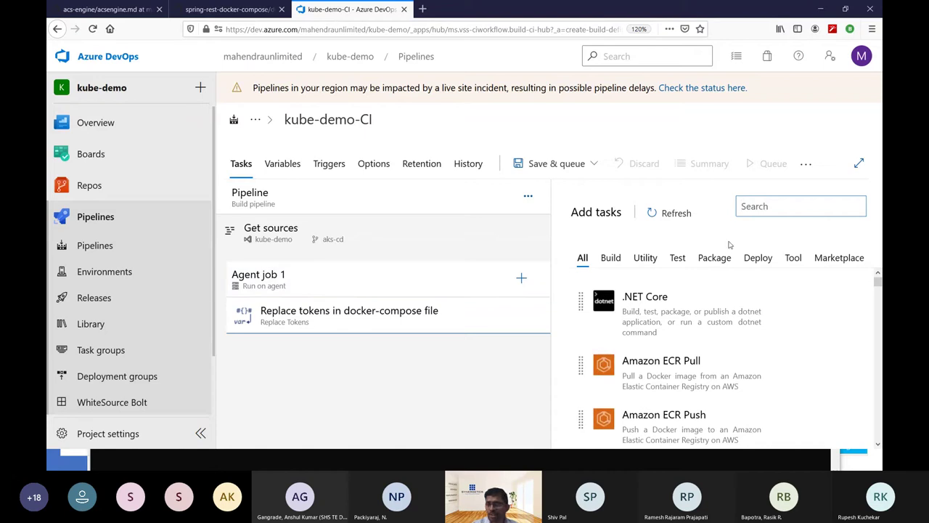
Search tasks for 'compose' and add the Docker Compose task after Replace Tokens.
{"action": "type", "text": "compose"}
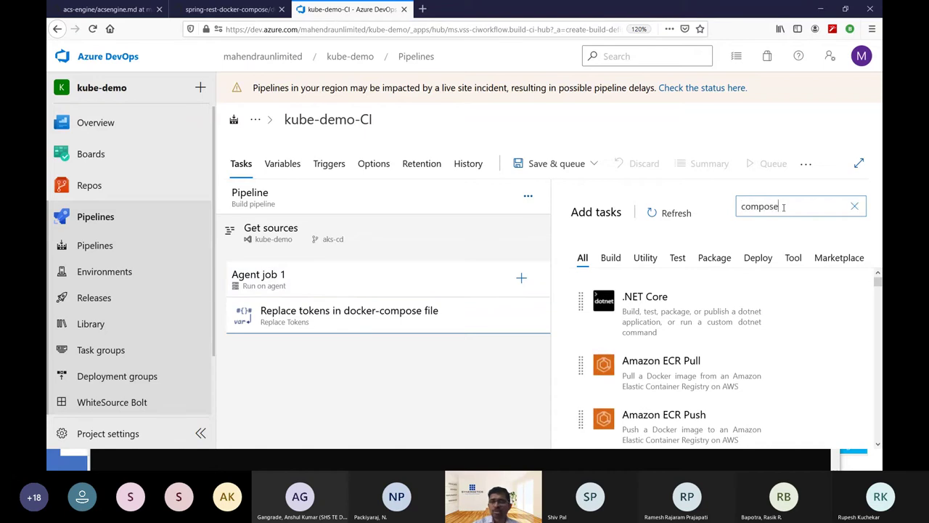
{"action": "mouse_move", "coordinate": [679, 389]}
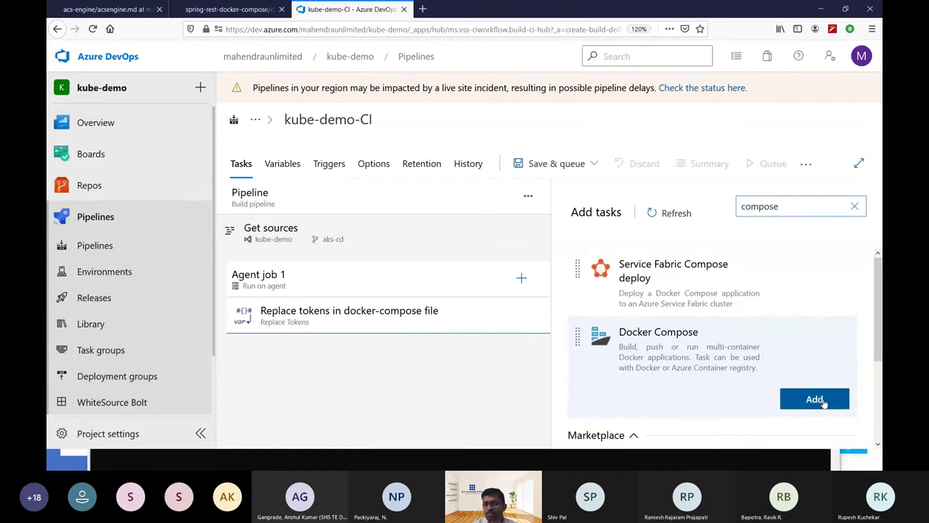
{"action": "left_click", "coordinate": [815, 399]}
{"action": "left_click", "coordinate": [384, 366]}
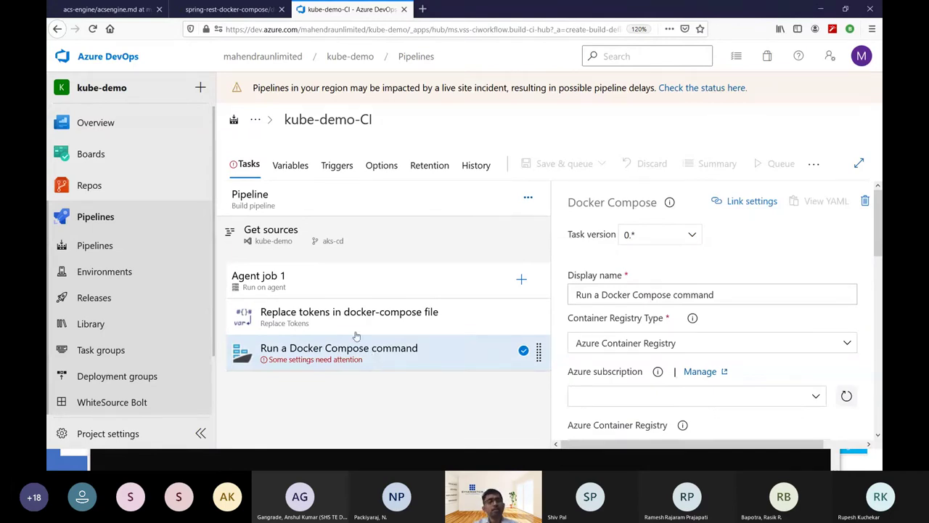
{"action": "left_click", "coordinate": [199, 8]}
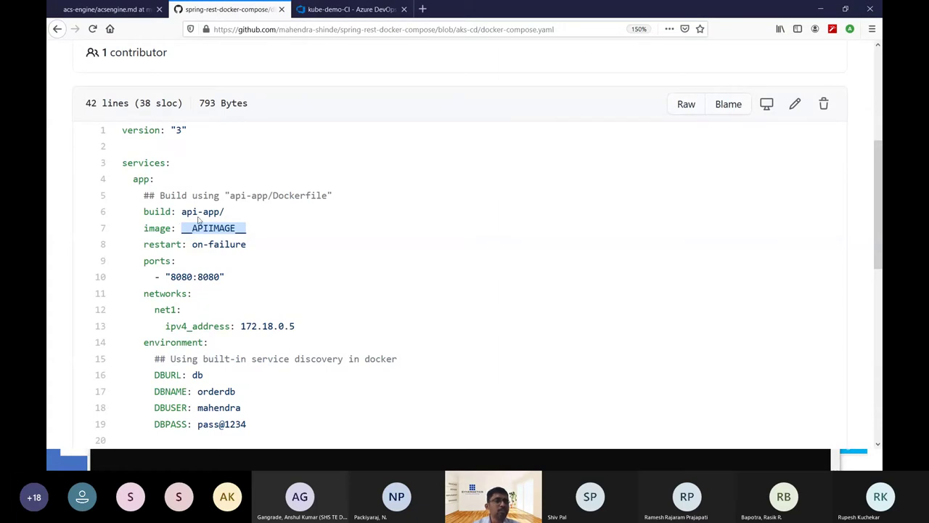
Review the build: api-app/ line and the api-app Dockerfile's multi-stage Maven build on GitHub.
{"action": "triple_click", "coordinate": [165, 211]}
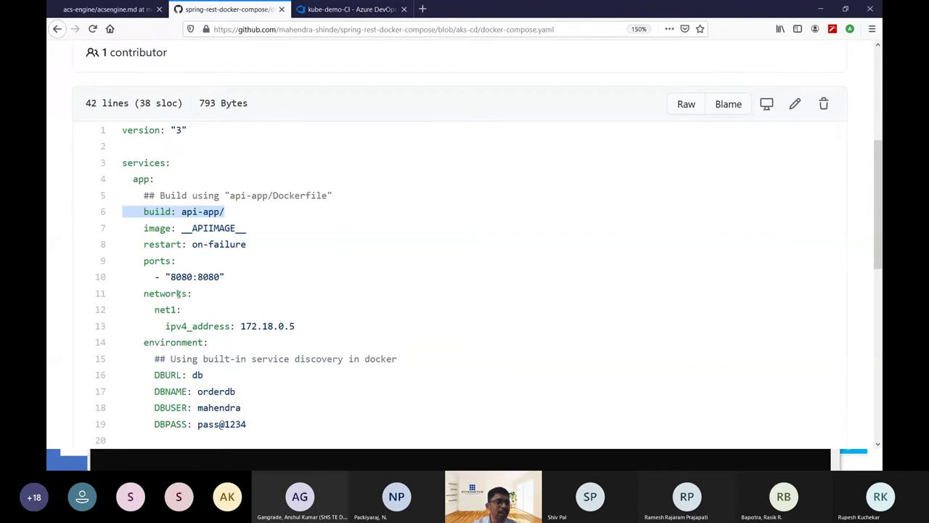
{"action": "scroll", "coordinate": [293, 251], "scroll_direction": "up", "scroll_amount": 2}
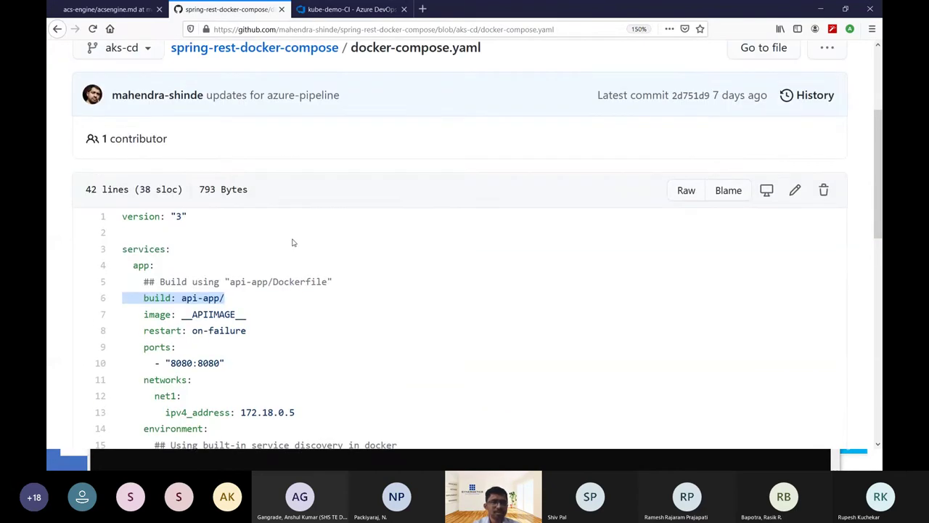
{"action": "left_click", "coordinate": [296, 51]}
{"action": "scroll", "coordinate": [145, 319], "scroll_direction": "down", "scroll_amount": 2}
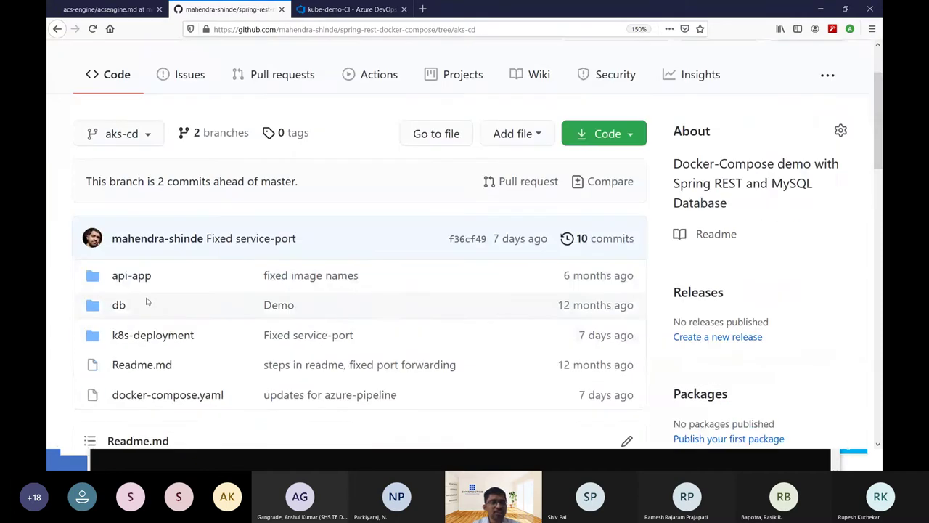
{"action": "left_click", "coordinate": [138, 278]}
{"action": "scroll", "coordinate": [213, 336], "scroll_direction": "down", "scroll_amount": 4}
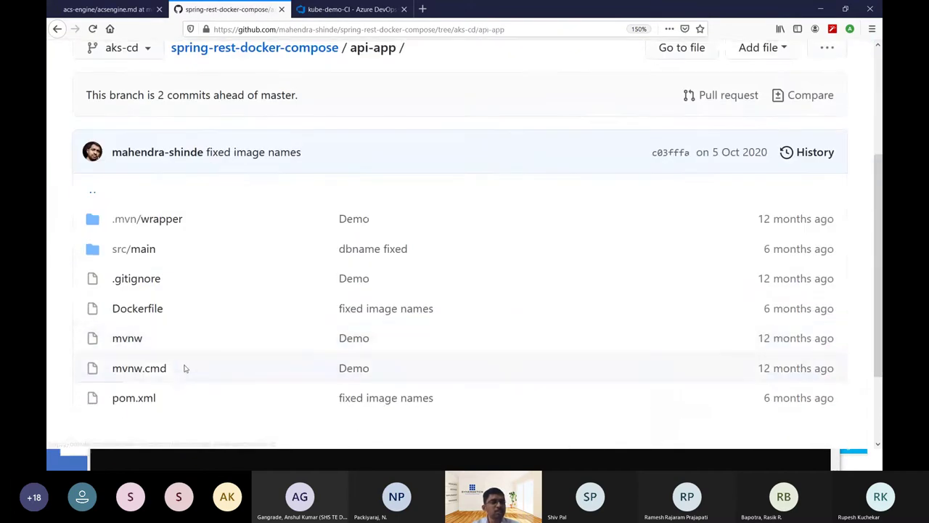
{"action": "left_click", "coordinate": [150, 308]}
{"action": "scroll", "coordinate": [326, 331], "scroll_direction": "down", "scroll_amount": 11}
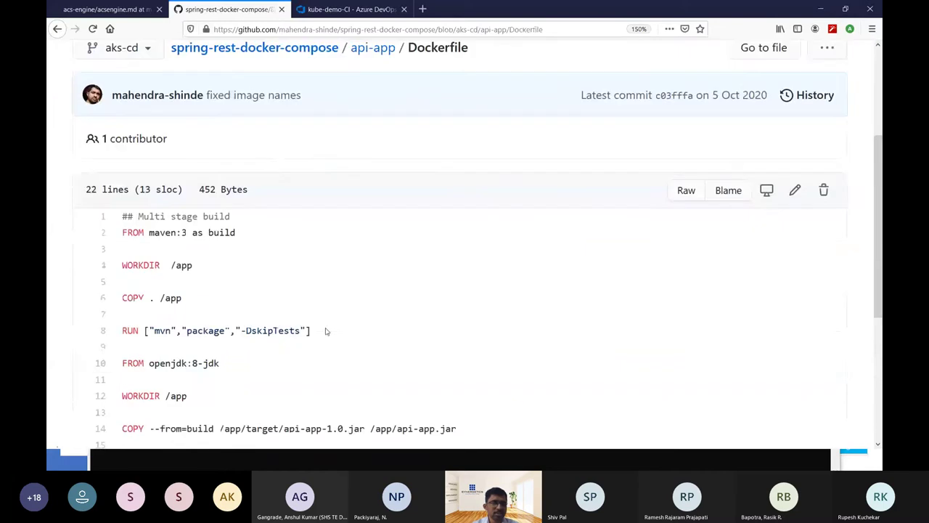
{"action": "left_click", "coordinate": [57, 29]}
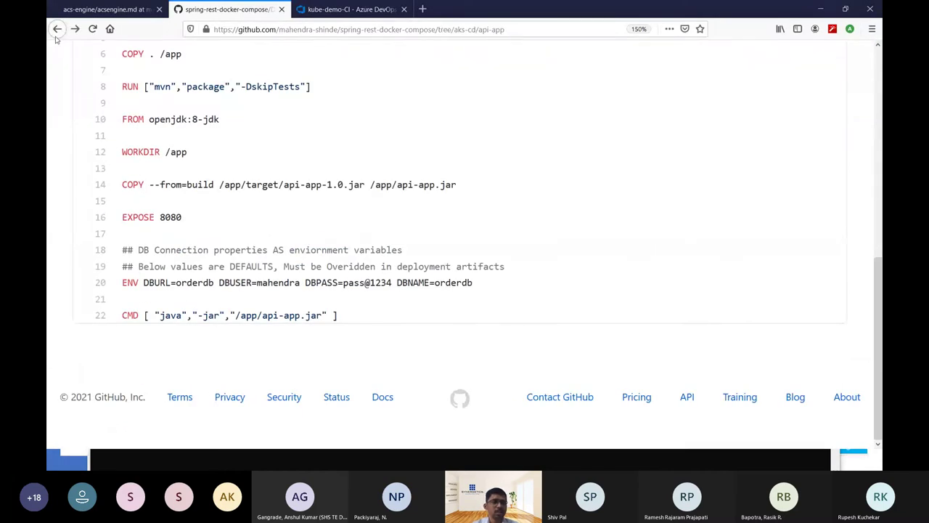
{"action": "left_click", "coordinate": [348, 9]}
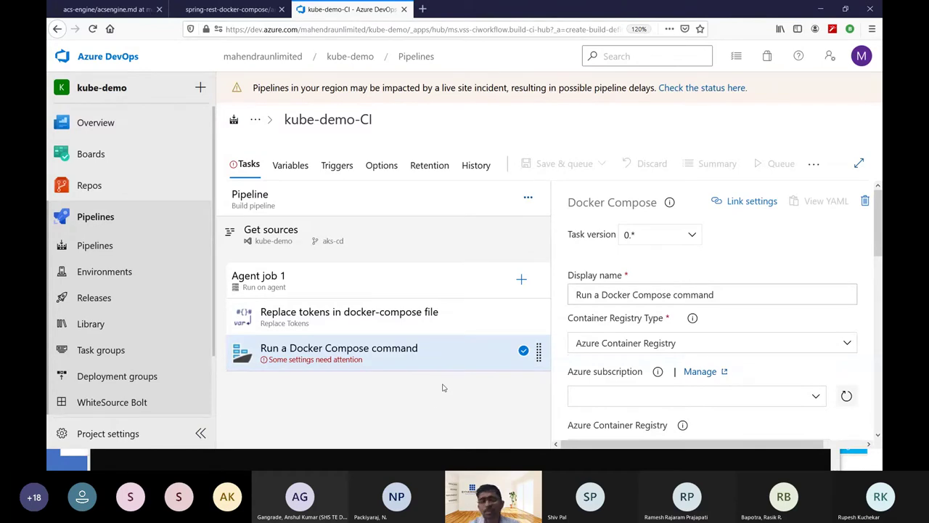
Select the Visual Studio Enterprise Azure subscription and authorize it for the Docker Compose task.
{"action": "scroll", "coordinate": [784, 334], "scroll_direction": "down", "scroll_amount": 2}
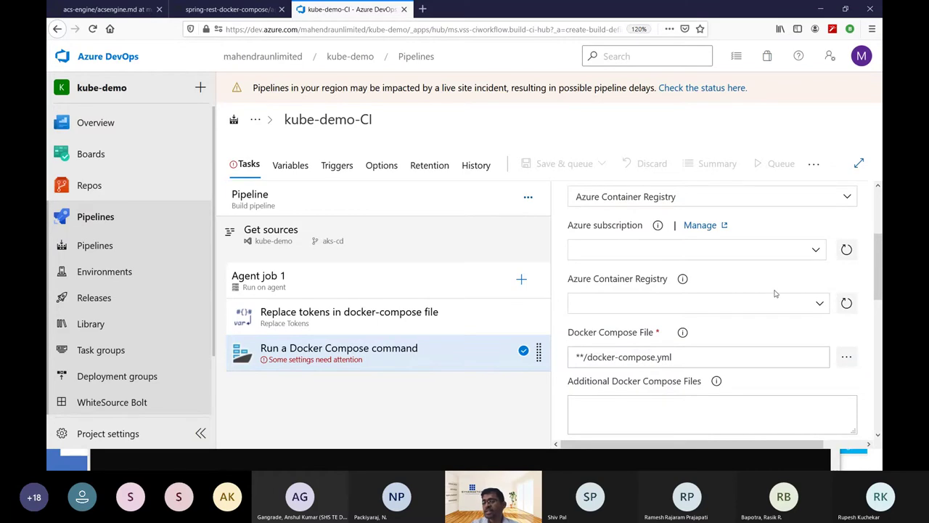
{"action": "left_click", "coordinate": [818, 250]}
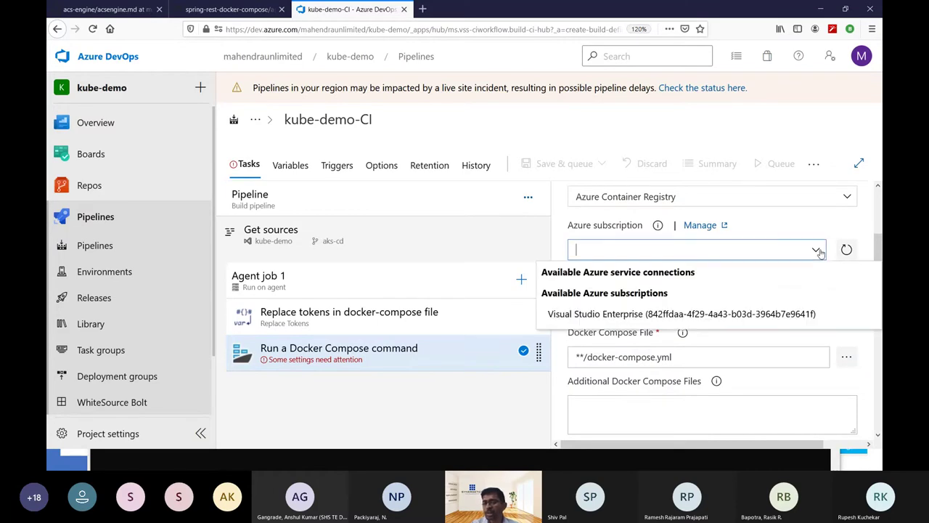
{"action": "left_click", "coordinate": [704, 315]}
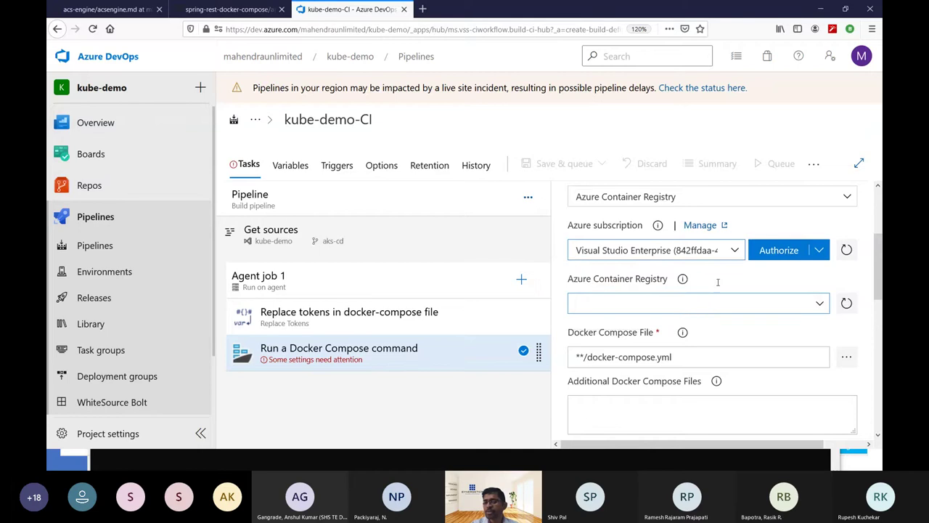
{"action": "left_click", "coordinate": [774, 249]}
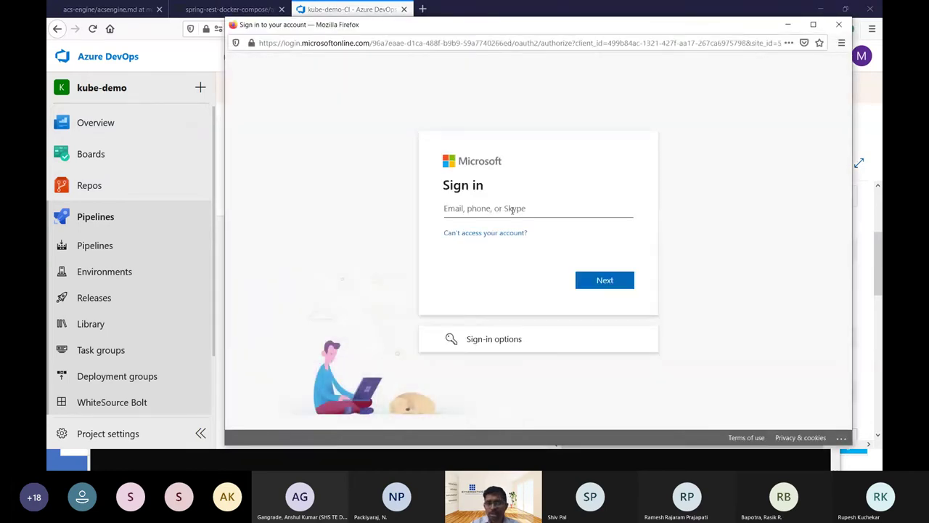
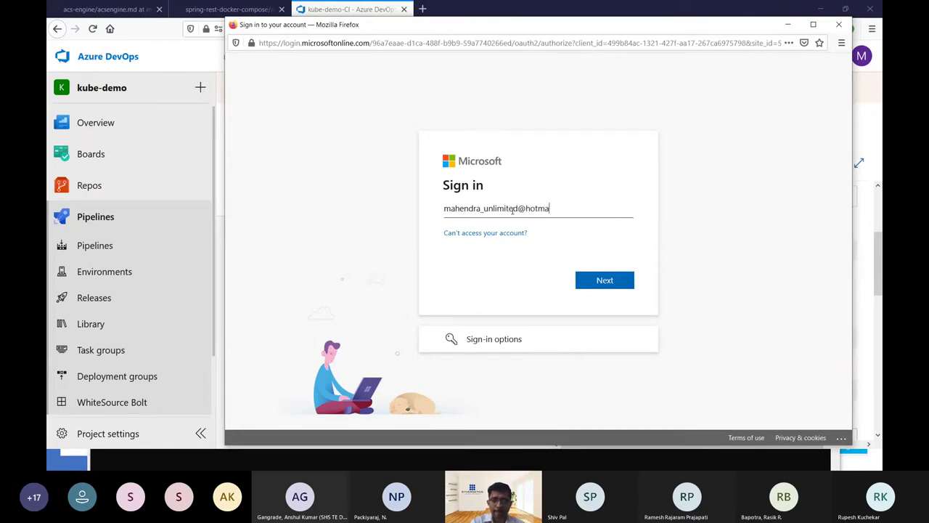
Sign in with the Microsoft account e-mail and password.
{"action": "key", "text": "Return"}
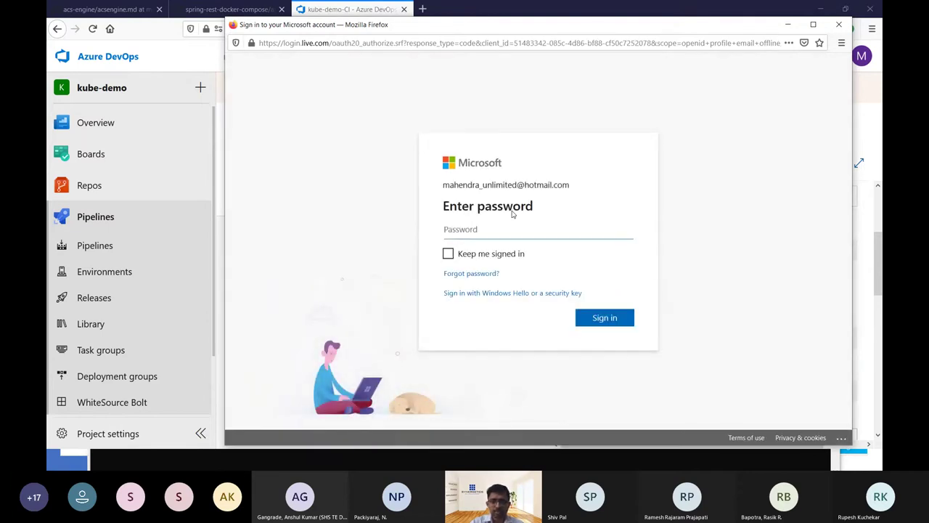
{"action": "type", "text": "••"}
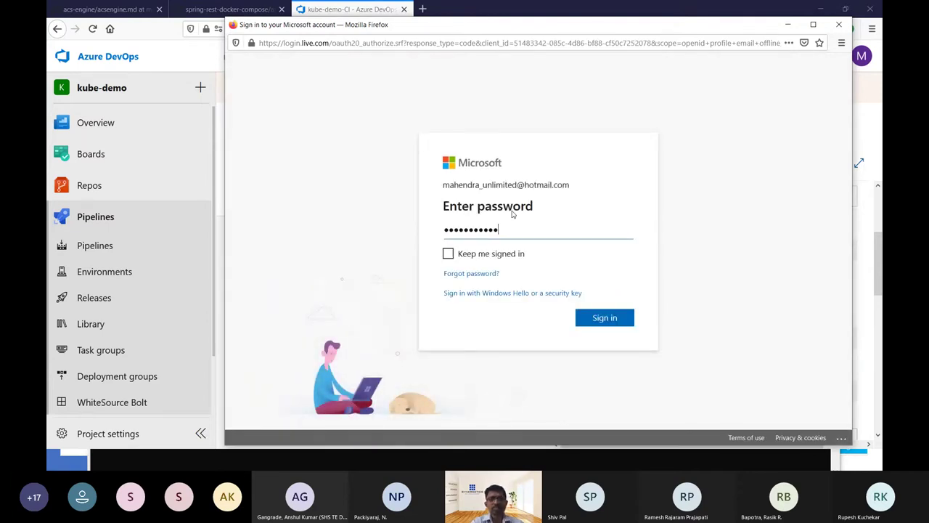
{"action": "key", "text": "Return"}
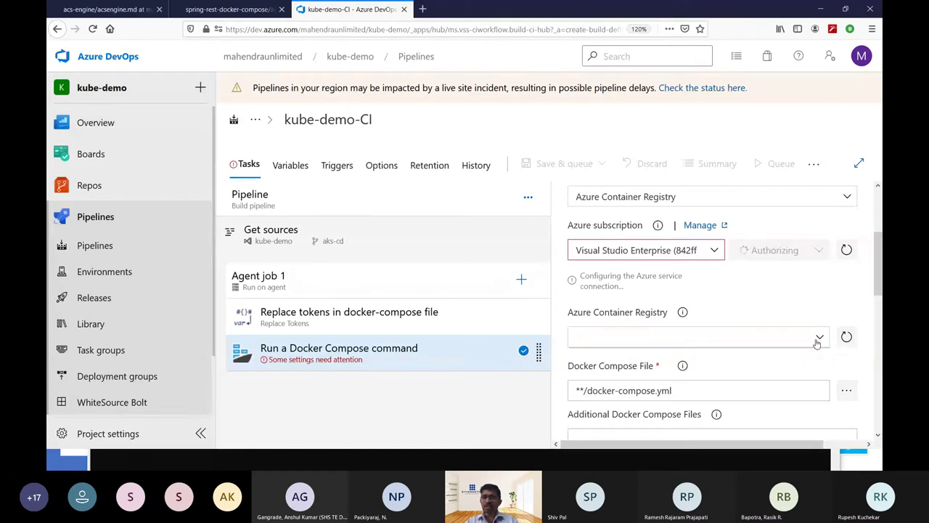
Choose myacr101 as the task's Azure Container Registry.
{"action": "left_click", "coordinate": [817, 341]}
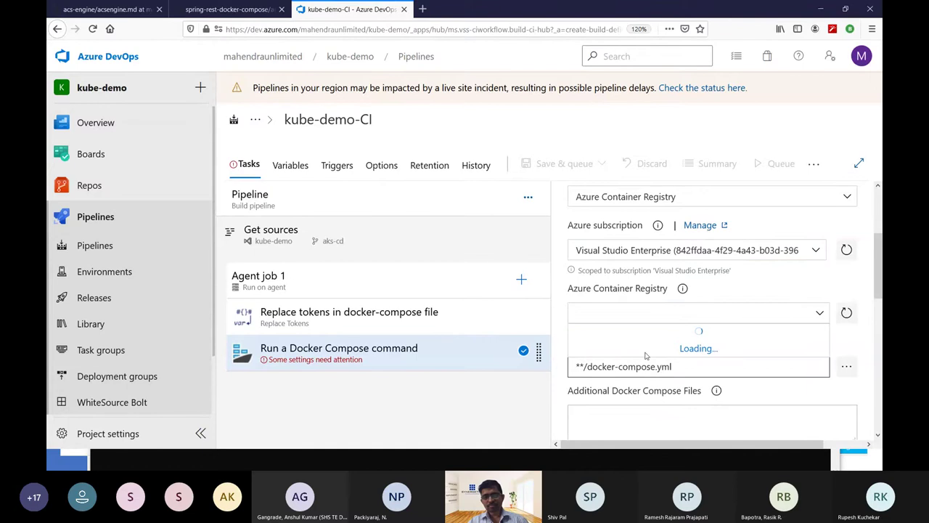
{"action": "left_click", "coordinate": [847, 312]}
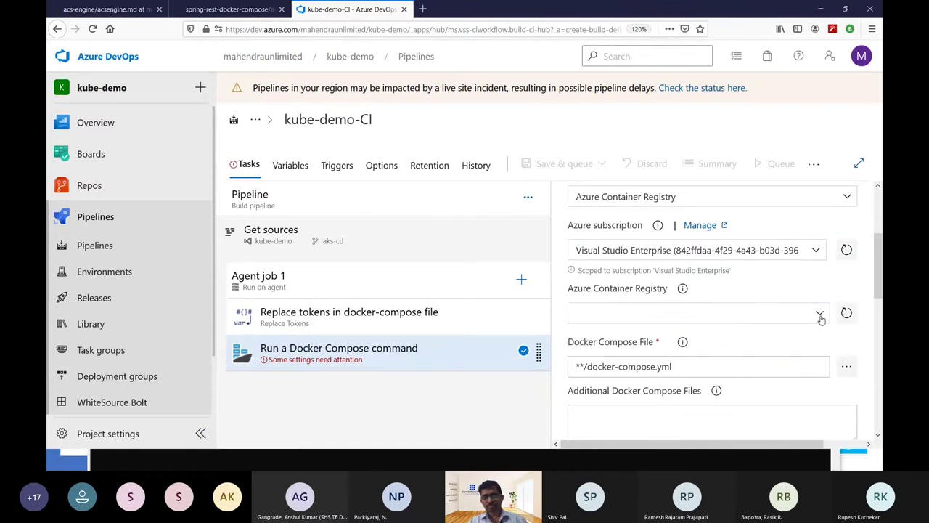
{"action": "left_click", "coordinate": [819, 313]}
{"action": "left_click", "coordinate": [682, 336]}
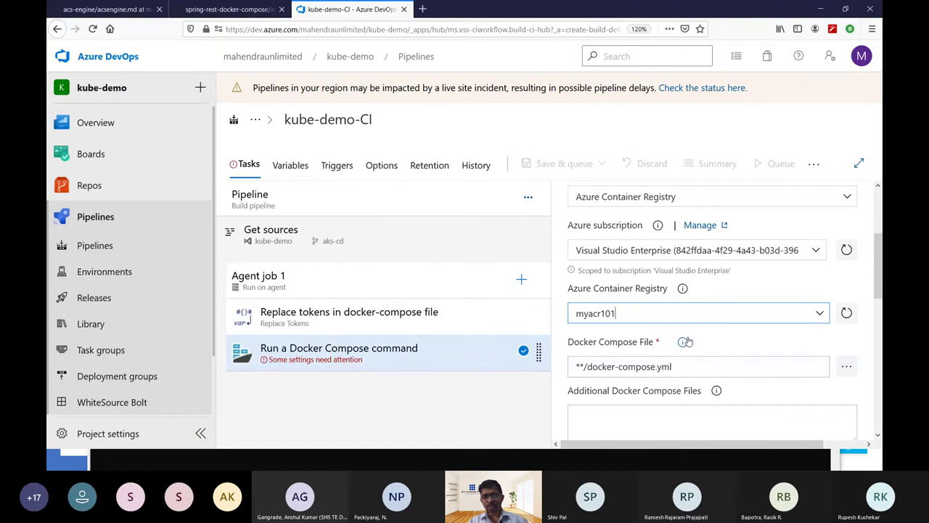
Set the Docker Compose file to docker-compose.yaml and the command to Build.
{"action": "scroll", "coordinate": [790, 388], "scroll_direction": "down", "scroll_amount": 2}
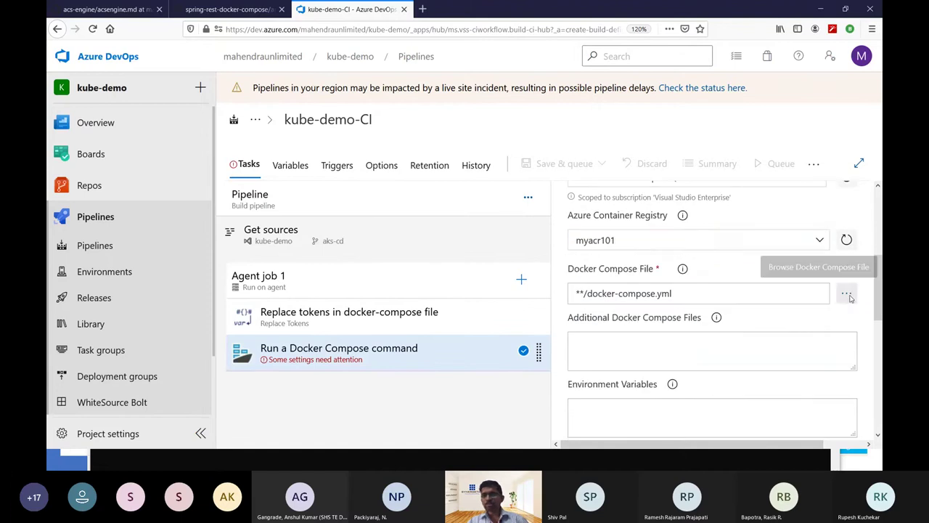
{"action": "left_click", "coordinate": [846, 294]}
{"action": "left_click", "coordinate": [384, 216]}
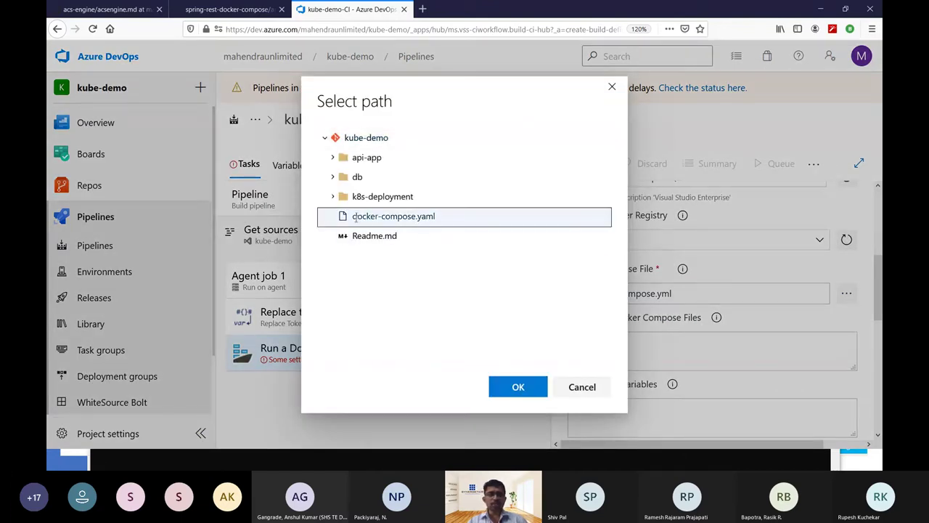
{"action": "left_click", "coordinate": [519, 386]}
{"action": "scroll", "coordinate": [650, 380], "scroll_direction": "down", "scroll_amount": 3}
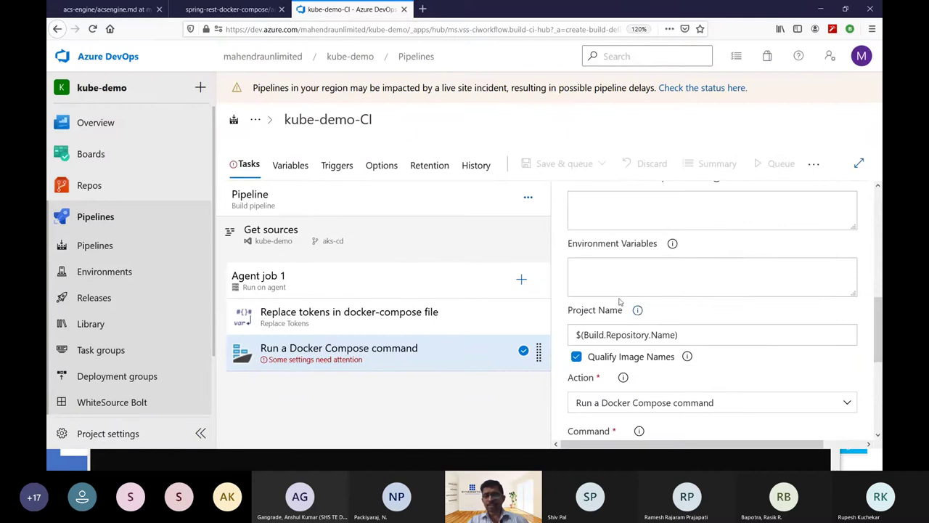
{"action": "scroll", "coordinate": [670, 379], "scroll_direction": "down", "scroll_amount": 2}
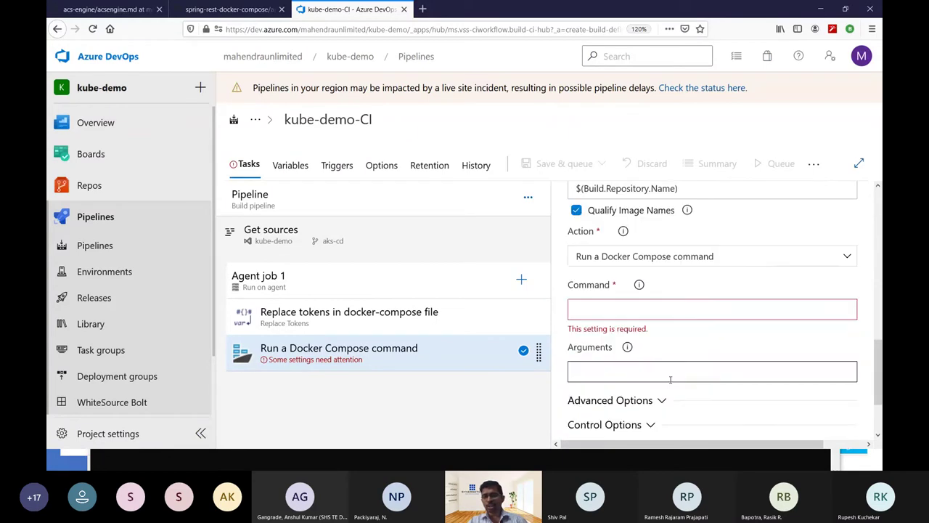
{"action": "left_click", "coordinate": [655, 308]}
{"action": "type", "text": "Build"}
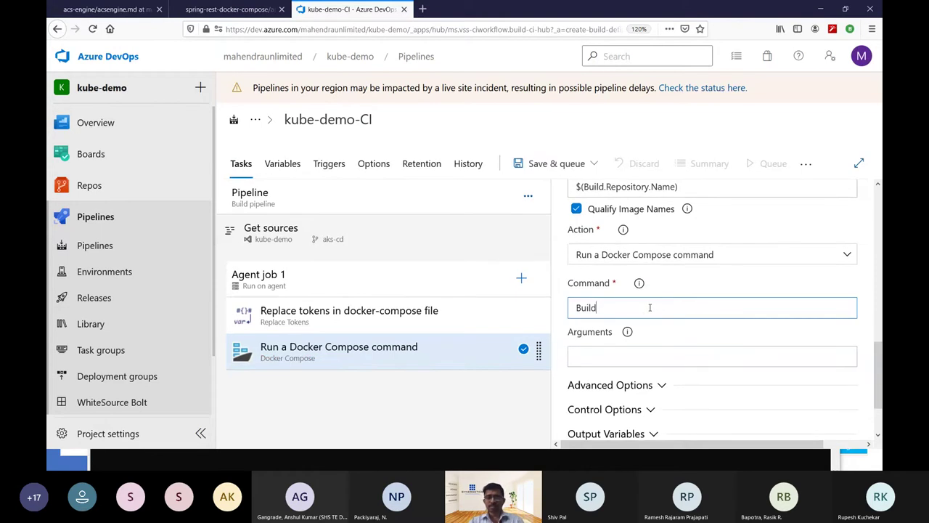
{"action": "left_click", "coordinate": [354, 390]}
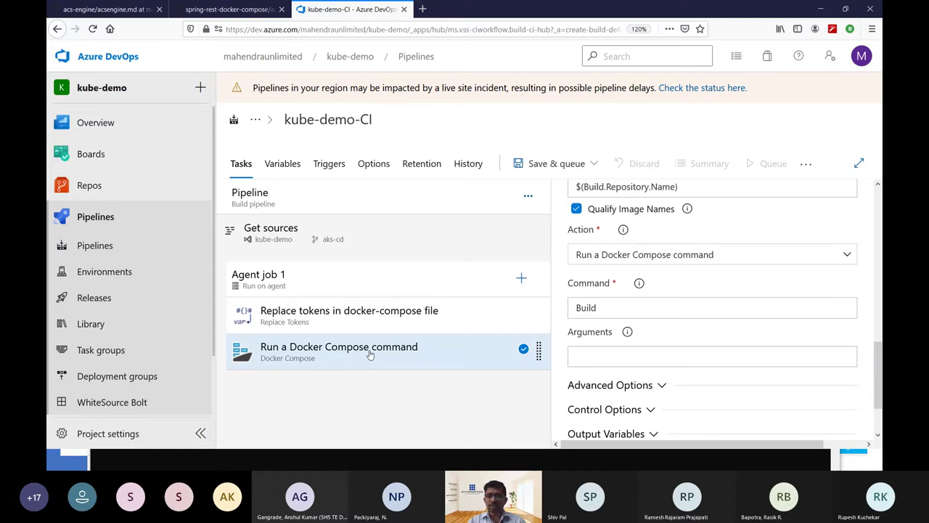
Clone the Docker Compose task and rename the copy PUSH and the original BUILD.
{"action": "right_click", "coordinate": [369, 354]}
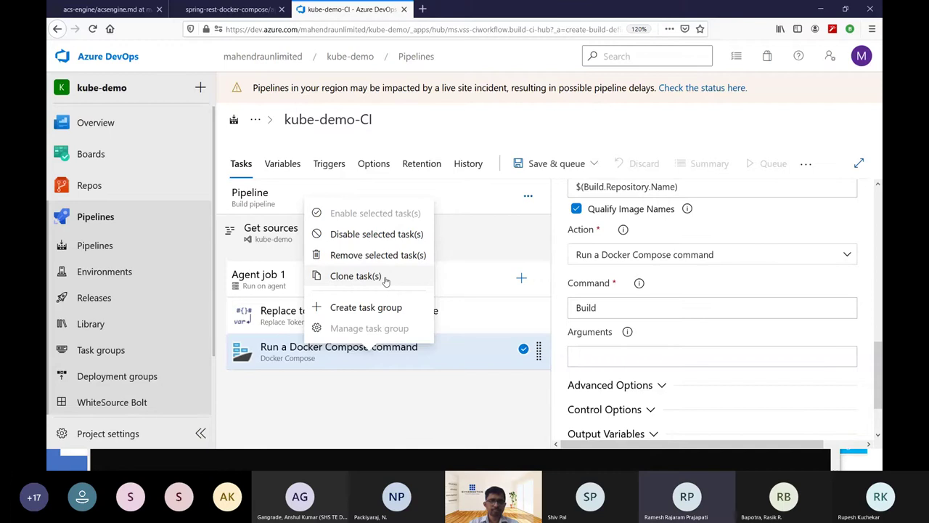
{"action": "left_click", "coordinate": [385, 279]}
{"action": "left_click", "coordinate": [391, 392]}
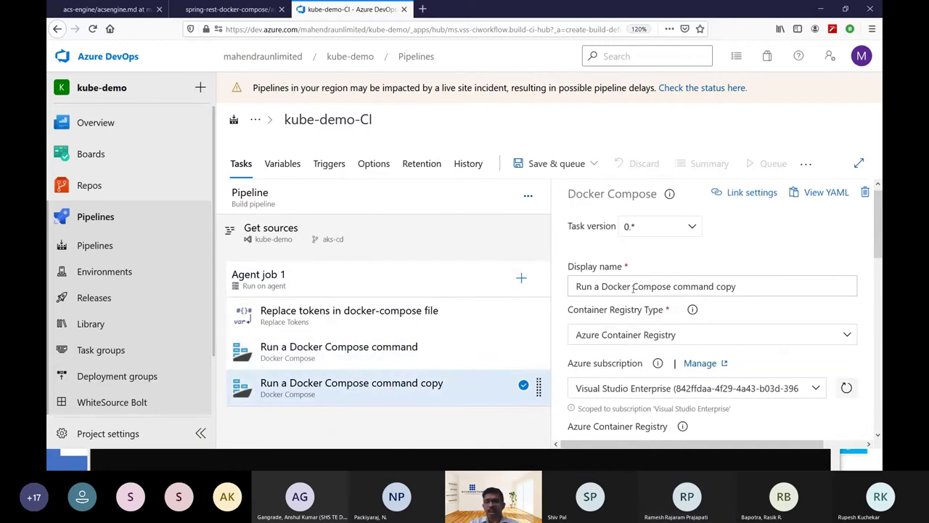
{"action": "left_click", "coordinate": [740, 286]}
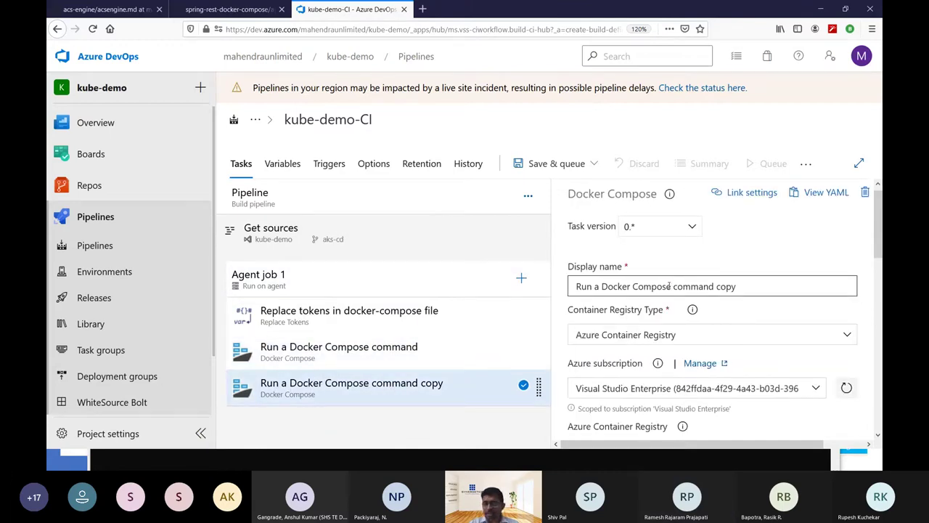
{"action": "left_click_drag", "start_coordinate": [668, 286], "coordinate": [863, 254]}
{"action": "key", "text": "BackSpace"}
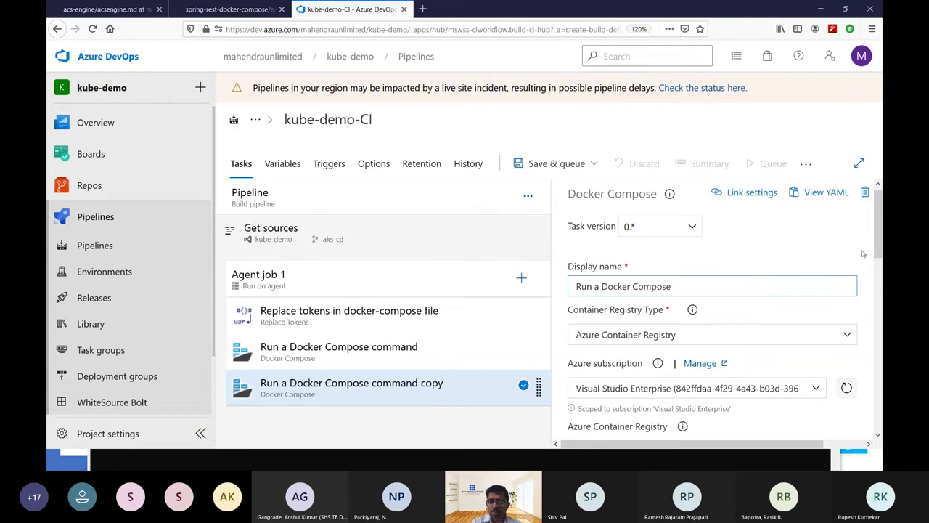
{"action": "type", "text": "PUSH"}
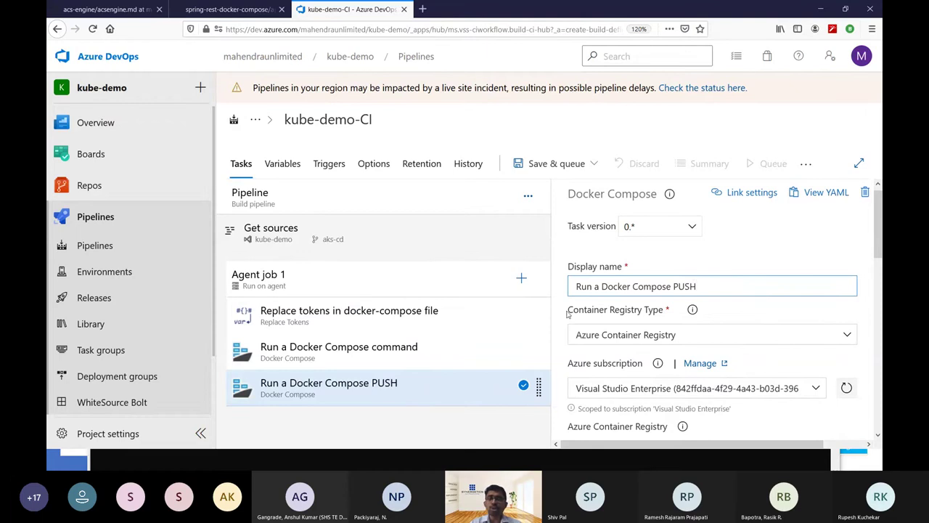
{"action": "left_click", "coordinate": [400, 354]}
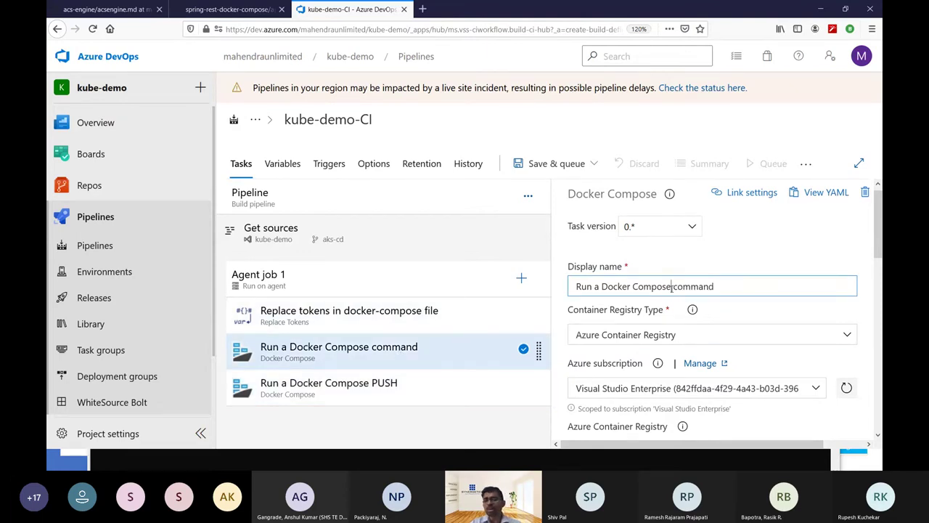
{"action": "left_click_drag", "start_coordinate": [671, 286], "coordinate": [835, 241]}
{"action": "key", "text": "BackSpace"}
{"action": "type", "text": "BUILD"}
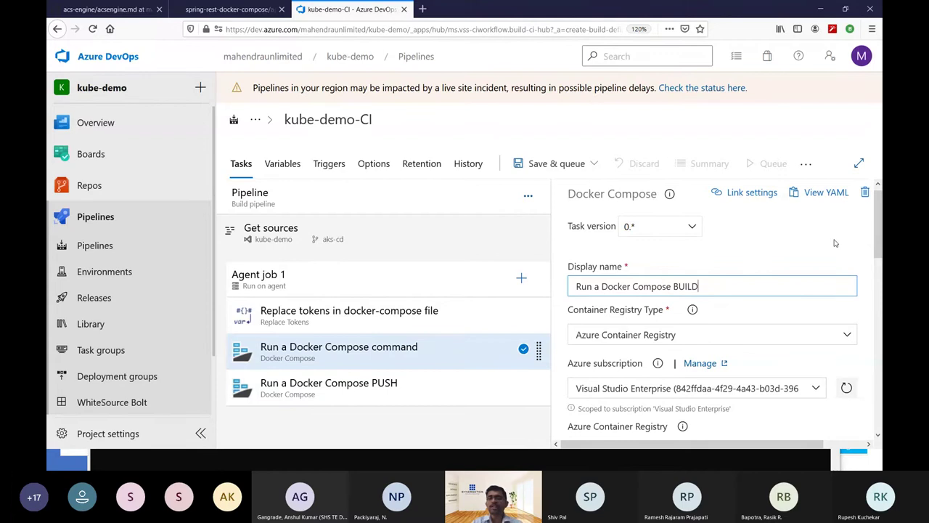
Set the PUSH task's command to push and the BUILD task's command to lowercase build.
{"action": "left_click", "coordinate": [413, 385]}
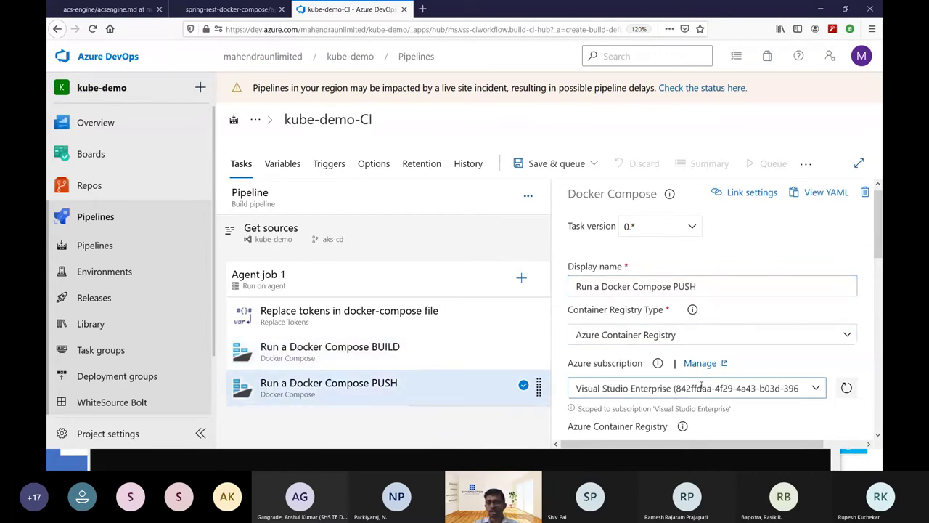
{"action": "scroll", "coordinate": [702, 389], "scroll_direction": "down", "scroll_amount": 2}
{"action": "scroll", "coordinate": [702, 388], "scroll_direction": "down", "scroll_amount": 1}
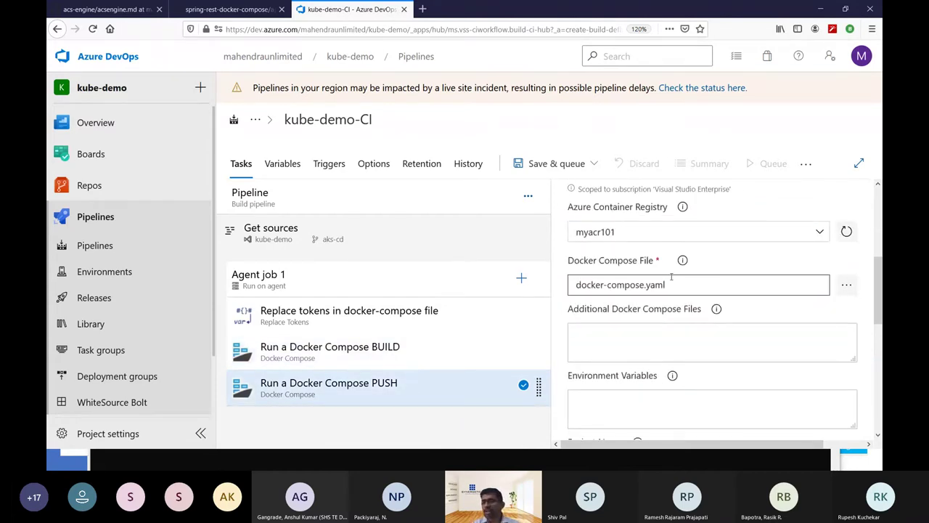
{"action": "scroll", "coordinate": [679, 284], "scroll_direction": "down", "scroll_amount": 3}
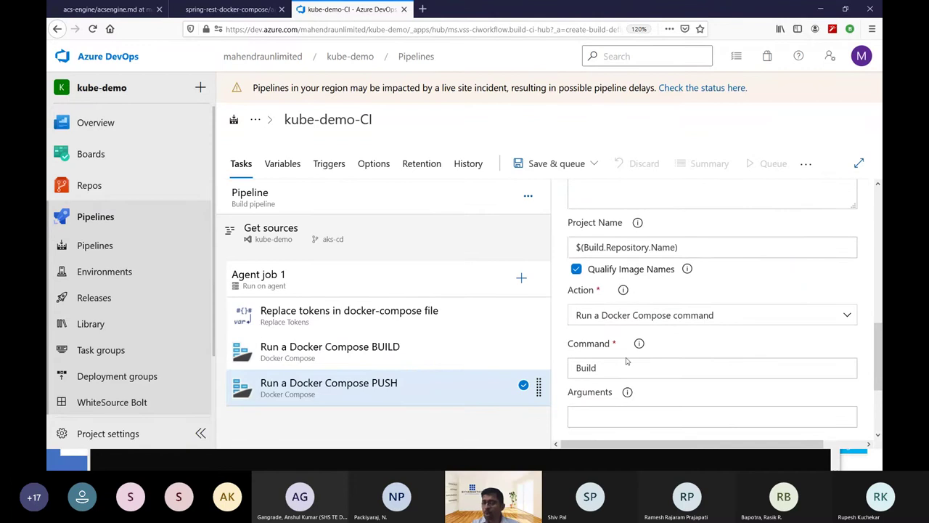
{"action": "left_click", "coordinate": [626, 368]}
{"action": "double_click", "coordinate": [625, 368]}
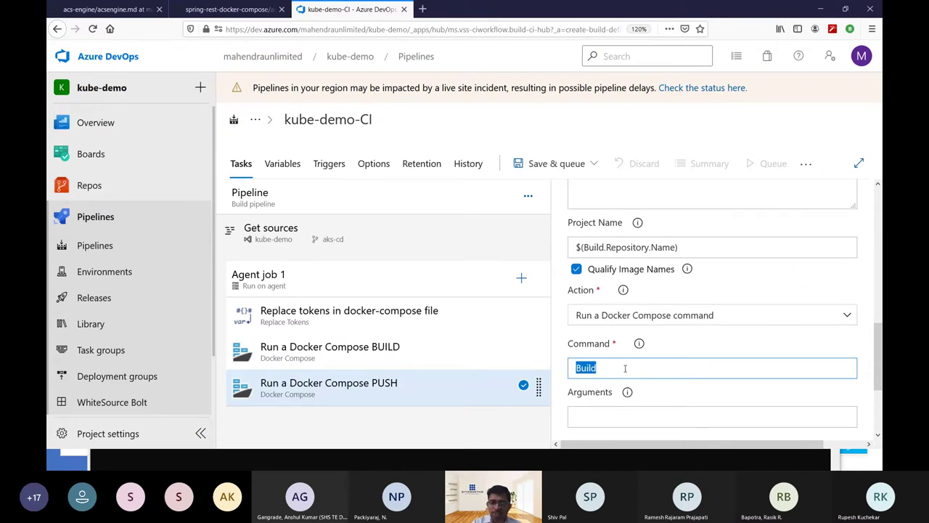
{"action": "type", "text": "push"}
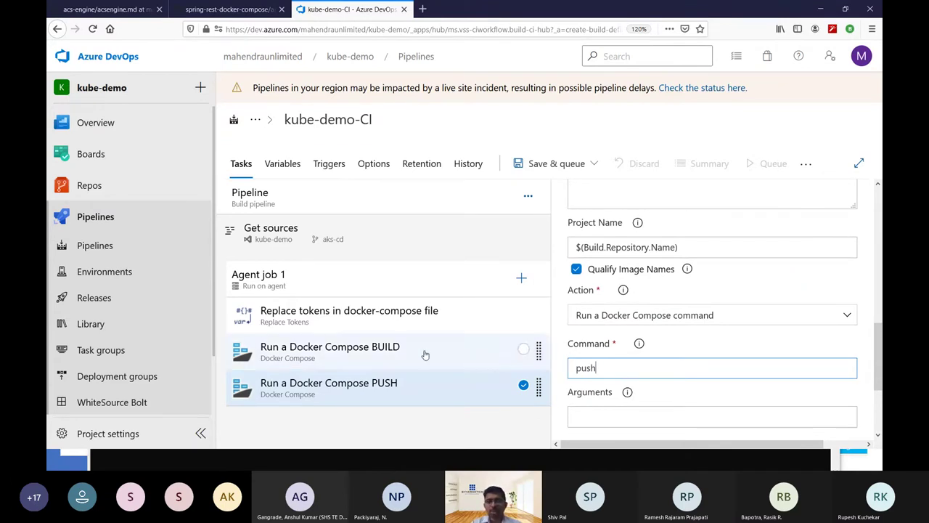
{"action": "left_click", "coordinate": [426, 354]}
{"action": "scroll", "coordinate": [637, 341], "scroll_direction": "down", "scroll_amount": 3}
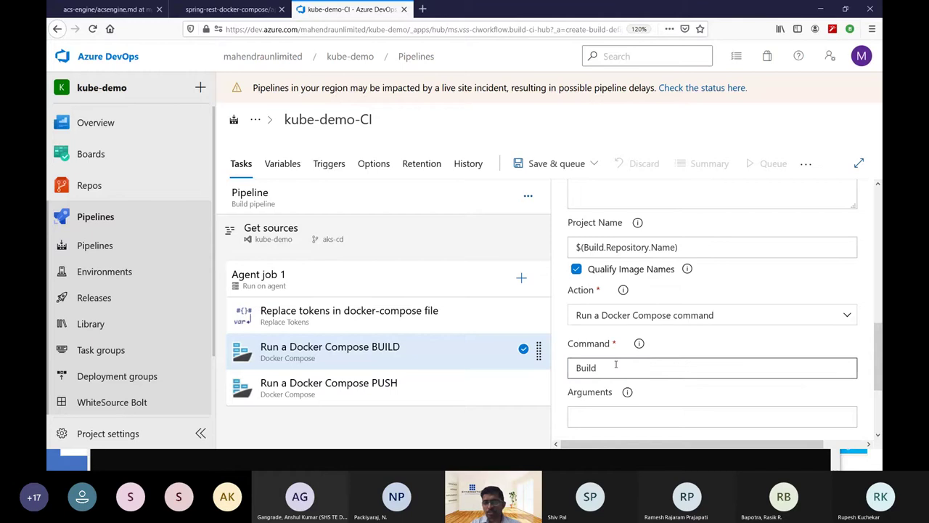
{"action": "left_click", "coordinate": [615, 363]}
{"action": "key", "text": "shift+Right"}
{"action": "type", "text": "b"}
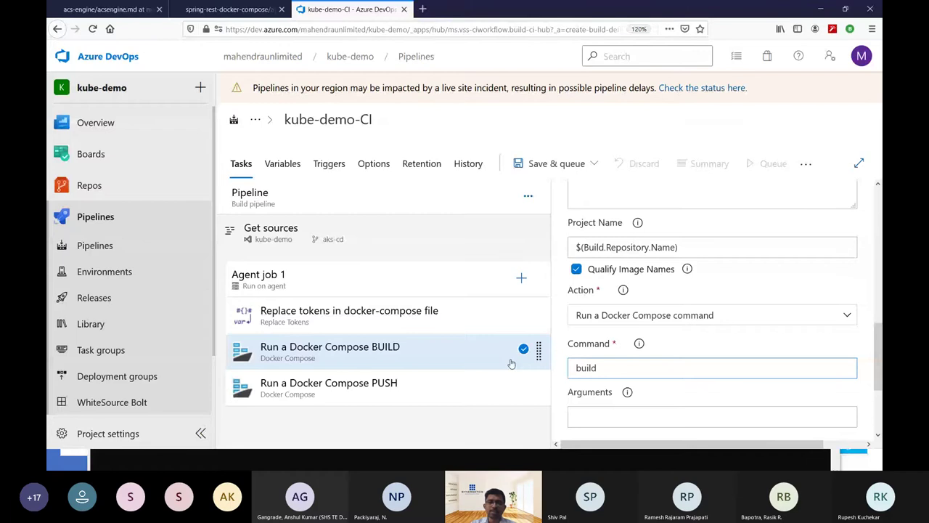
{"action": "left_click", "coordinate": [415, 388]}
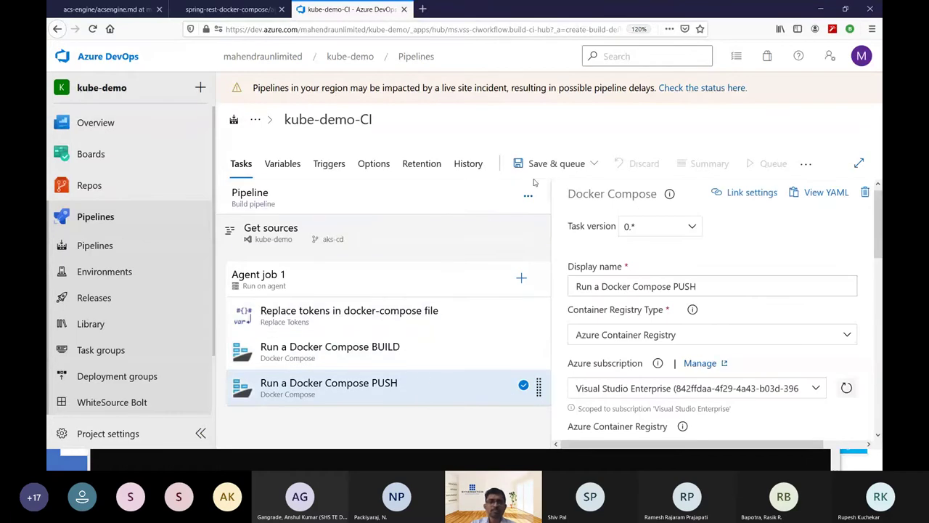
Rerun the az vm list command with --show-details in the Ubuntu terminal.
{"action": "key", "text": "alt+Tab"}
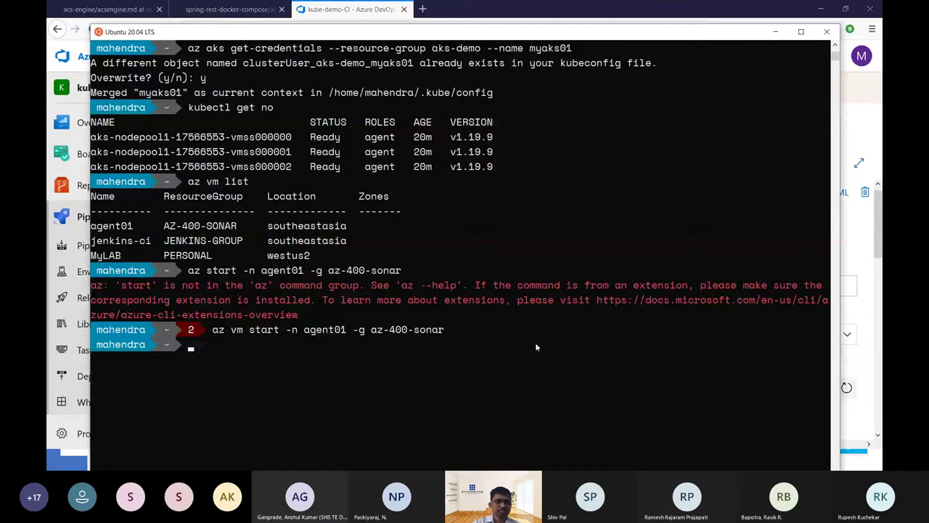
{"action": "key", "text": "alt+Tab"}
{"action": "key", "text": "alt+Tab"}
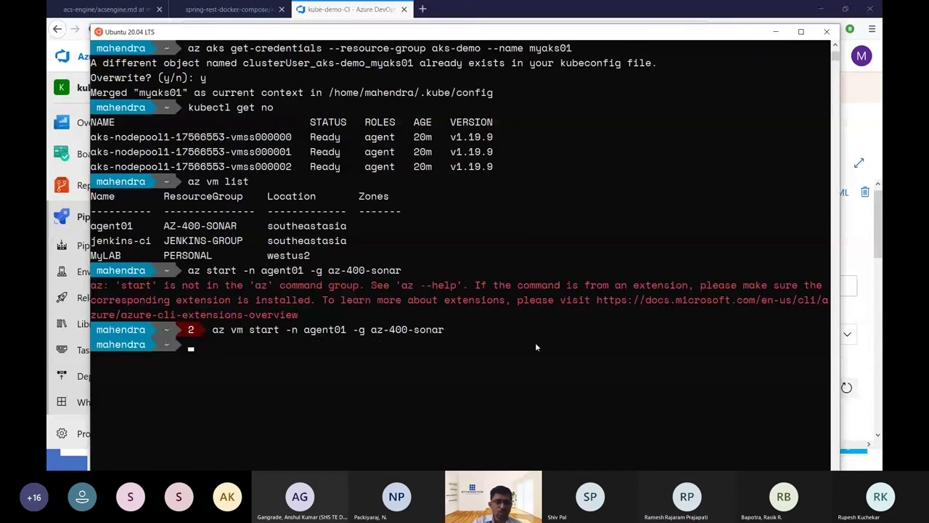
{"action": "key", "text": "Up"}
{"action": "key", "text": "Up"}
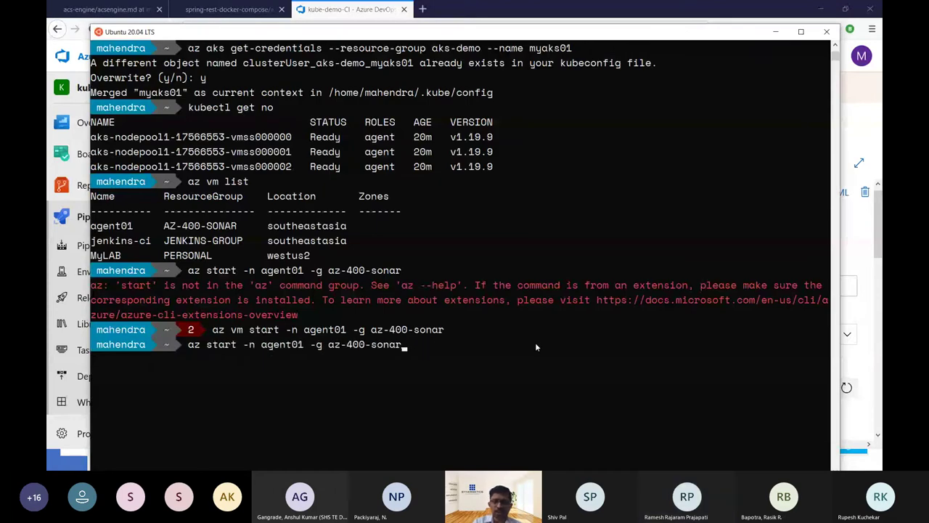
{"action": "key", "text": "Up"}
{"action": "type", "text": "--show-detai"}
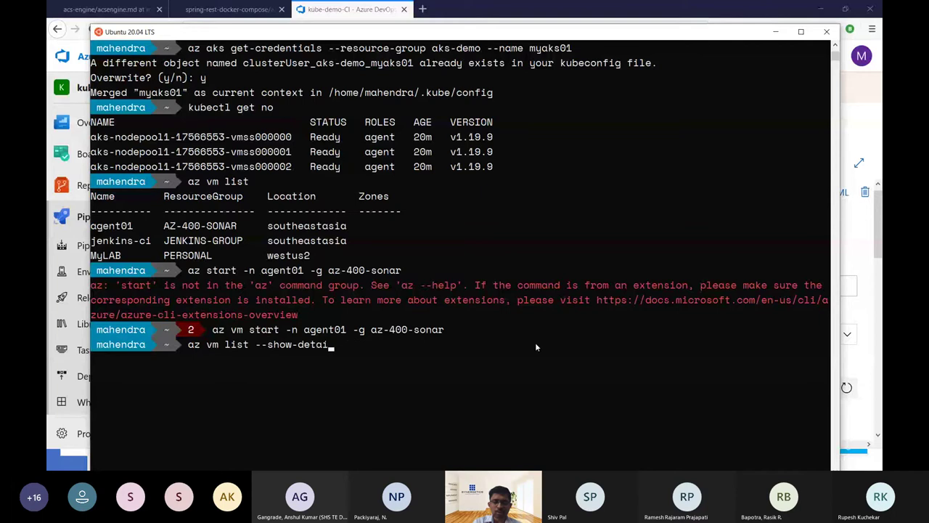
{"action": "type", "text": "ls"}
{"action": "key", "text": "Return"}
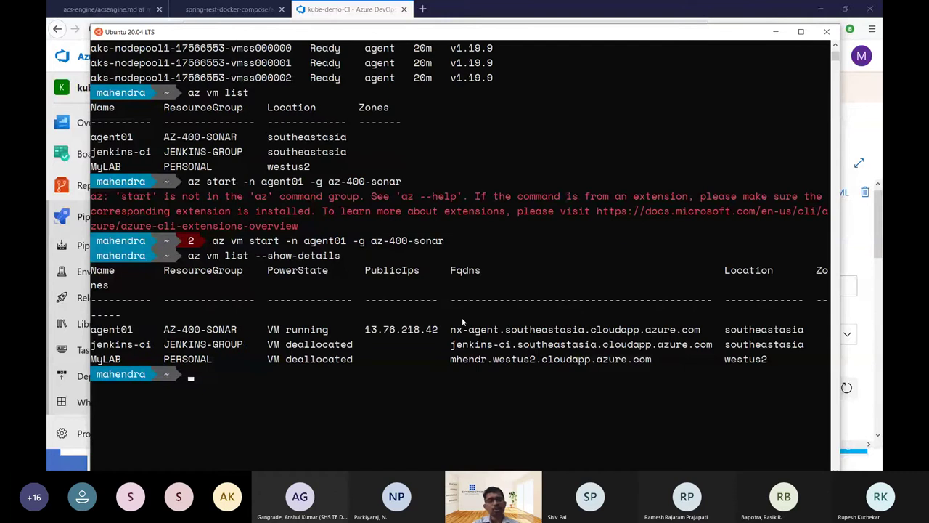
SSH to the copied nx-agent host name and log in with the password, retrying after denial.
{"action": "left_click", "coordinate": [453, 330]}
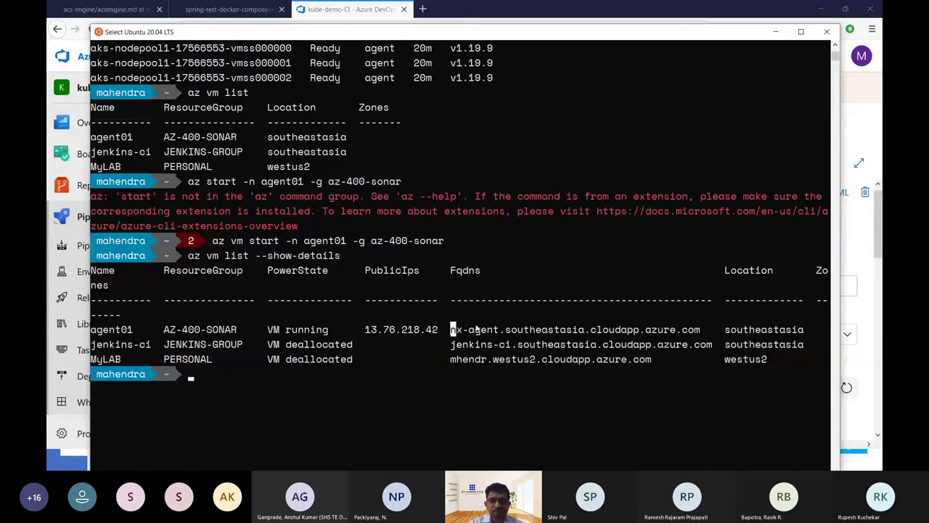
{"action": "left_click_drag", "start_coordinate": [476, 330], "coordinate": [702, 330]}
{"action": "key", "text": "ctrl+c"}
{"action": "right_click", "coordinate": [702, 330]}
{"action": "type", "text": "s"}
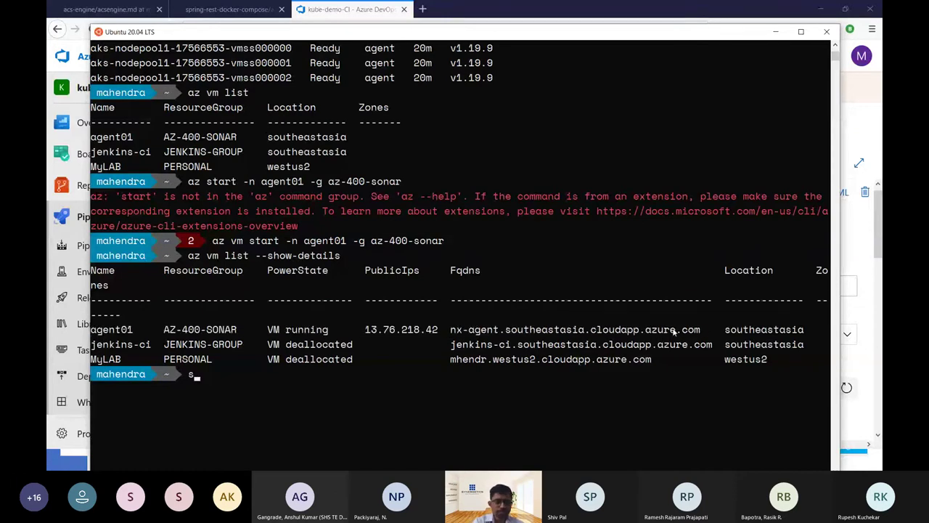
{"action": "type", "text": "sh"}
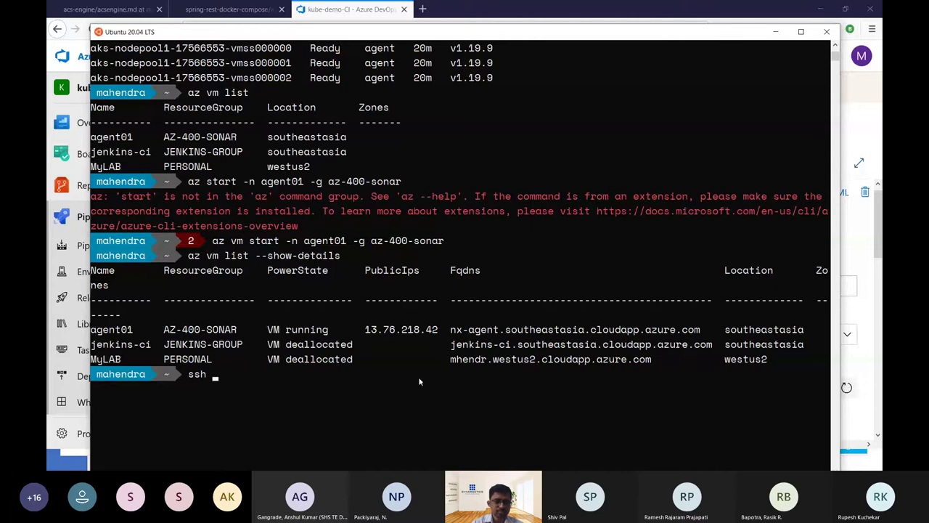
{"action": "right_click", "coordinate": [419, 381]}
{"action": "key", "text": "Return"}
{"action": "scroll", "coordinate": [457, 307], "scroll_direction": "down", "scroll_amount": 1}
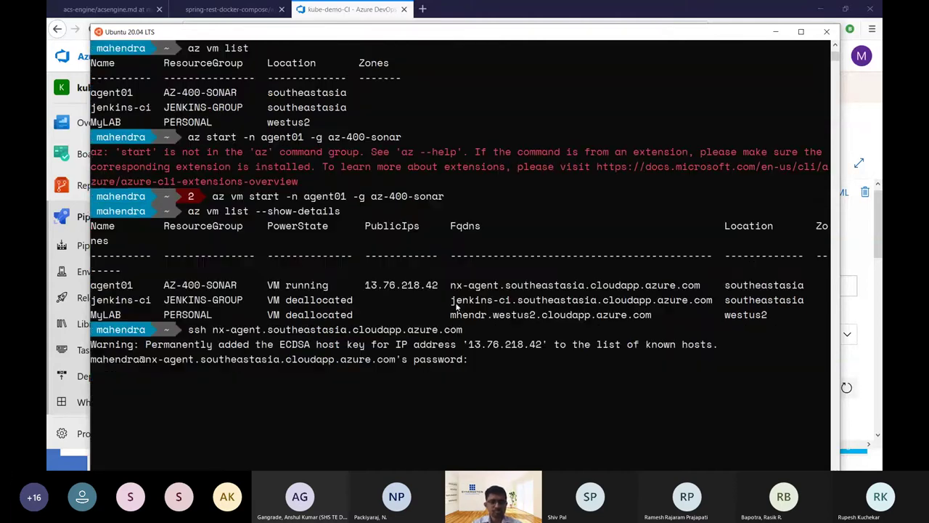
{"action": "scroll", "coordinate": [588, 331], "scroll_direction": "down", "scroll_amount": 2}
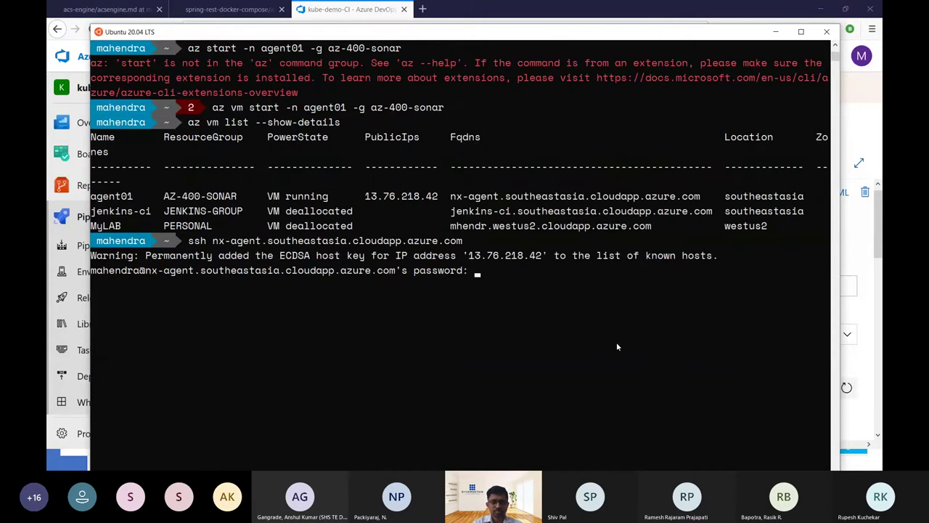
{"action": "key", "text": "Return"}
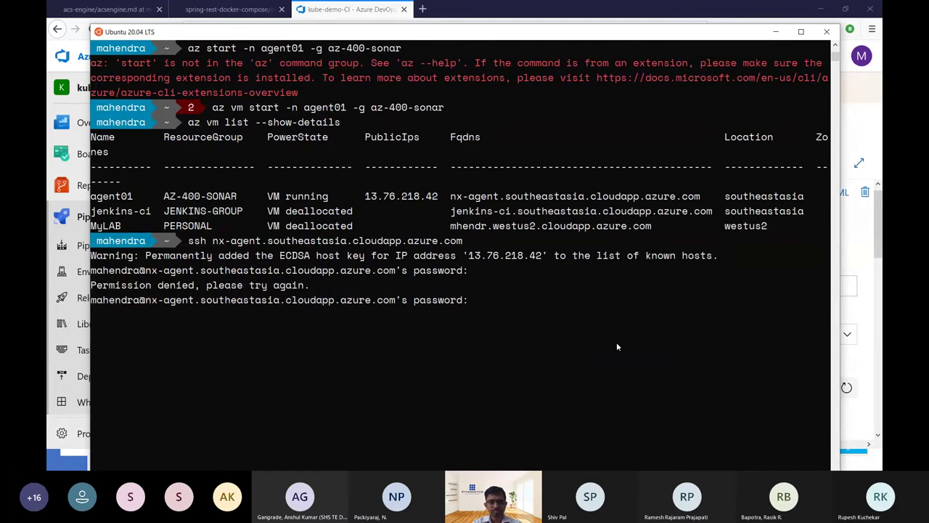
{"action": "key", "text": "Return"}
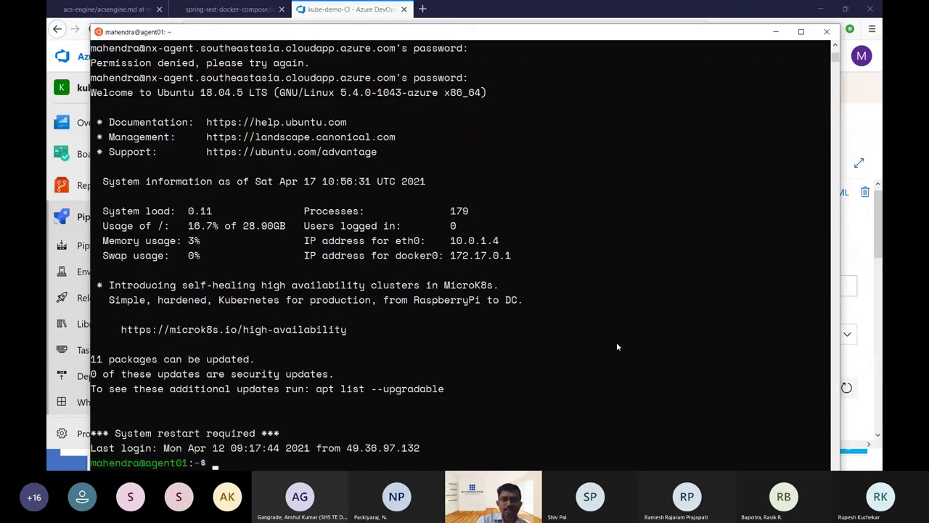
Clear the screen and start the agent with cd agent/ and bash run.sh.
{"action": "key", "text": "ctrl+l"}
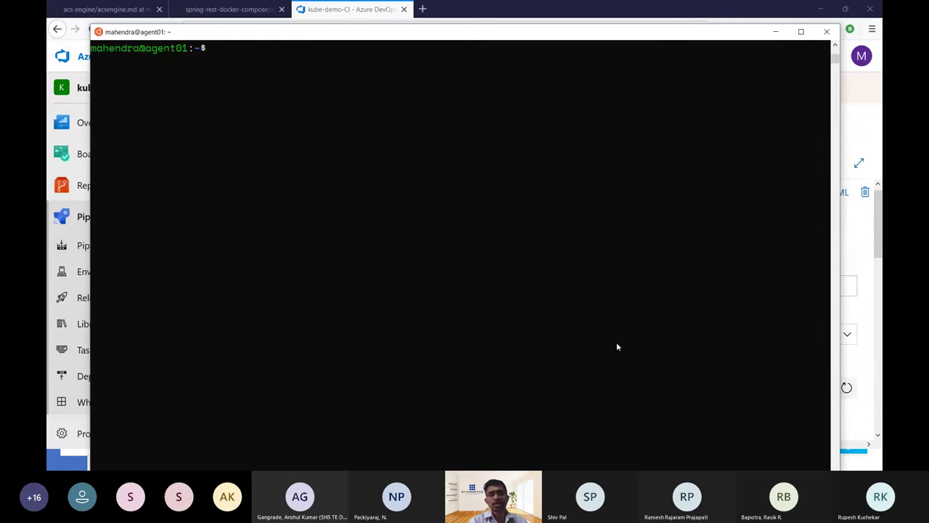
{"action": "type", "text": "cd agent/"}
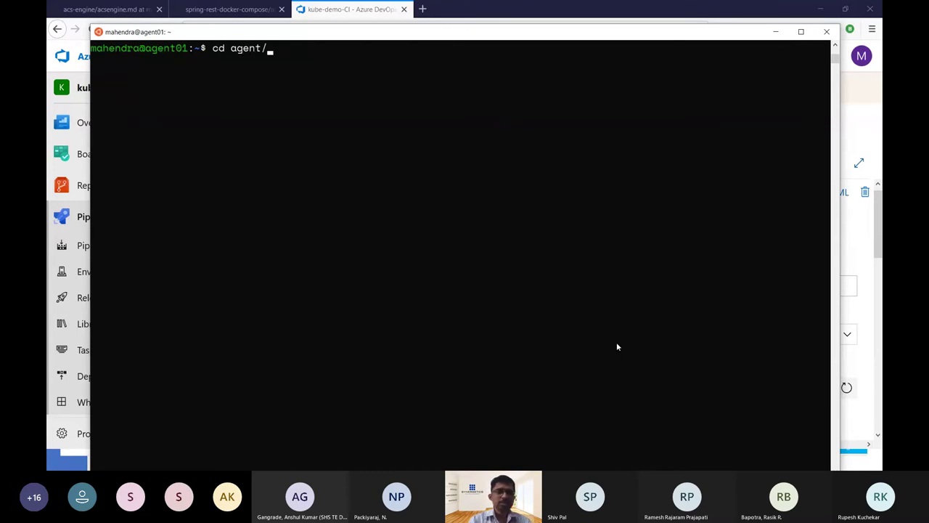
{"action": "key", "text": "Return"}
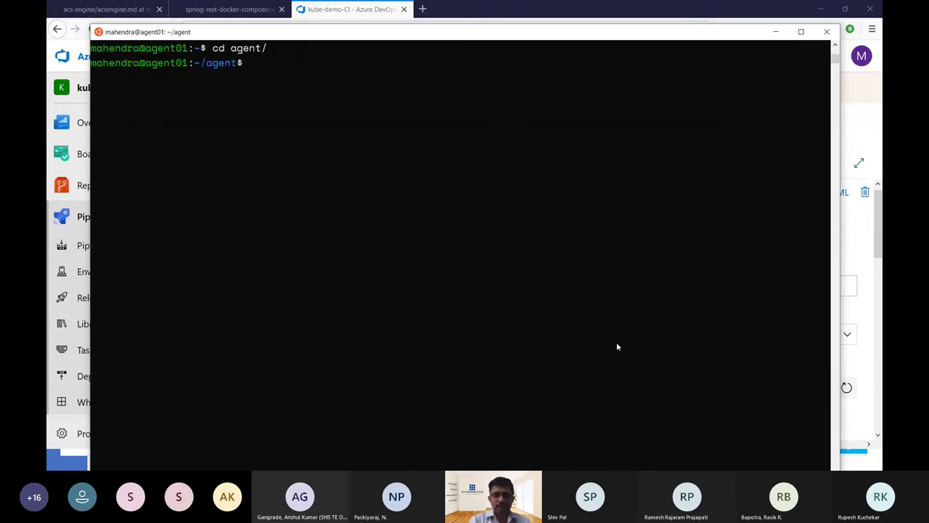
{"action": "type", "text": "bash run.sh"}
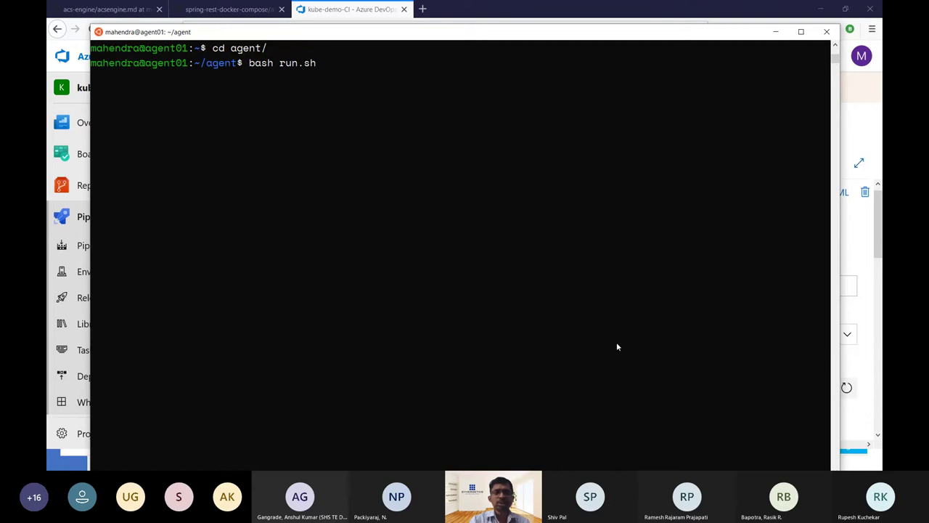
{"action": "key", "text": "Return"}
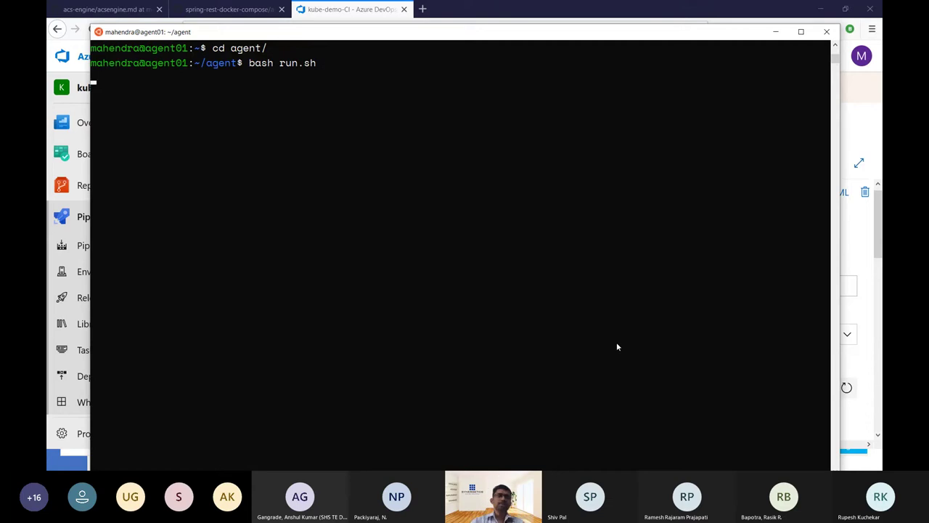
{"action": "left_click_drag", "start_coordinate": [475, 35], "coordinate": [530, 112]}
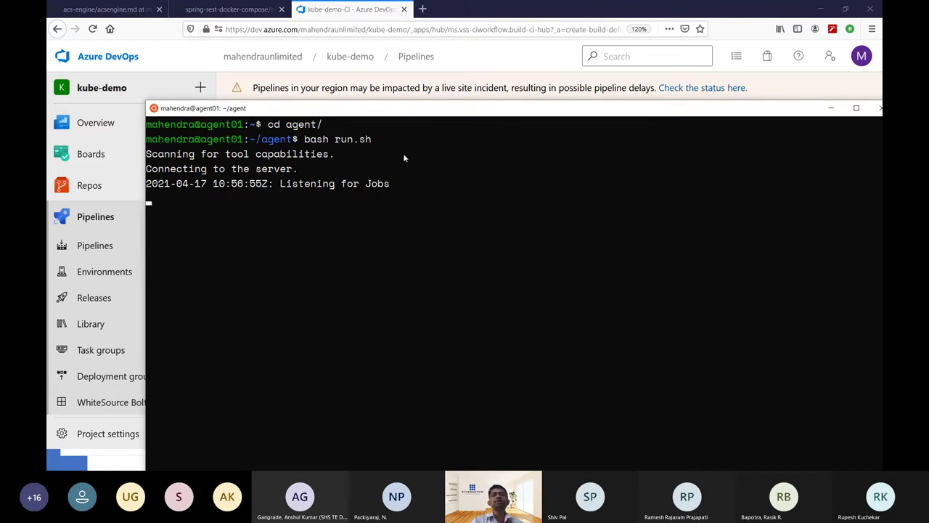
Save the kube-demo-CI pipeline and queue run #551 'Fixed service-port' with Save & queue.
{"action": "left_click", "coordinate": [482, 67]}
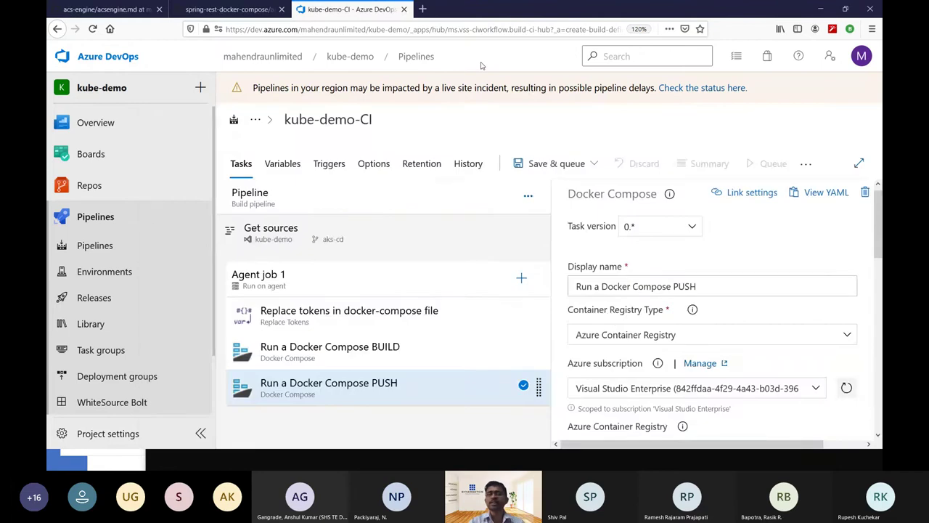
{"action": "left_click", "coordinate": [570, 165]}
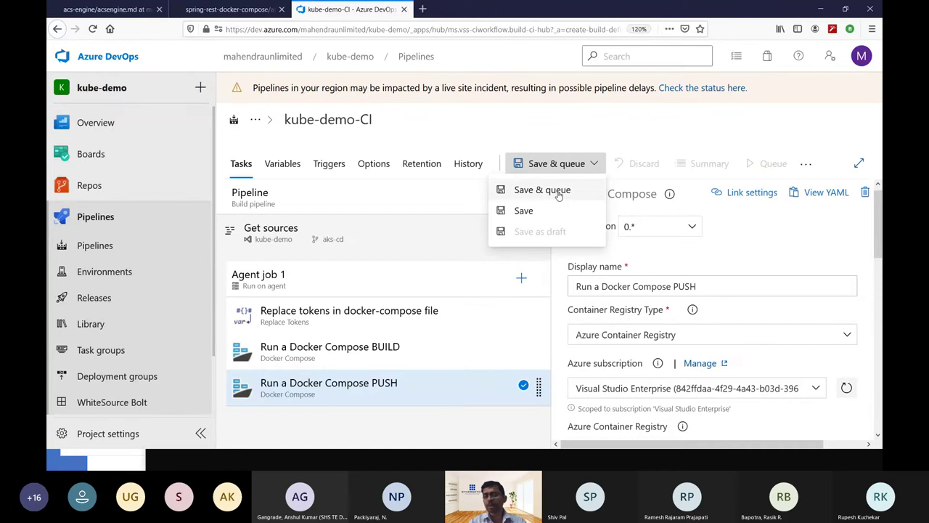
{"action": "left_click", "coordinate": [558, 193]}
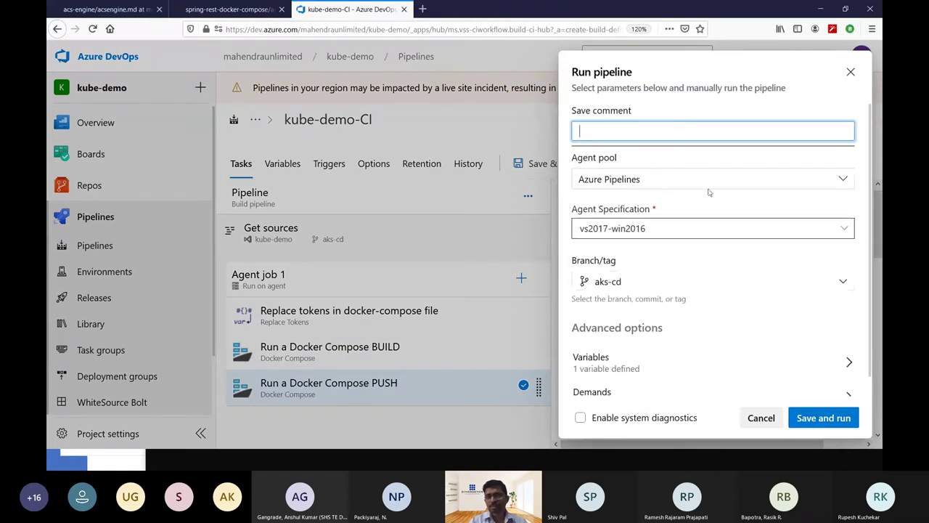
{"action": "left_click", "coordinate": [840, 420]}
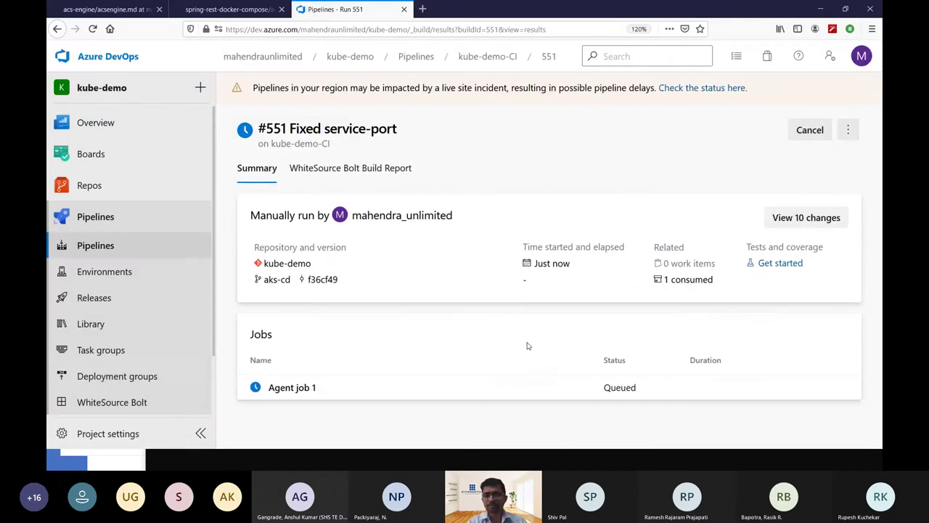
Open run #551's Agent job 1 log and compare it with the agent terminal.
{"action": "left_click", "coordinate": [502, 396]}
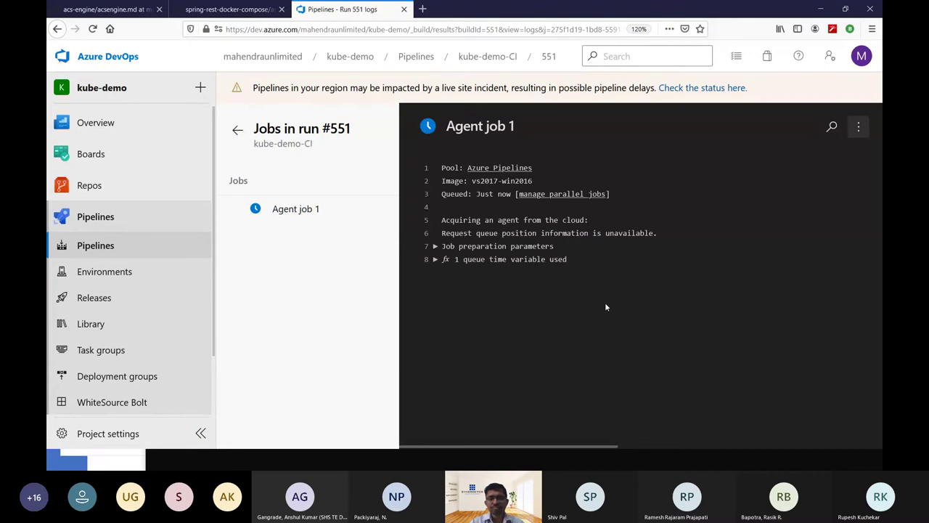
{"action": "key", "text": "alt+Tab"}
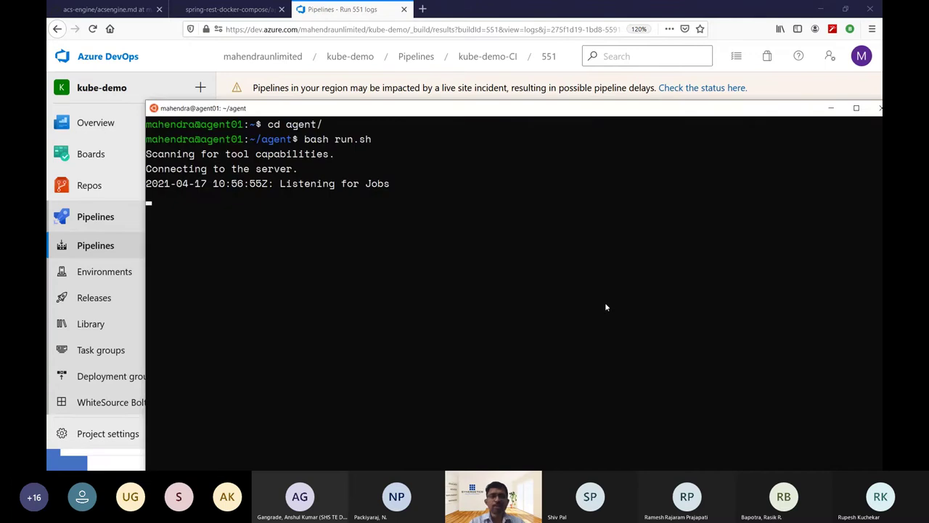
{"action": "key", "text": "alt+Tab"}
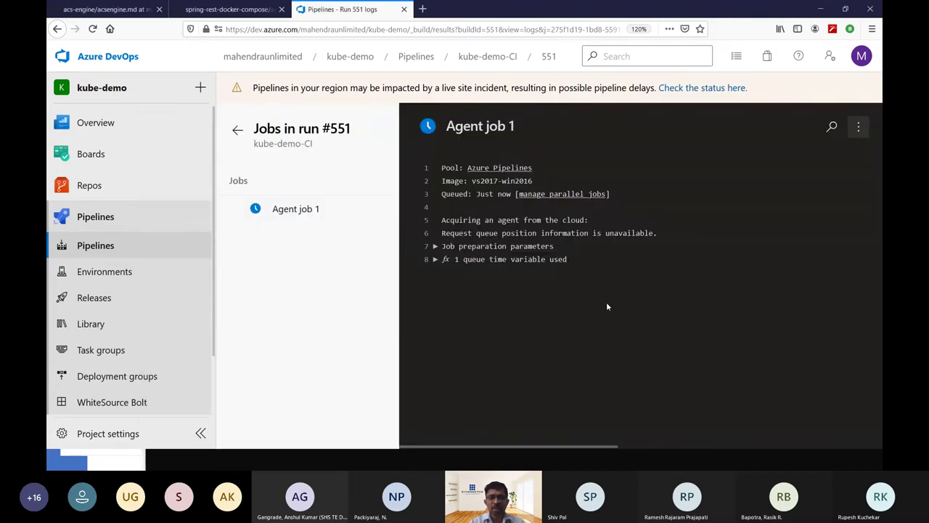
{"action": "key", "text": "alt+Tab"}
{"action": "key", "text": "alt+Tab"}
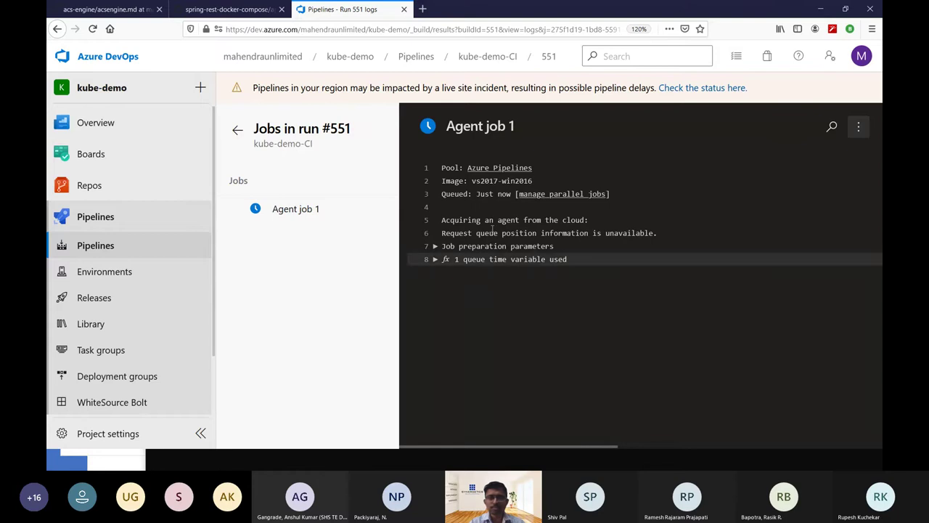
Reopen the Agent job 1 log and view the failed Docker Compose BUILD step's services.app.image error.
{"action": "left_click", "coordinate": [238, 129]}
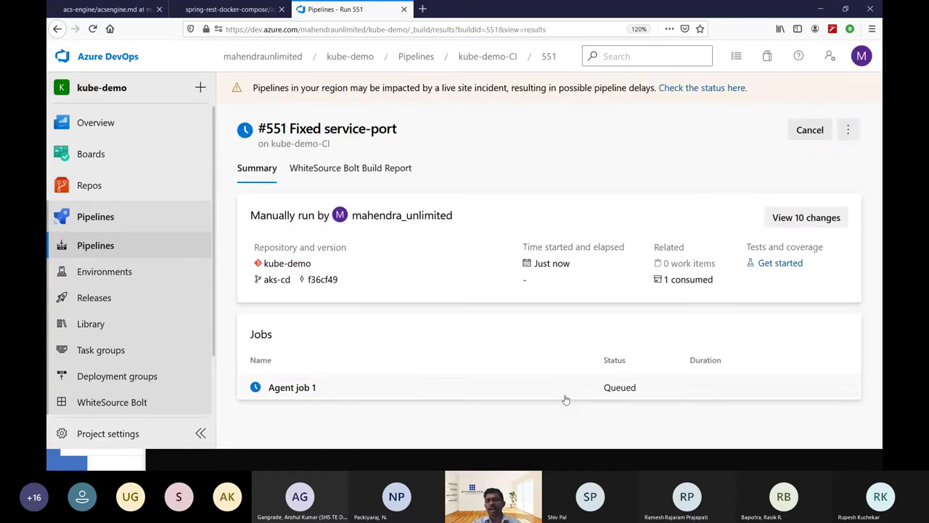
{"action": "left_click", "coordinate": [562, 392]}
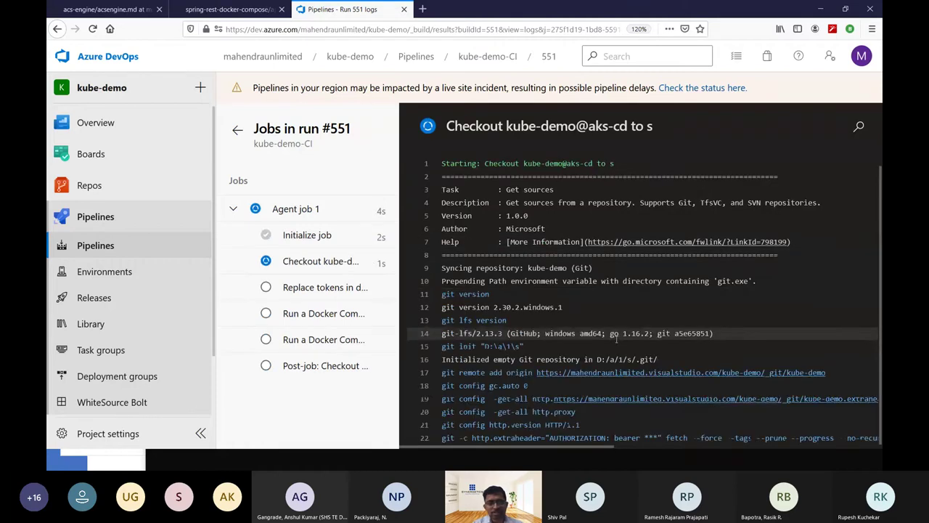
{"action": "key", "text": "alt+Tab"}
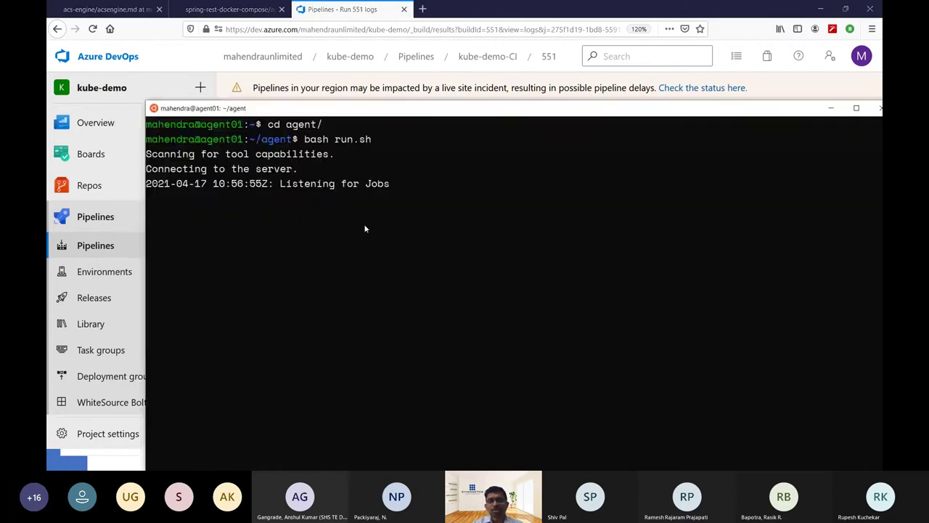
{"action": "key", "text": "alt+Tab"}
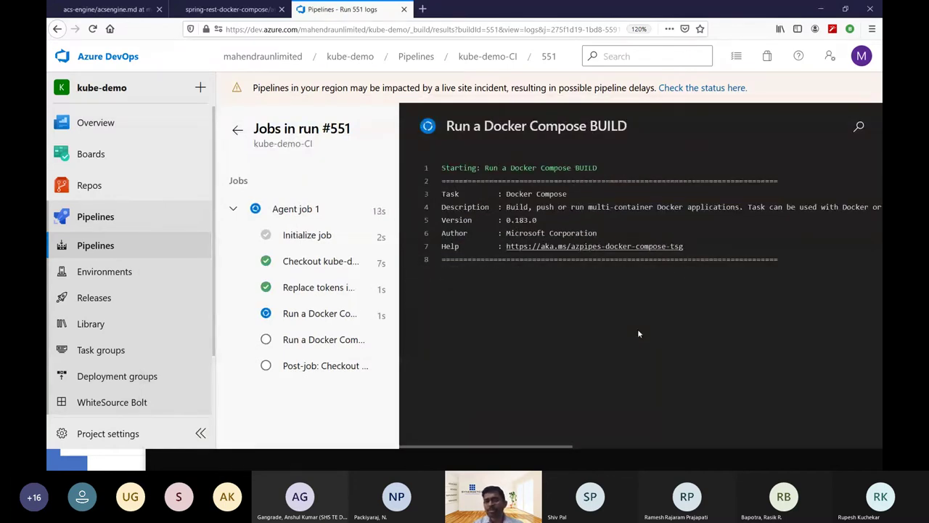
{"action": "key", "text": "alt+Tab"}
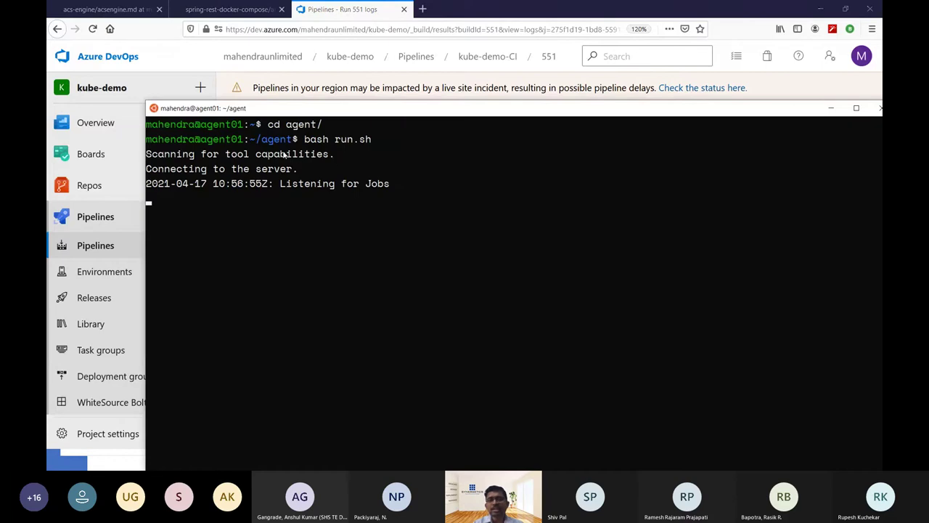
{"action": "key", "text": "alt+Tab"}
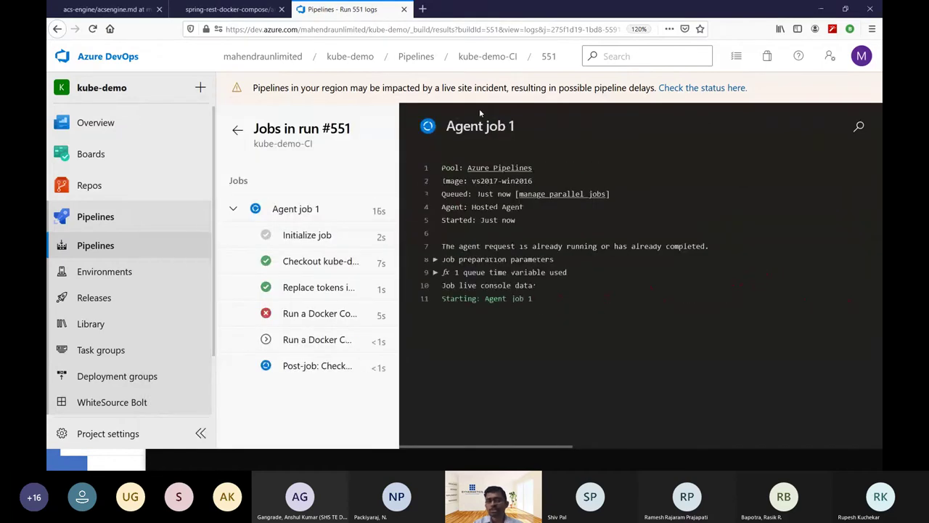
{"action": "left_click", "coordinate": [314, 312]}
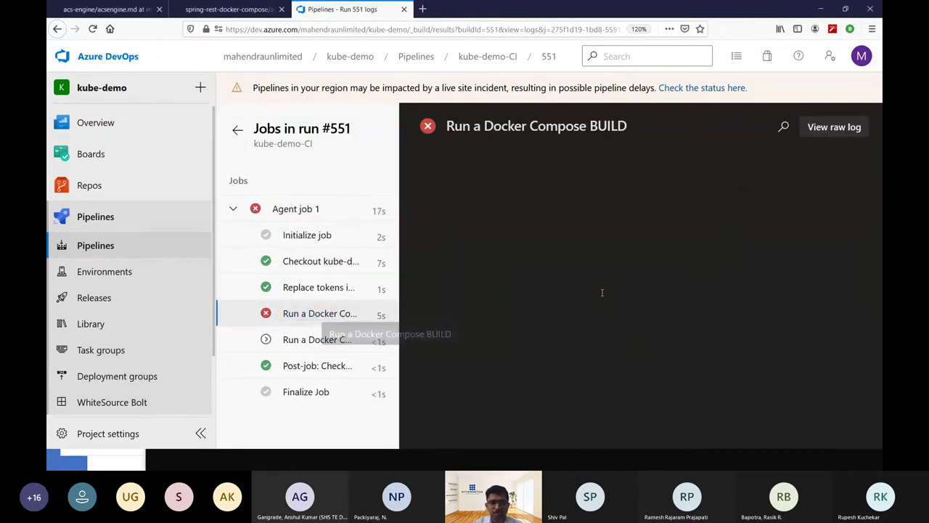
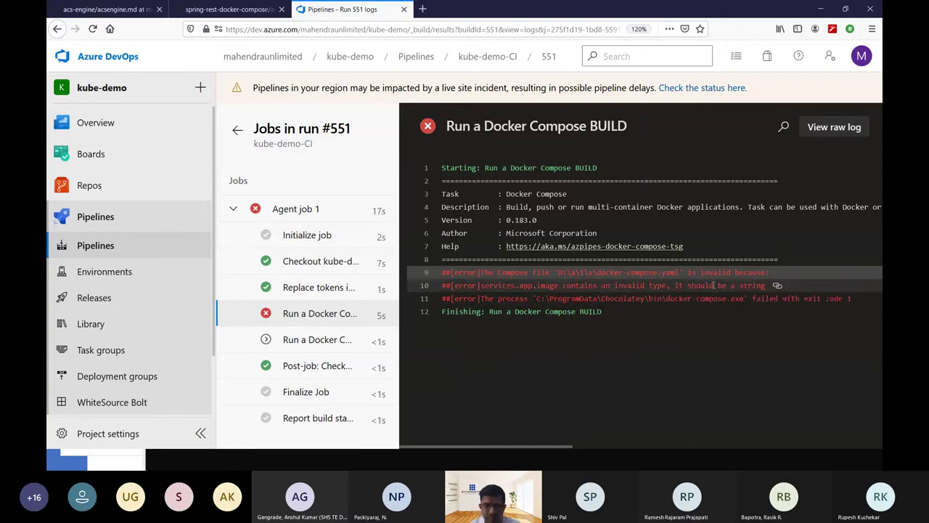
Queue a new kube-demo-CI run for branch aks-cd on the Default self-hosted agent pool.
{"action": "left_click", "coordinate": [239, 132]}
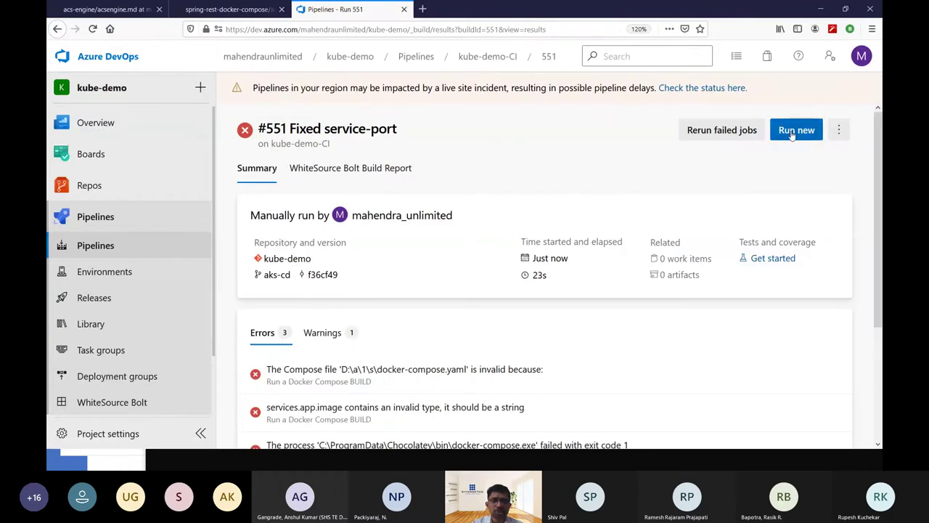
{"action": "left_click", "coordinate": [795, 130]}
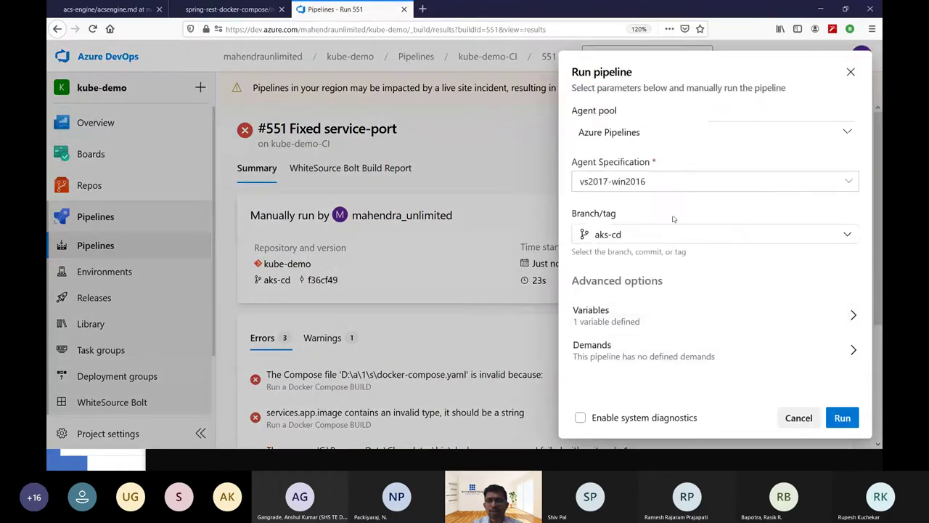
{"action": "left_click", "coordinate": [676, 183]}
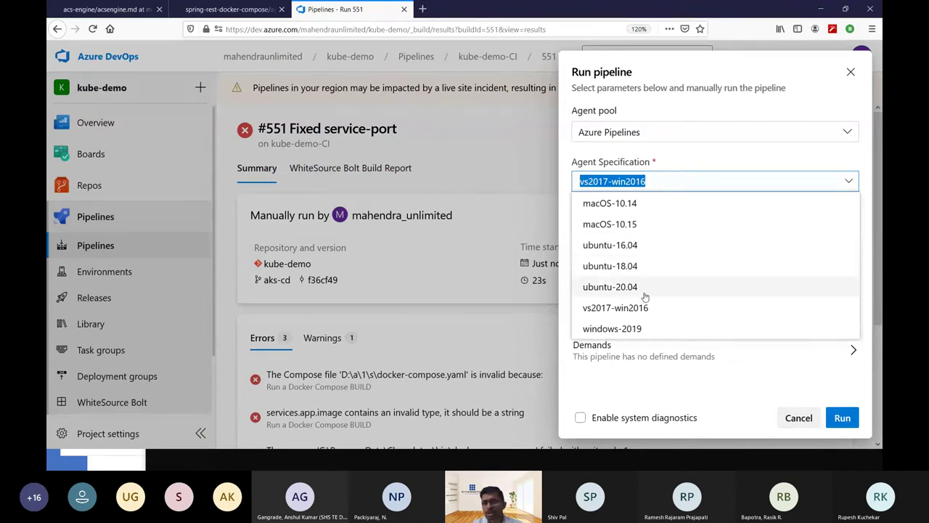
{"action": "left_click", "coordinate": [634, 135]}
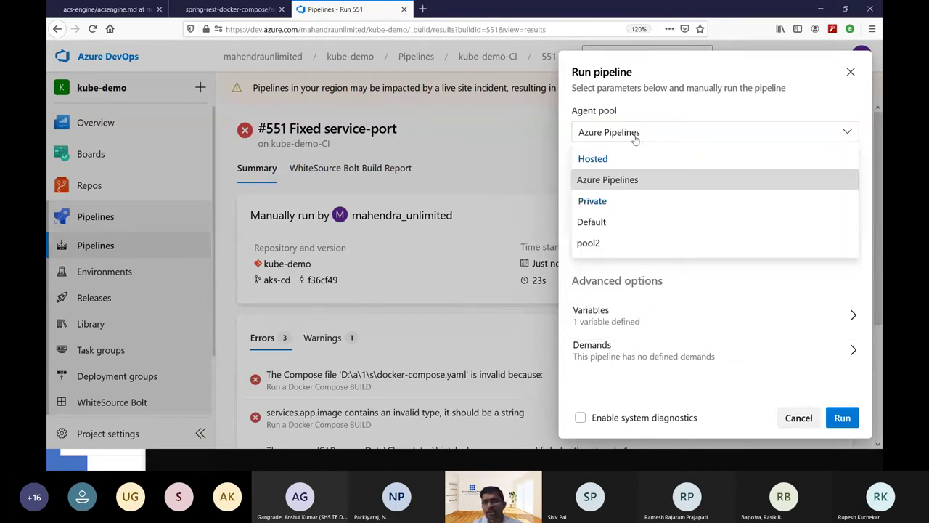
{"action": "left_click", "coordinate": [614, 223]}
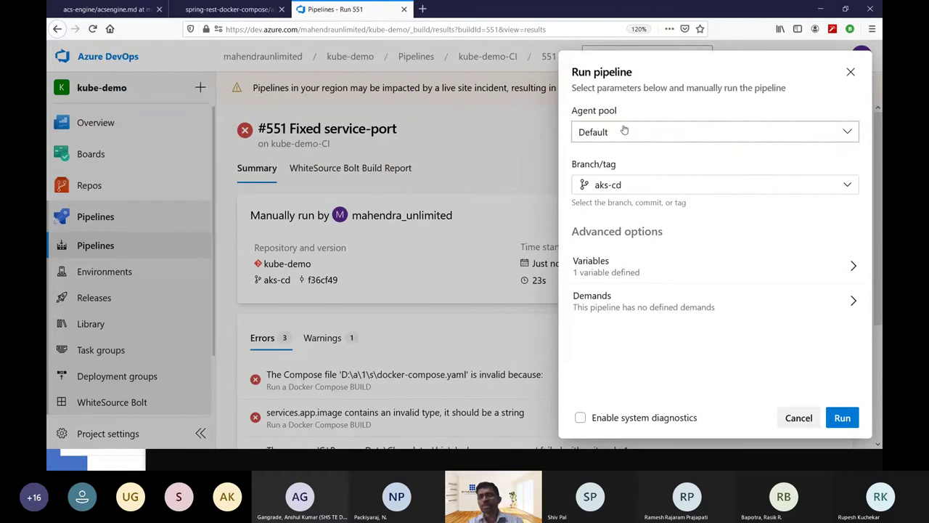
{"action": "left_click", "coordinate": [843, 415]}
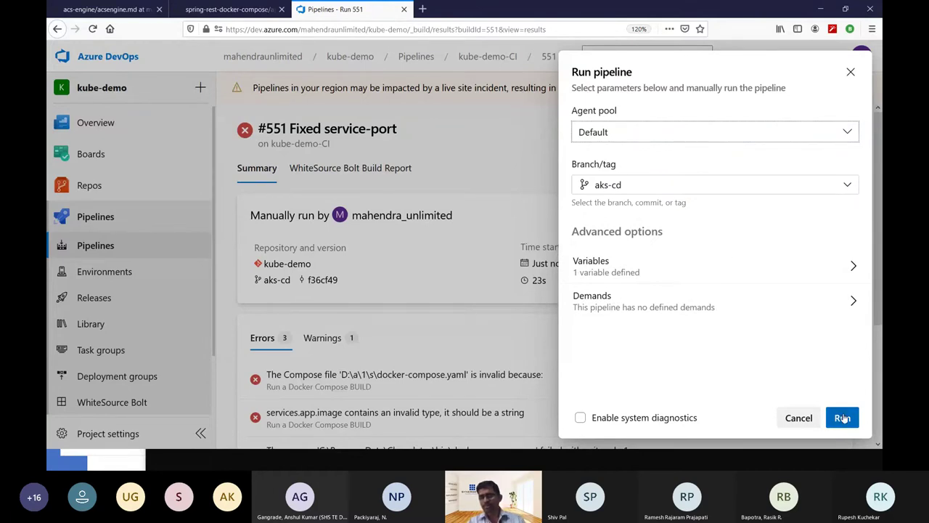
{"action": "key", "text": "alt+Tab"}
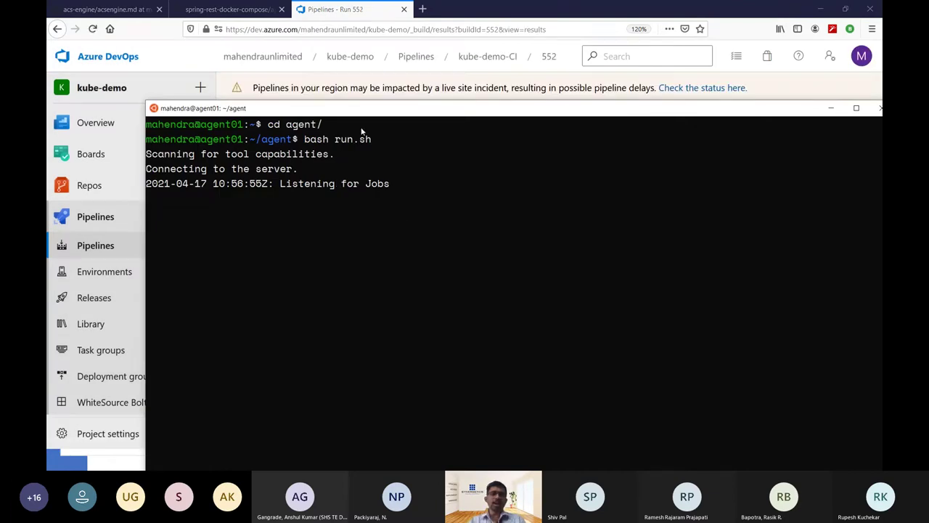
Inspect failed run #552's Replace tokens log, which warns variable APIIMAGE was not found.
{"action": "left_click_drag", "start_coordinate": [349, 109], "coordinate": [371, 117]}
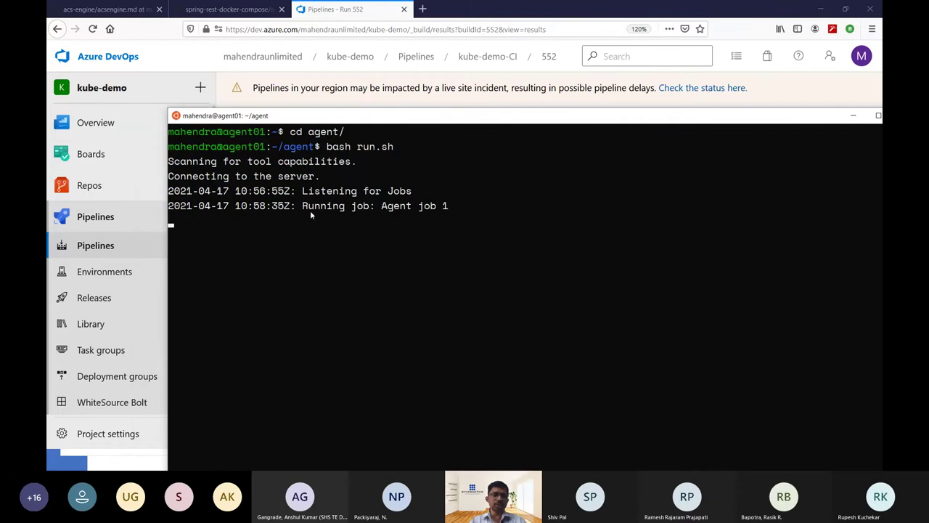
{"action": "left_click", "coordinate": [566, 15]}
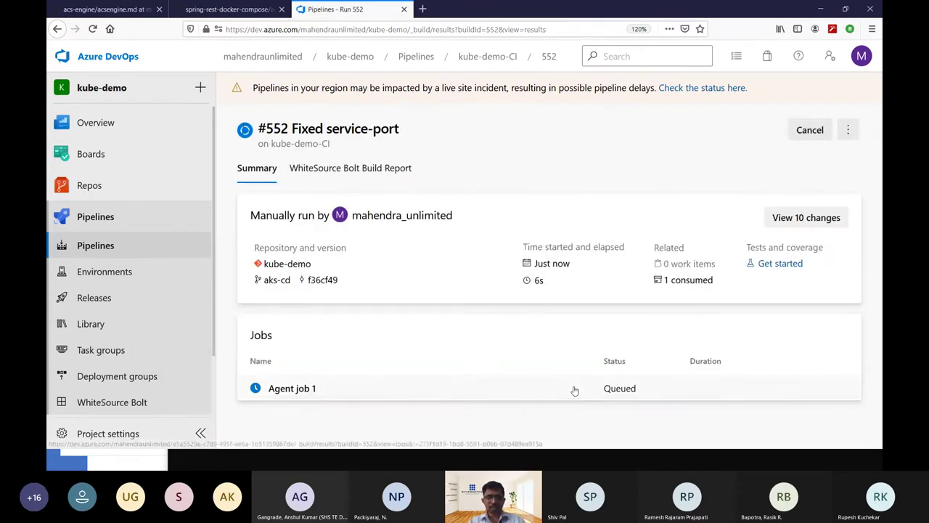
{"action": "left_click", "coordinate": [605, 352]}
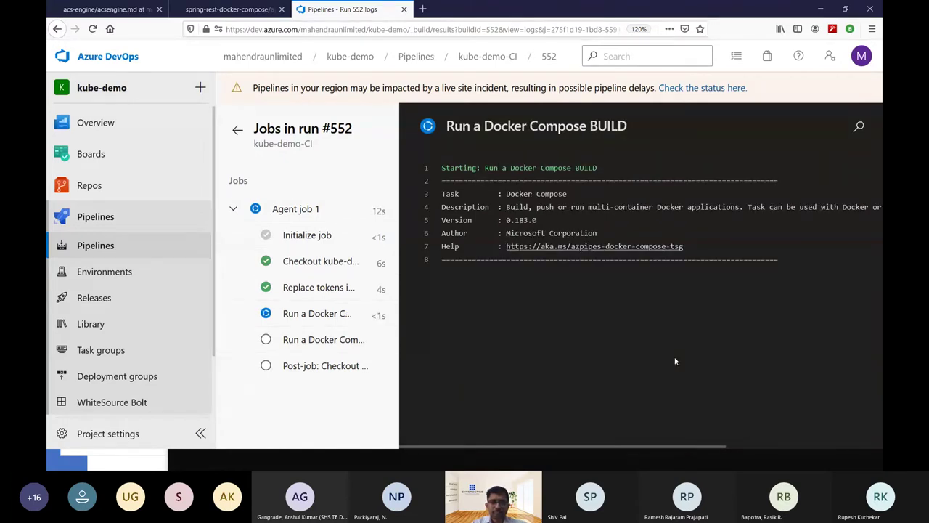
{"action": "left_click", "coordinate": [319, 286]}
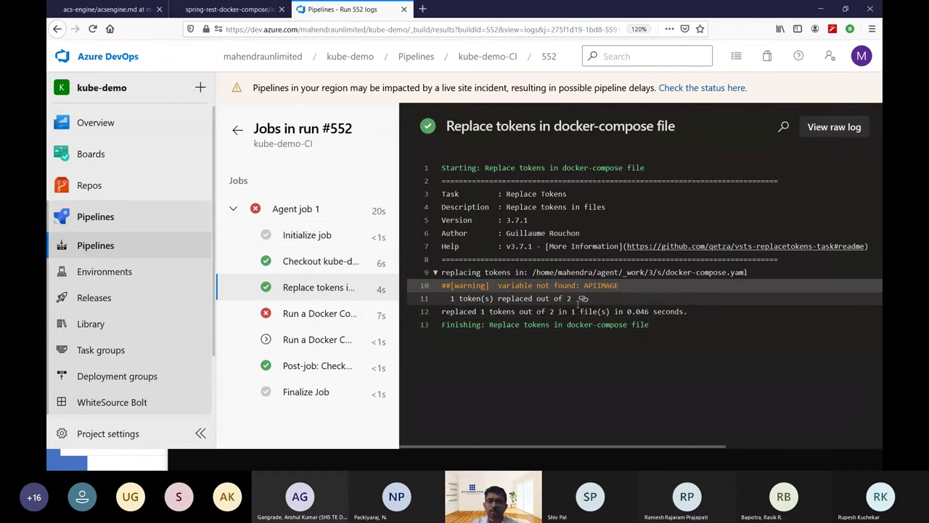
{"action": "left_click", "coordinate": [220, 9]}
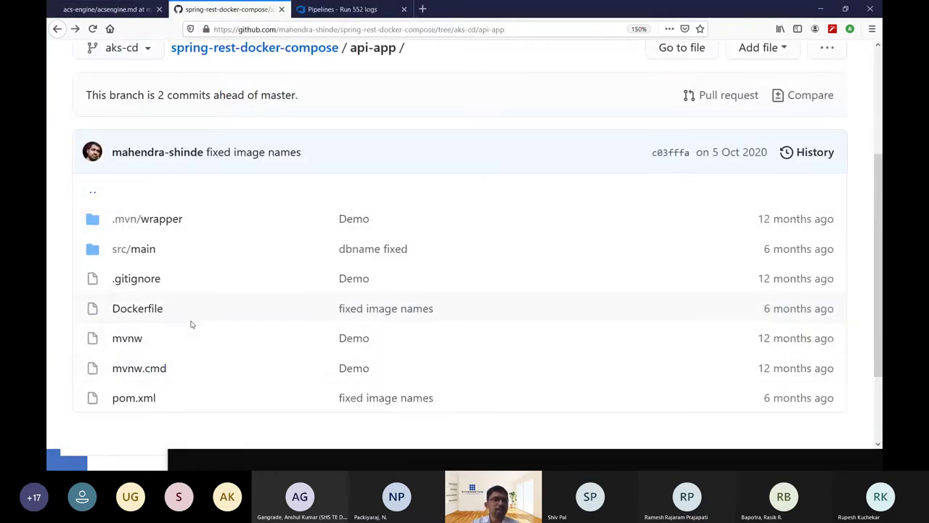
Review docker-compose.yaml on the aks-cd branch for its __APIIMAGE__ and __DBIMAGE__ tokens.
{"action": "left_click", "coordinate": [239, 49]}
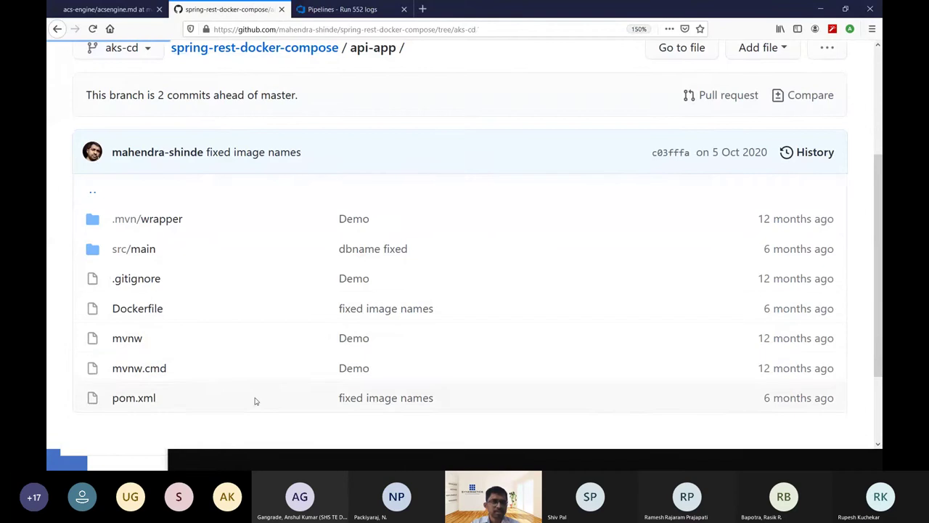
{"action": "scroll", "coordinate": [233, 388], "scroll_direction": "down", "scroll_amount": 5}
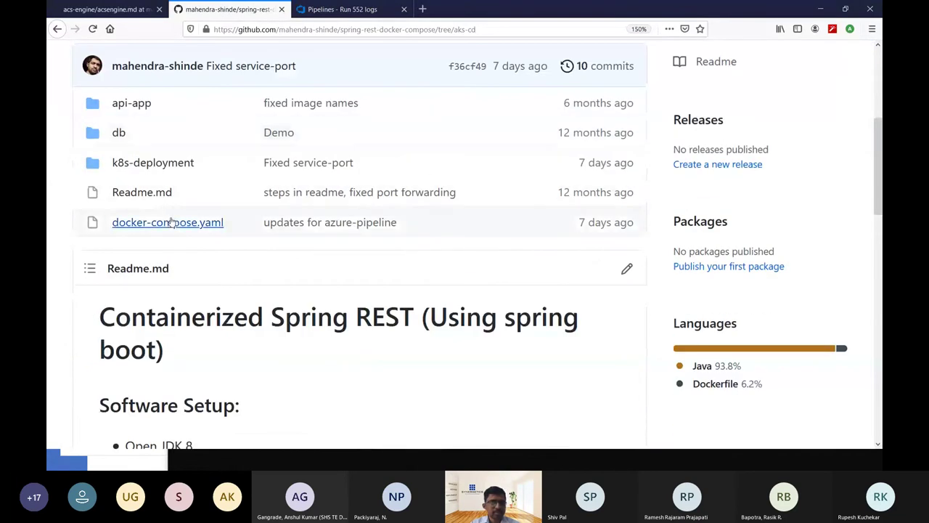
{"action": "left_click", "coordinate": [168, 222]}
{"action": "scroll", "coordinate": [367, 339], "scroll_direction": "down", "scroll_amount": 5}
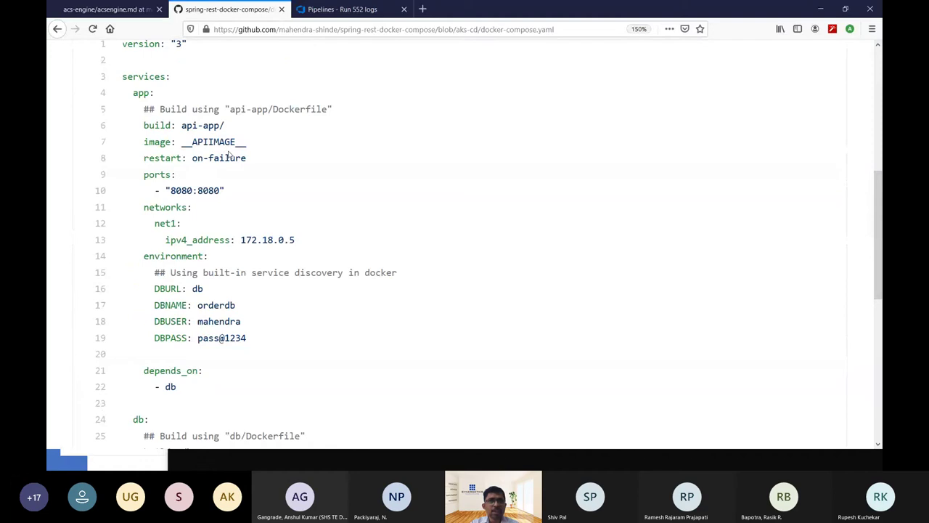
{"action": "scroll", "coordinate": [276, 253], "scroll_direction": "down", "scroll_amount": 5}
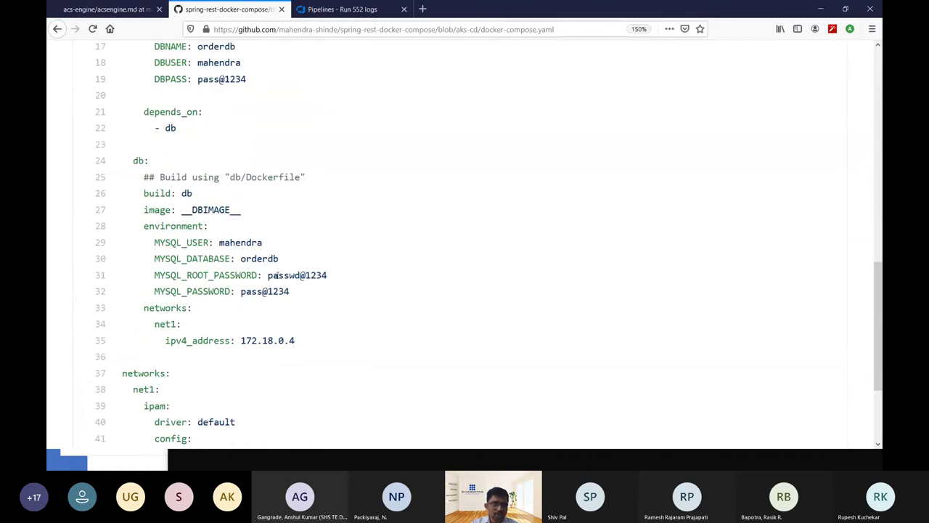
{"action": "left_click", "coordinate": [124, 9]}
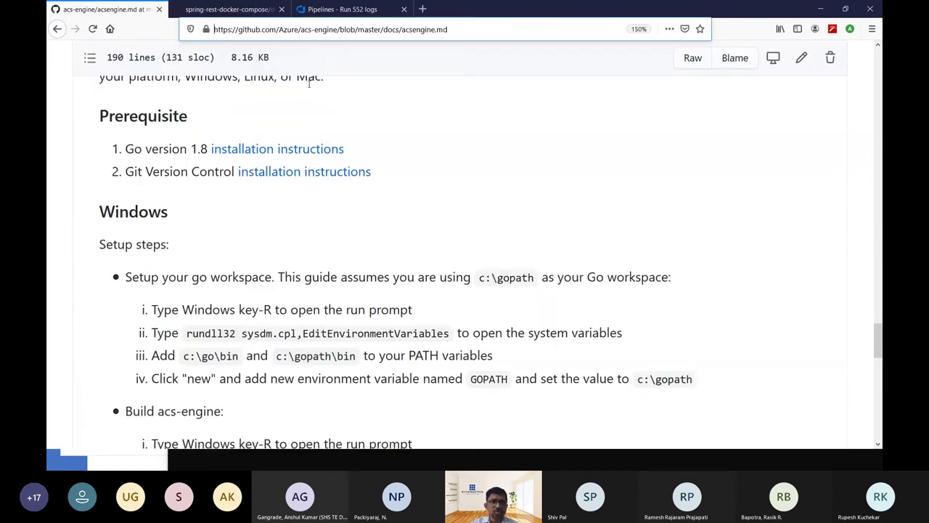
{"action": "left_click", "coordinate": [317, 5]}
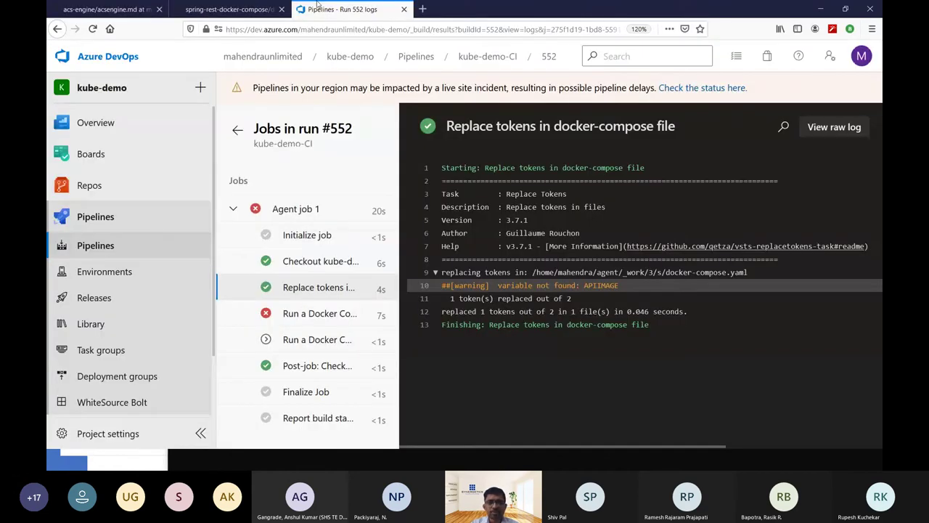
Rename the kube-demo-CI pipeline variable APPIMAGE to APIIMAGE.
{"action": "left_click", "coordinate": [238, 130]}
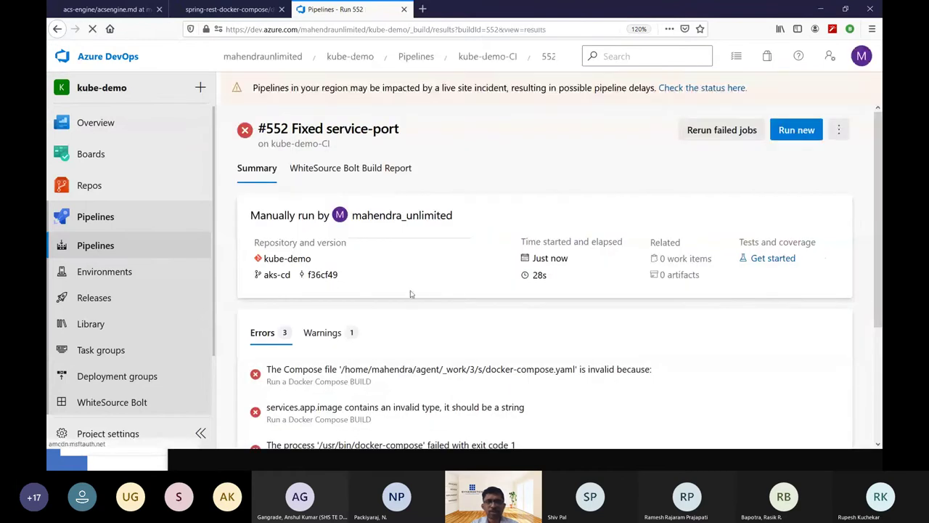
{"action": "left_click", "coordinate": [842, 130]}
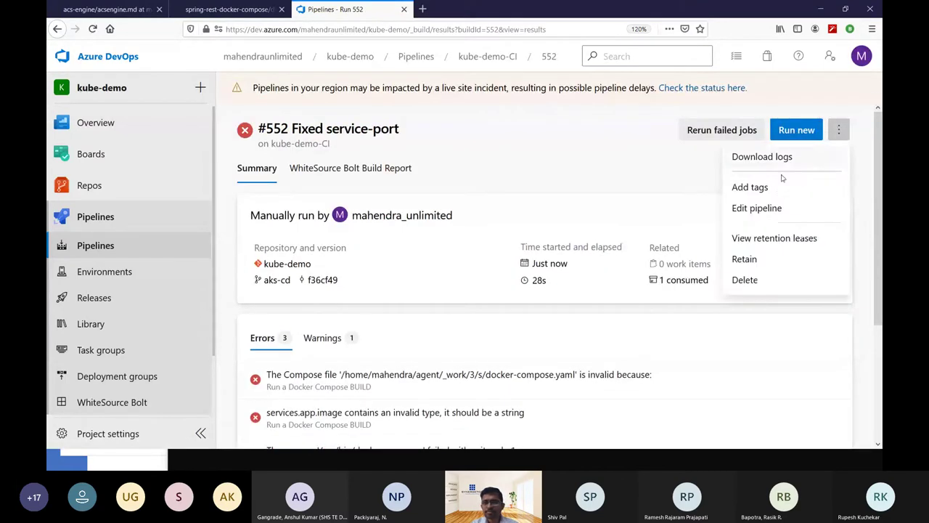
{"action": "left_click", "coordinate": [772, 207]}
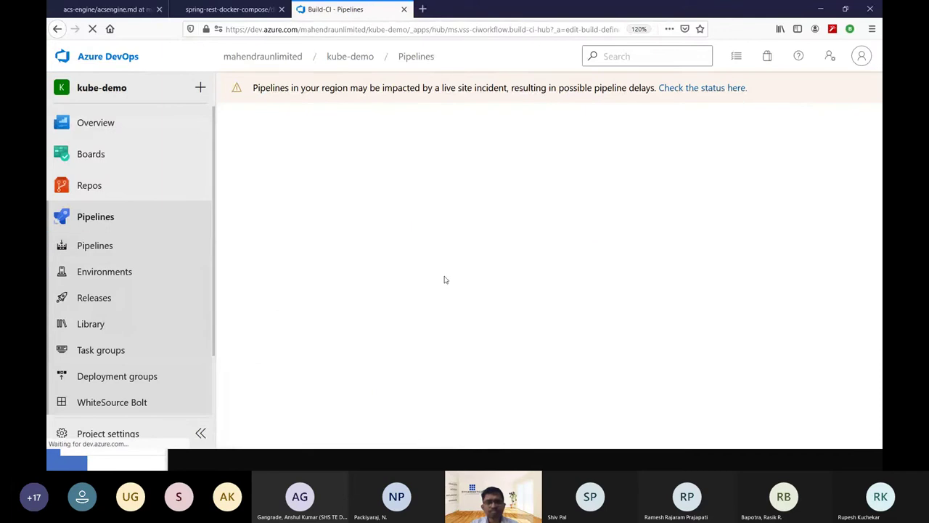
{"action": "left_click", "coordinate": [332, 164]}
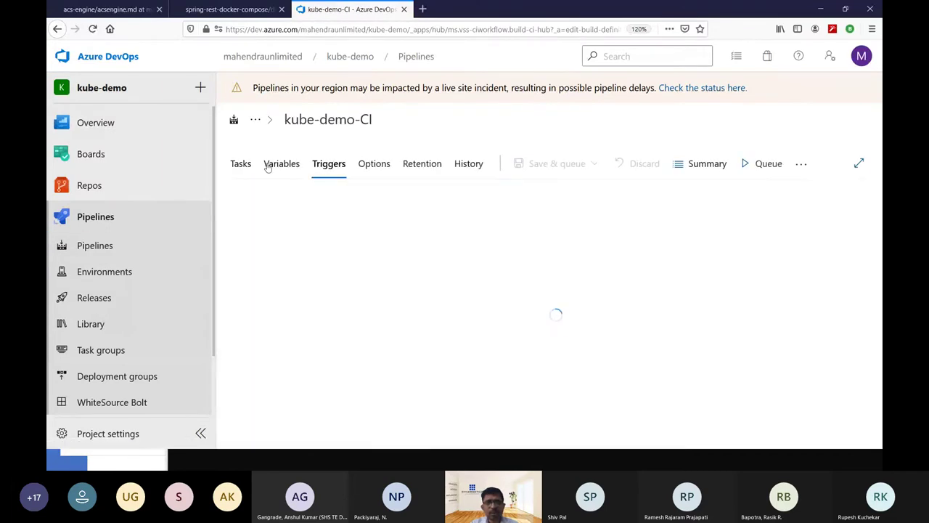
{"action": "left_click", "coordinate": [270, 165]}
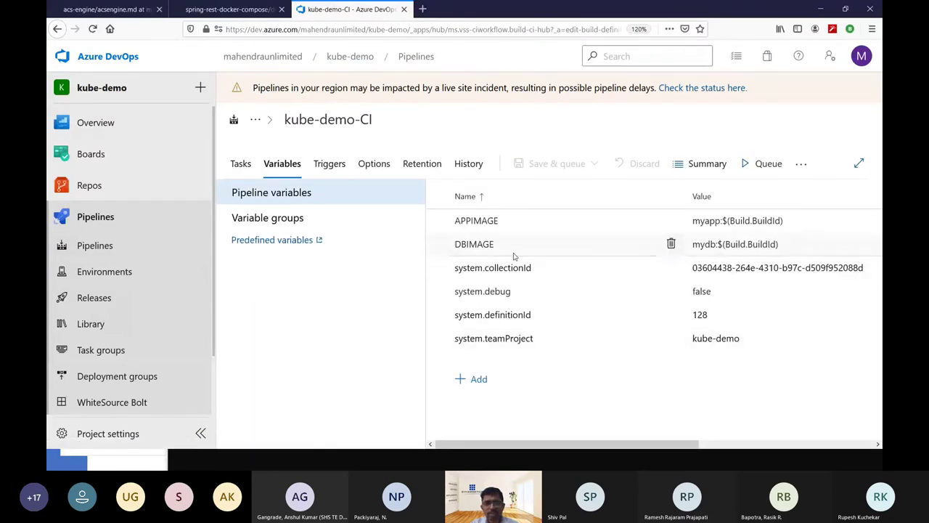
{"action": "left_click", "coordinate": [529, 221]}
{"action": "left_click", "coordinate": [531, 222]}
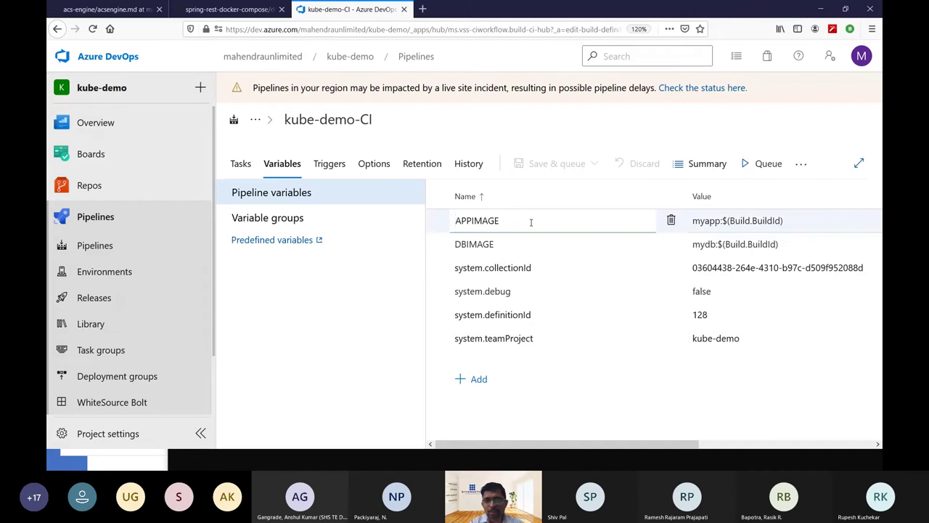
{"action": "key", "text": "Left"}
{"action": "key", "text": "Left"}
{"action": "key", "text": "Left"}
{"action": "key", "text": "Left"}
{"action": "key", "text": "Left"}
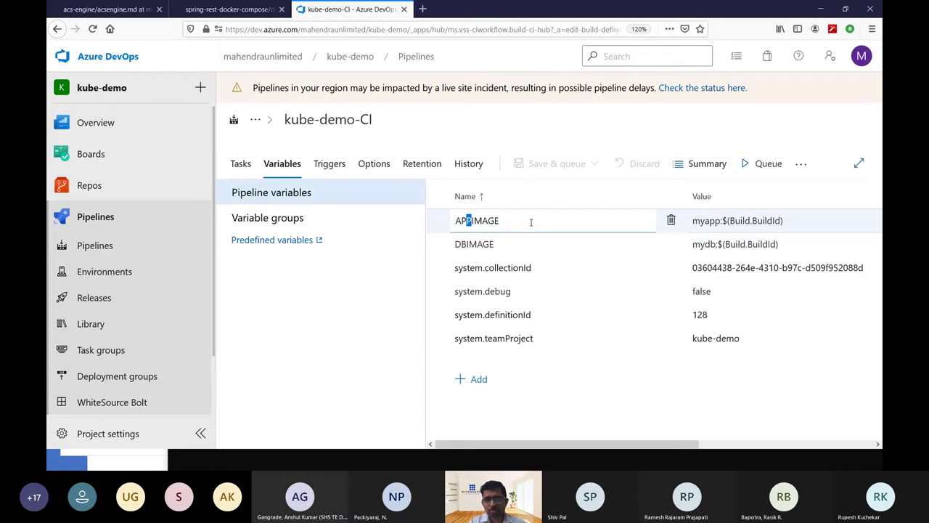
{"action": "key", "text": "BackSpace"}
{"action": "type", "text": "I"}
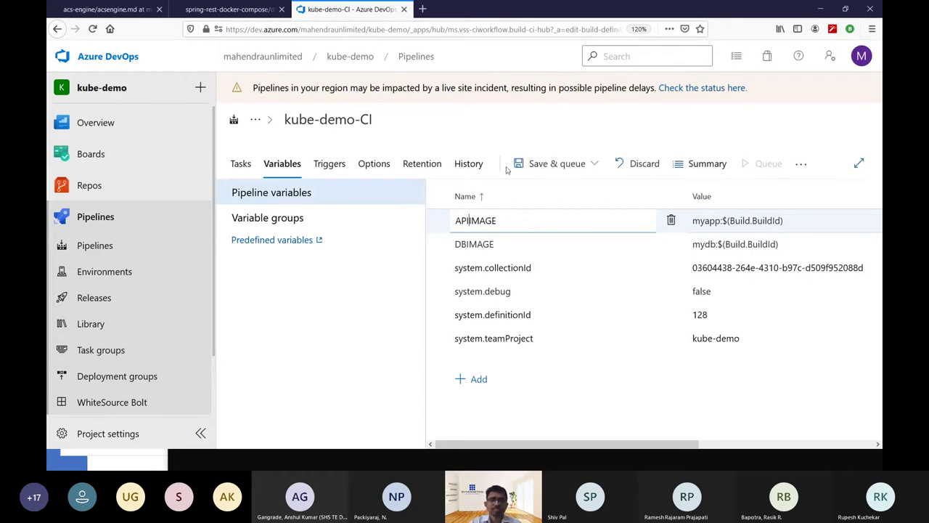
Save the pipeline and queue run #553 on the Default agent pool.
{"action": "left_click", "coordinate": [557, 163]}
{"action": "left_click", "coordinate": [552, 190]}
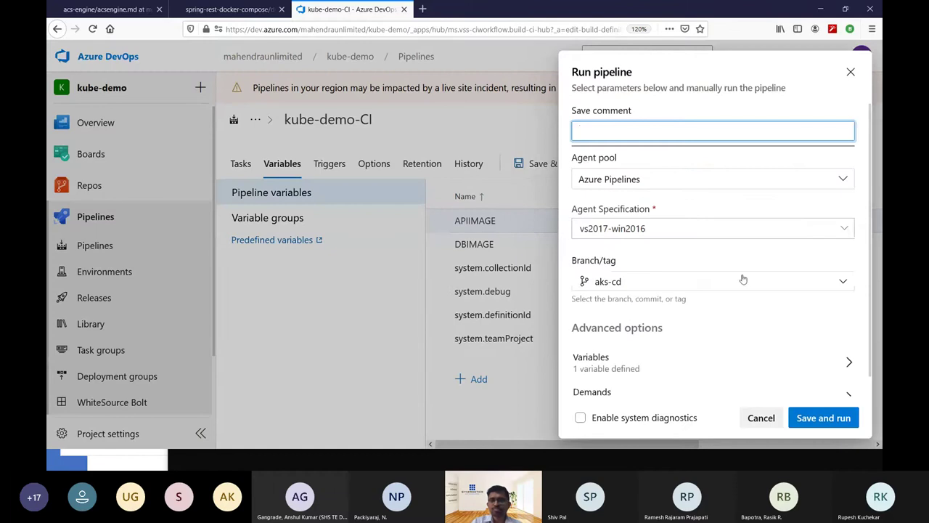
{"action": "left_click", "coordinate": [690, 227]}
{"action": "left_click", "coordinate": [690, 218]}
{"action": "left_click", "coordinate": [683, 178]}
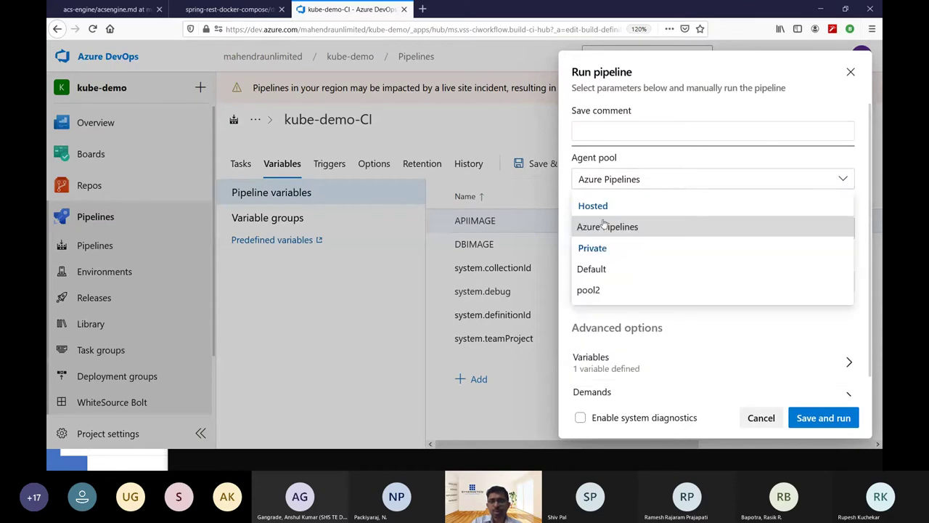
{"action": "left_click", "coordinate": [615, 268]}
{"action": "left_click", "coordinate": [811, 414]}
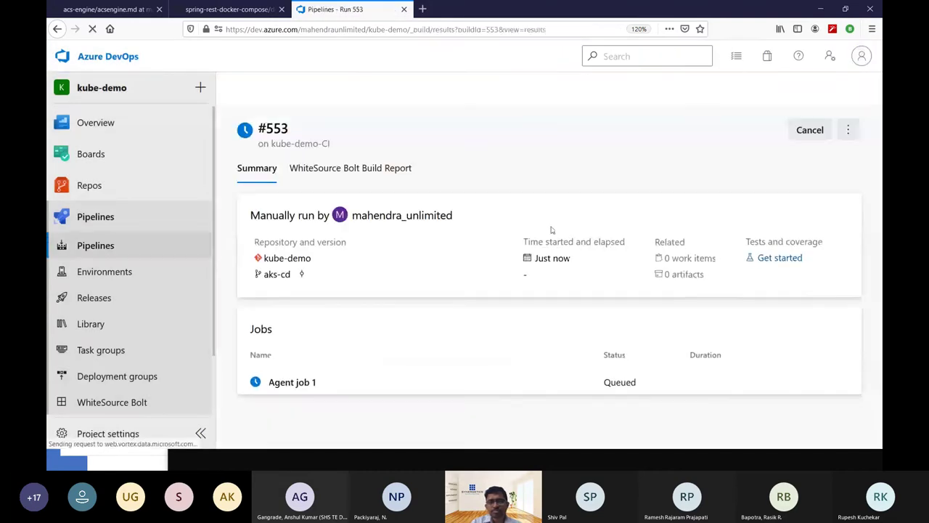
Review run #553's checkout and Docker Compose BUILD step logs in Agent job 1.
{"action": "left_click", "coordinate": [570, 386]}
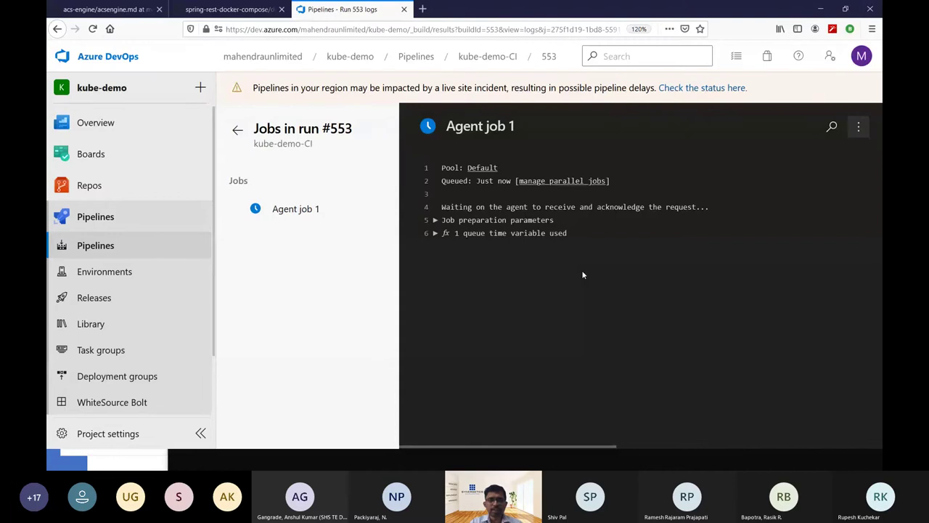
{"action": "key", "text": "alt+Tab"}
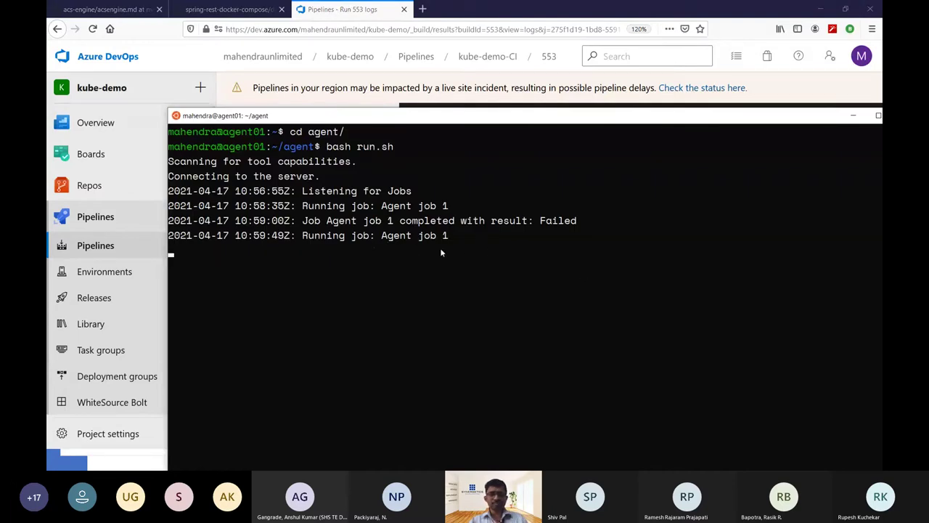
{"action": "key", "text": "alt+Tab"}
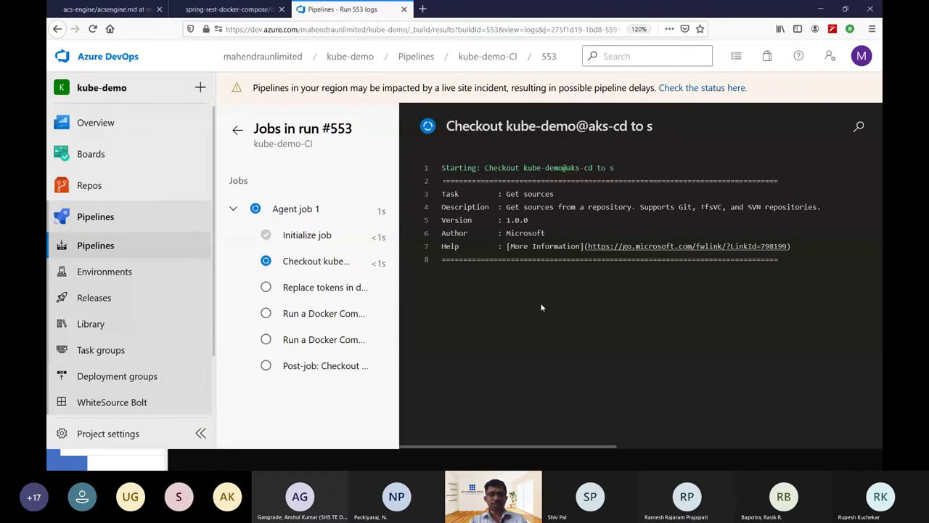
{"action": "left_click", "coordinate": [319, 263]}
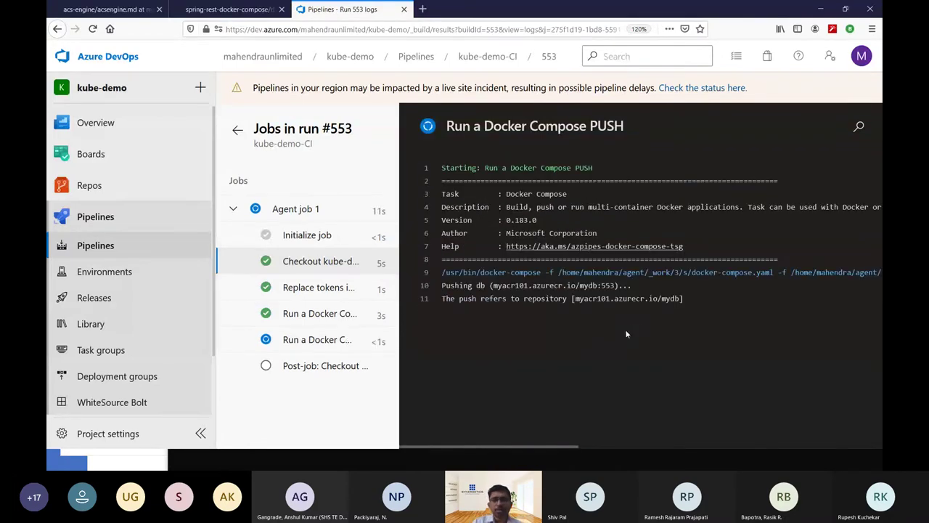
{"action": "left_click", "coordinate": [323, 318]}
{"action": "scroll", "coordinate": [596, 345], "scroll_direction": "down", "scroll_amount": 5}
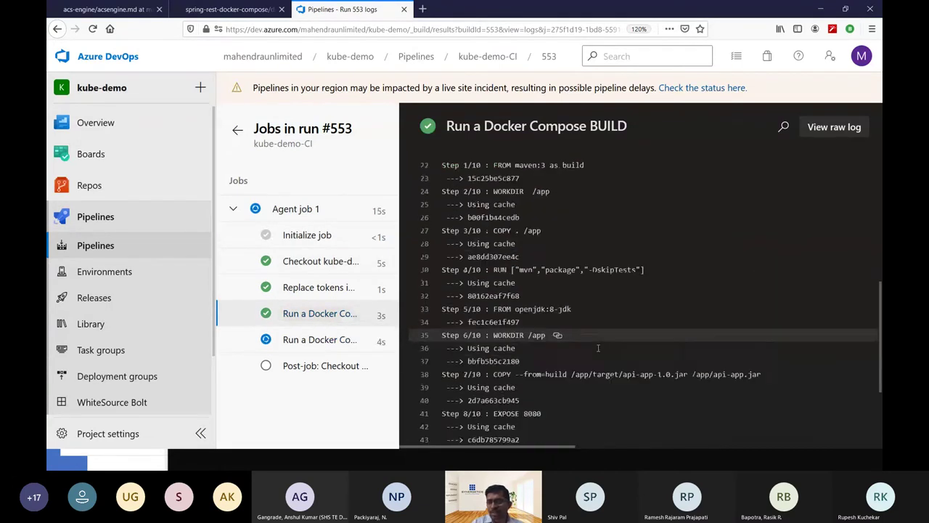
{"action": "scroll", "coordinate": [596, 346], "scroll_direction": "down", "scroll_amount": 3}
Check the Docker Compose PUSH log showing mydb pushed to myacr101.
{"action": "left_click", "coordinate": [320, 339]}
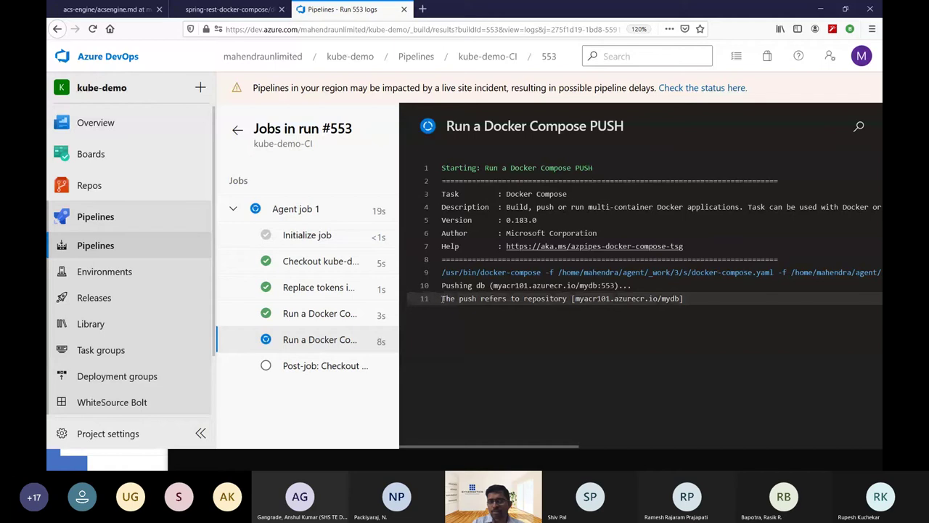
{"action": "left_click_drag", "start_coordinate": [443, 299], "coordinate": [703, 299]}
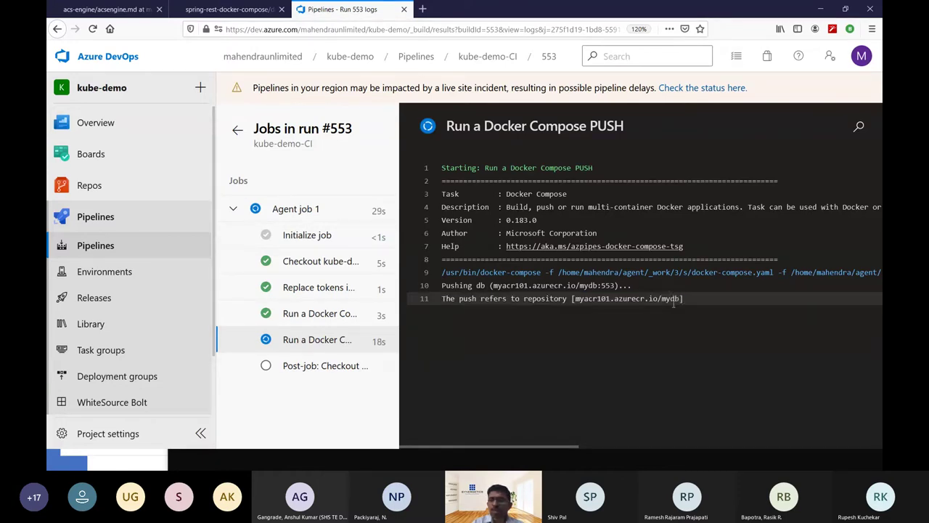
{"action": "double_click", "coordinate": [674, 299]}
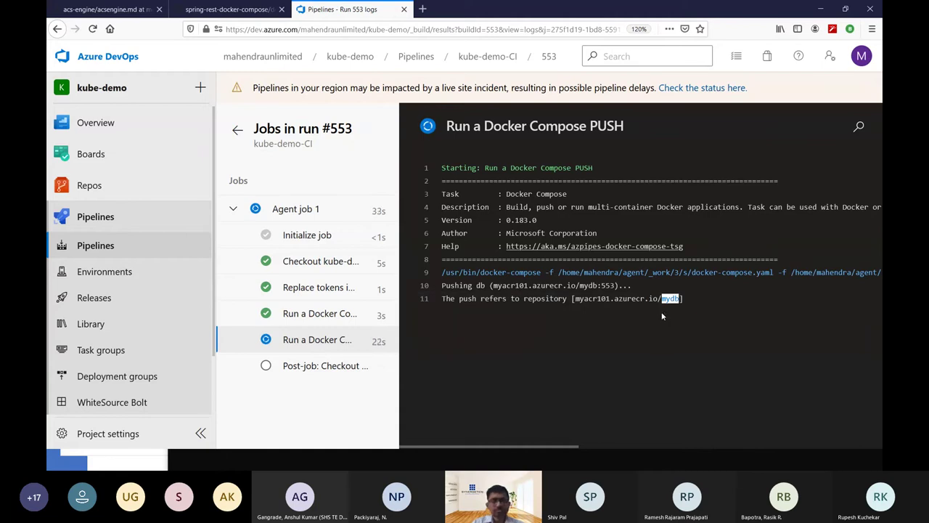
{"action": "left_click", "coordinate": [577, 331]}
{"action": "key", "text": "alt+Tab"}
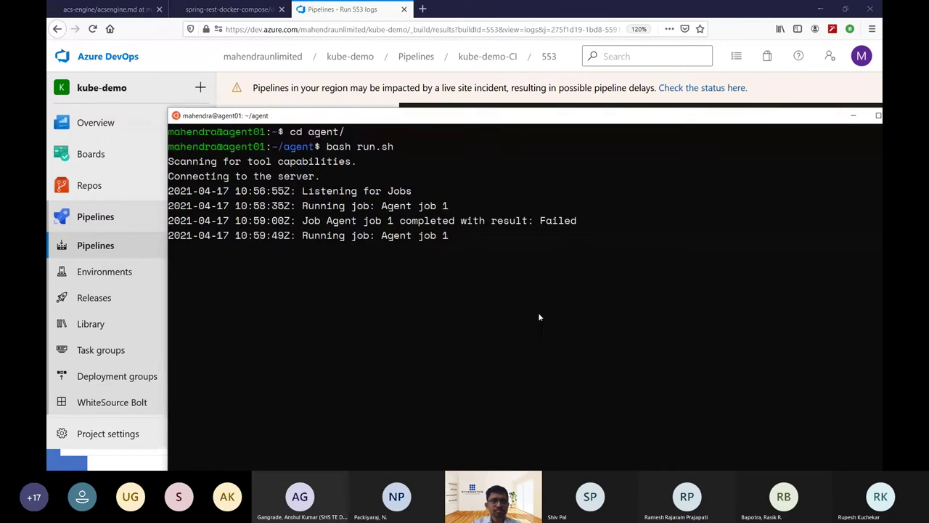
{"action": "key", "text": "alt+Tab"}
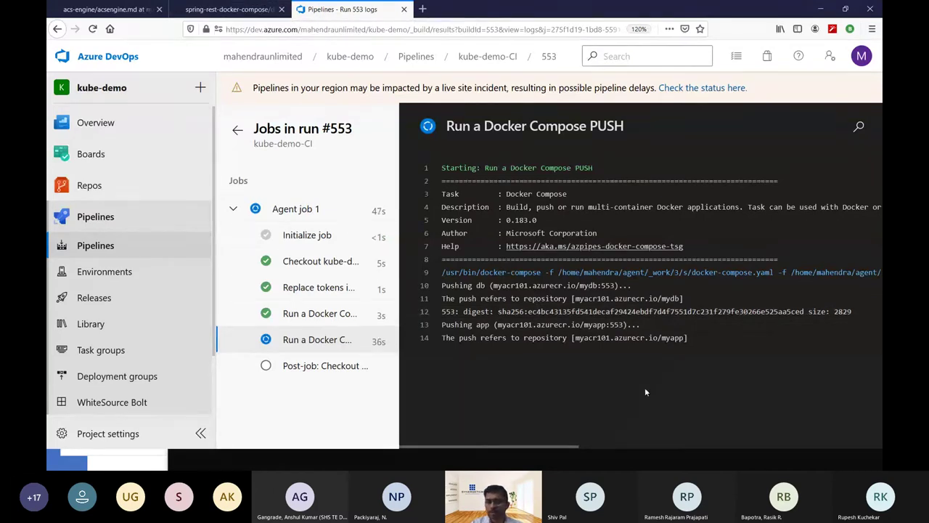
Open the myacr101 container registry's Repositories list in the Azure portal.
{"action": "key", "text": "alt+Tab"}
{"action": "key", "text": "alt+Tab"}
{"action": "key", "text": "alt+Tab"}
{"action": "key", "text": "alt+Tab"}
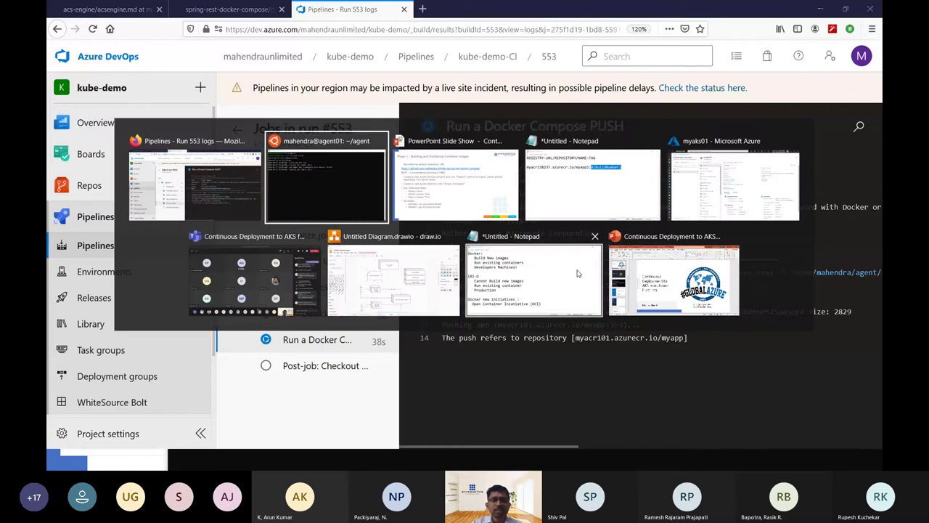
{"action": "key", "text": "alt+Tab"}
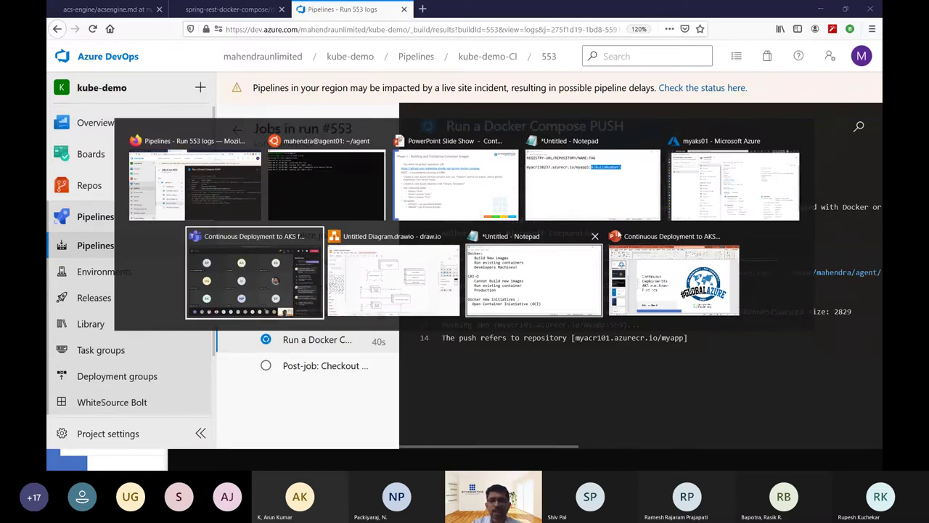
{"action": "left_click", "coordinate": [743, 172]}
{"action": "left_click", "coordinate": [283, 9]}
{"action": "type", "text": "c"}
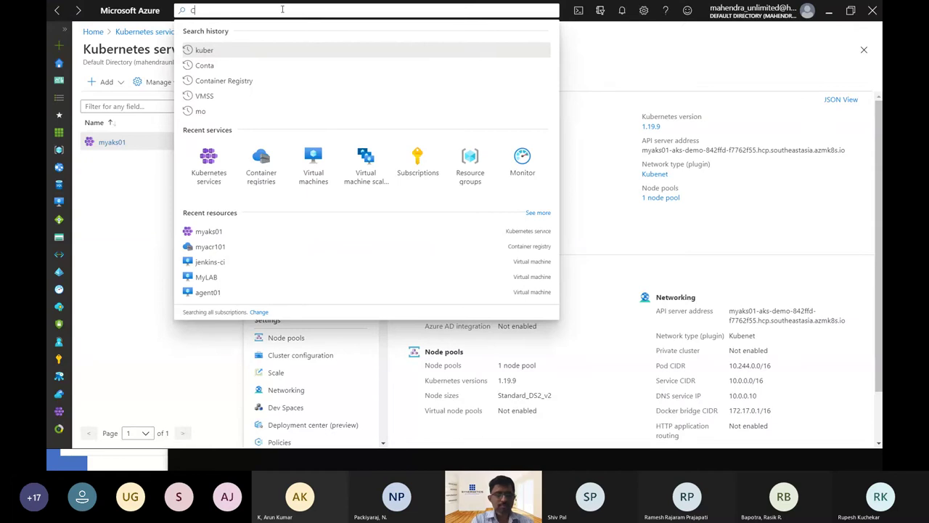
{"action": "type", "text": "ontainer"}
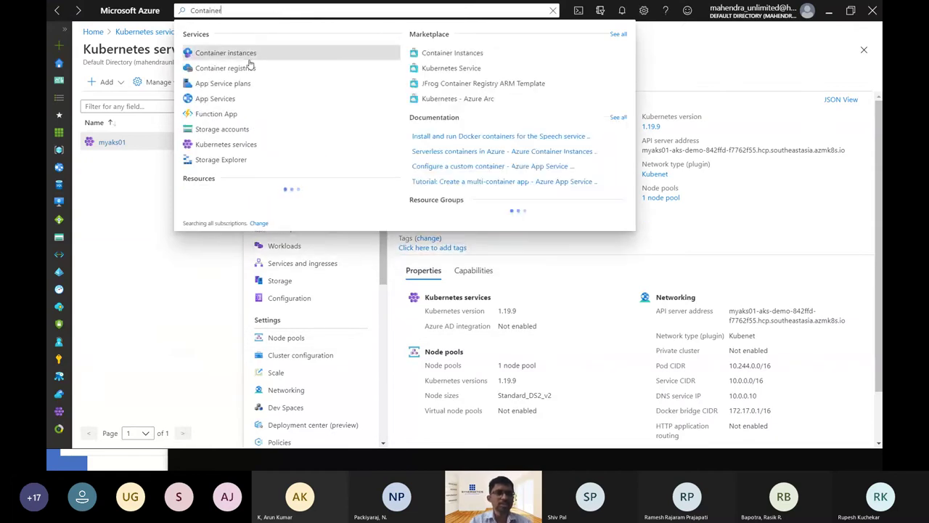
{"action": "left_click", "coordinate": [249, 68]}
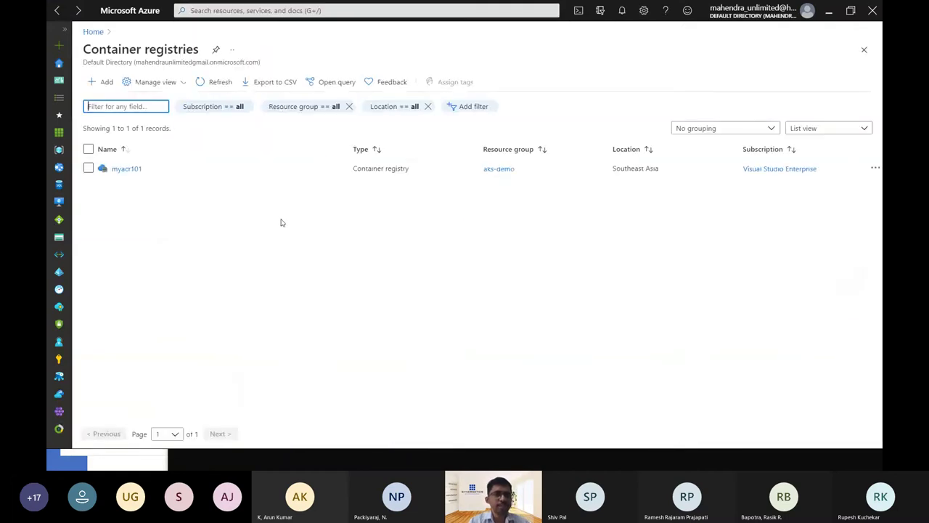
{"action": "left_click", "coordinate": [126, 169]}
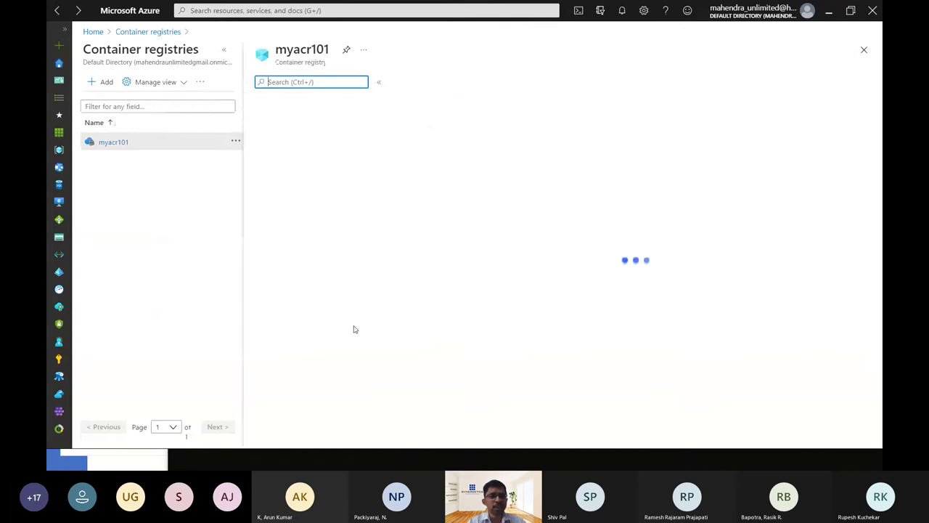
{"action": "left_click", "coordinate": [337, 357]}
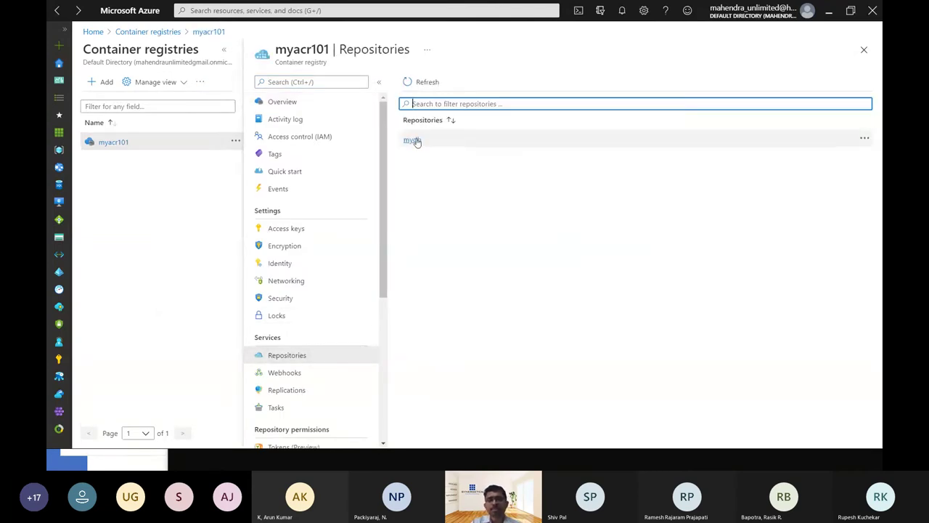
{"action": "left_click", "coordinate": [421, 82]}
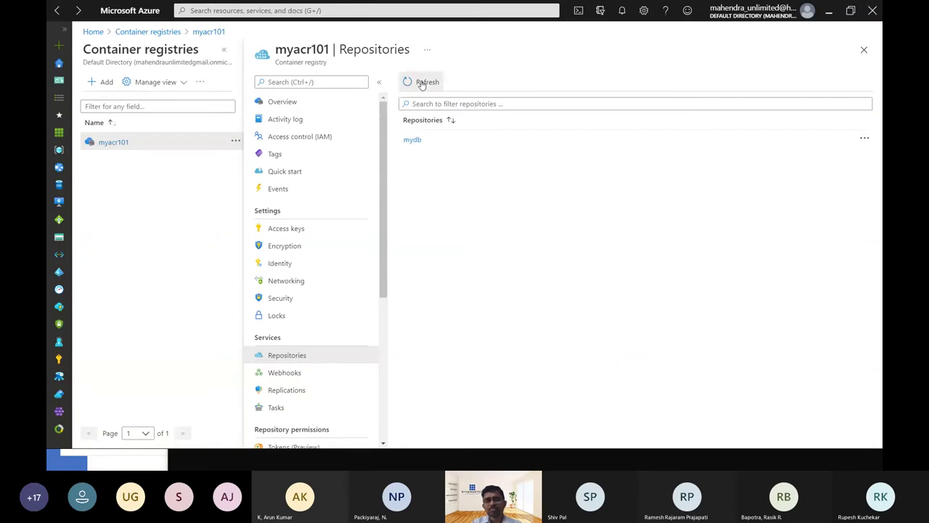
Confirm the mydb and myapp repositories each hold tag 553.
{"action": "key", "text": "alt+Tab"}
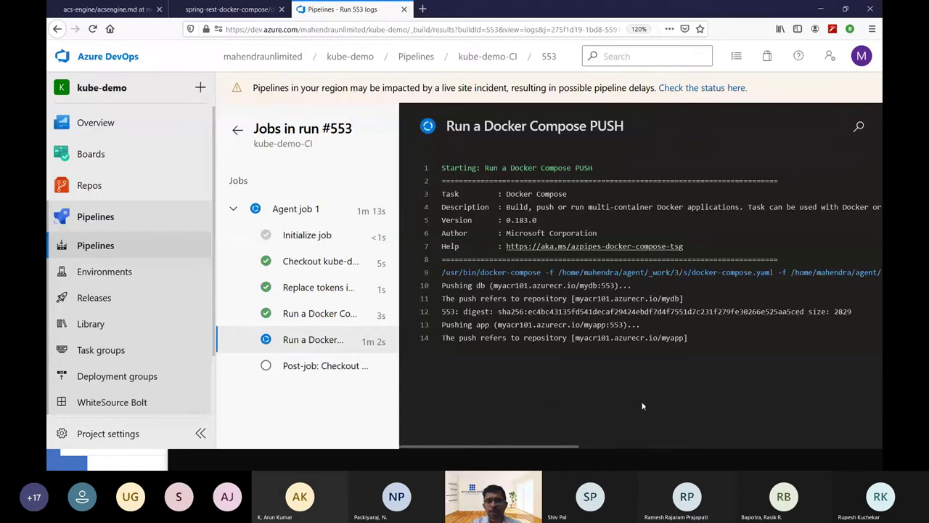
{"action": "key", "text": "alt+Tab"}
{"action": "left_click", "coordinate": [427, 82]}
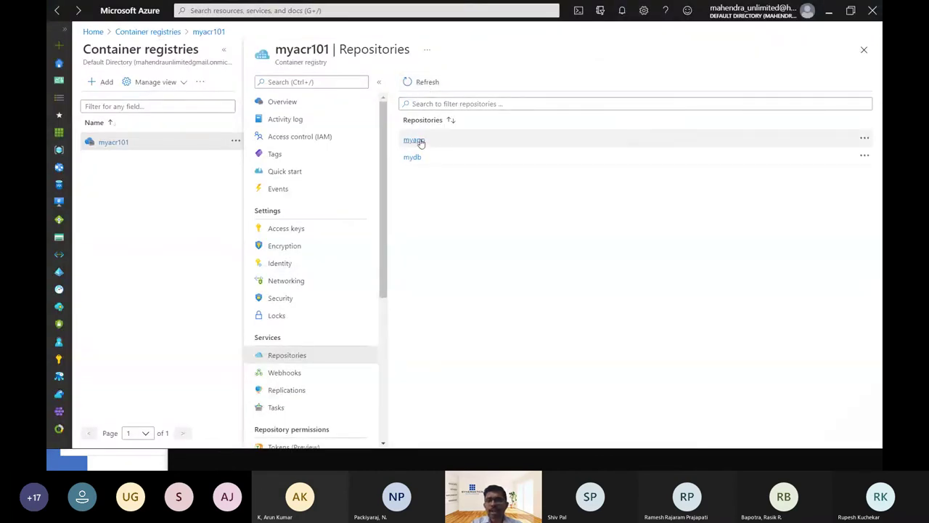
{"action": "left_click", "coordinate": [412, 158]}
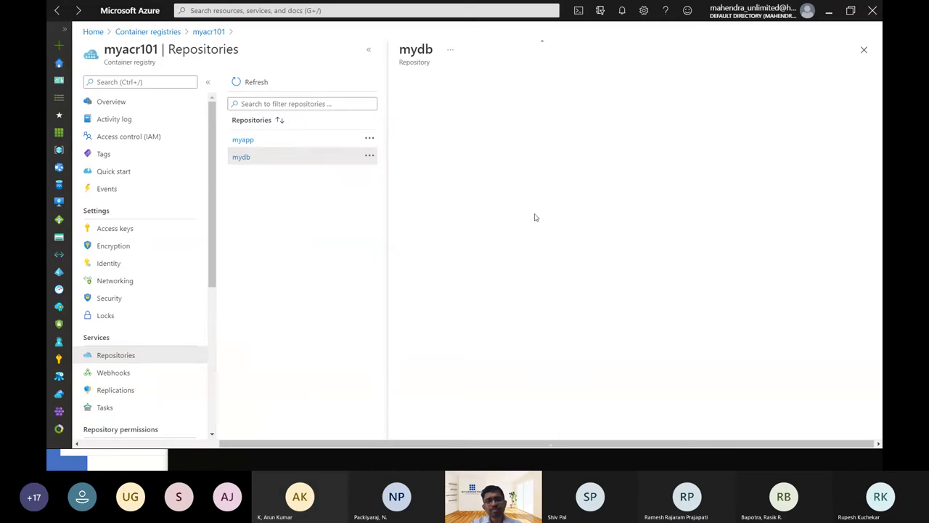
{"action": "left_click", "coordinate": [243, 140]}
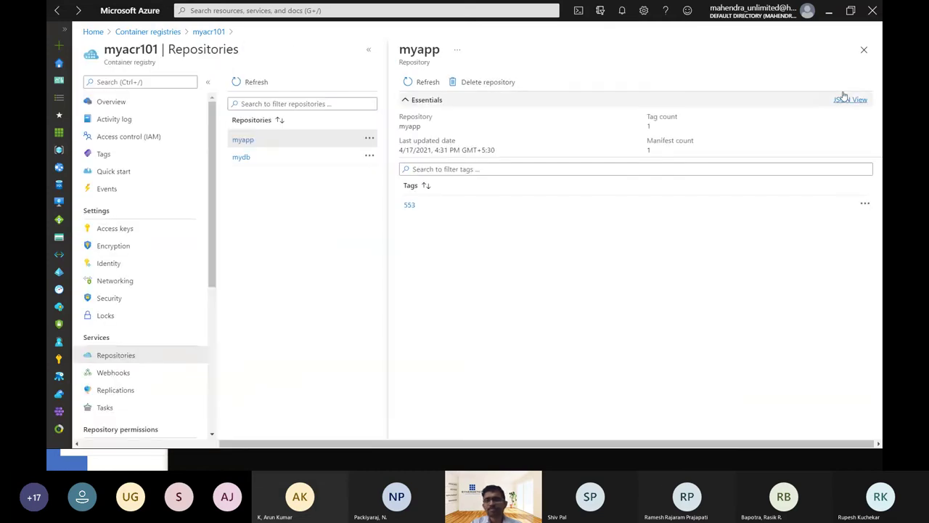
{"action": "left_click", "coordinate": [863, 51]}
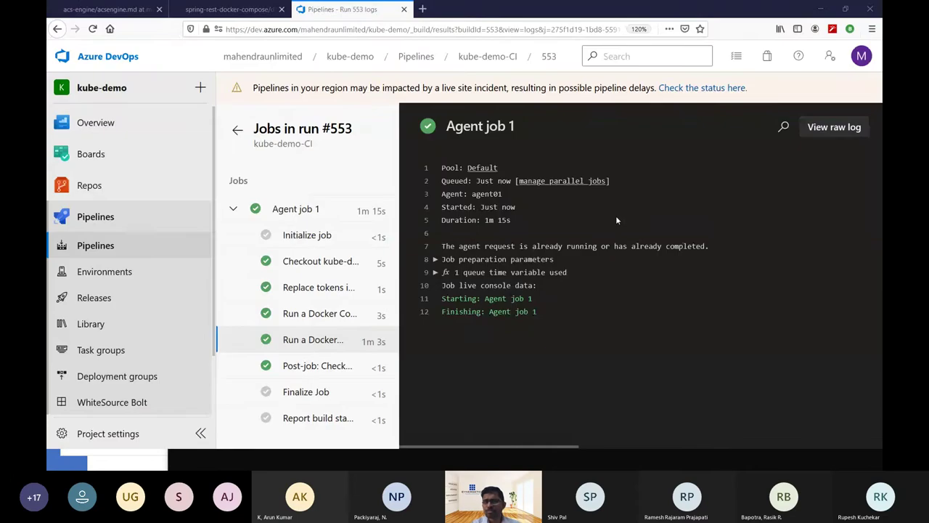
{"action": "key", "text": "alt+Tab"}
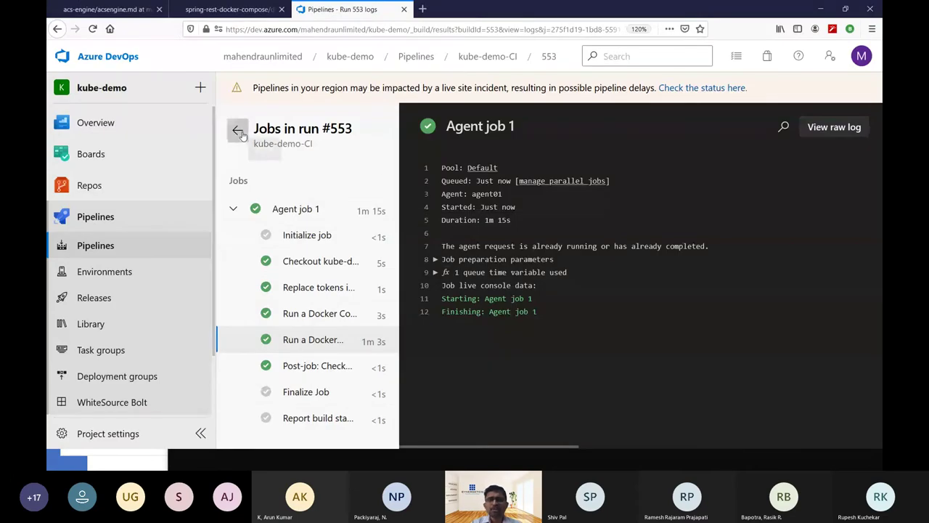
{"action": "left_click", "coordinate": [237, 130]}
{"action": "key", "text": "alt+Tab"}
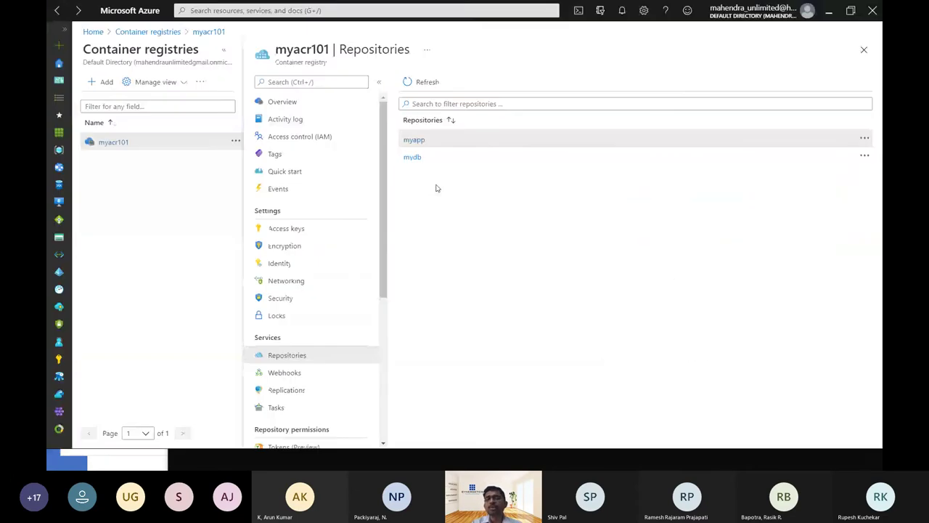
{"action": "key", "text": "alt+Tab"}
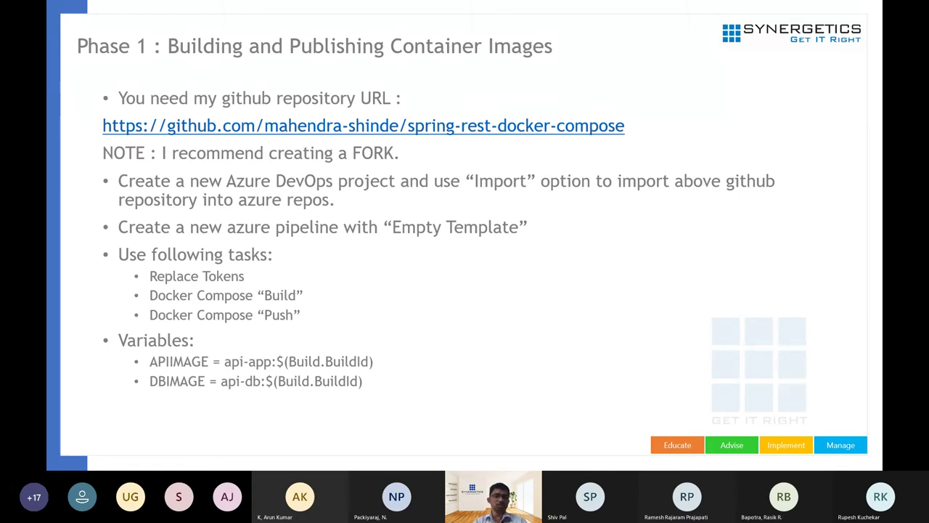
{"action": "key", "text": "Right"}
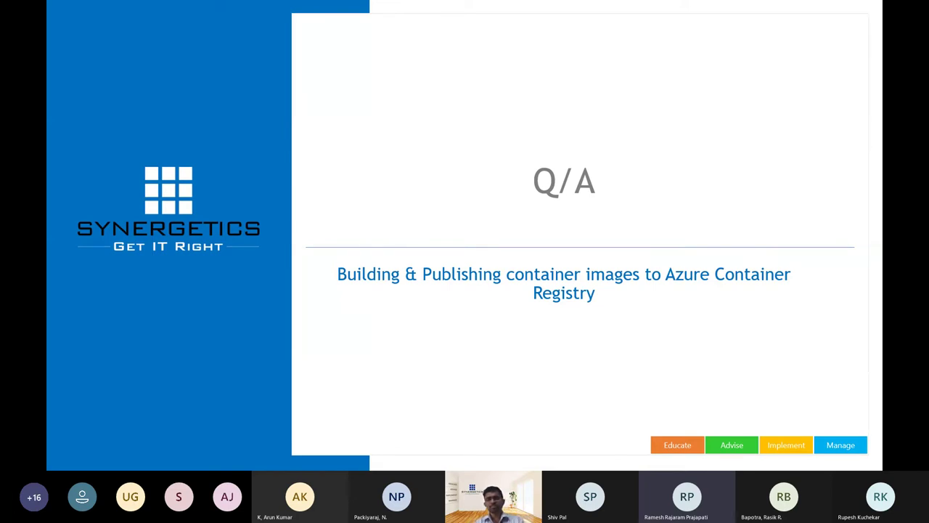
{"action": "key", "text": "alt+Tab"}
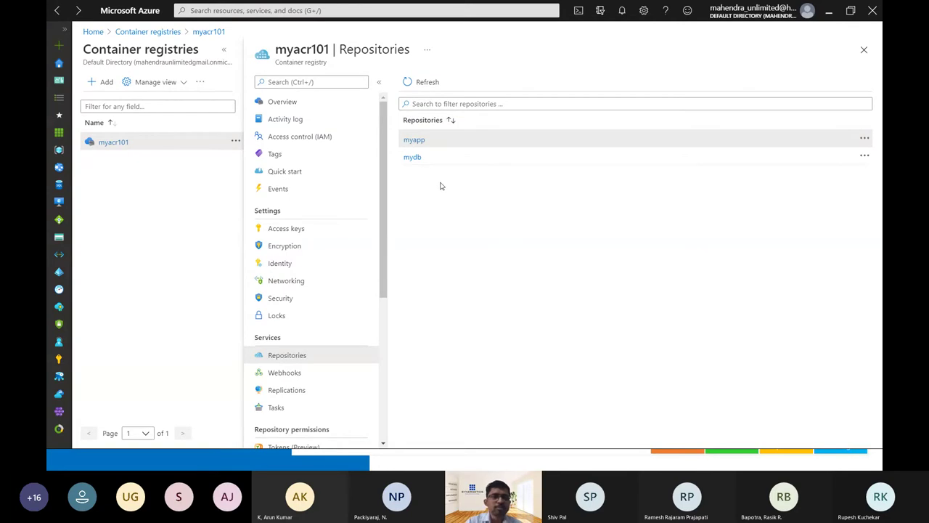
Open Agent job 1 logs of kube-demo-CI run #553 from the Build pipelines list.
{"action": "key", "text": "alt+Tab"}
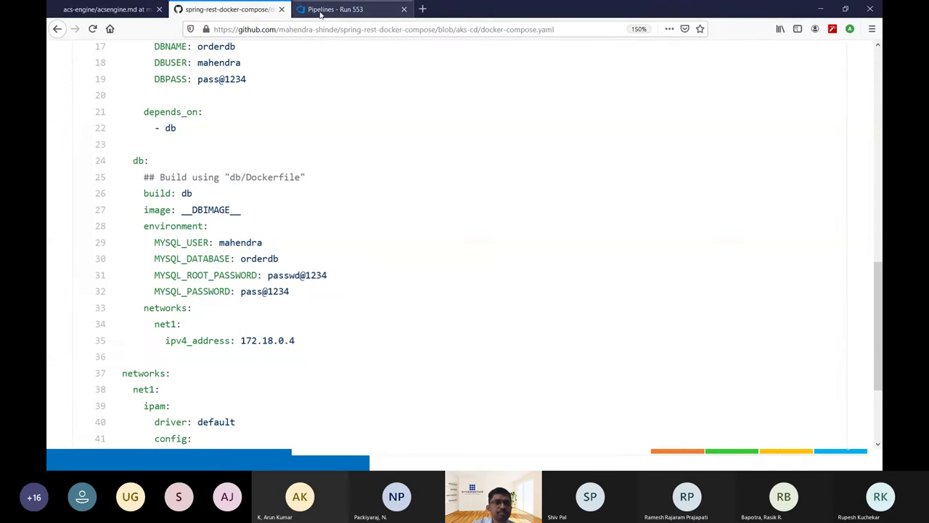
{"action": "left_click", "coordinate": [320, 10]}
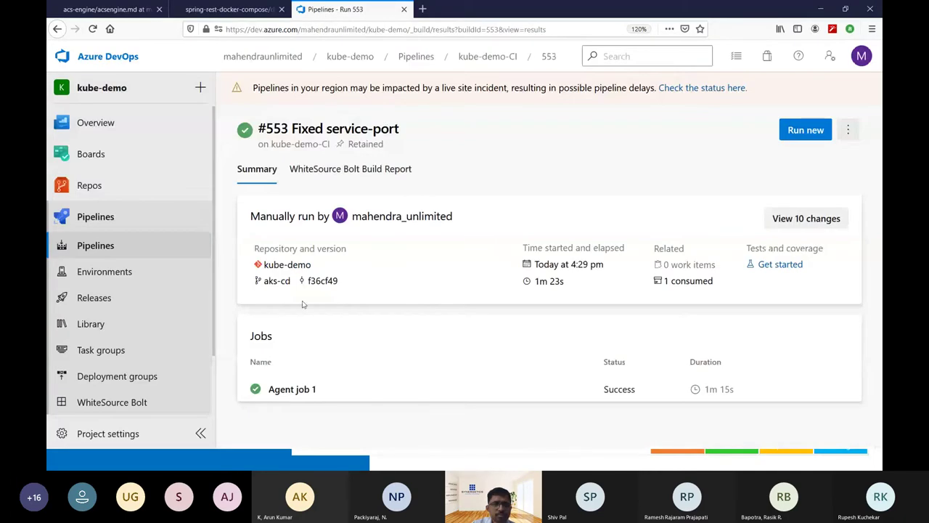
{"action": "left_click", "coordinate": [123, 246]}
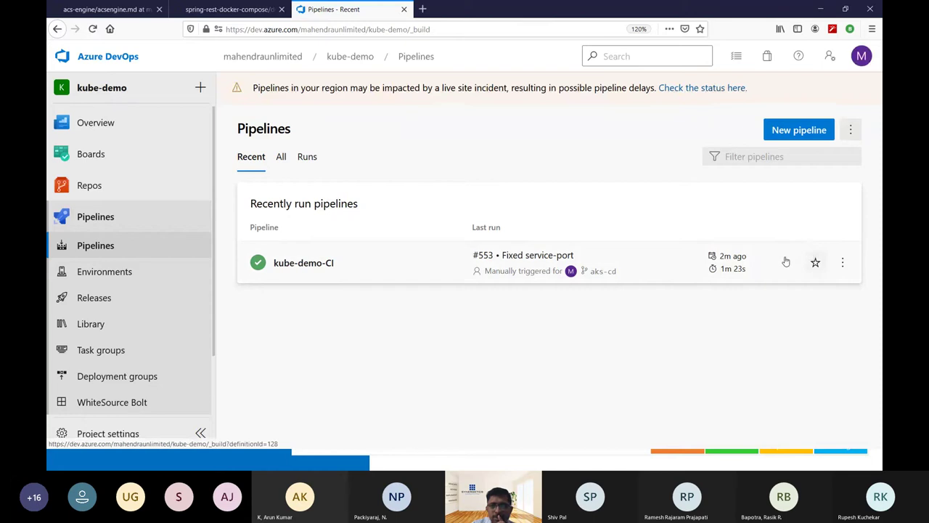
{"action": "left_click", "coordinate": [786, 261]}
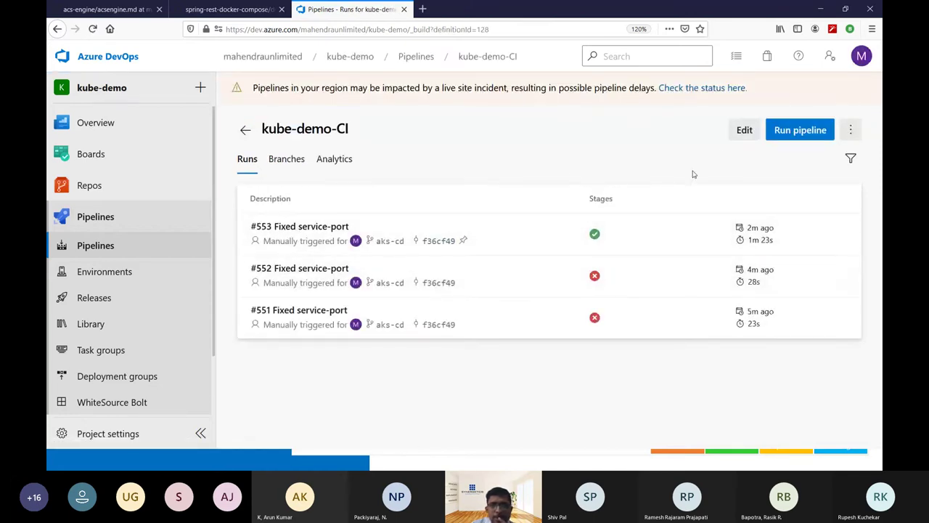
{"action": "left_click", "coordinate": [743, 132]}
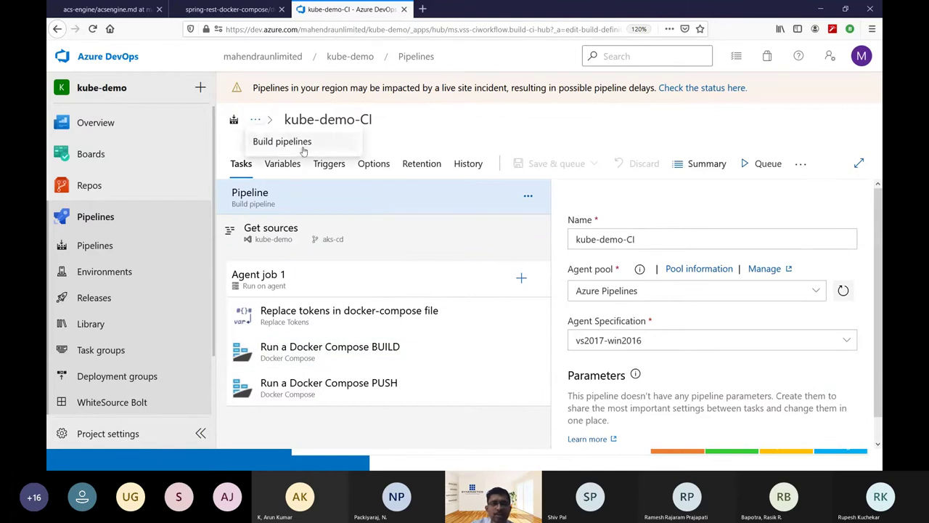
{"action": "left_click", "coordinate": [303, 149]}
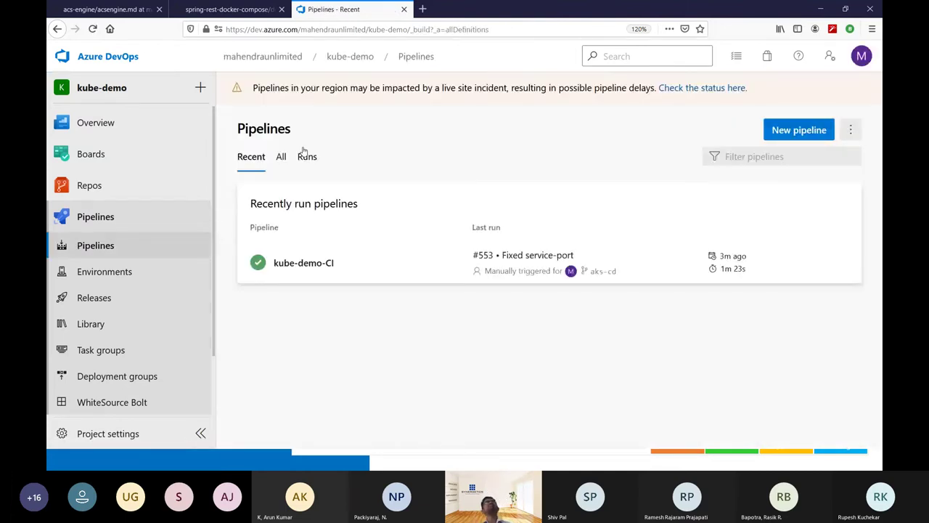
{"action": "left_click", "coordinate": [368, 273]}
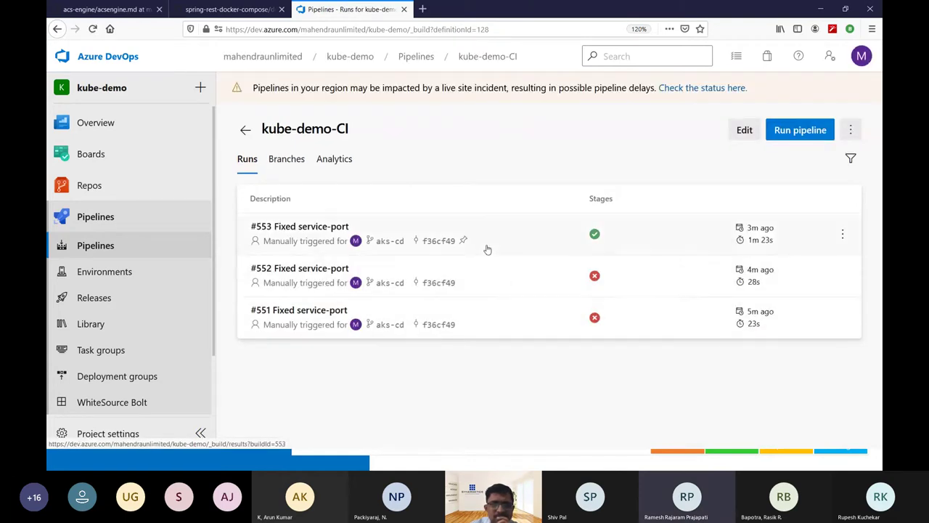
{"action": "left_click", "coordinate": [538, 254]}
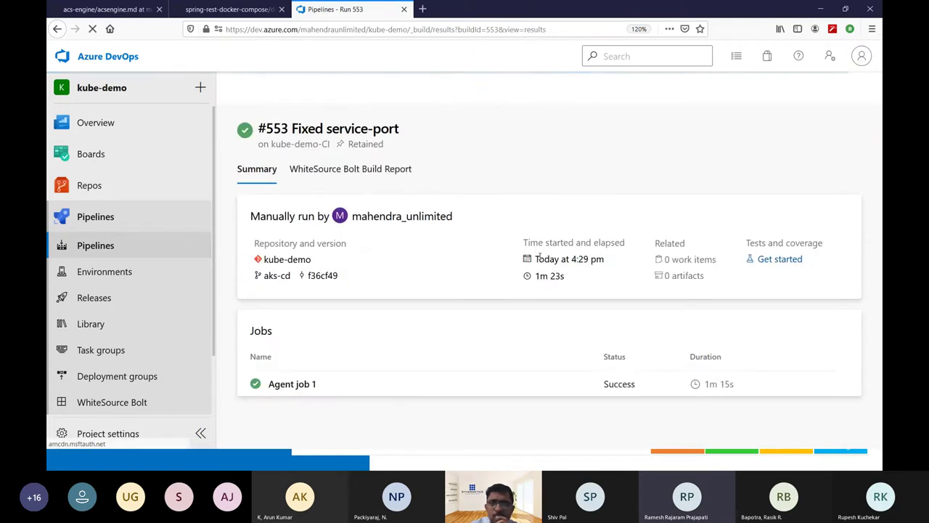
{"action": "left_click", "coordinate": [528, 391]}
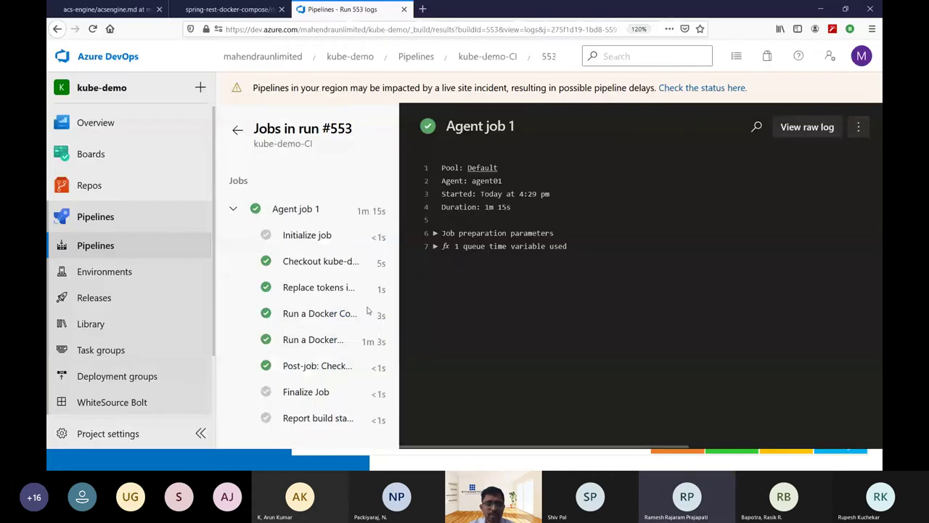
Switch from the PowerPoint Q/A slide show to the agent01 Ubuntu terminal.
{"action": "key", "text": "alt+Tab"}
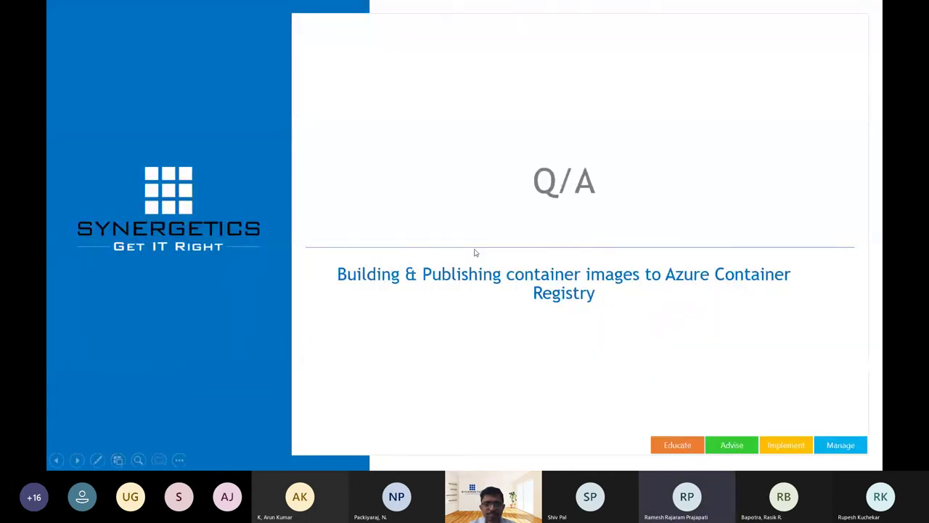
{"action": "key", "text": "alt+Tab"}
{"action": "key", "text": "alt+Tab"}
{"action": "key", "text": "alt+Tab"}
{"action": "key", "text": "alt+Tab"}
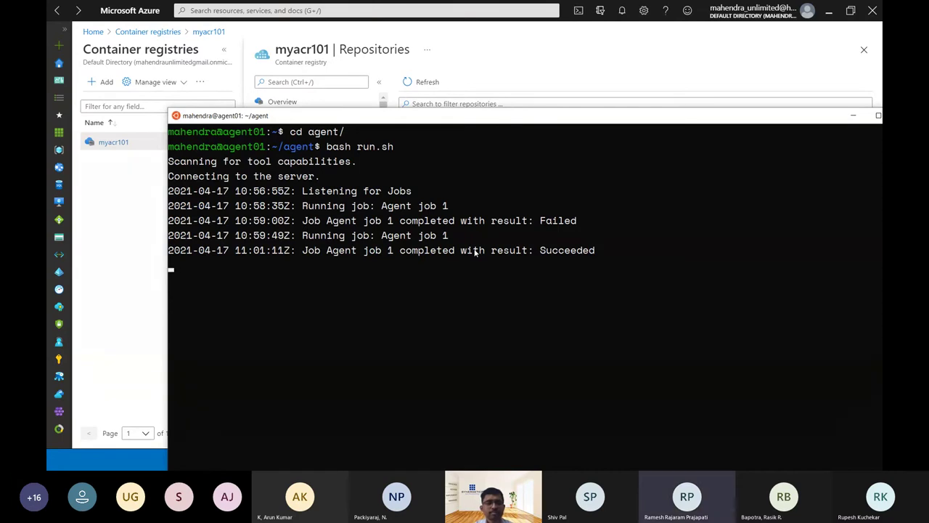
Stop the running agent with Ctrl+C and list the agent folder's files.
{"action": "key", "text": "ctrl+c"}
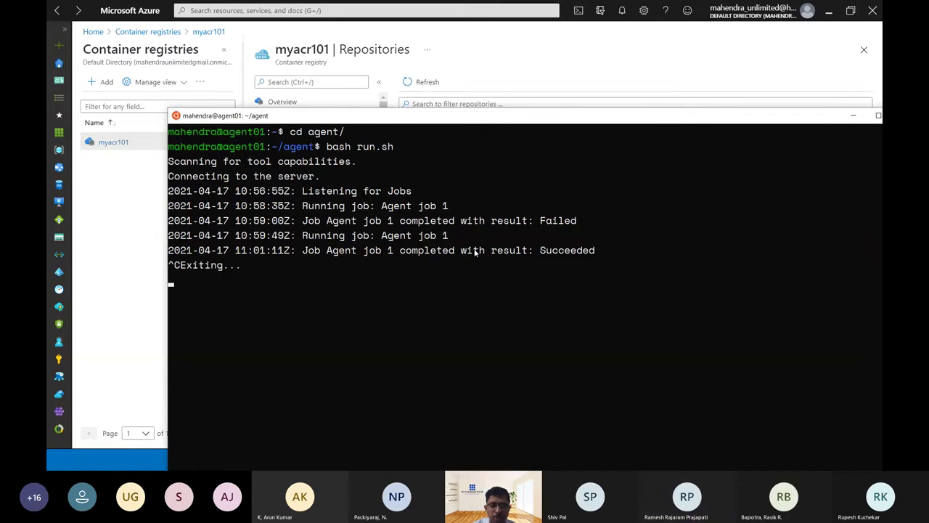
{"action": "type", "text": "cd w"}
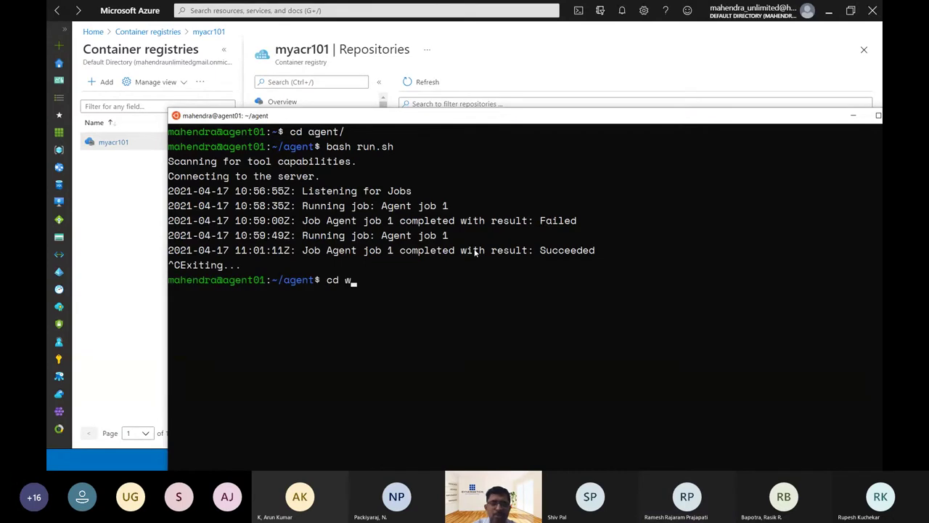
{"action": "key", "text": "BackSpace"}
{"action": "key", "text": "BackSpace"}
{"action": "key", "text": "BackSpace"}
{"action": "key", "text": "BackSpace"}
{"action": "type", "text": "ls"}
{"action": "key", "text": "Return"}
Navigate into the agent's _work/1/s sources folder.
{"action": "type", "text": "cd "}
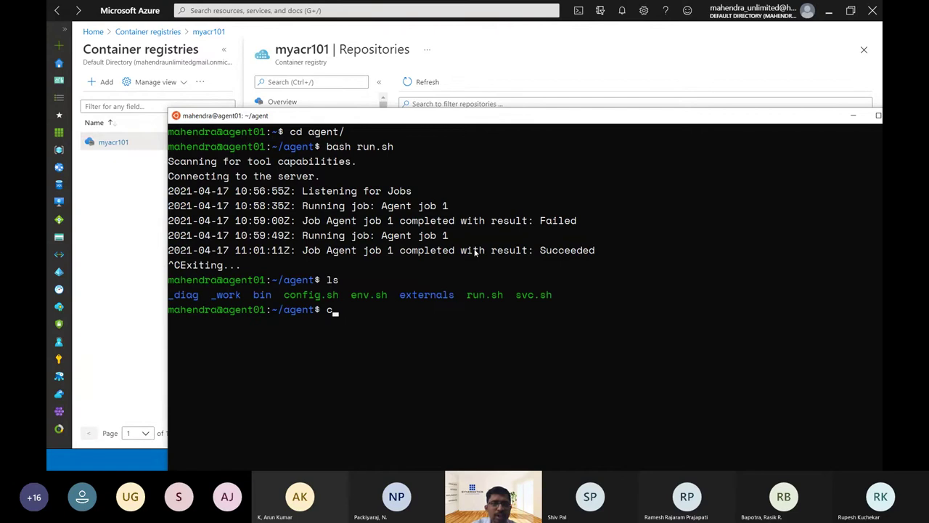
{"action": "type", "text": "_work/"}
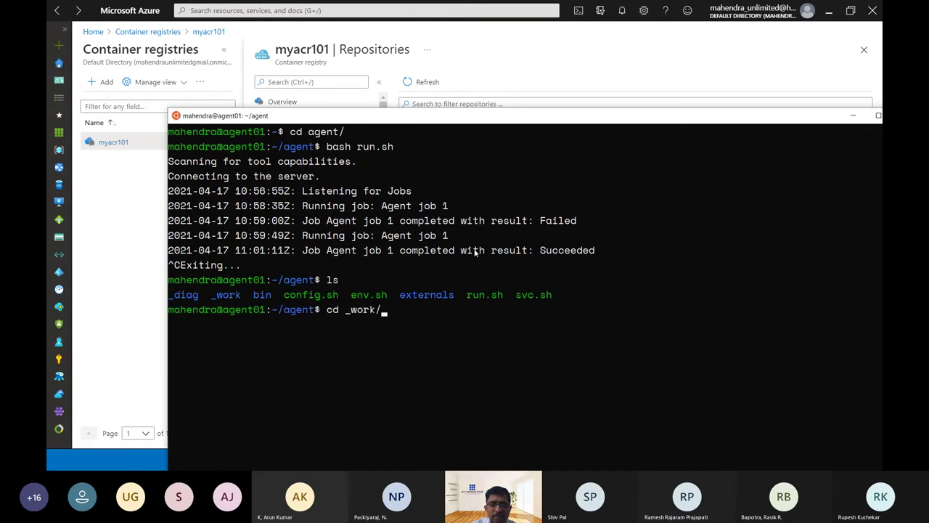
{"action": "key", "text": "Return"}
{"action": "type", "text": "ls"}
{"action": "key", "text": "Return"}
{"action": "type", "text": "cd "}
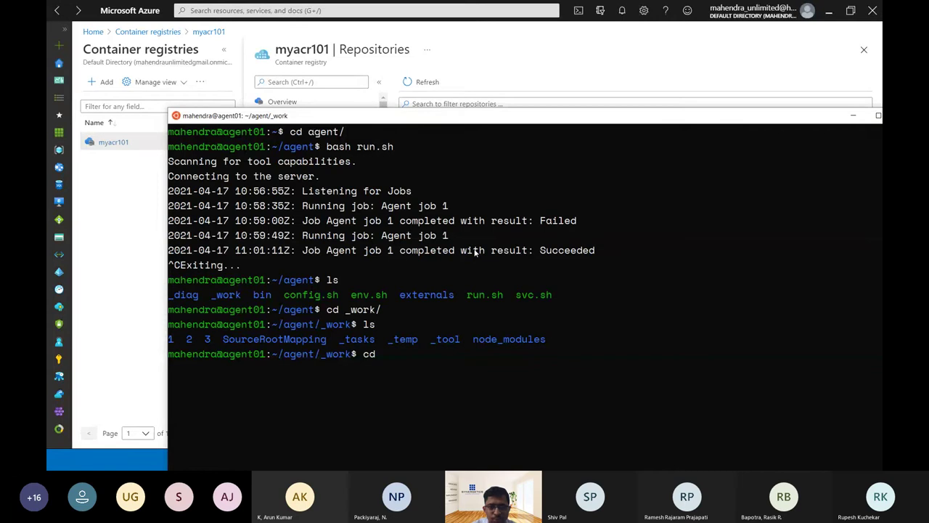
{"action": "type", "text": "1"}
{"action": "key", "text": "Return"}
{"action": "type", "text": "ls"}
{"action": "key", "text": "Return"}
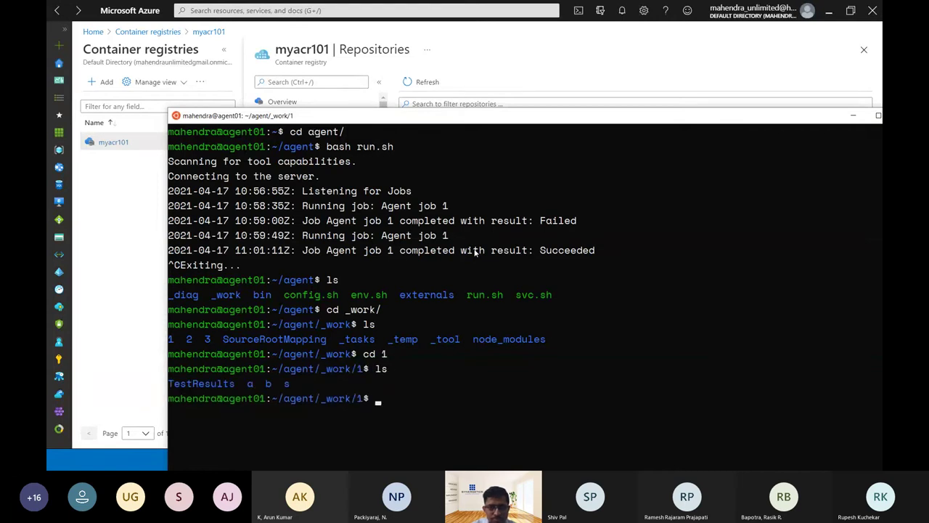
{"action": "type", "text": "cd s"}
{"action": "key", "text": "Return"}
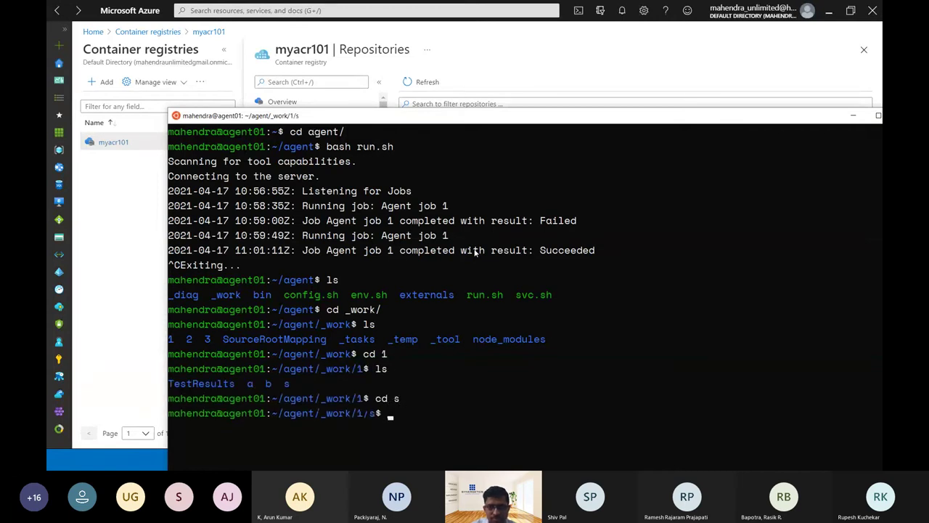
Print docker-compose.yaml, showing the api-app:538 and api-db:538 image lines.
{"action": "key", "text": "ctrl+l"}
{"action": "type", "text": "ls"}
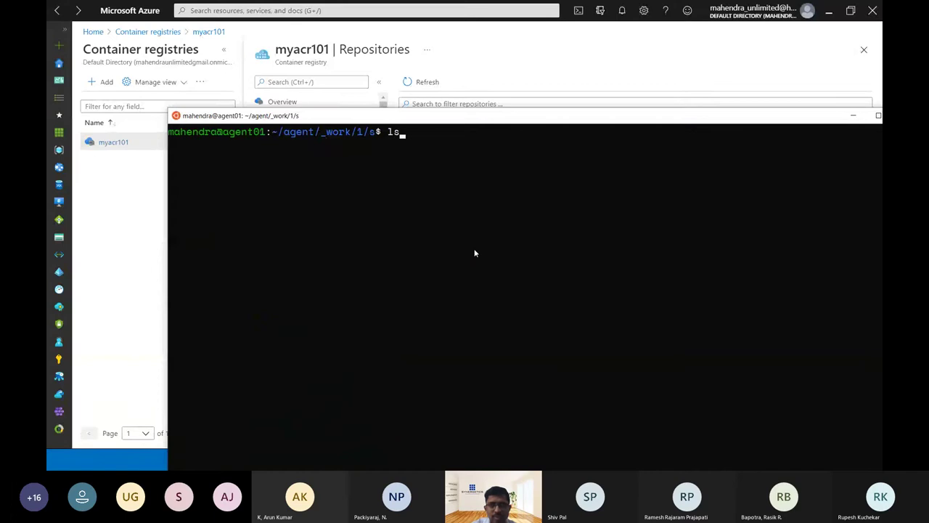
{"action": "key", "text": "Return"}
{"action": "type", "text": "cat do"}
{"action": "key", "text": "Tab"}
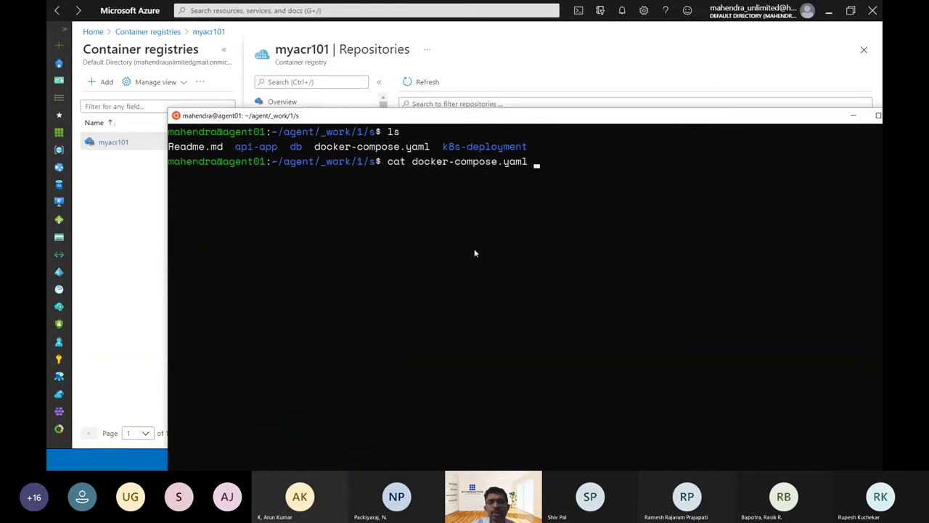
{"action": "key", "text": "Return"}
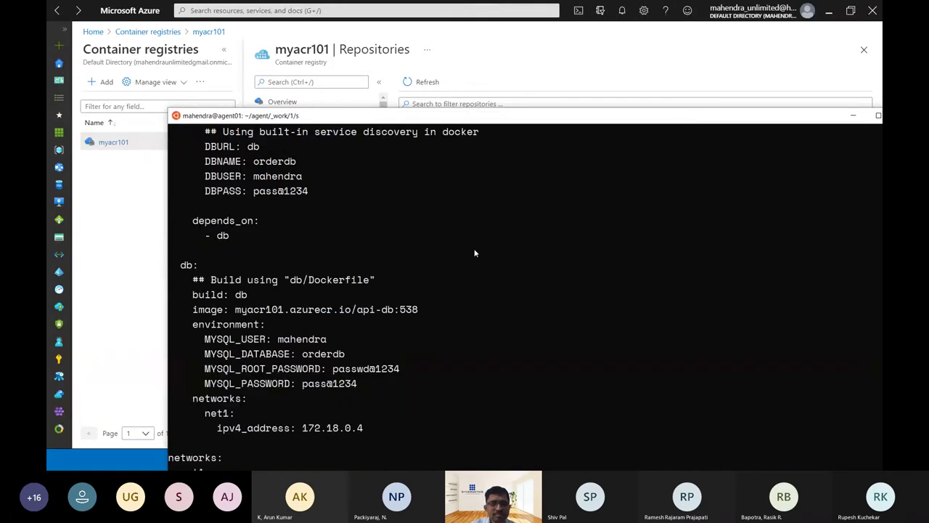
{"action": "left_click_drag", "start_coordinate": [176, 311], "coordinate": [461, 310]}
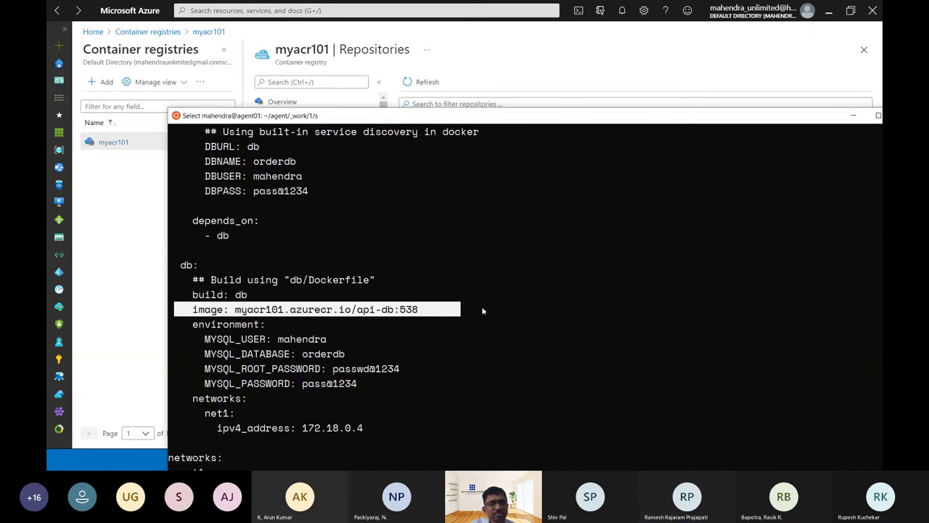
{"action": "scroll", "coordinate": [462, 308], "scroll_direction": "up", "scroll_amount": 2}
{"action": "scroll", "coordinate": [462, 308], "scroll_direction": "up", "scroll_amount": 3}
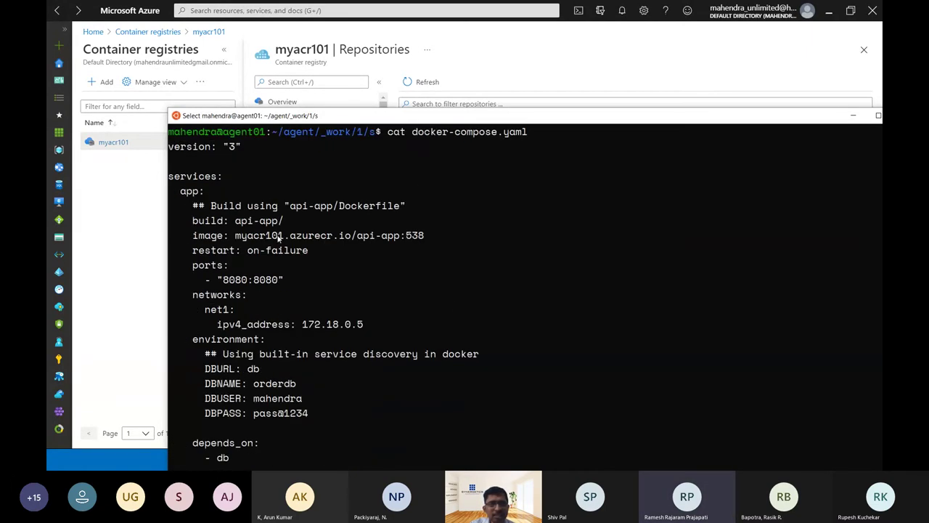
{"action": "left_click_drag", "start_coordinate": [178, 233], "coordinate": [442, 238]}
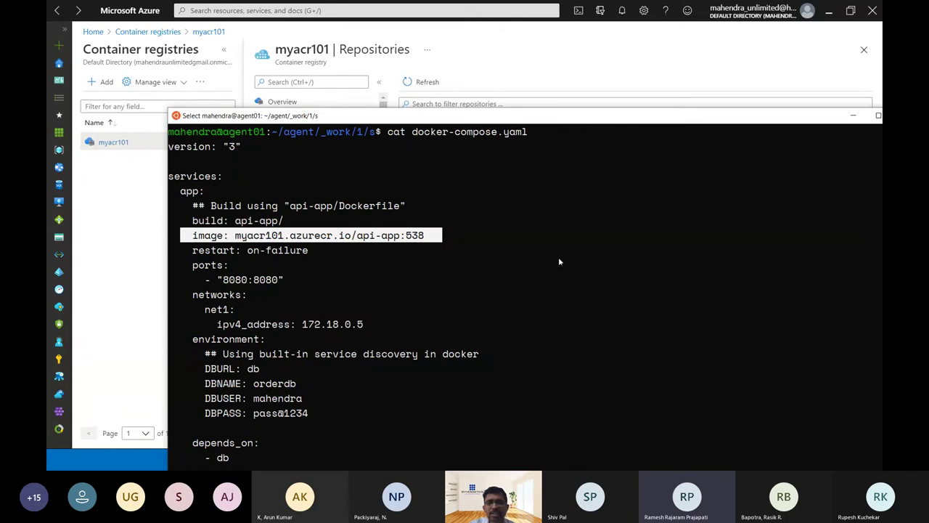
{"action": "left_click", "coordinate": [565, 70]}
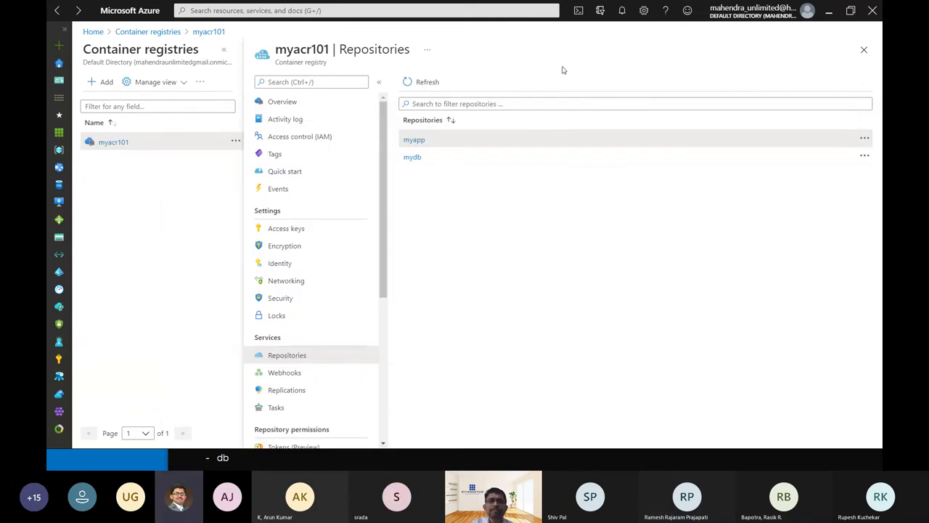
{"action": "key", "text": "alt+Tab"}
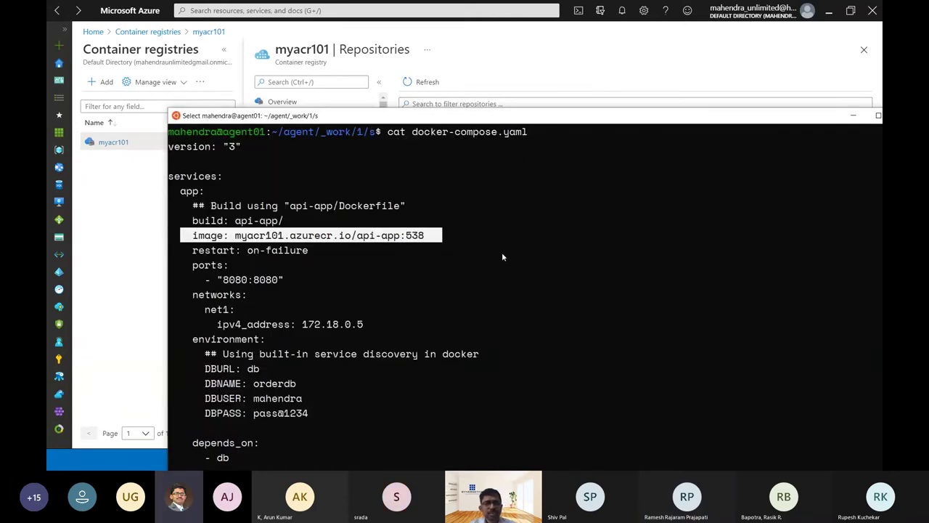
Relaunch the agent from its folder with bash run.sh and show the Phase 2 slide.
{"action": "key", "text": "ctrl+l"}
{"action": "type", "text": "cd "}
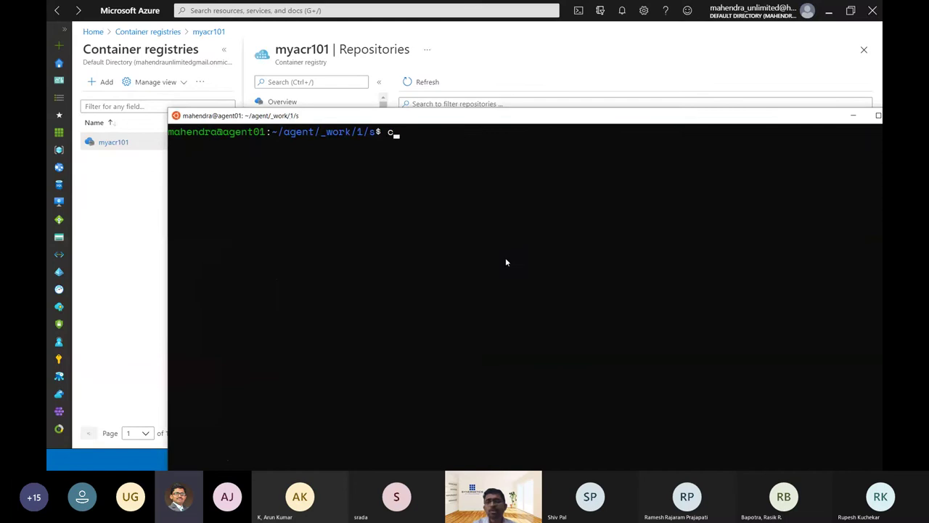
{"action": "type", "text": ".."}
{"action": "key", "text": "Return"}
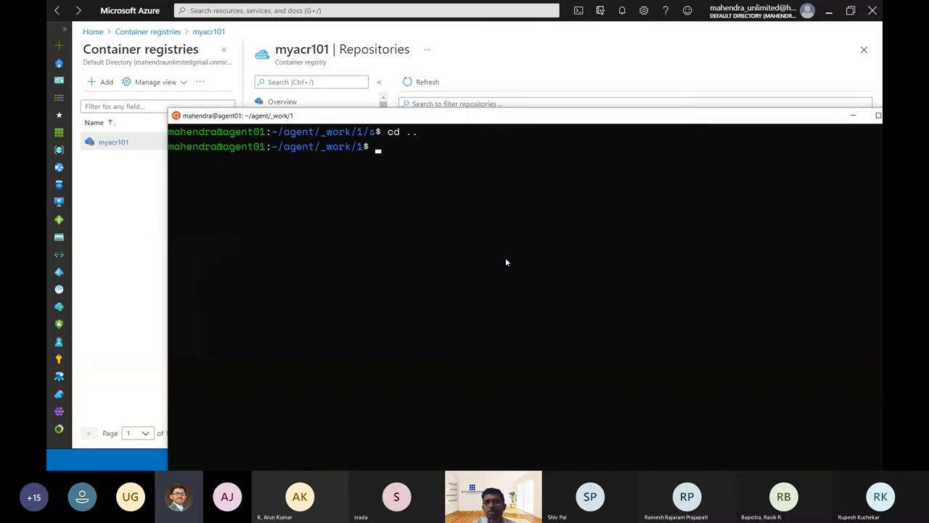
{"action": "type", "text": "cd .."}
{"action": "key", "text": "Return"}
{"action": "type", "text": "cd .."}
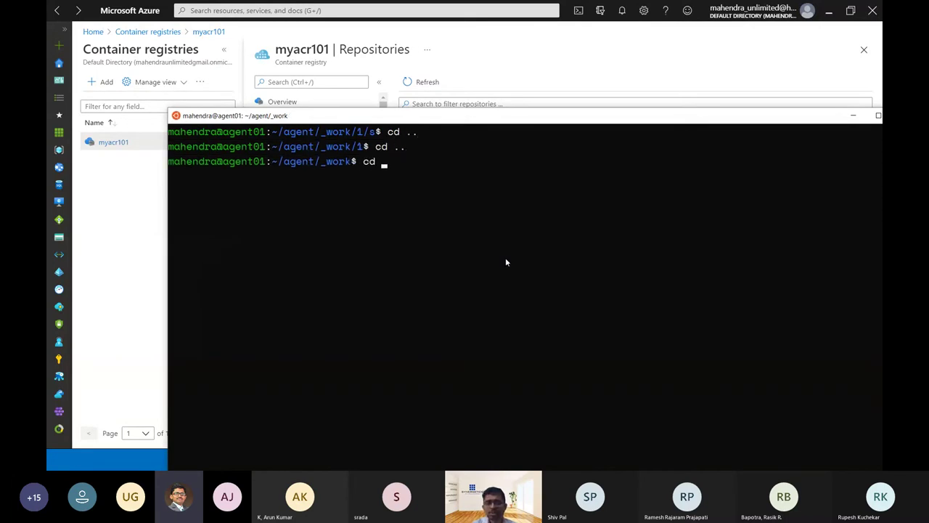
{"action": "key", "text": "Return"}
{"action": "type", "text": "bash run.sh"}
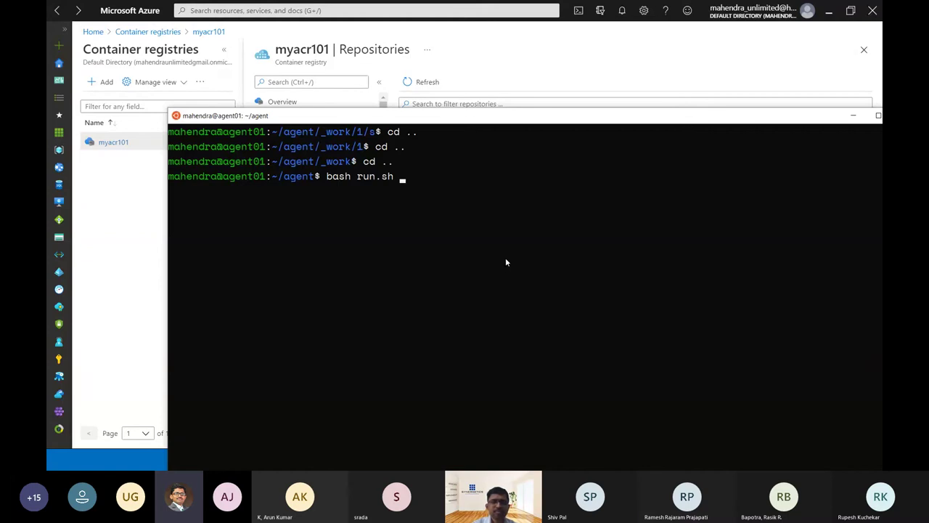
{"action": "key", "text": "Return"}
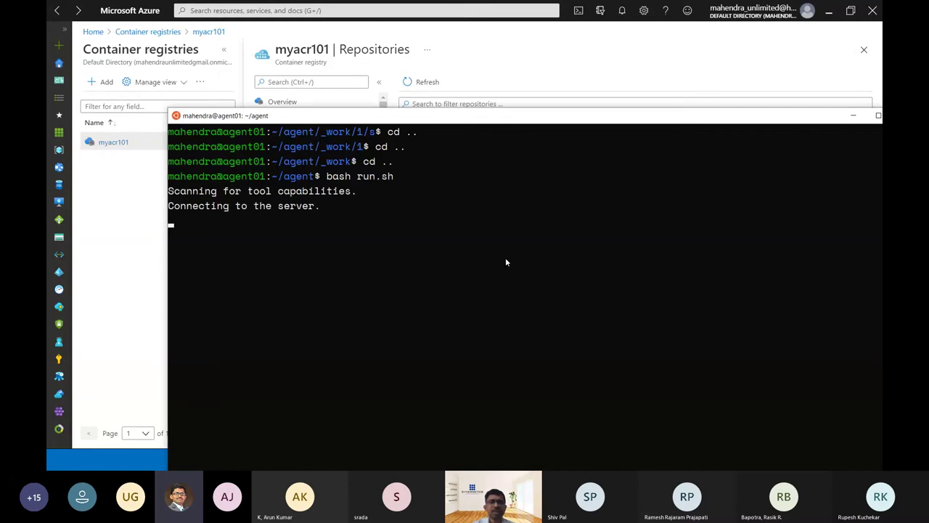
{"action": "key", "text": "alt+Tab"}
{"action": "key", "text": "alt+Tab"}
{"action": "key", "text": "alt+Tab"}
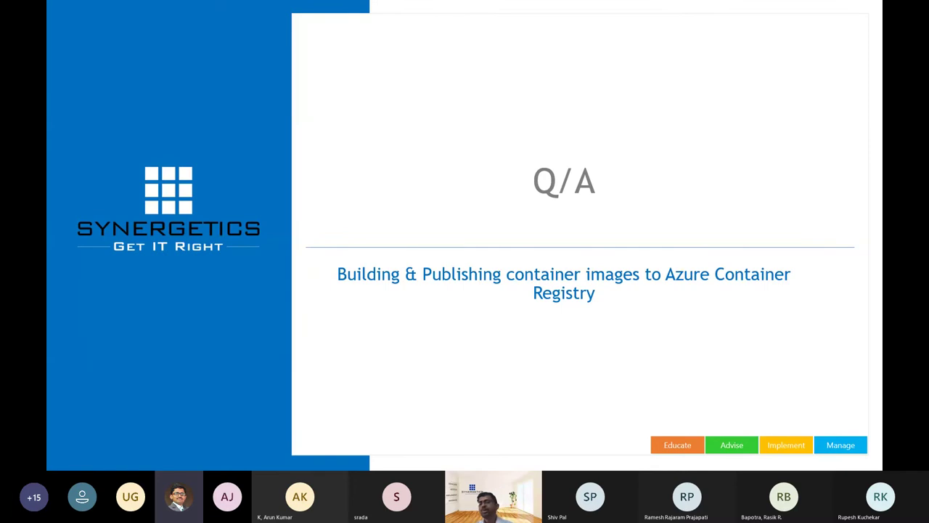
{"action": "key", "text": "Left"}
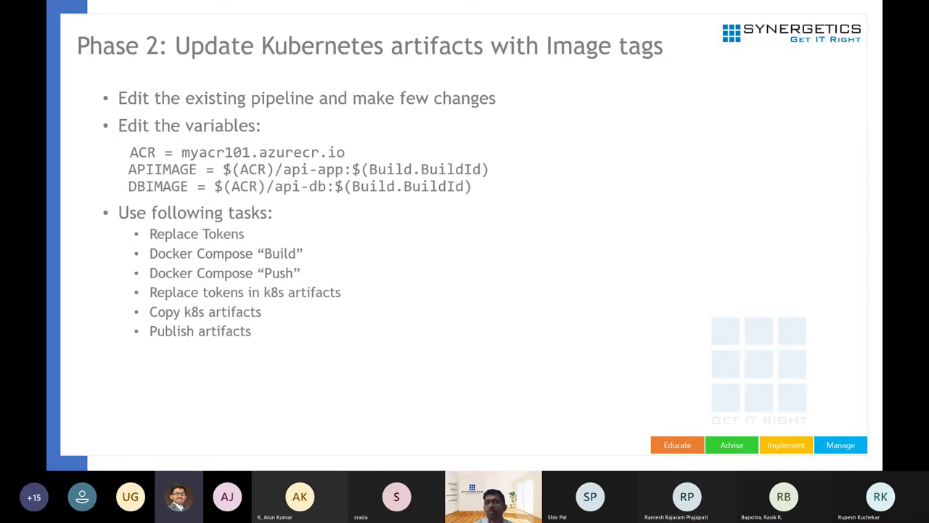
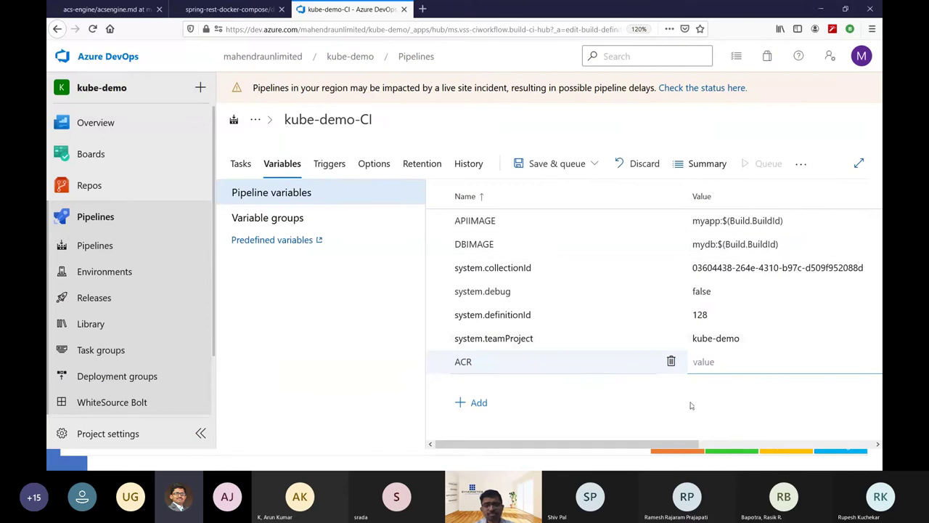
Paste myacr101.azurecr.io as the ACR value and put $(ACR)/ before the APIIMAGE and DBIMAGE values.
{"action": "type", "text": "myacr101.azurecr.io"}
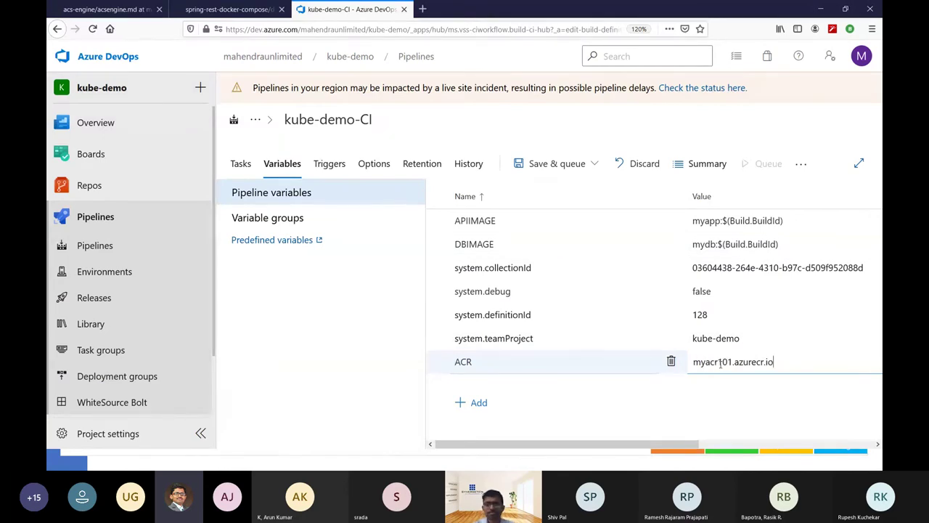
{"action": "left_click", "coordinate": [735, 218]}
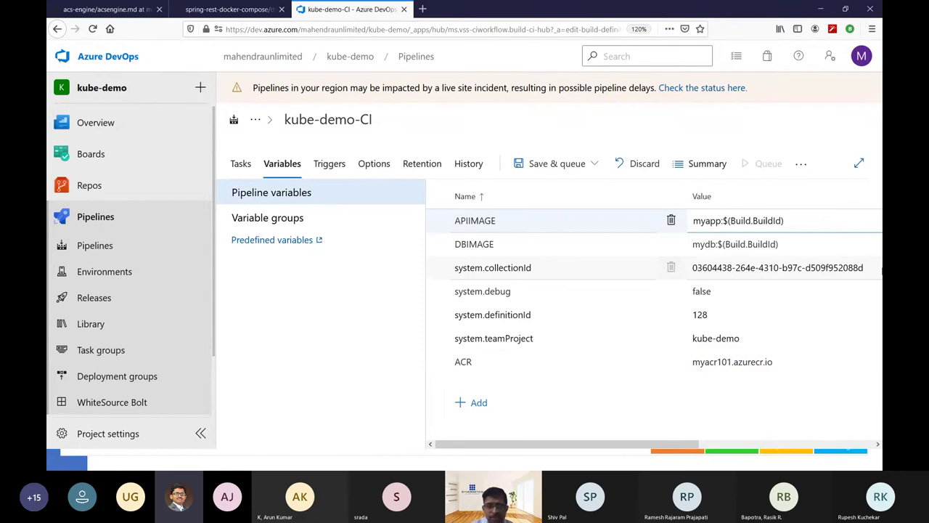
{"action": "type", "text": "$(AC"}
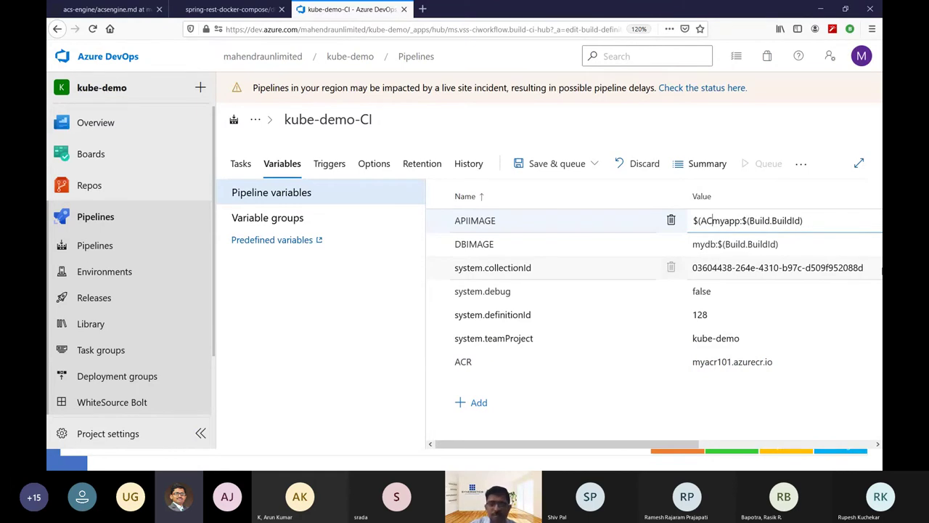
{"action": "type", "text": "R)/"}
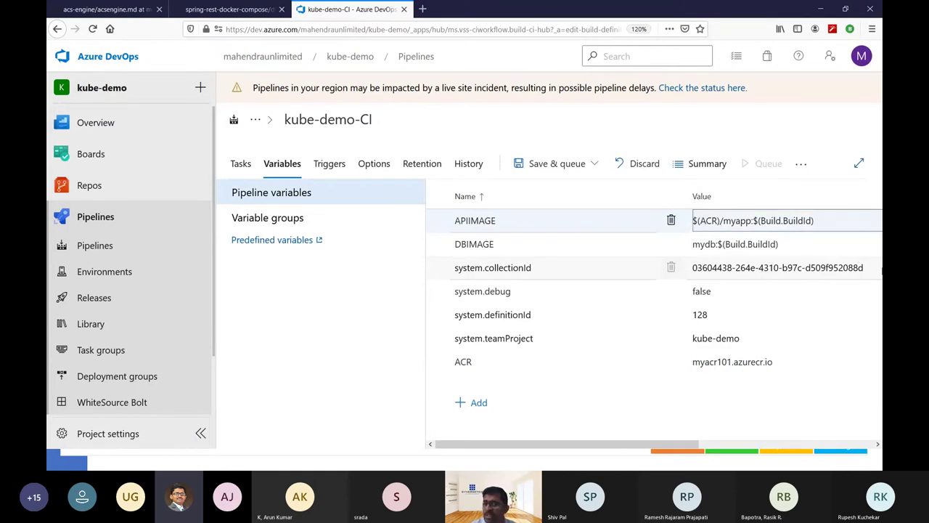
{"action": "left_click", "coordinate": [855, 240]}
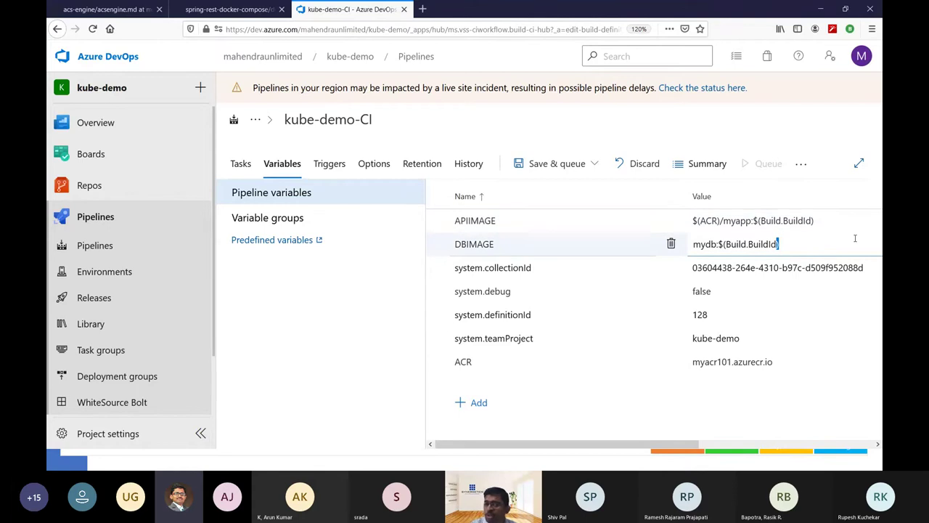
{"action": "type", "text": "$(ACR"}
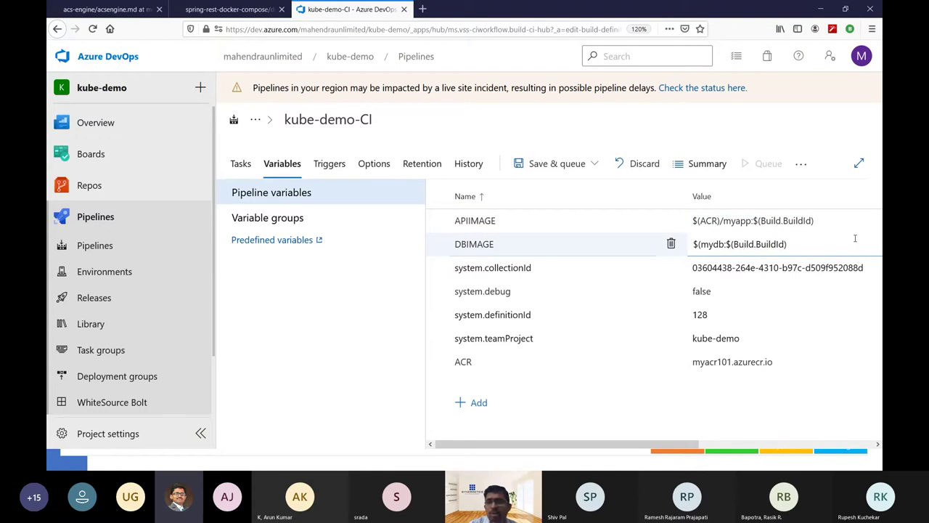
{"action": "type", "text": ")/"}
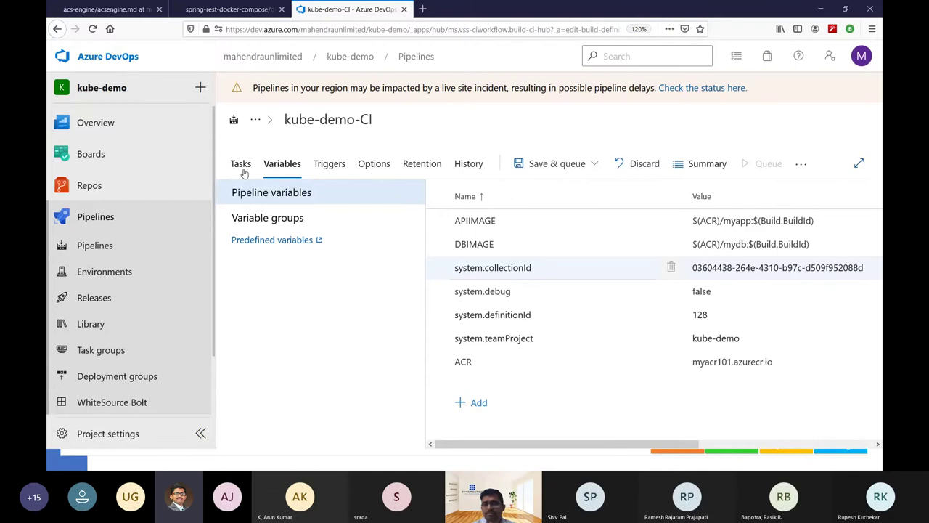
Add a Replace Tokens task, found by searching 'repla', at the end of Agent job 1.
{"action": "left_click", "coordinate": [243, 171]}
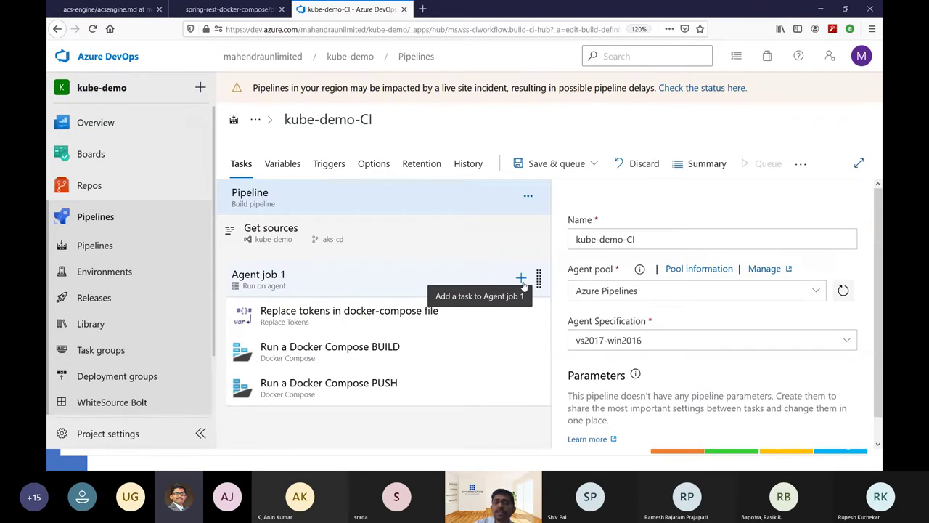
{"action": "left_click", "coordinate": [521, 280]}
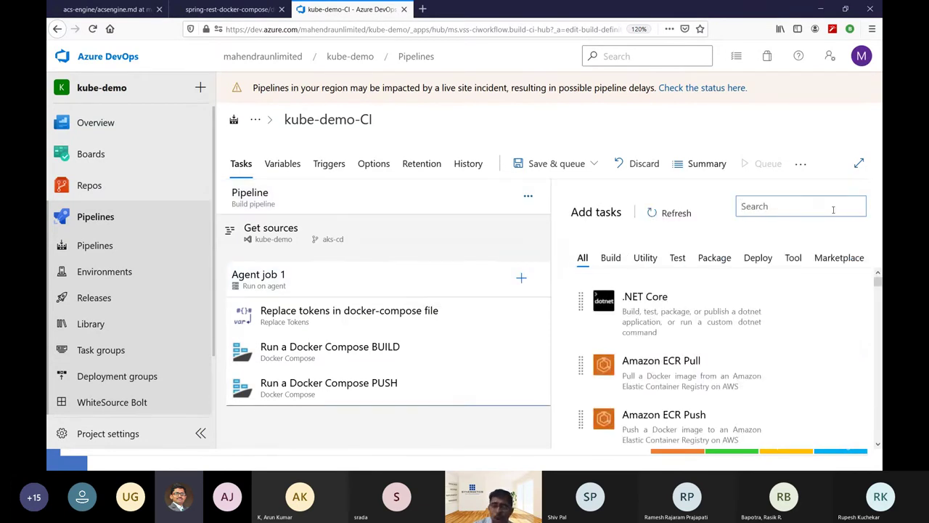
{"action": "type", "text": "repla"}
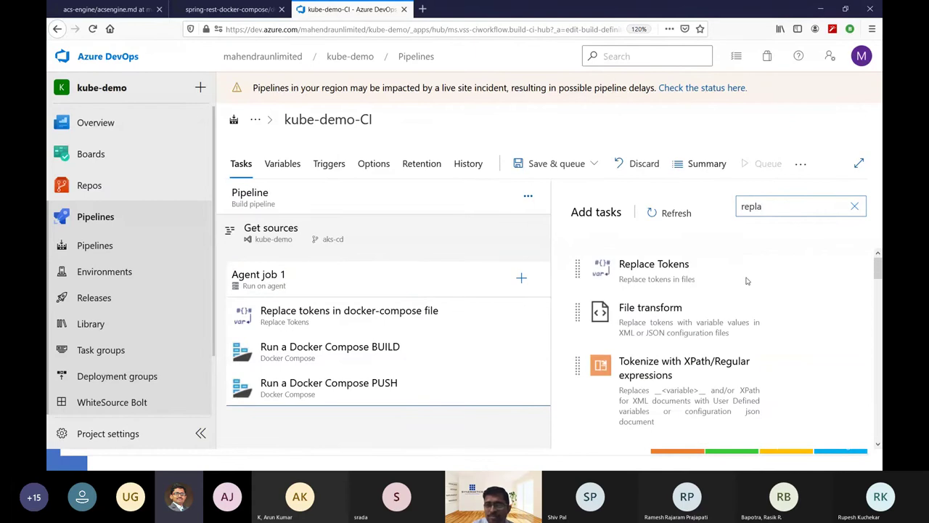
{"action": "mouse_move", "coordinate": [721, 289]}
{"action": "left_click_drag", "start_coordinate": [726, 324], "coordinate": [400, 382]}
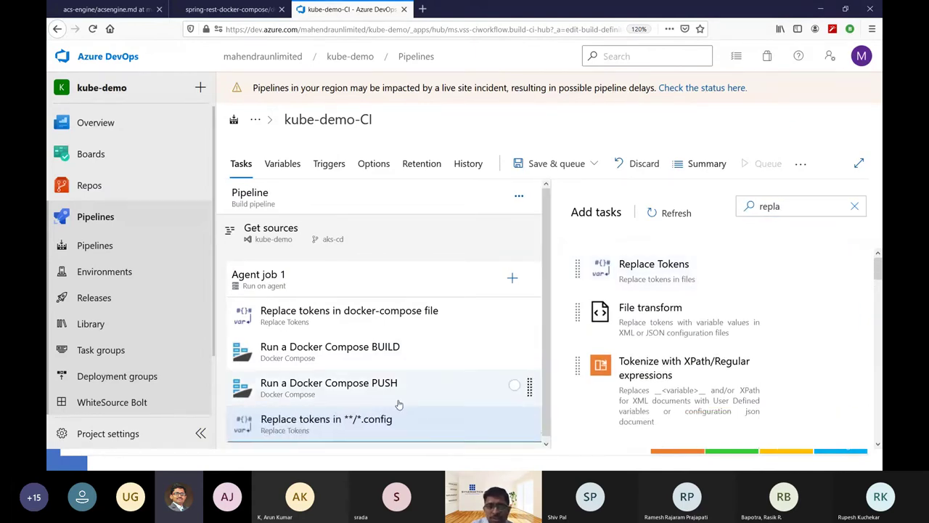
Rename the new task to 'Replace tokens in k8s'.
{"action": "left_click", "coordinate": [400, 421]}
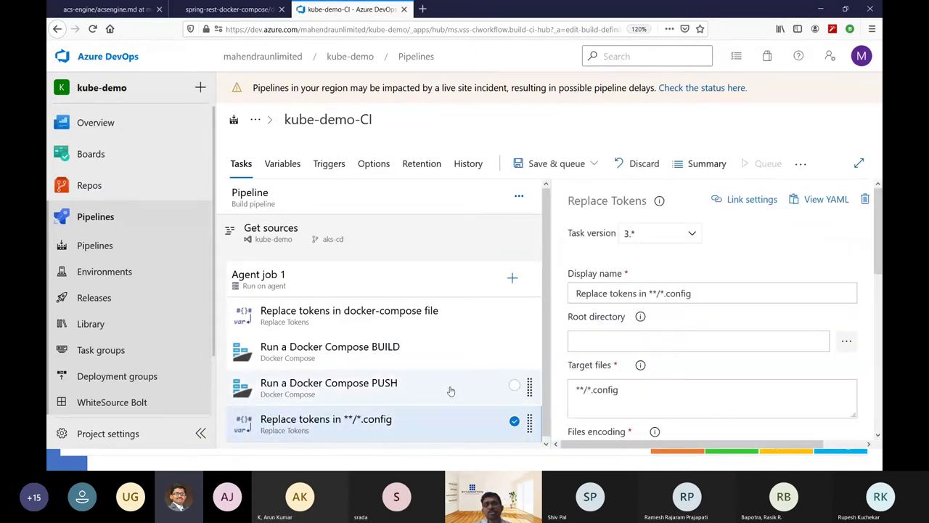
{"action": "left_click", "coordinate": [731, 299]}
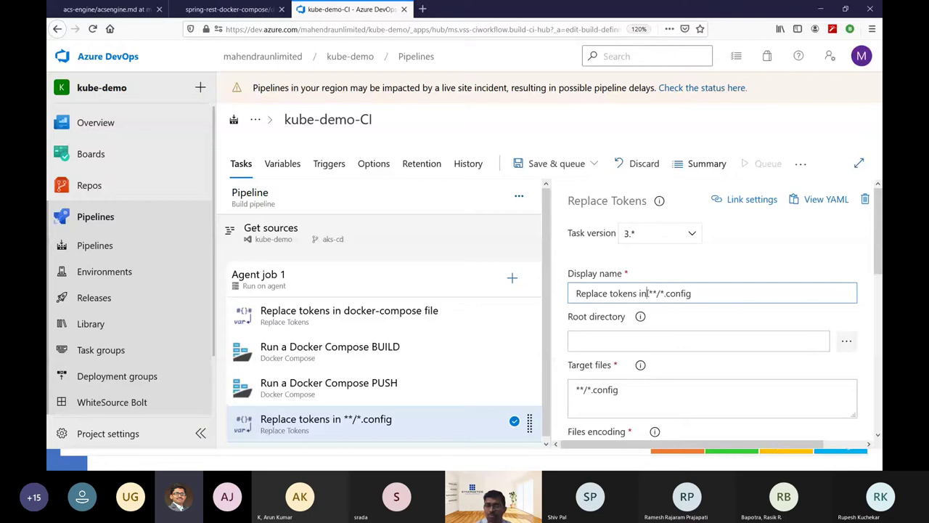
{"action": "left_click_drag", "start_coordinate": [648, 293], "coordinate": [843, 284]}
{"action": "key", "text": "BackSpace"}
{"action": "type", "text": "k8s"}
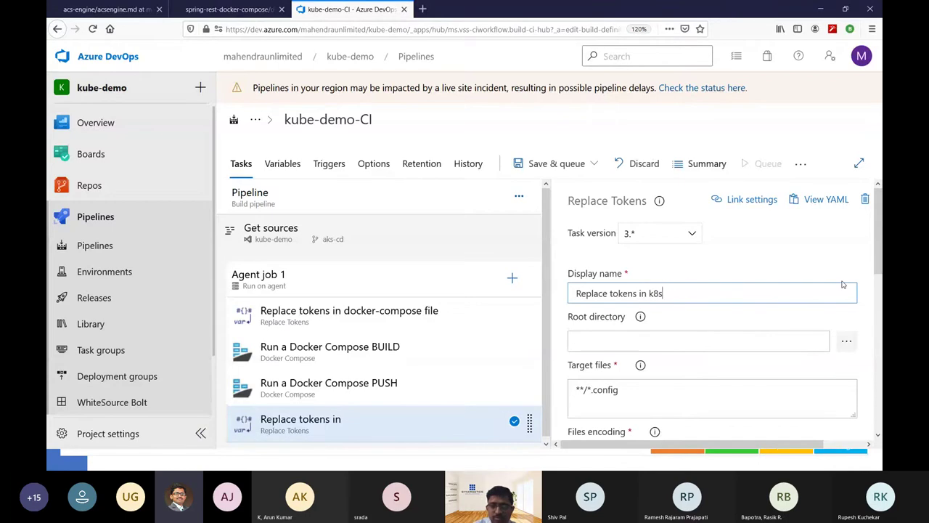
{"action": "left_click", "coordinate": [854, 349]}
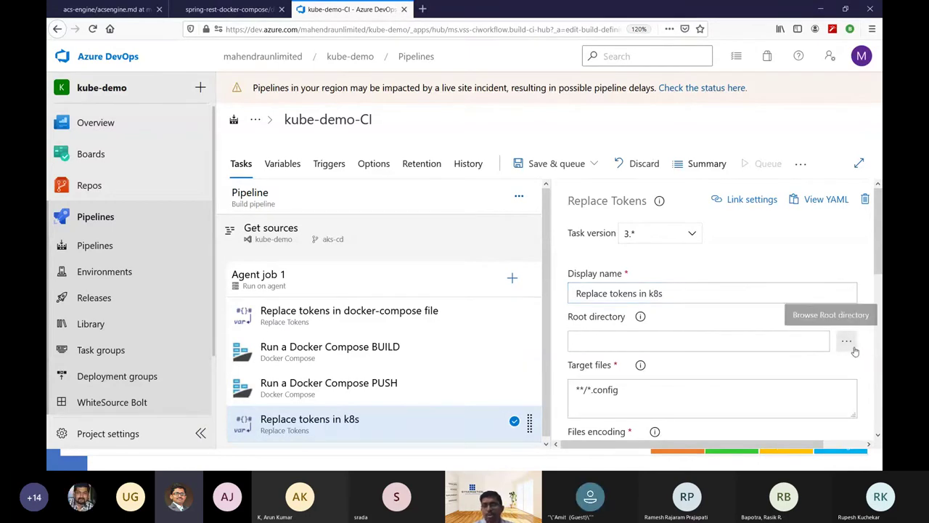
Set the task's root directory to k8s-deployment and its target files to *-deploy.yml.
{"action": "left_click", "coordinate": [383, 196]}
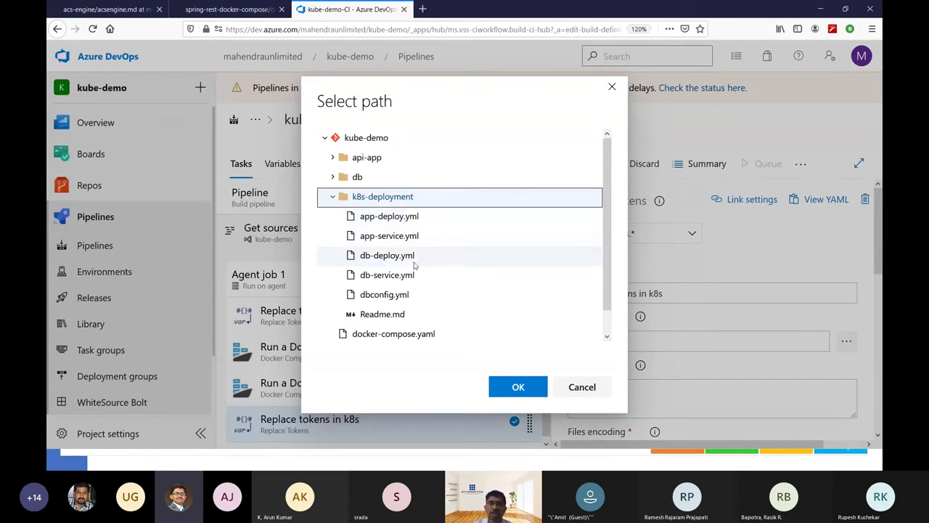
{"action": "left_click", "coordinate": [518, 386]}
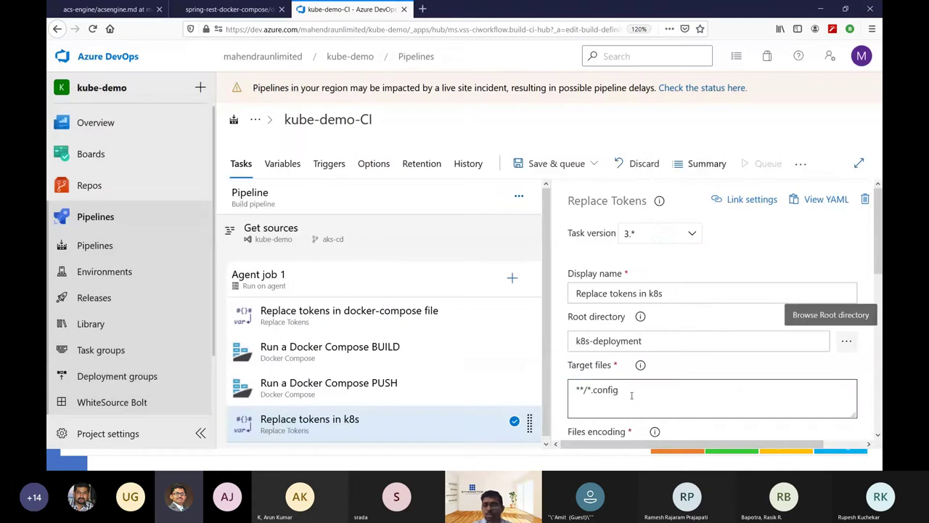
{"action": "double_click", "coordinate": [643, 389]}
{"action": "key", "text": "ctrl+a"}
{"action": "type", "text": "*"}
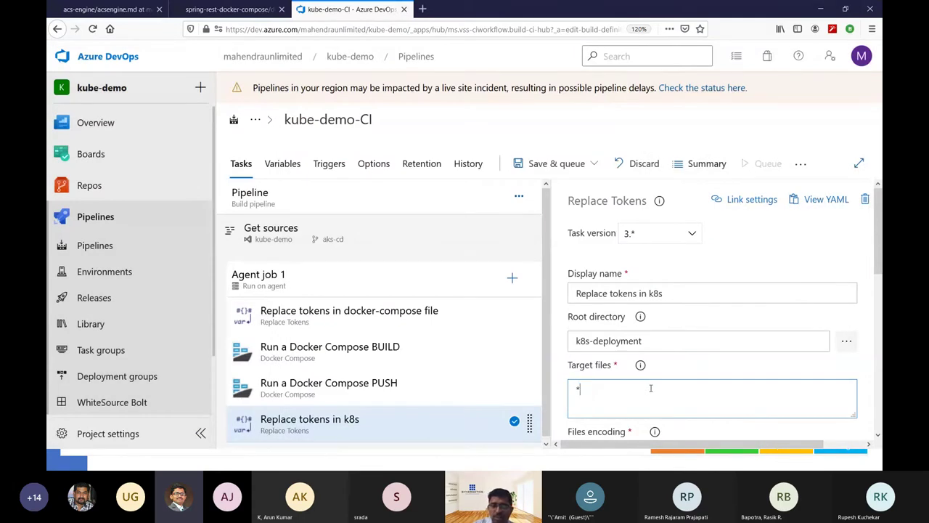
{"action": "type", "text": "-deploy"}
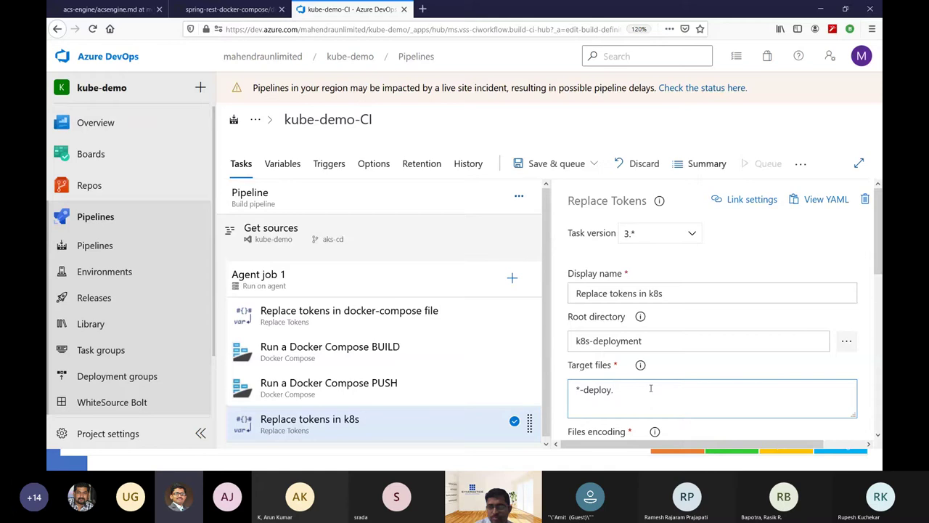
{"action": "type", "text": ".yml"}
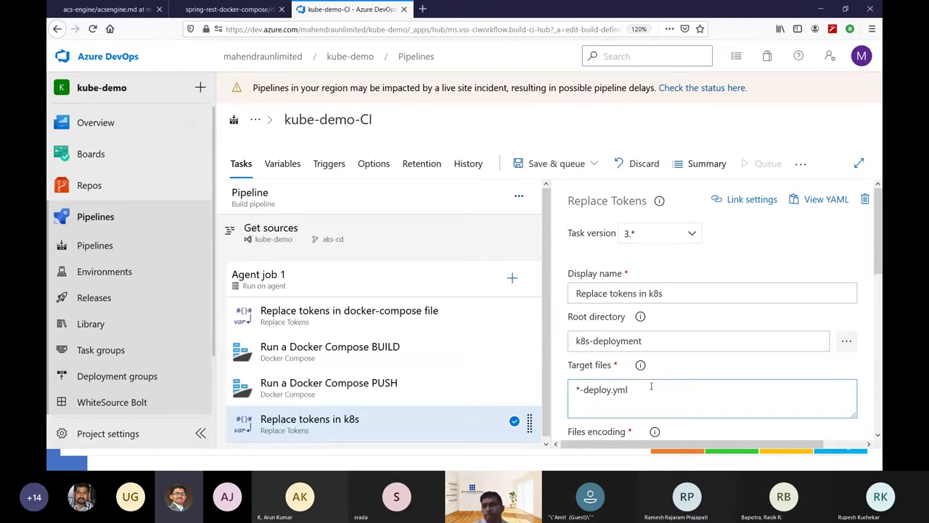
{"action": "scroll", "coordinate": [659, 376], "scroll_direction": "down", "scroll_amount": 2}
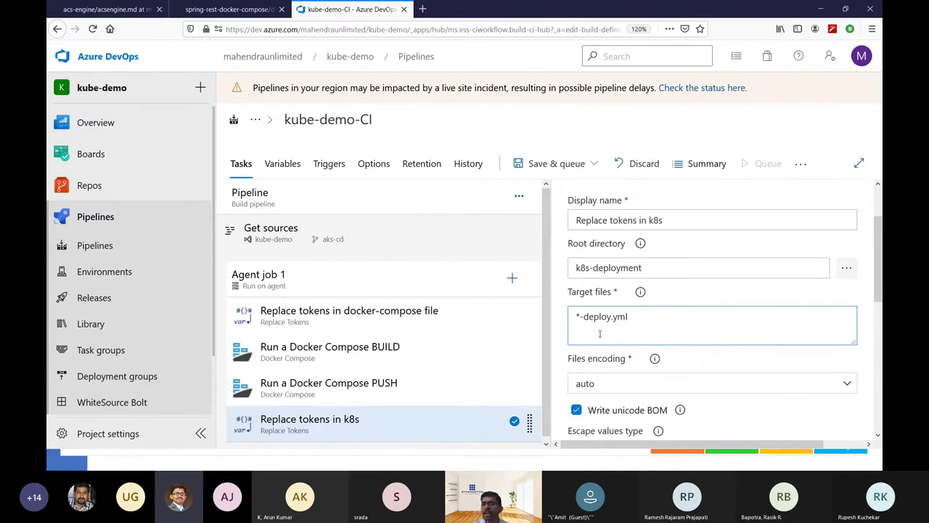
Expand the Replace tokens in k8s task's Advanced token settings.
{"action": "left_click", "coordinate": [847, 267]}
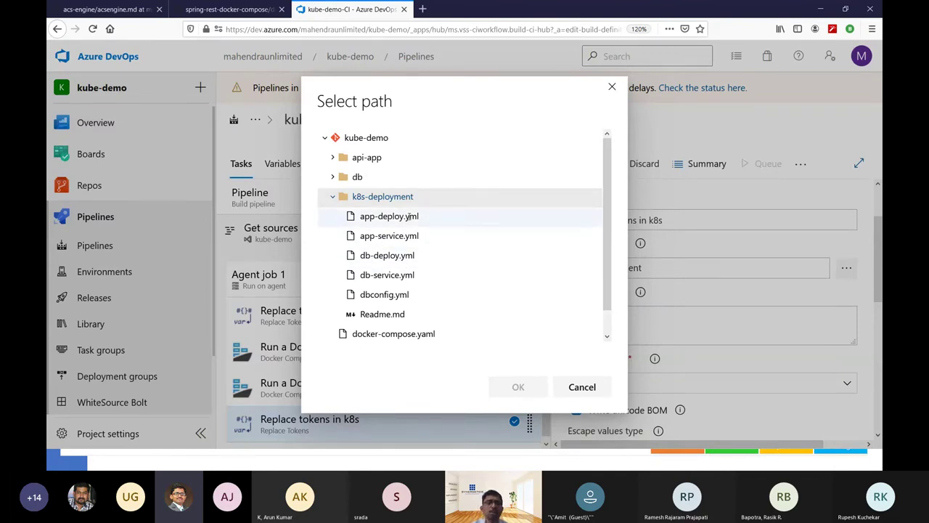
{"action": "left_click", "coordinate": [594, 387]}
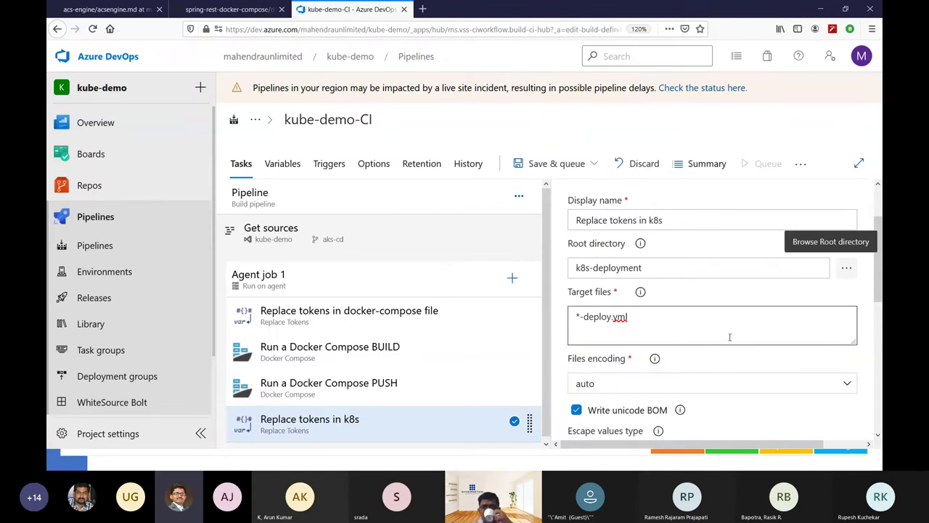
{"action": "scroll", "coordinate": [730, 337], "scroll_direction": "down", "scroll_amount": 5}
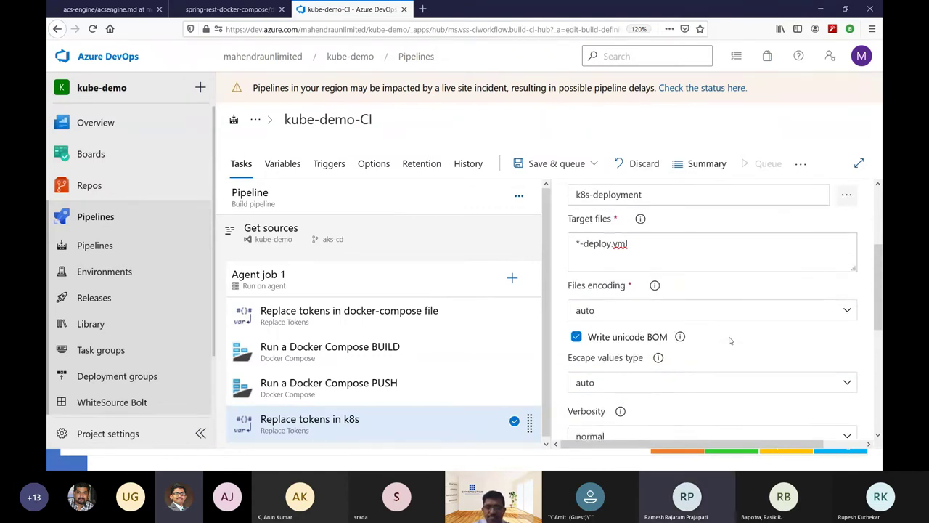
{"action": "scroll", "coordinate": [730, 338], "scroll_direction": "down", "scroll_amount": 2}
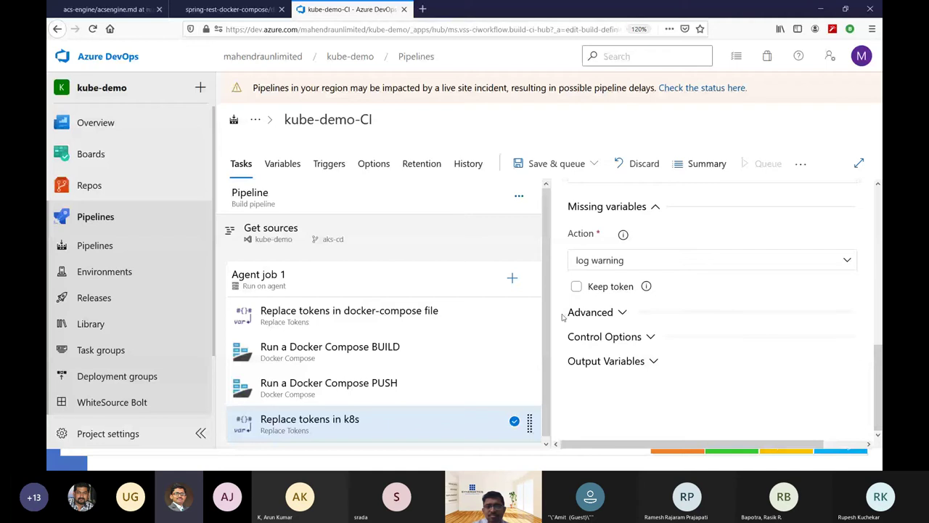
{"action": "left_click", "coordinate": [597, 311]}
{"action": "scroll", "coordinate": [617, 378], "scroll_direction": "down", "scroll_amount": 2}
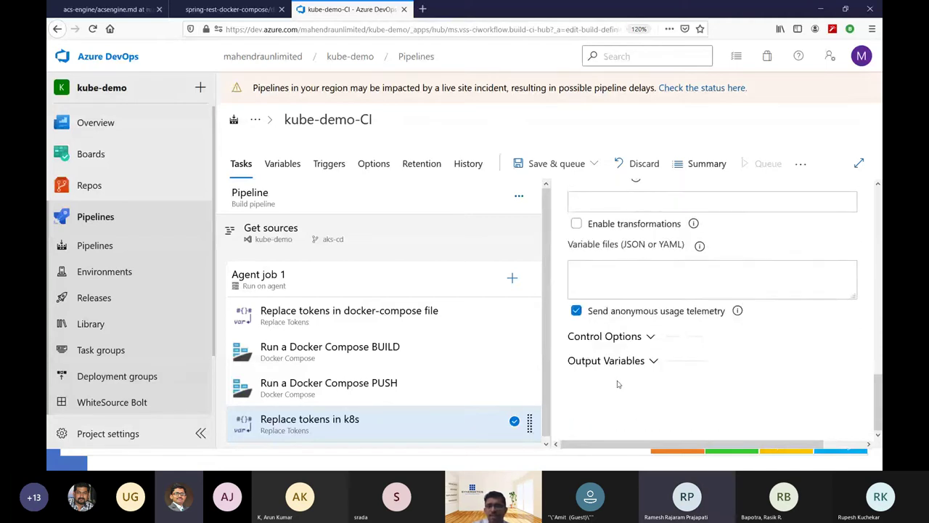
{"action": "scroll", "coordinate": [617, 383], "scroll_direction": "up", "scroll_amount": 6}
{"action": "scroll", "coordinate": [617, 385], "scroll_direction": "up", "scroll_amount": 4}
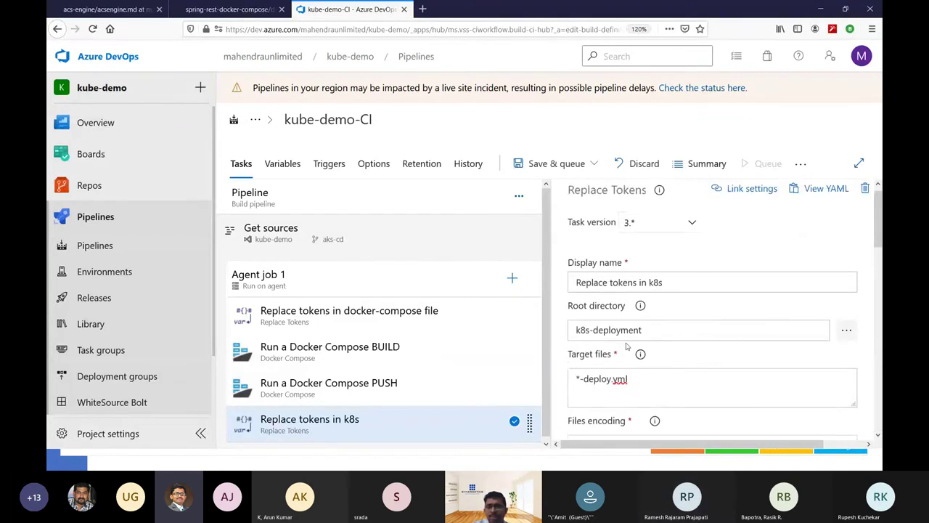
{"action": "scroll", "coordinate": [641, 384], "scroll_direction": "down", "scroll_amount": 4}
{"action": "scroll", "coordinate": [641, 385], "scroll_direction": "down", "scroll_amount": 3}
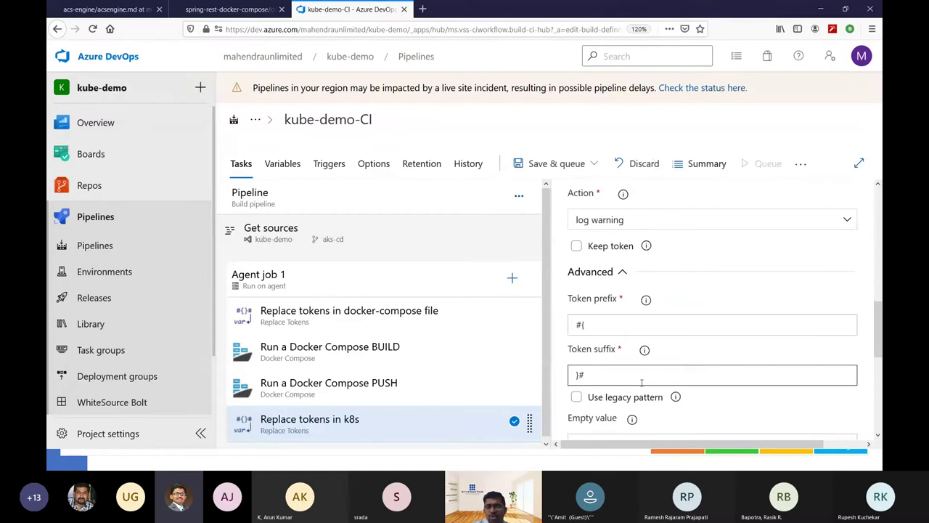
Replace the token prefix #{ and token suffix }# with __.
{"action": "double_click", "coordinate": [612, 325]}
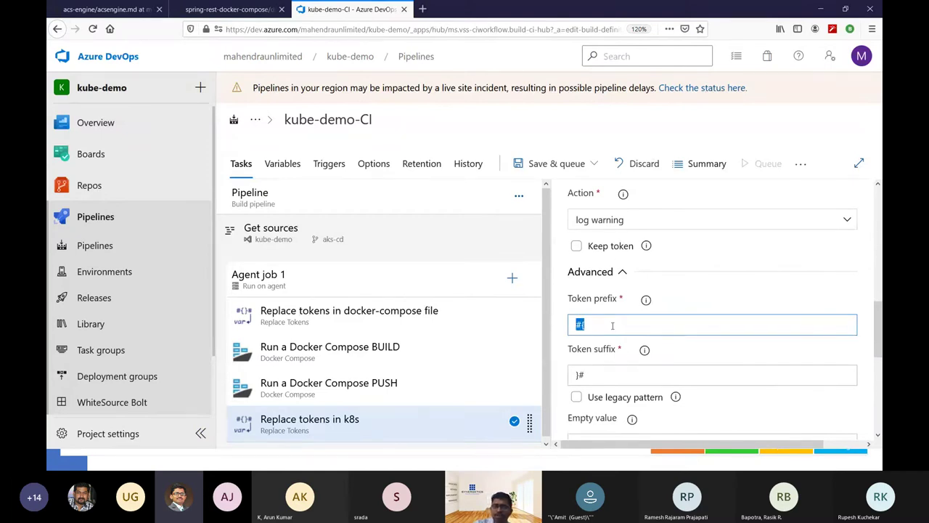
{"action": "type", "text": "__"}
{"action": "double_click", "coordinate": [607, 376]}
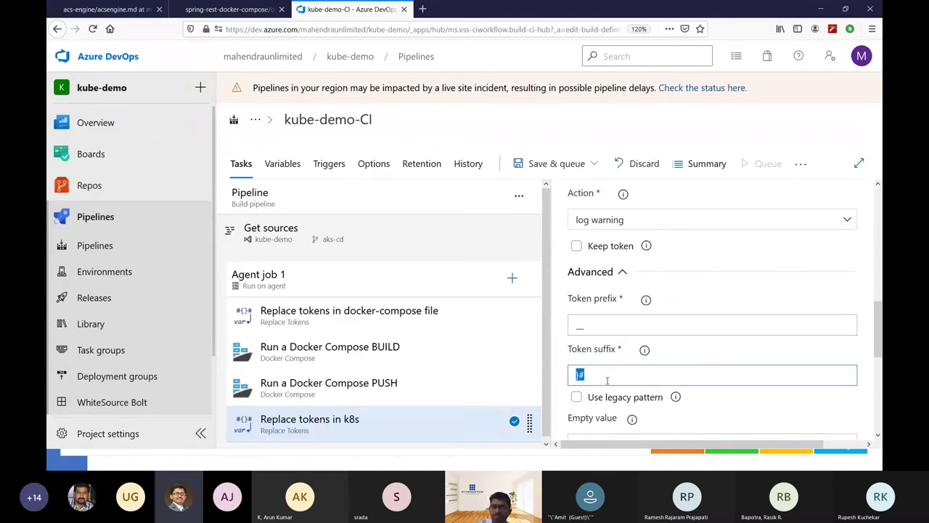
{"action": "type", "text": "__"}
{"action": "scroll", "coordinate": [625, 374], "scroll_direction": "down", "scroll_amount": 5}
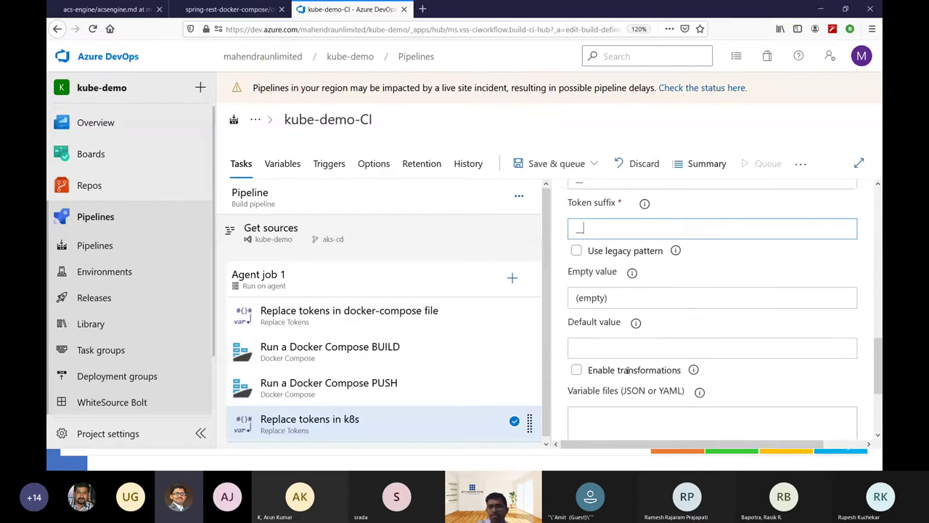
{"action": "scroll", "coordinate": [628, 374], "scroll_direction": "down", "scroll_amount": 1}
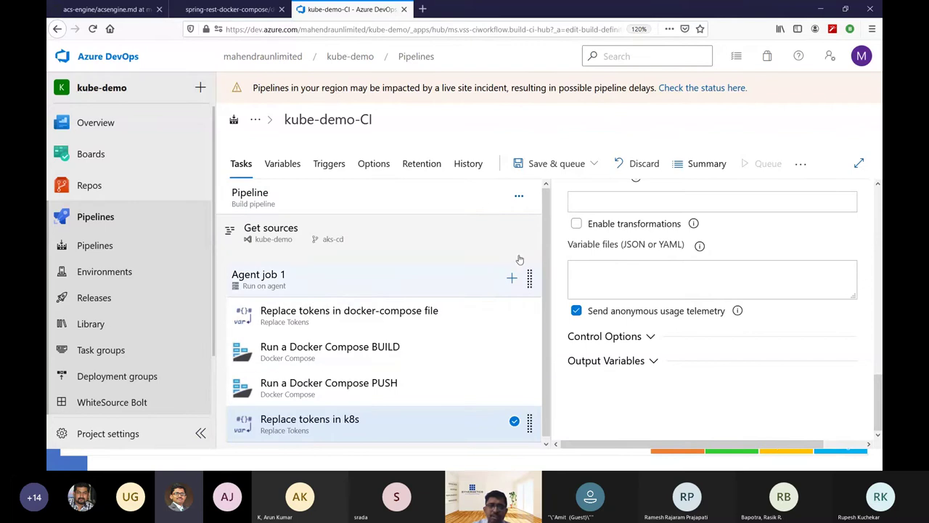
Add a Copy files task to Agent job 1.
{"action": "left_click", "coordinate": [514, 278]}
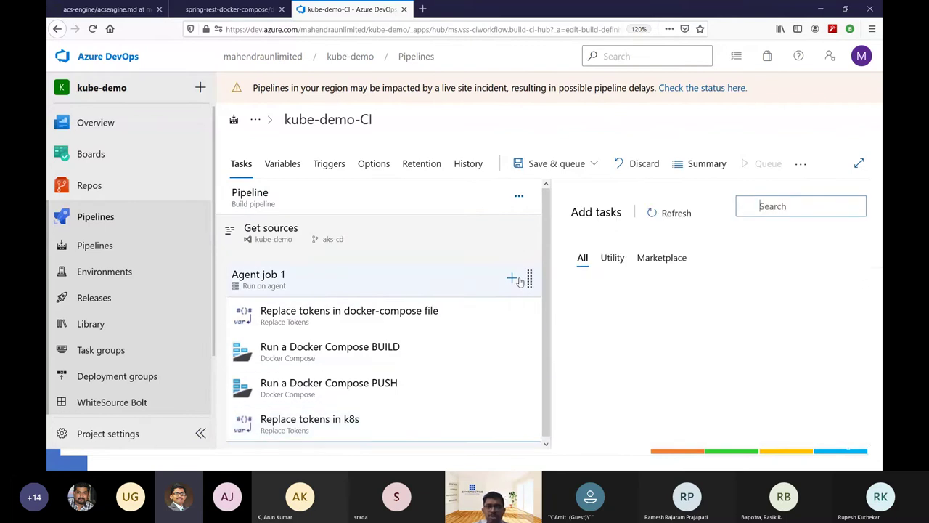
{"action": "left_click", "coordinate": [380, 431]}
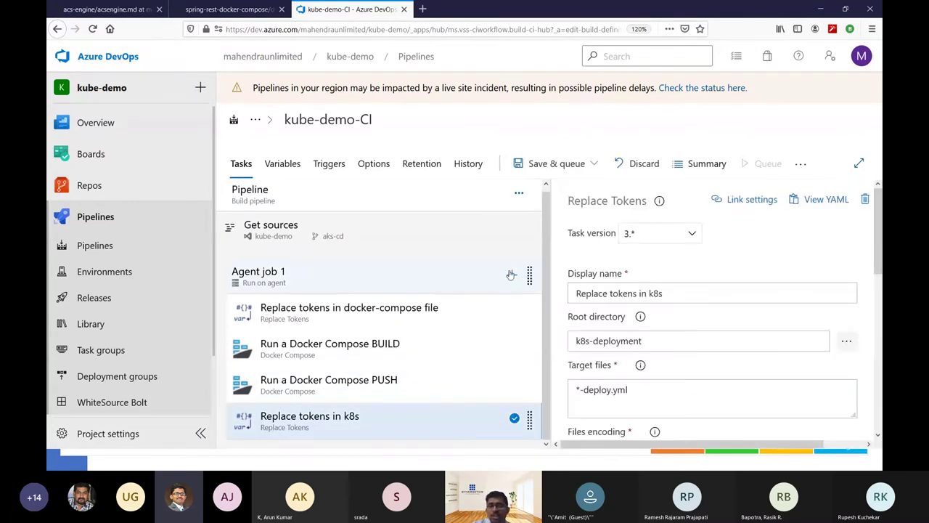
{"action": "left_click", "coordinate": [512, 274]}
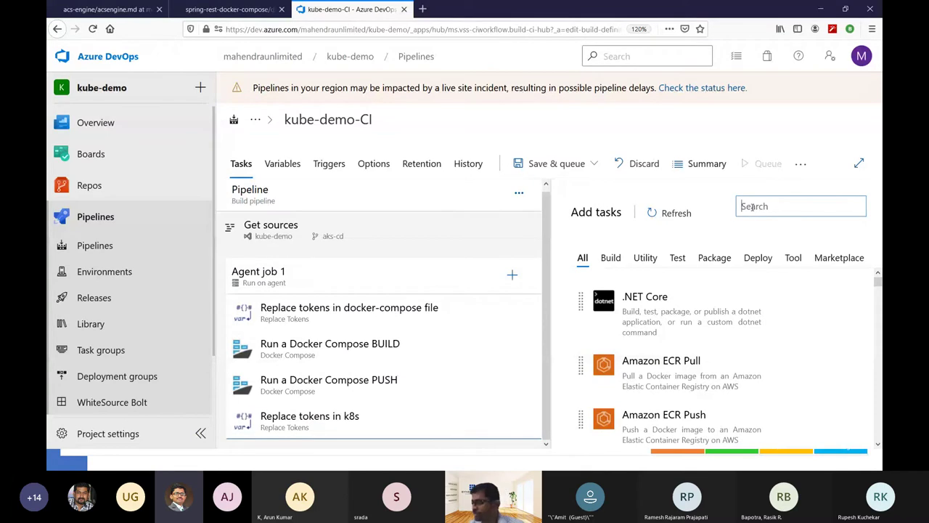
{"action": "type", "text": "Co"}
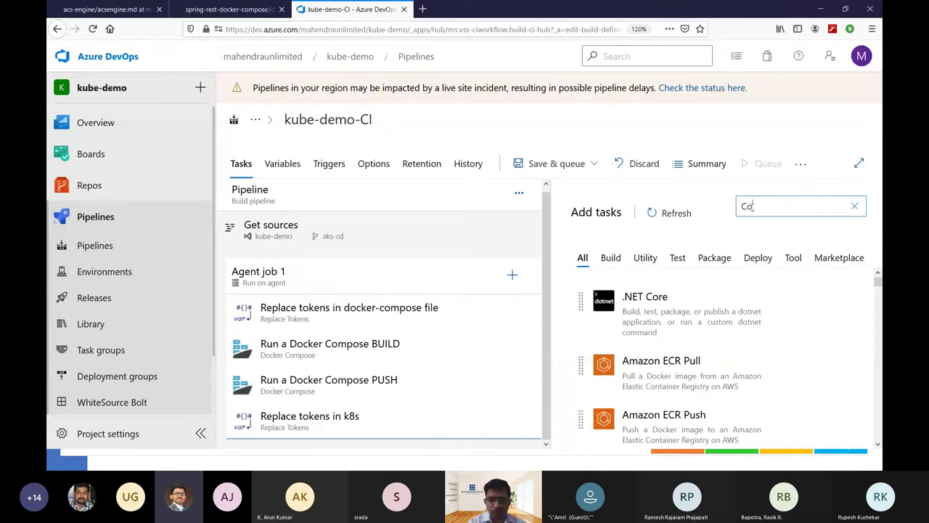
{"action": "type", "text": "py files"}
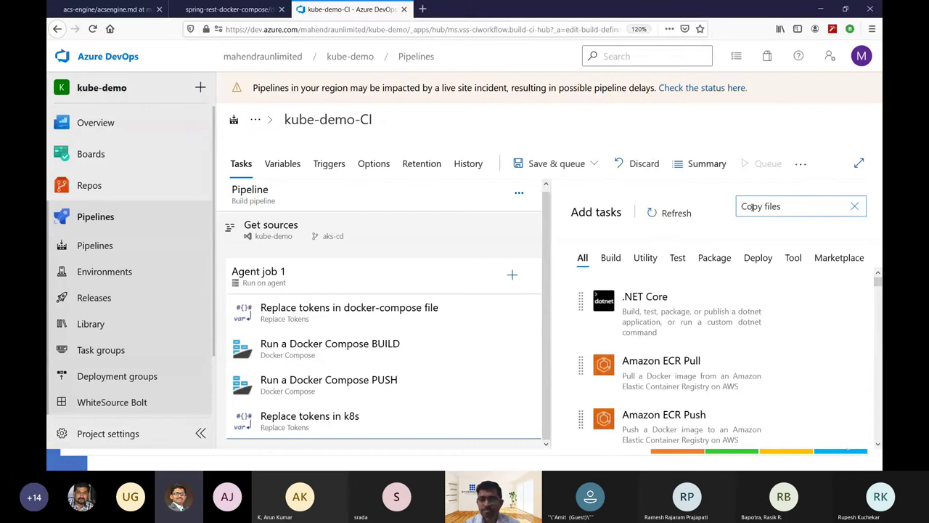
{"action": "mouse_move", "coordinate": [679, 285]}
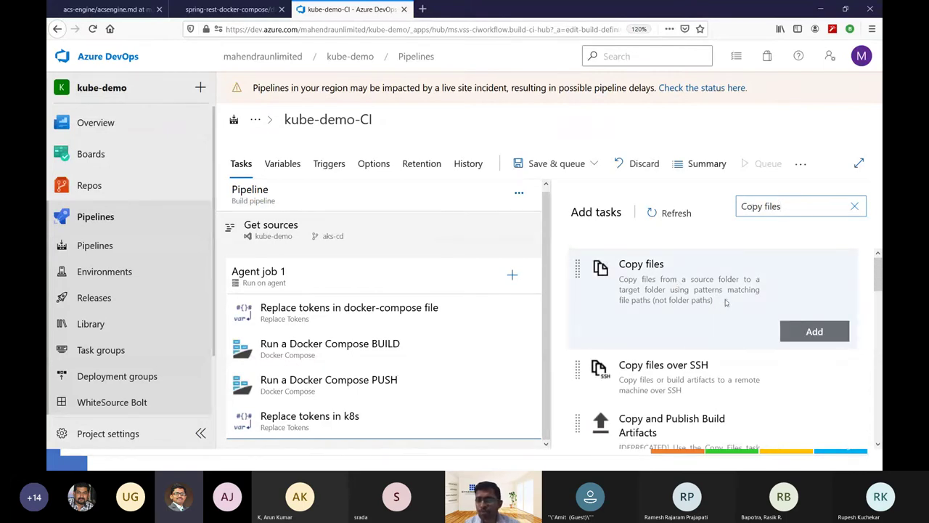
{"action": "left_click", "coordinate": [784, 337]}
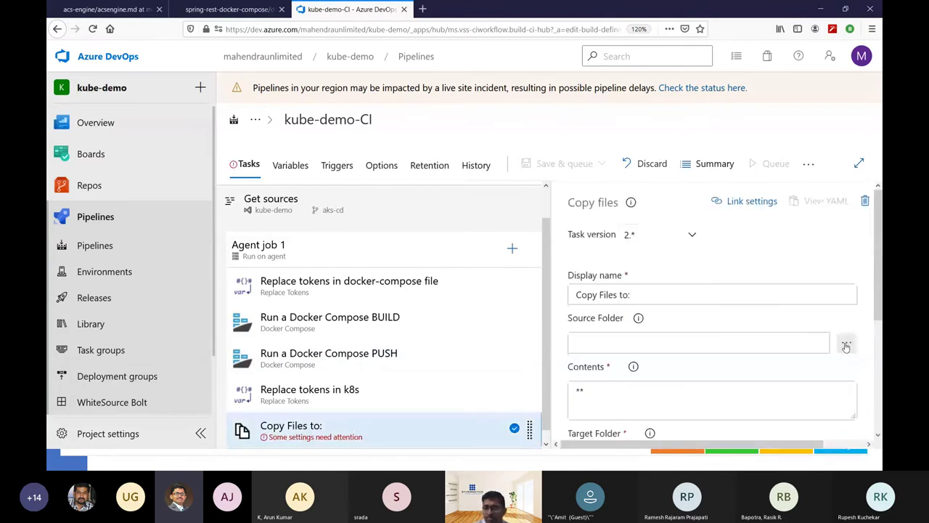
Set source folder k8s-deployment and contents *.yml, and begin the target folder with $(Build.
{"action": "left_click", "coordinate": [846, 342]}
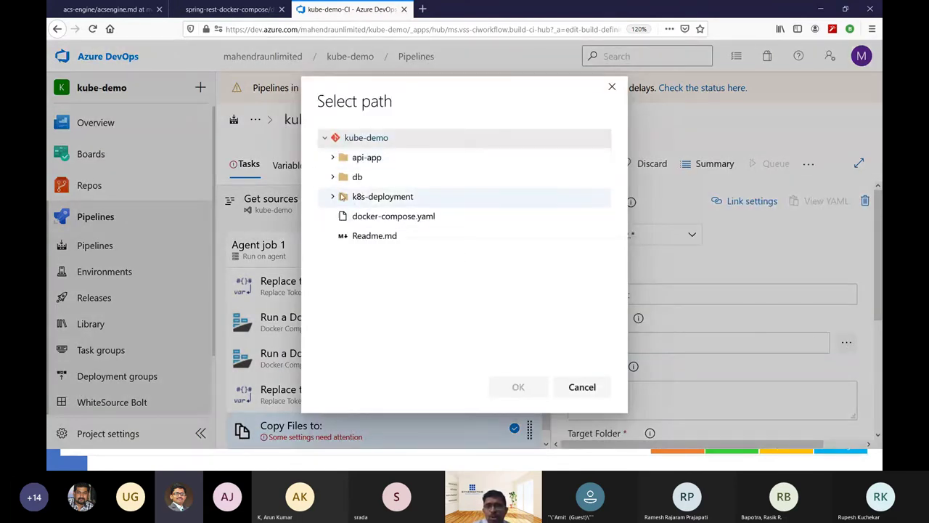
{"action": "left_click", "coordinate": [334, 198]}
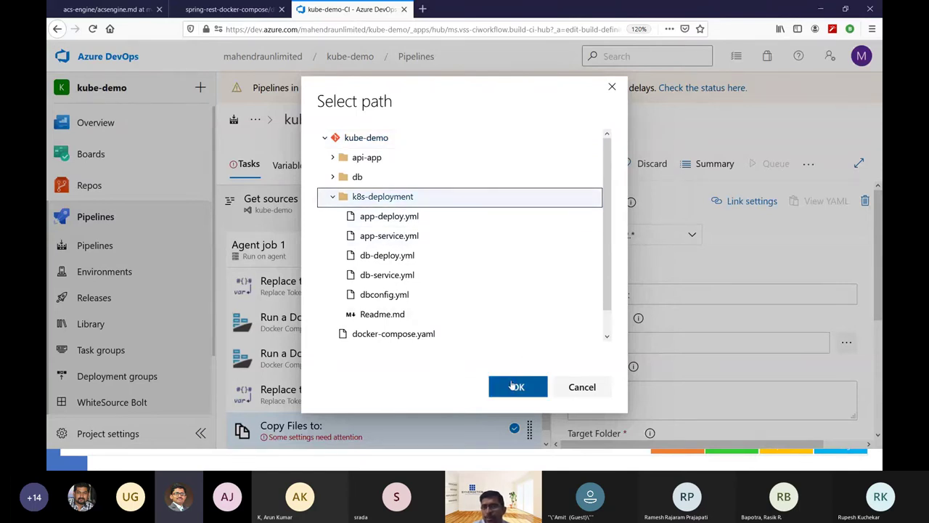
{"action": "left_click", "coordinate": [518, 386]}
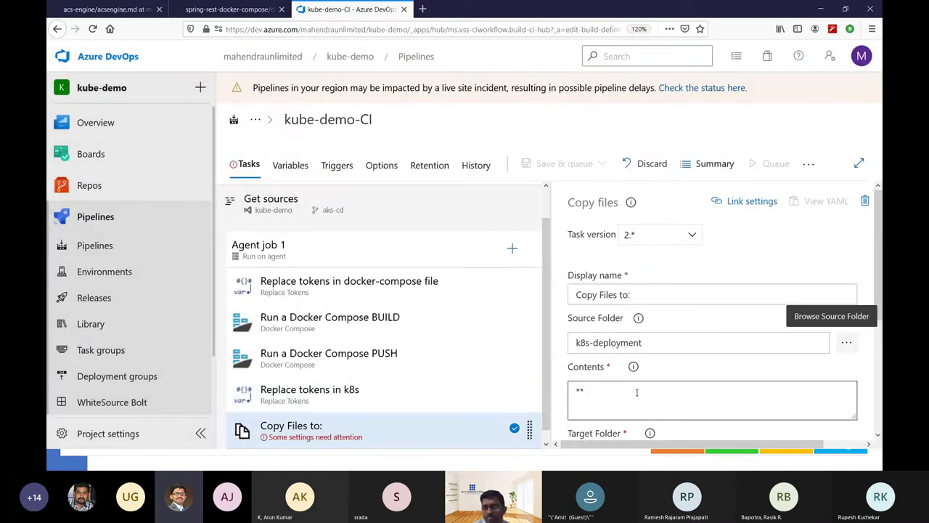
{"action": "left_click", "coordinate": [637, 391]}
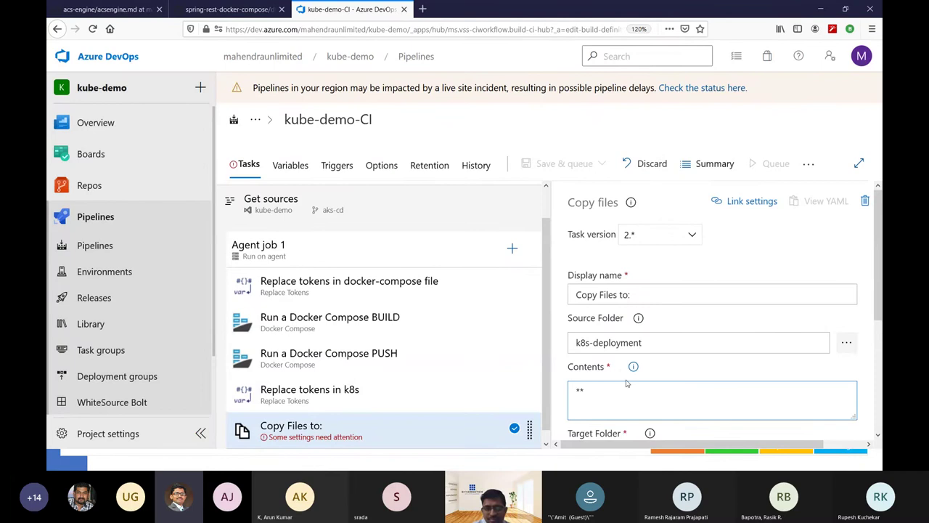
{"action": "left_click", "coordinate": [633, 366]}
{"action": "double_click", "coordinate": [640, 393]}
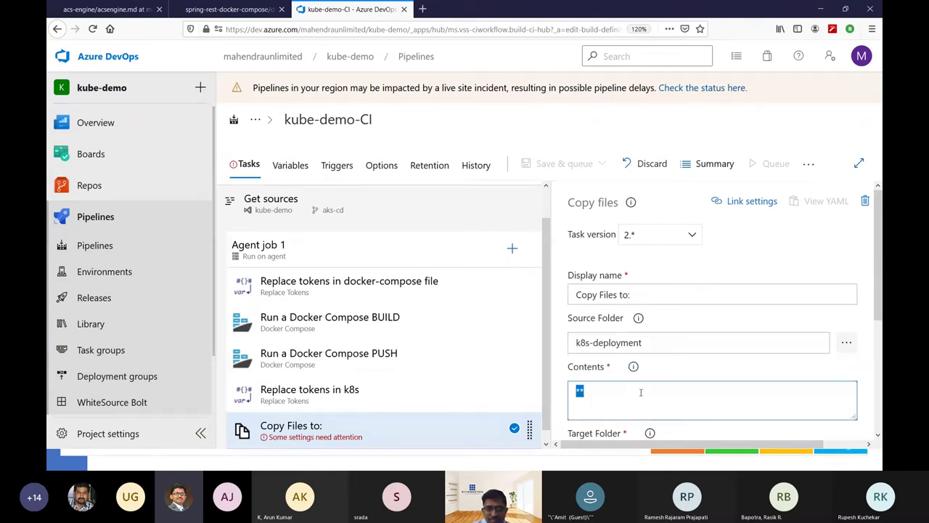
{"action": "type", "text": "*."}
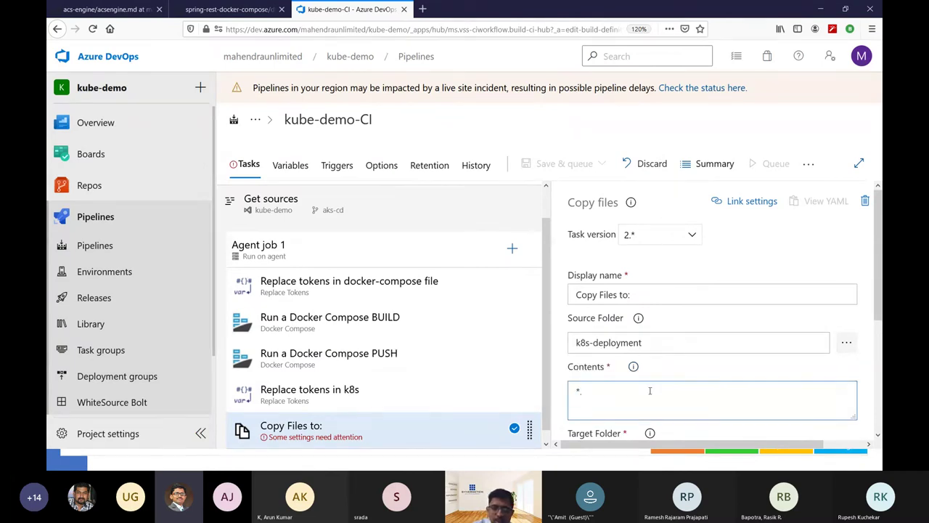
{"action": "type", "text": "yml"}
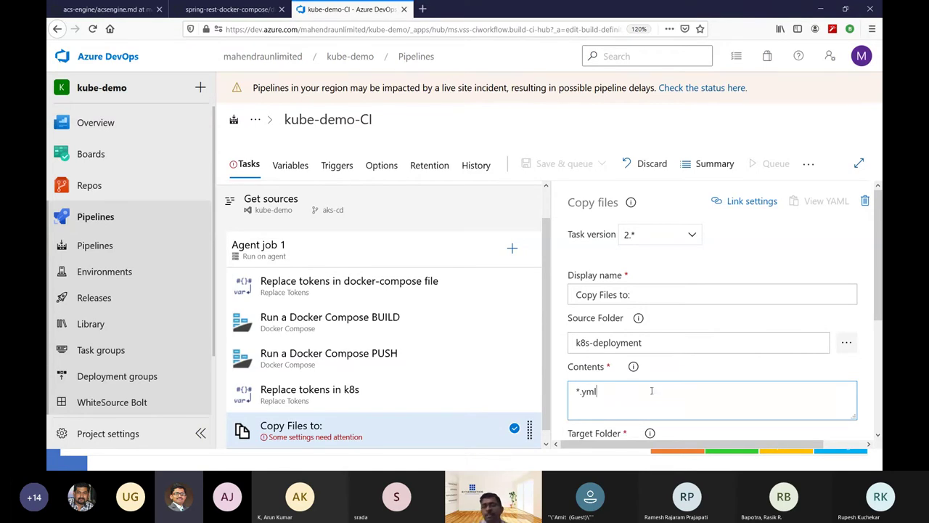
{"action": "scroll", "coordinate": [689, 397], "scroll_direction": "down", "scroll_amount": 2}
{"action": "left_click", "coordinate": [678, 387]}
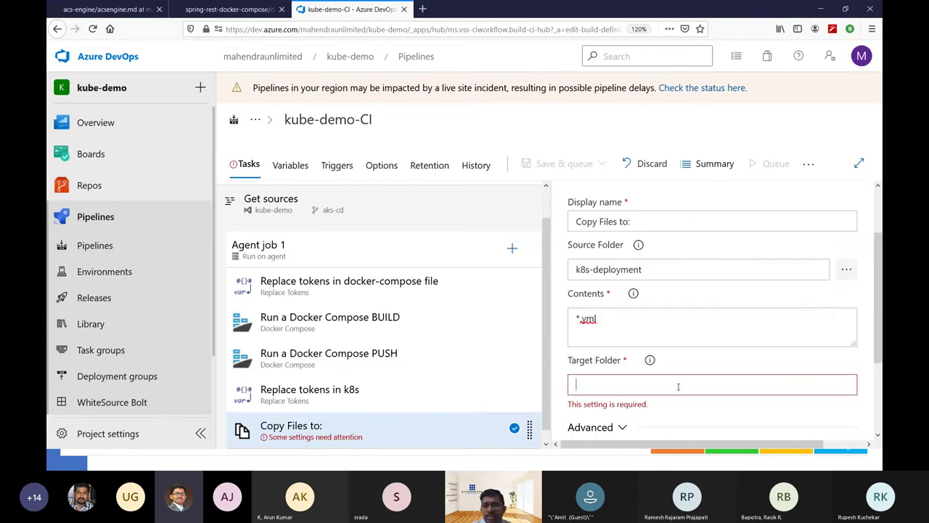
{"action": "type", "text": "$"}
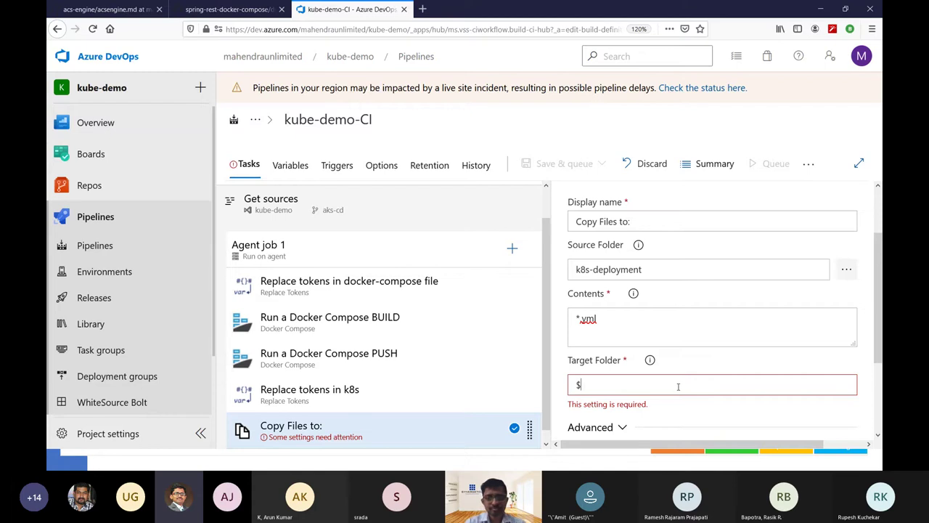
{"action": "type", "text": "(Build."}
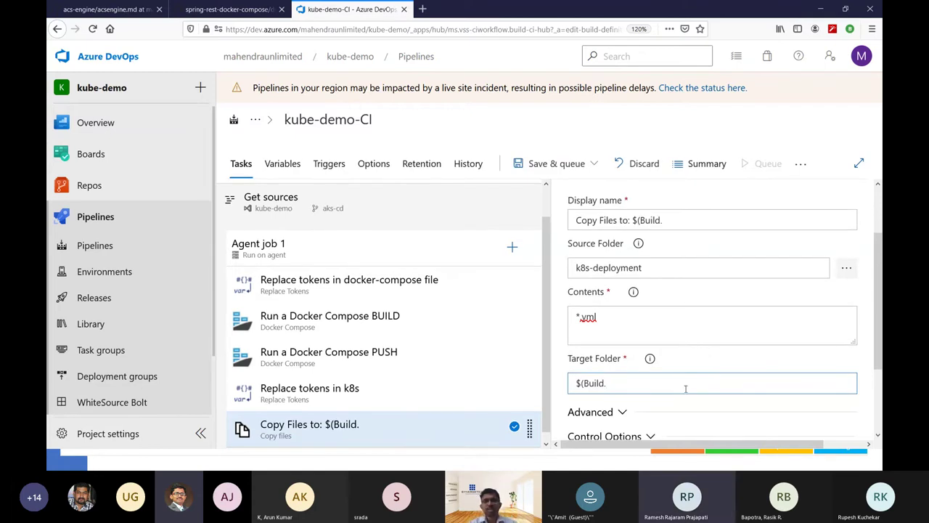
{"action": "left_click", "coordinate": [229, 9]}
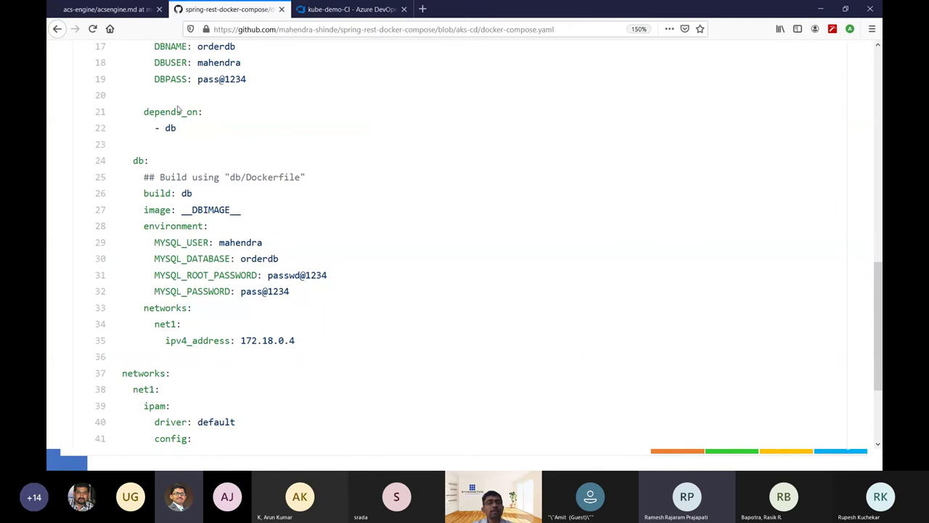
{"action": "scroll", "coordinate": [232, 177], "scroll_direction": "up", "scroll_amount": 10}
{"action": "left_click", "coordinate": [280, 50]}
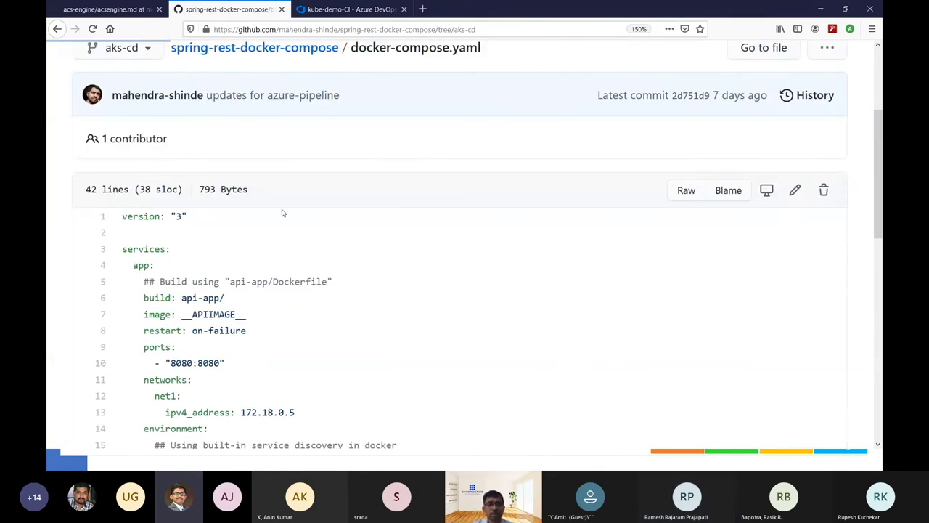
{"action": "scroll", "coordinate": [183, 375], "scroll_direction": "down", "scroll_amount": 3}
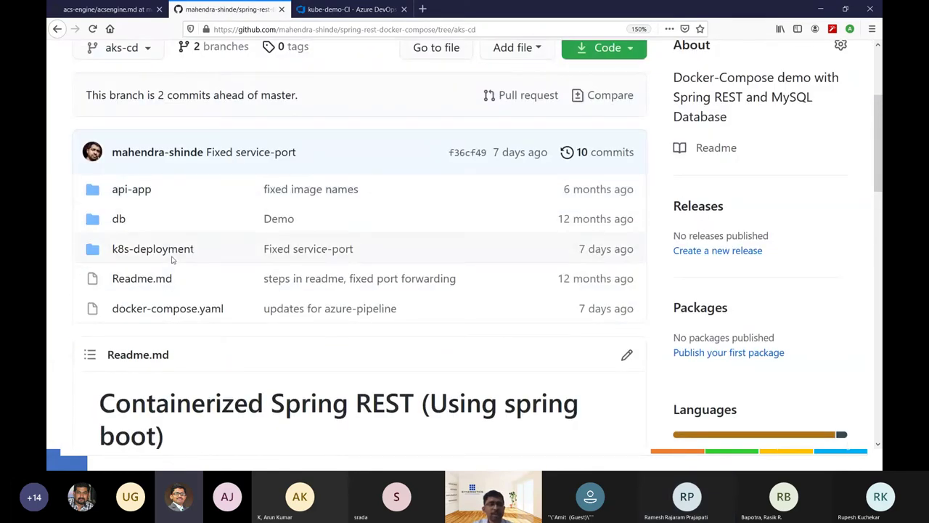
{"action": "left_click", "coordinate": [176, 249]}
{"action": "scroll", "coordinate": [211, 298], "scroll_direction": "down", "scroll_amount": 3}
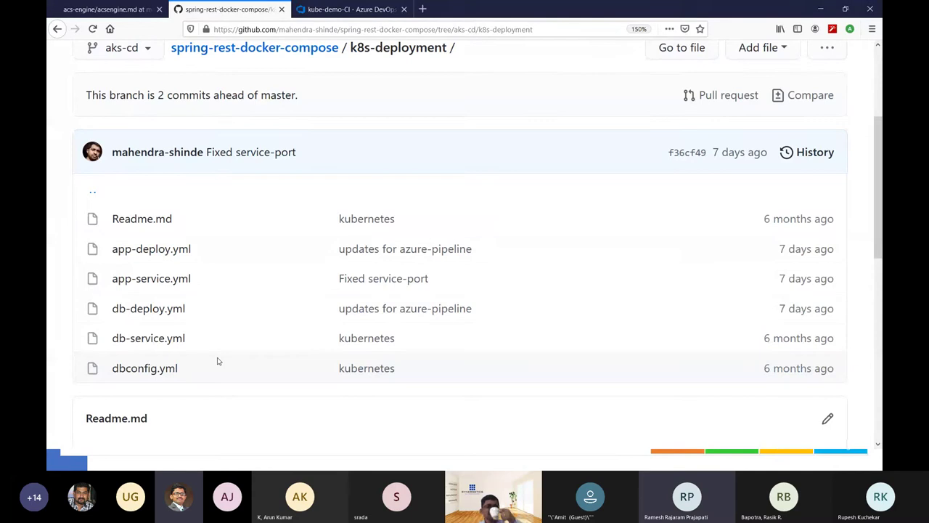
{"action": "left_click", "coordinate": [302, 10]}
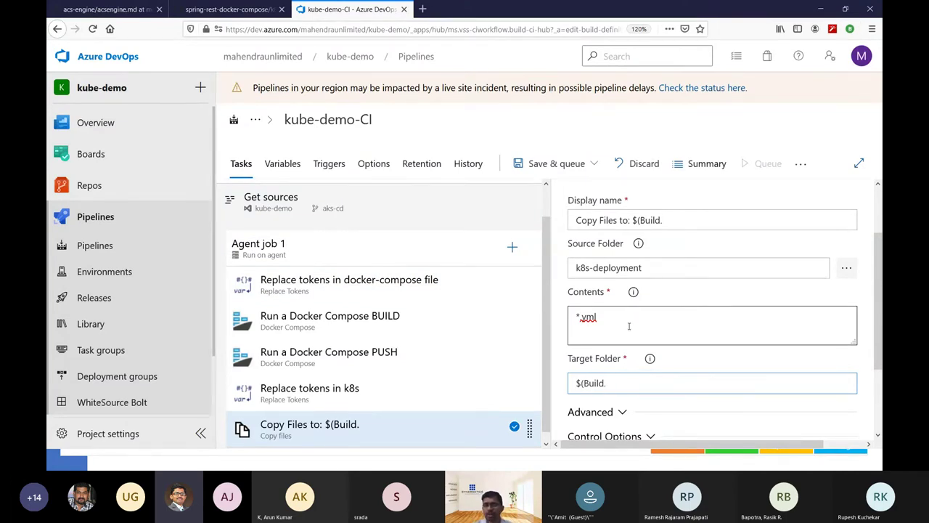
Set the Copy Files target folder to $(build.artifactstagingdirectory) with no leading space.
{"action": "left_click", "coordinate": [650, 360]}
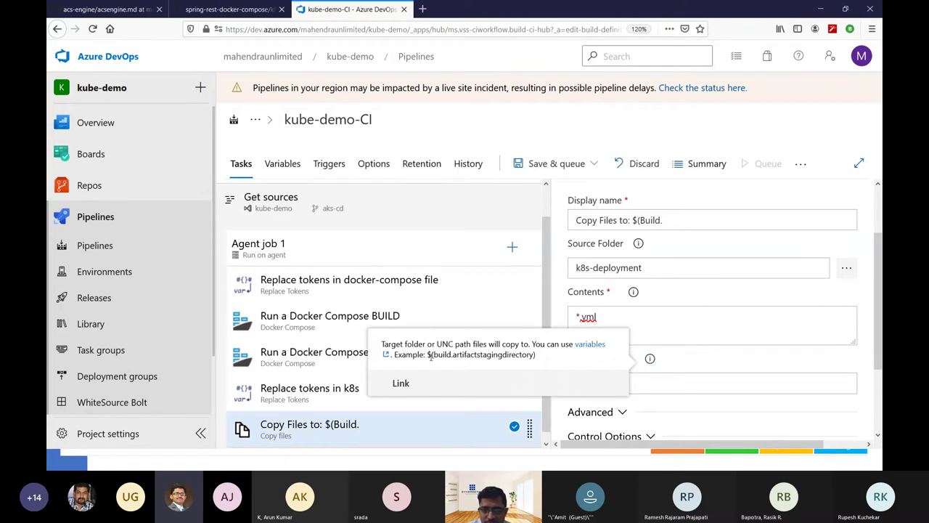
{"action": "left_click_drag", "start_coordinate": [426, 354], "coordinate": [538, 355]}
{"action": "key", "text": "ctrl+c"}
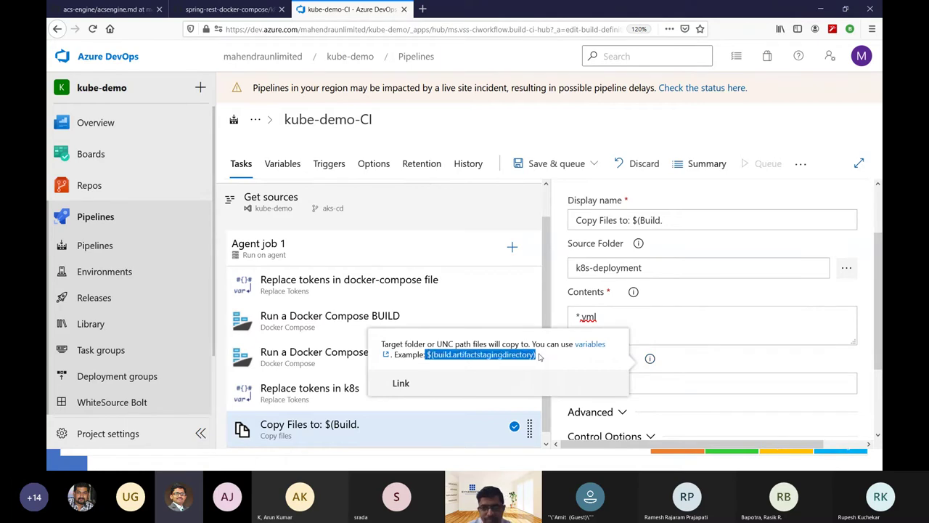
{"action": "left_click", "coordinate": [644, 383]}
{"action": "key", "text": "ctrl+a"}
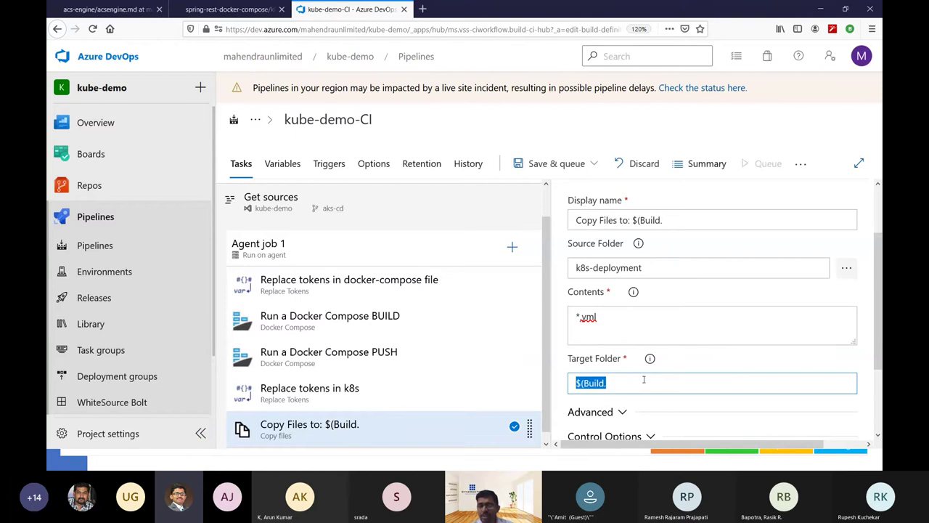
{"action": "key", "text": "ctrl+v"}
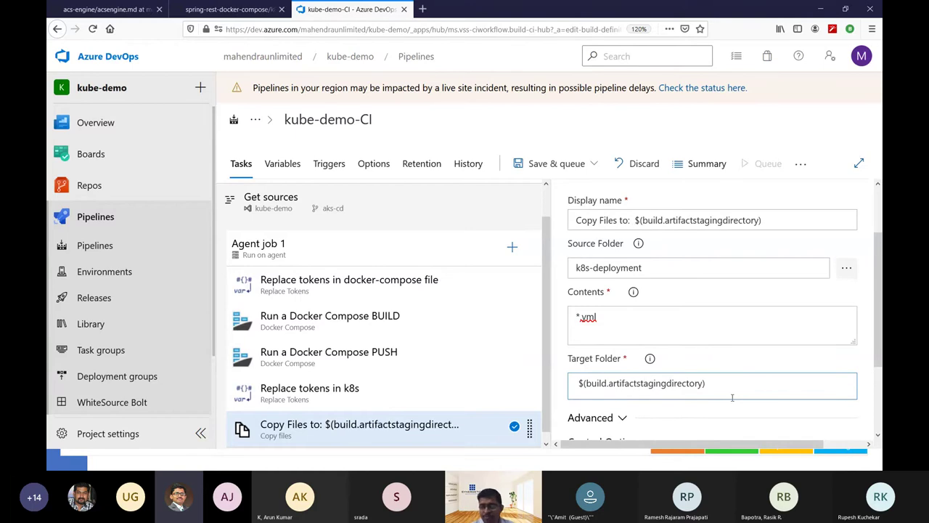
{"action": "key", "text": "Home"}
{"action": "key", "text": "Delete"}
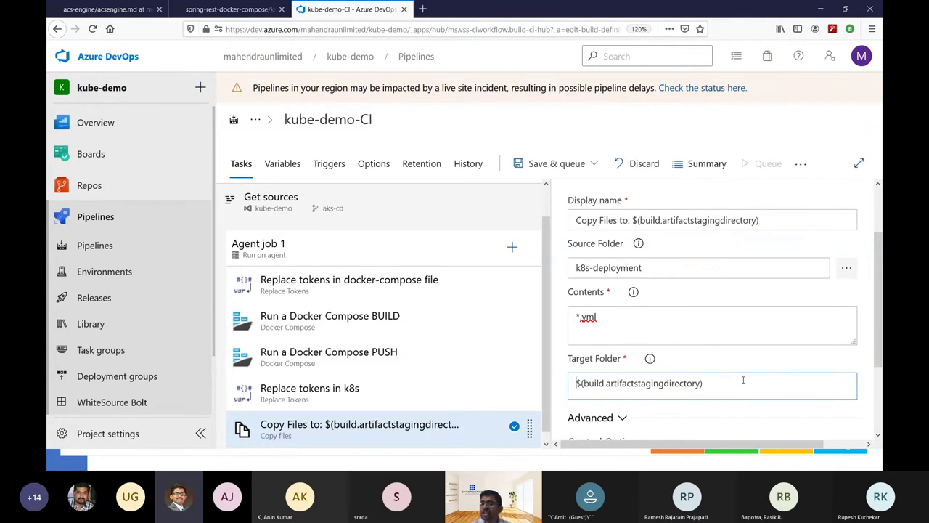
{"action": "left_click", "coordinate": [866, 368]}
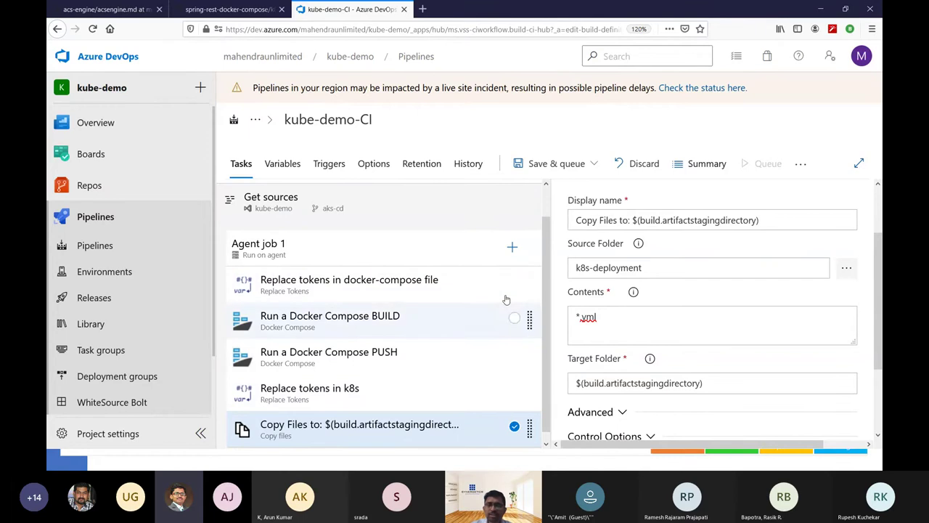
Search 'Publish build' and add the Publish build artifacts task to the end of Agent job 1.
{"action": "left_click", "coordinate": [512, 247]}
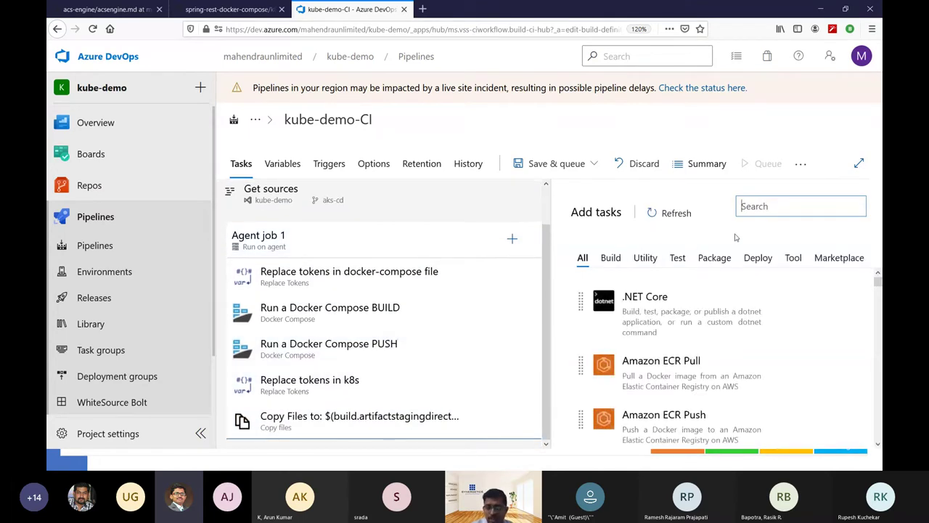
{"action": "type", "text": "Publish"}
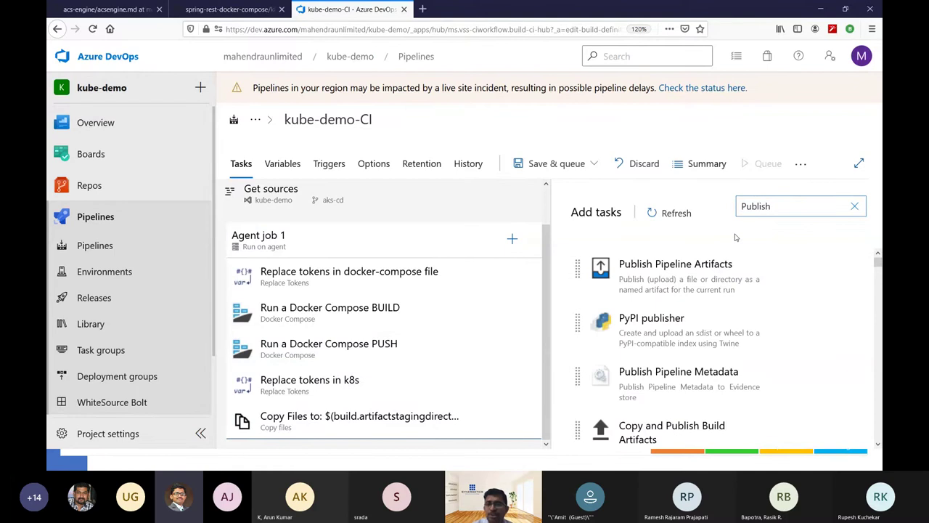
{"action": "scroll", "coordinate": [713, 352], "scroll_direction": "down", "scroll_amount": 2}
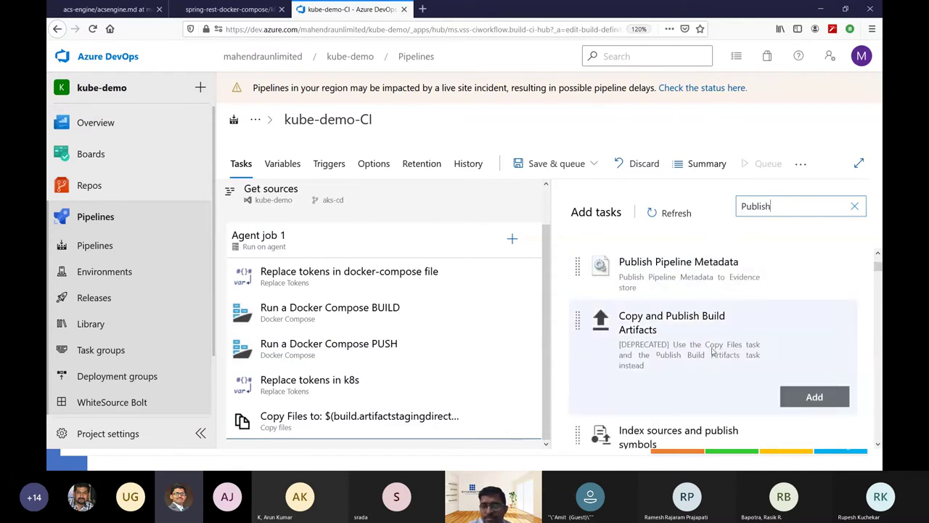
{"action": "scroll", "coordinate": [716, 342], "scroll_direction": "down", "scroll_amount": 3}
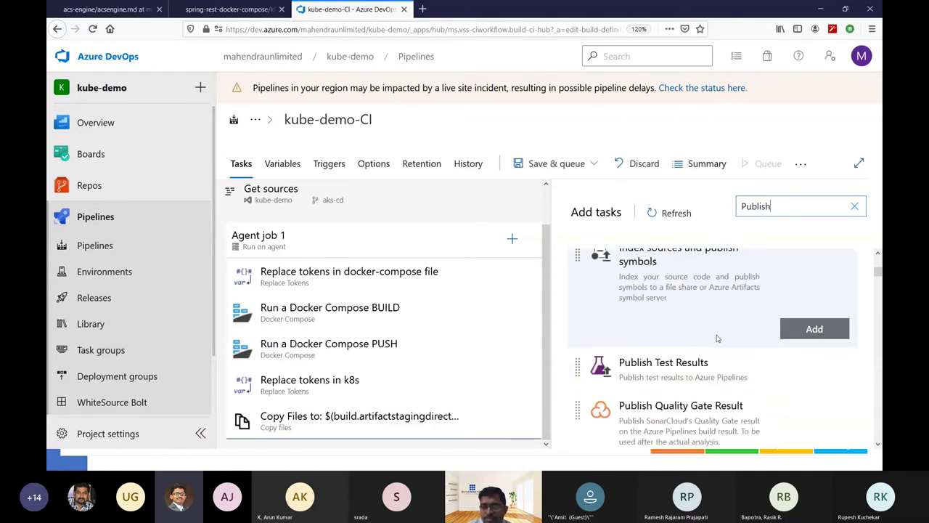
{"action": "scroll", "coordinate": [715, 326], "scroll_direction": "up", "scroll_amount": 4}
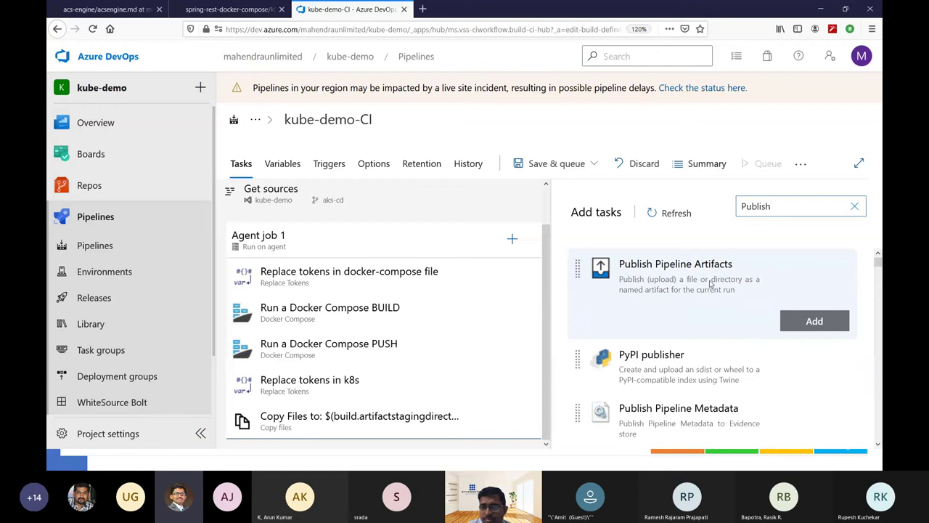
{"action": "scroll", "coordinate": [713, 290], "scroll_direction": "down", "scroll_amount": 3}
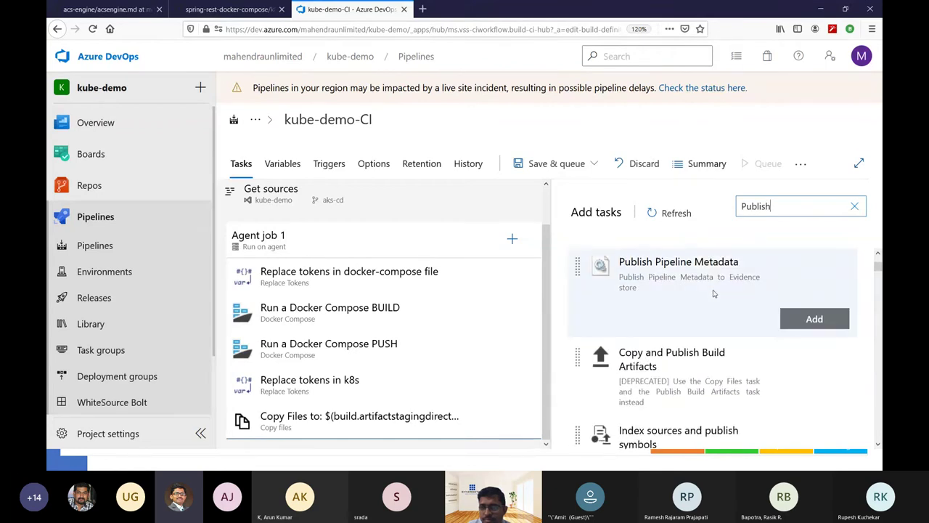
{"action": "scroll", "coordinate": [713, 293], "scroll_direction": "down", "scroll_amount": 4}
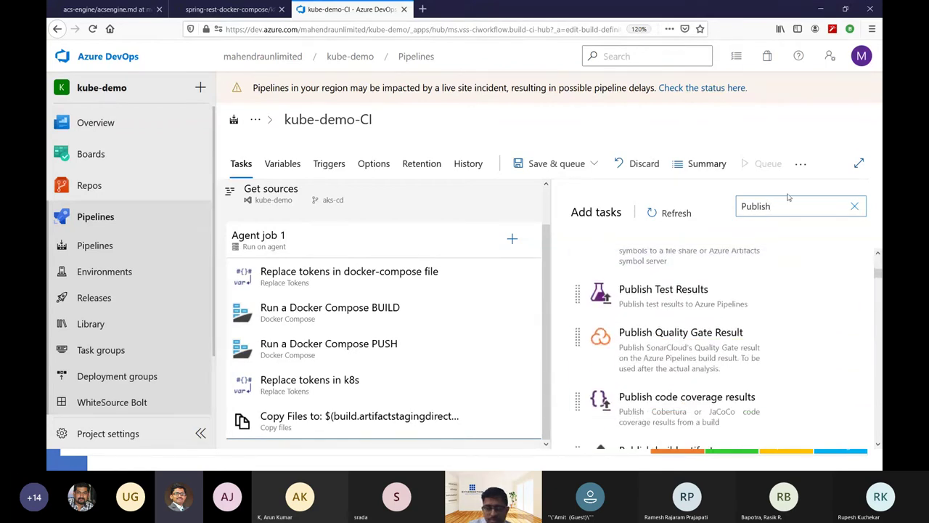
{"action": "type", "text": "build"}
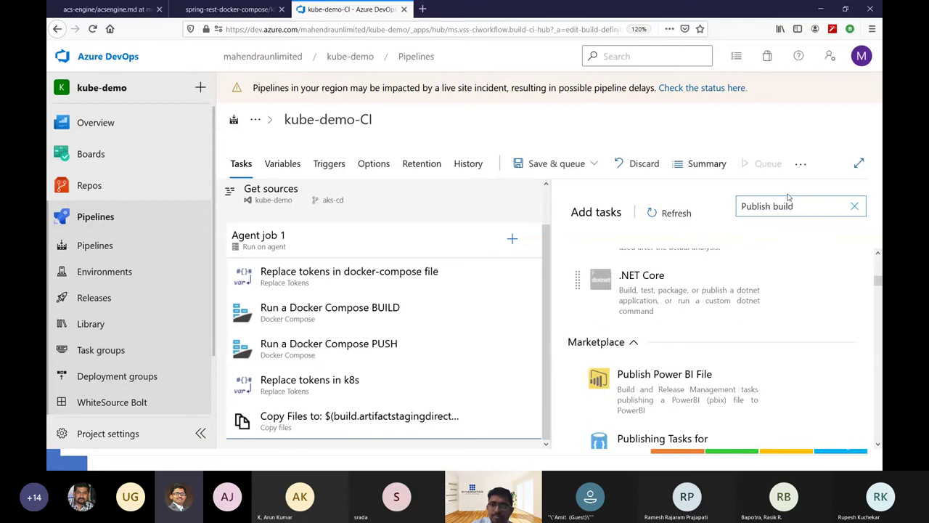
{"action": "scroll", "coordinate": [747, 323], "scroll_direction": "up", "scroll_amount": 4}
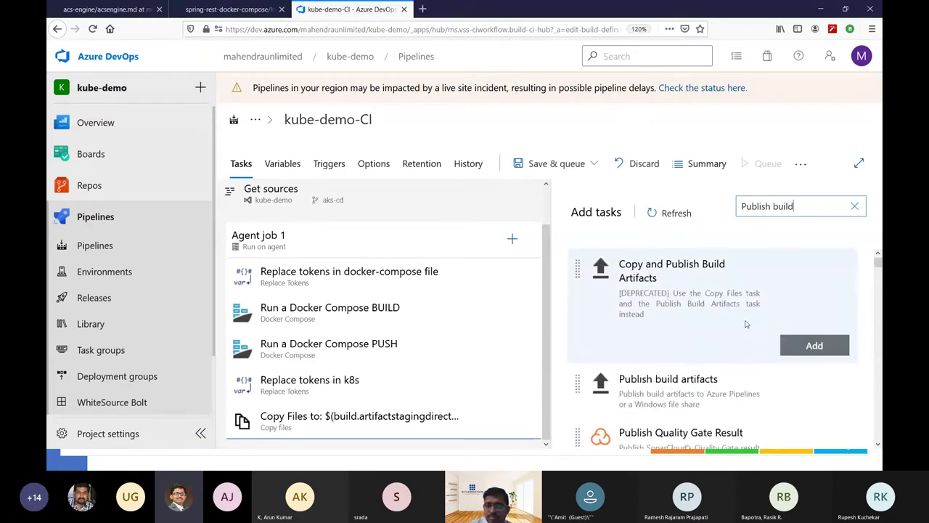
{"action": "mouse_move", "coordinate": [696, 387]}
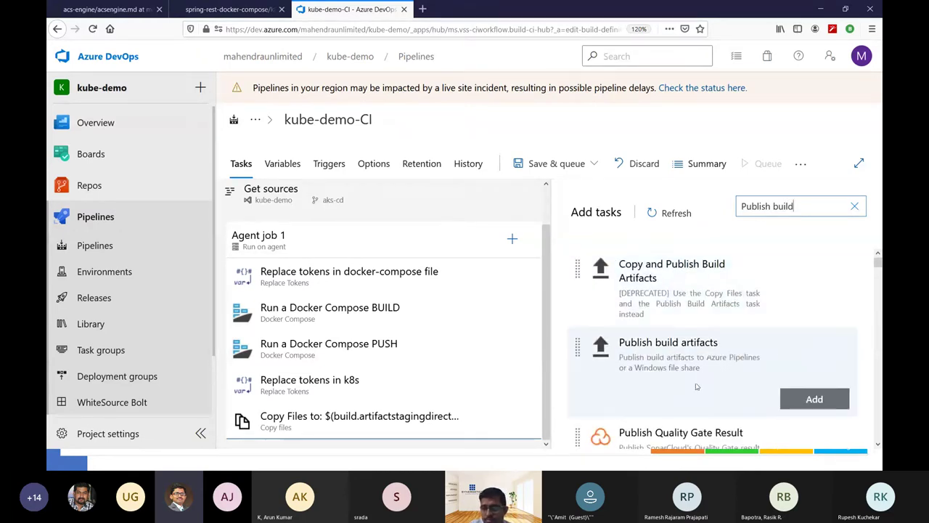
{"action": "left_click", "coordinate": [813, 402]}
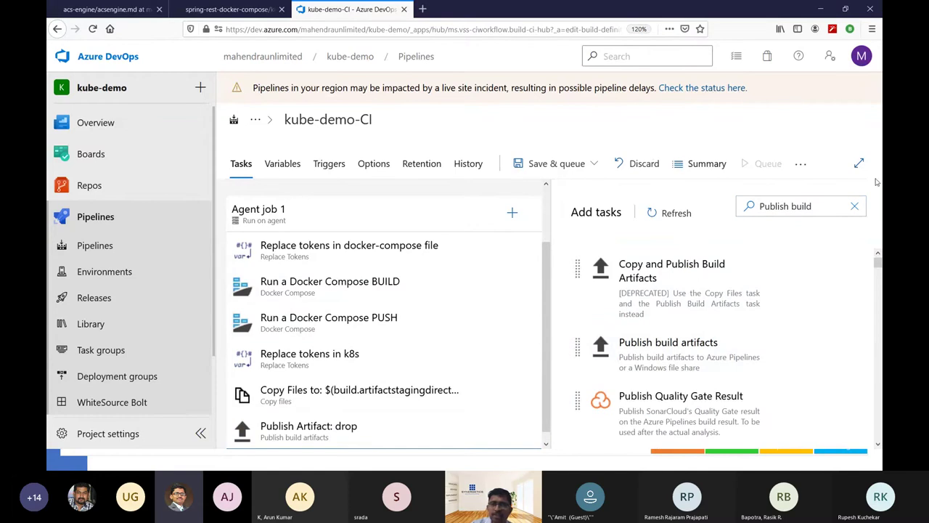
Check the Publish Artifact: drop task publishes $(Build.ArtifactStagingDirectory) as 'drop', then choose Save & queue.
{"action": "left_click", "coordinate": [335, 429]}
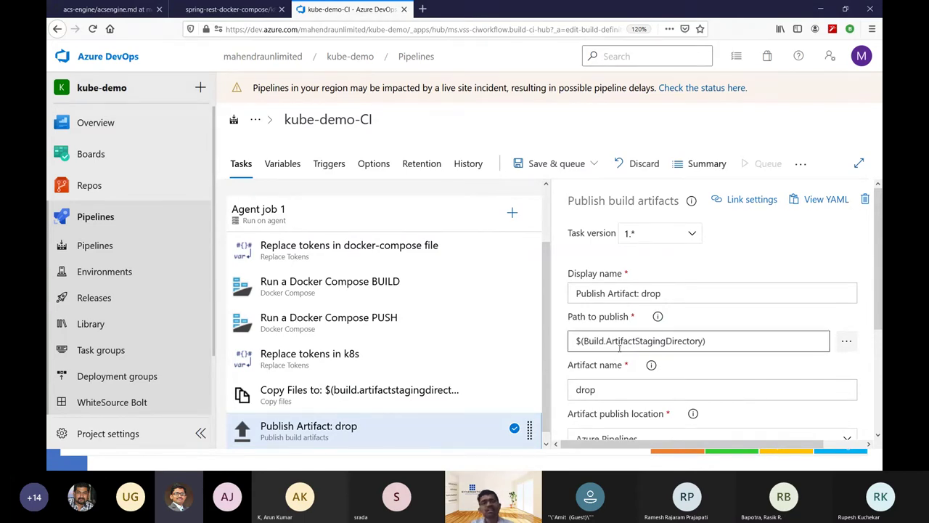
{"action": "scroll", "coordinate": [620, 349], "scroll_direction": "down", "scroll_amount": 1}
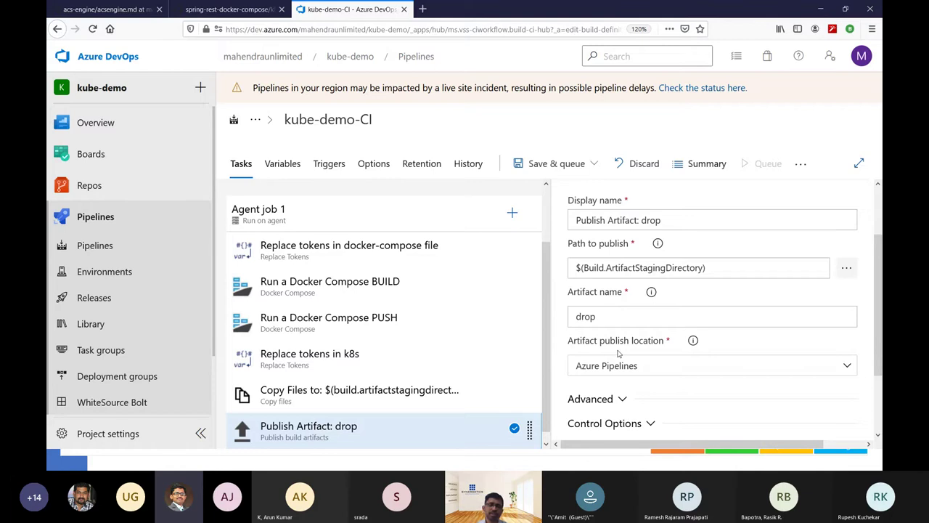
{"action": "double_click", "coordinate": [619, 314]}
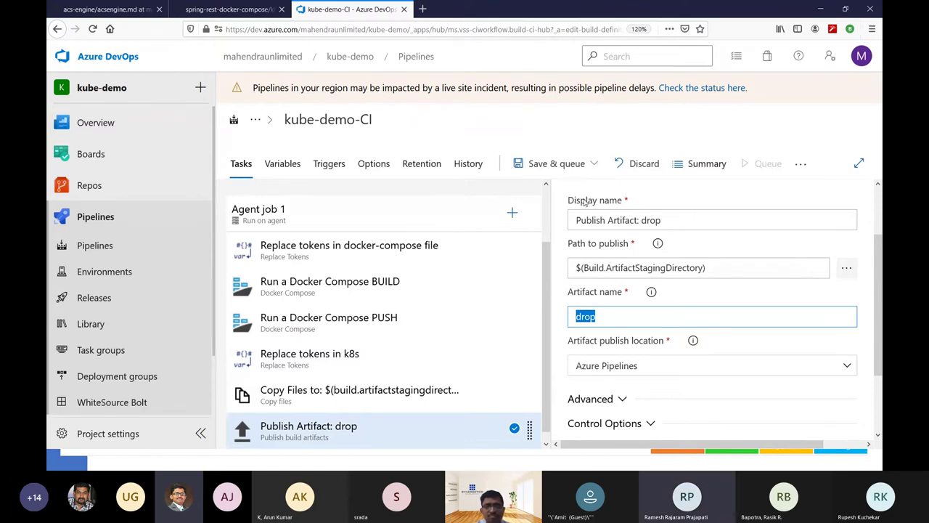
{"action": "left_click", "coordinate": [576, 164]}
{"action": "left_click", "coordinate": [551, 190]}
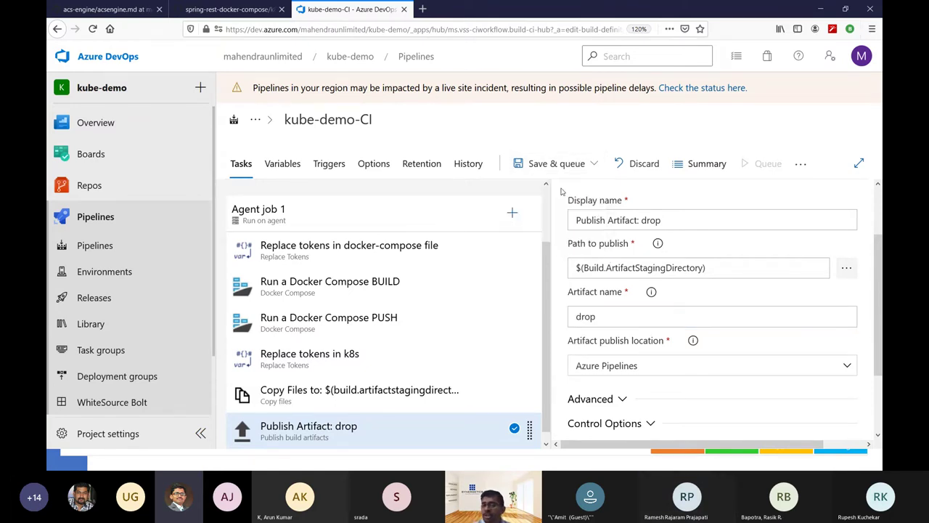
Choose the Default agent pool and save and run the pipeline as run #554.
{"action": "left_click", "coordinate": [700, 177]}
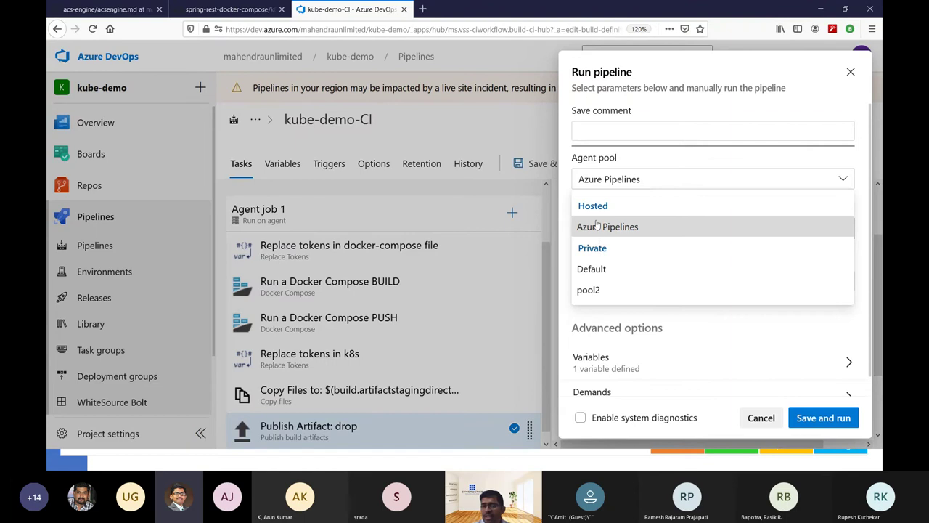
{"action": "left_click", "coordinate": [603, 267]}
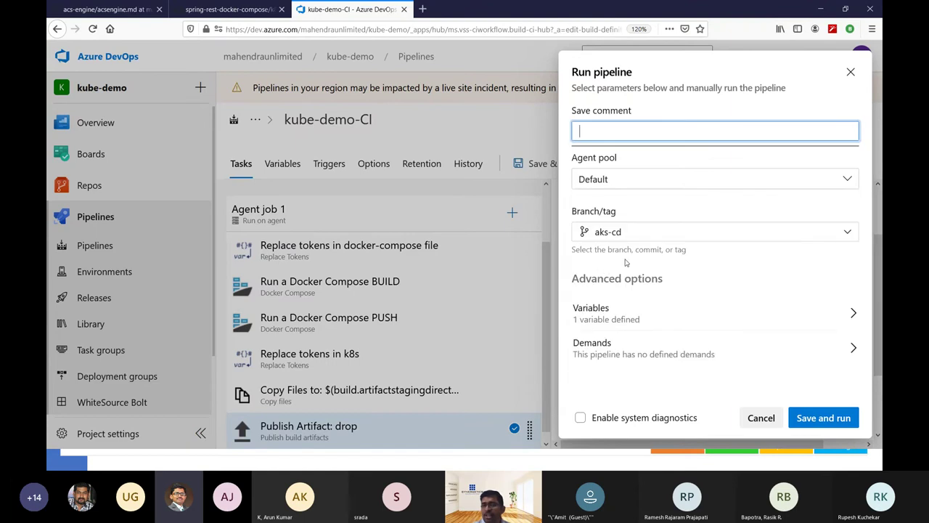
{"action": "left_click", "coordinate": [826, 420]}
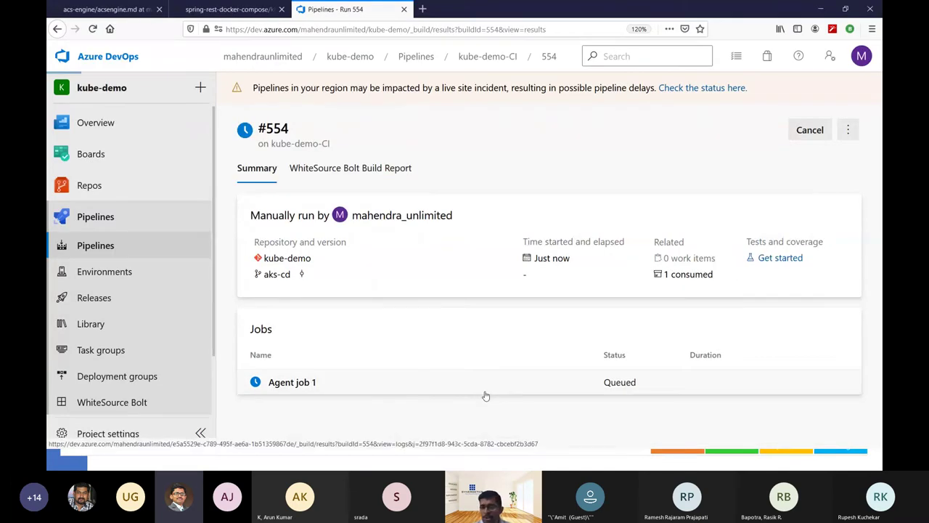
Follow Agent job 1's logs, checking the agent terminal, until it succeeds with 1 artifact.
{"action": "left_click", "coordinate": [489, 380]}
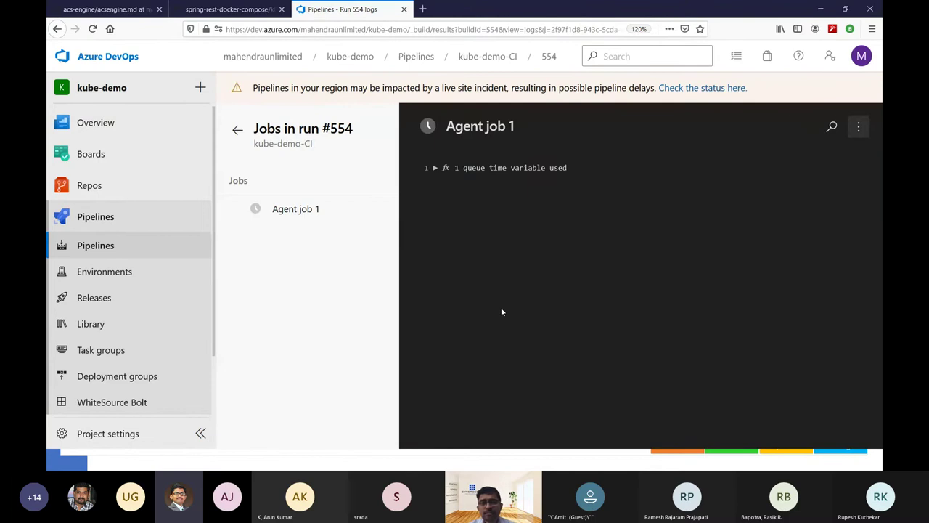
{"action": "key", "text": "alt+Tab"}
{"action": "key", "text": "Tab"}
{"action": "key", "text": "Tab"}
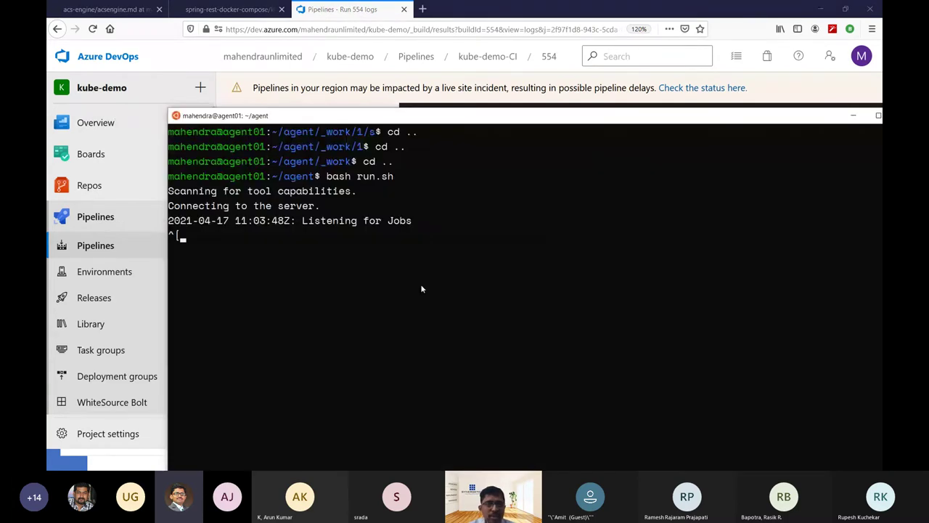
{"action": "key", "text": "BackSpace"}
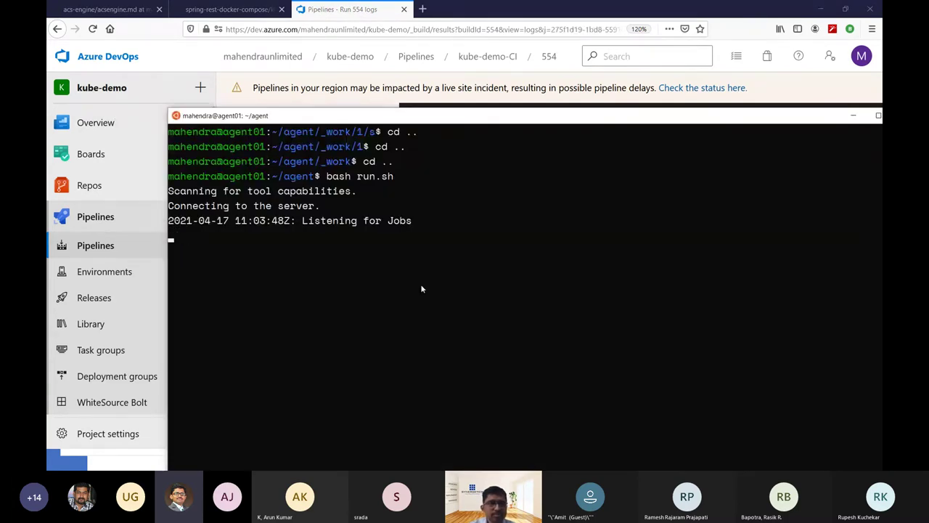
{"action": "key", "text": "alt+Tab"}
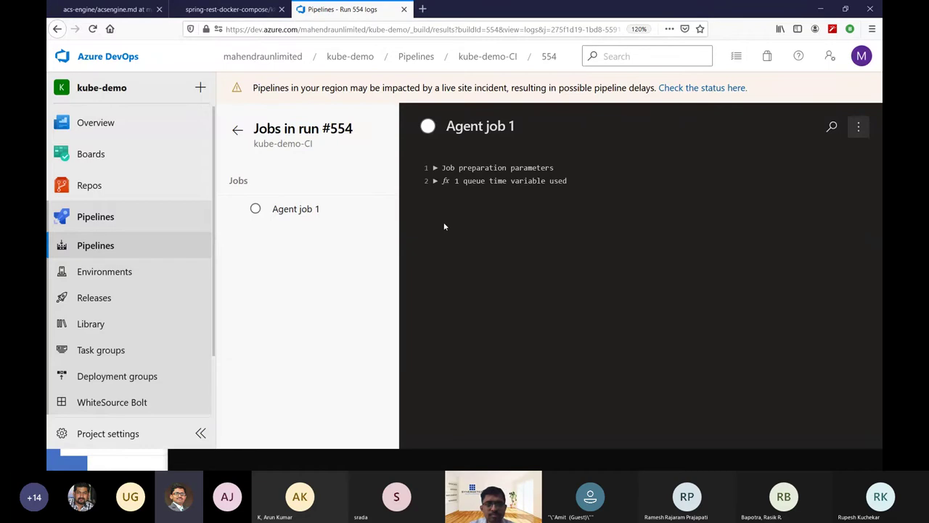
{"action": "left_click", "coordinate": [434, 181]}
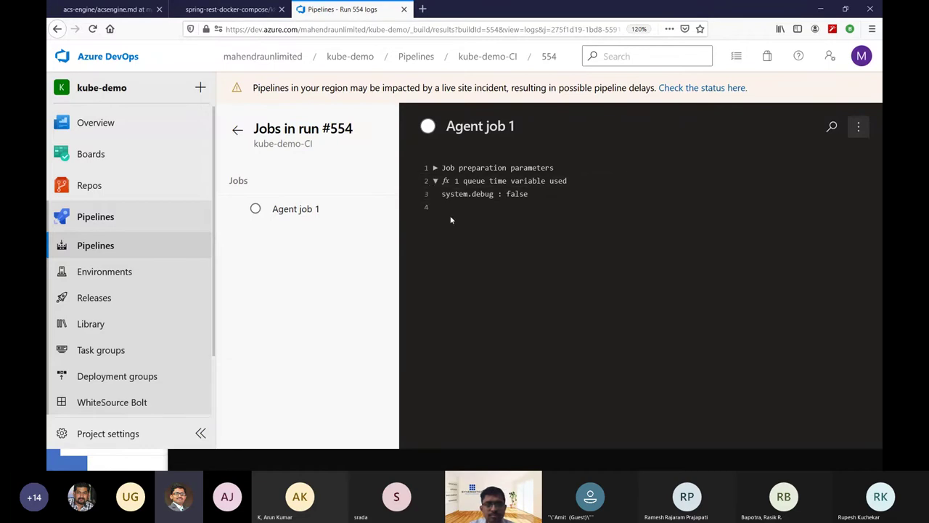
{"action": "left_click", "coordinate": [435, 168]}
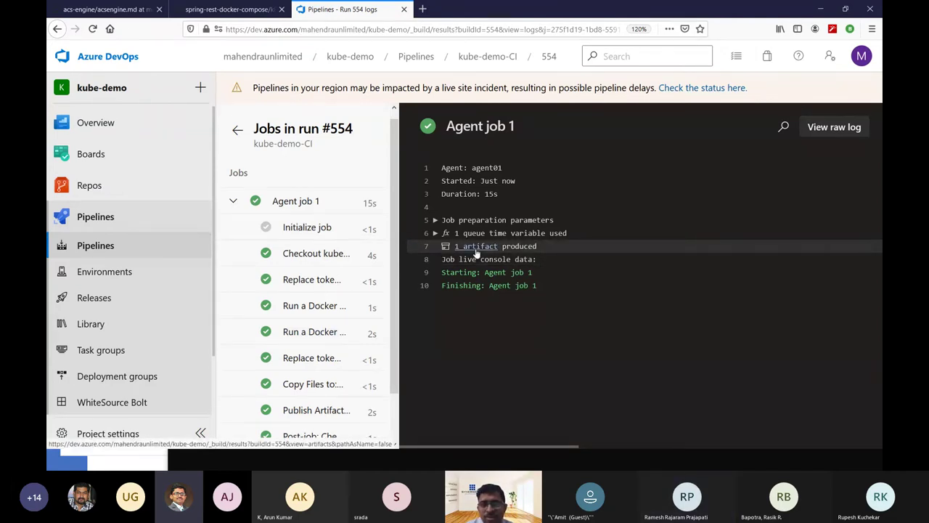
Check the drop artifact's five YAML files, then return to run #554 and the slide show.
{"action": "left_click", "coordinate": [476, 247]}
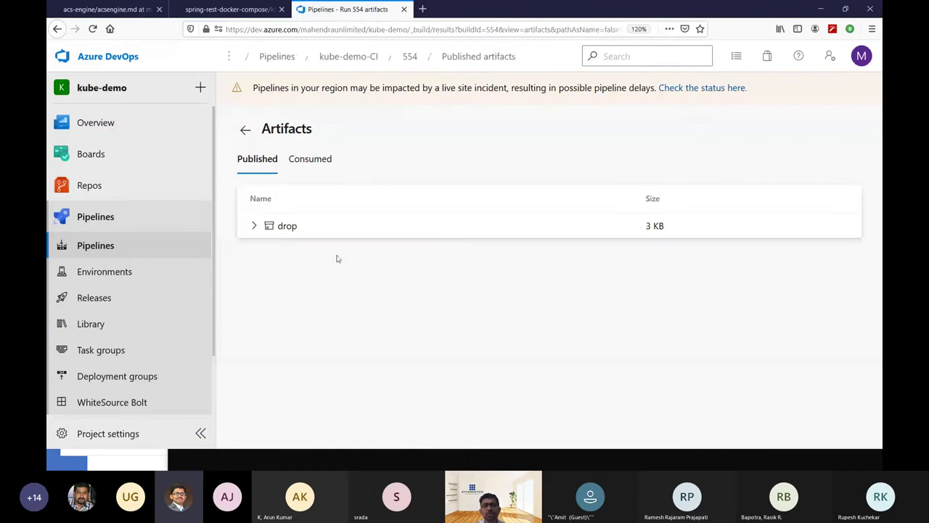
{"action": "left_click", "coordinate": [253, 226]}
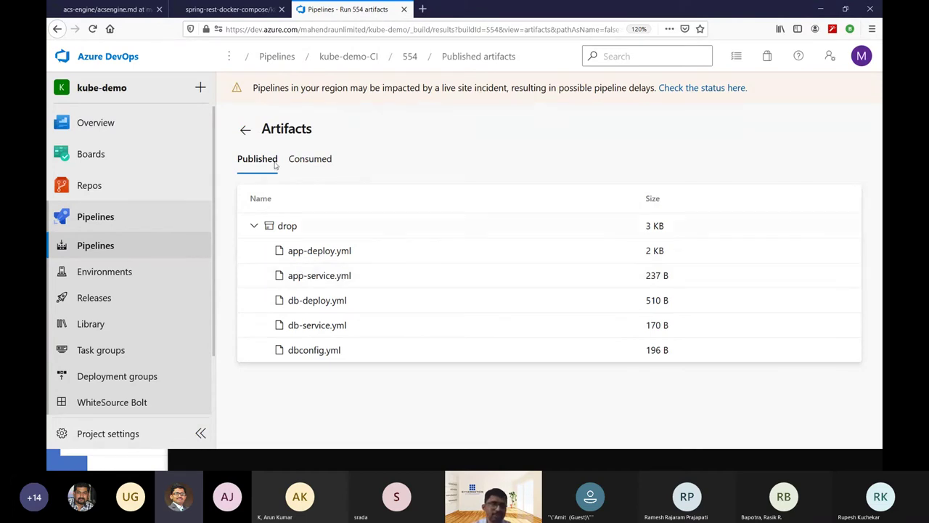
{"action": "left_click", "coordinate": [240, 132]}
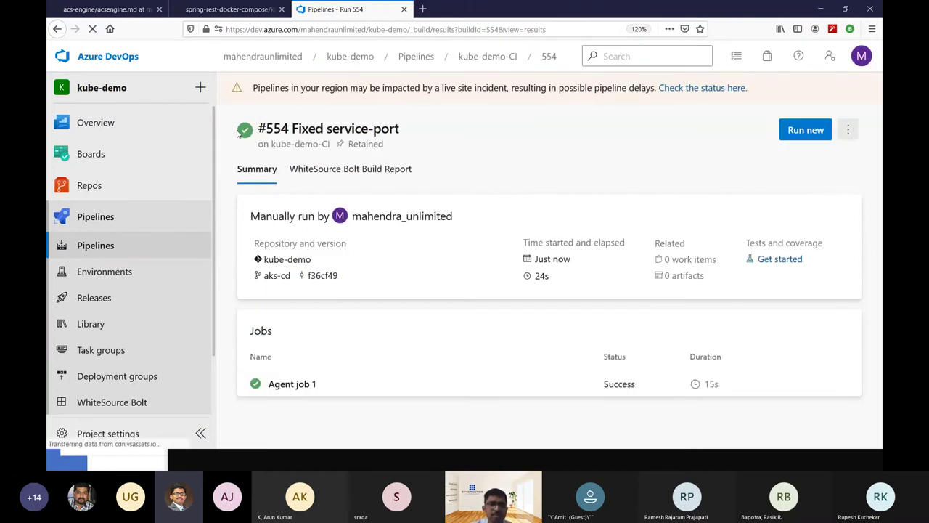
{"action": "key", "text": "alt+Tab"}
{"action": "key", "text": "alt+Tab"}
{"action": "key", "text": "alt+Tab"}
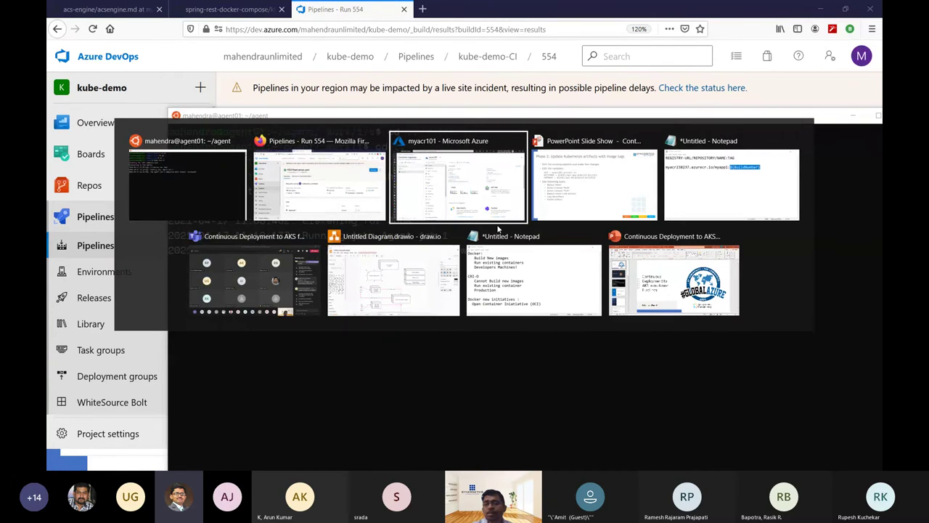
{"action": "key", "text": "alt+Tab"}
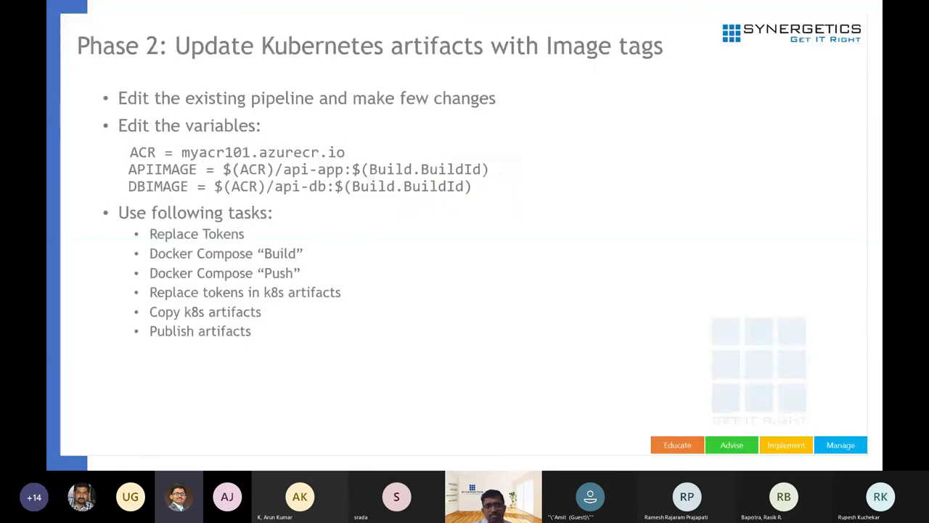
Advance the slides past Q/A to Phase 3: Continuous Deployment, then switch back to Azure DevOps.
{"action": "key", "text": "Right"}
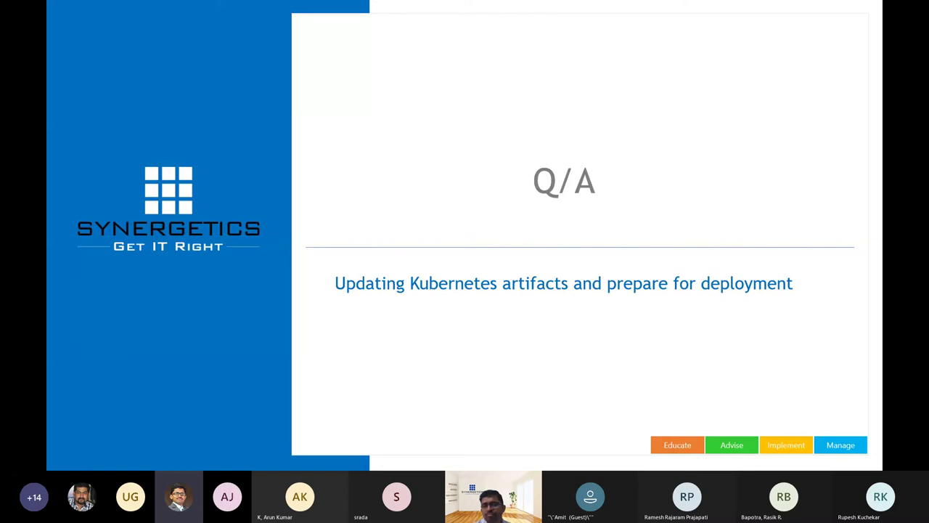
{"action": "key", "text": "alt+Tab"}
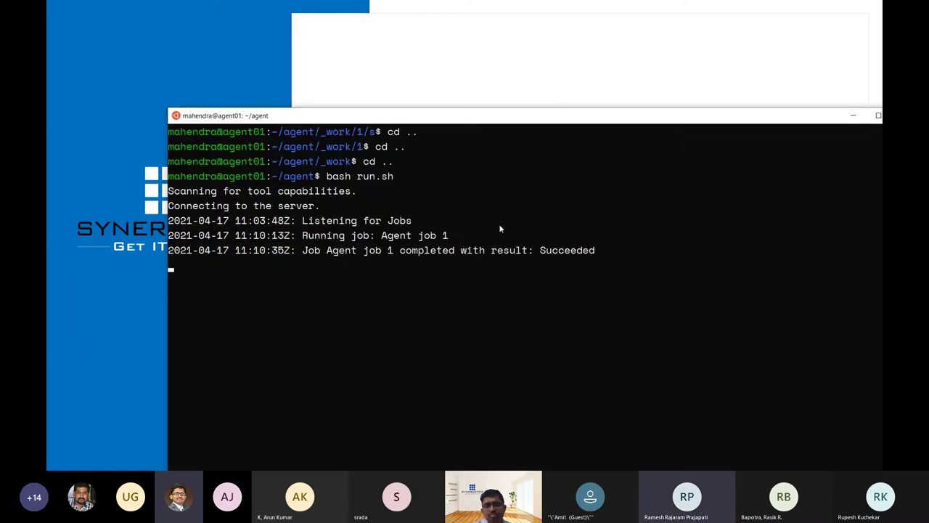
{"action": "key", "text": "alt+Tab"}
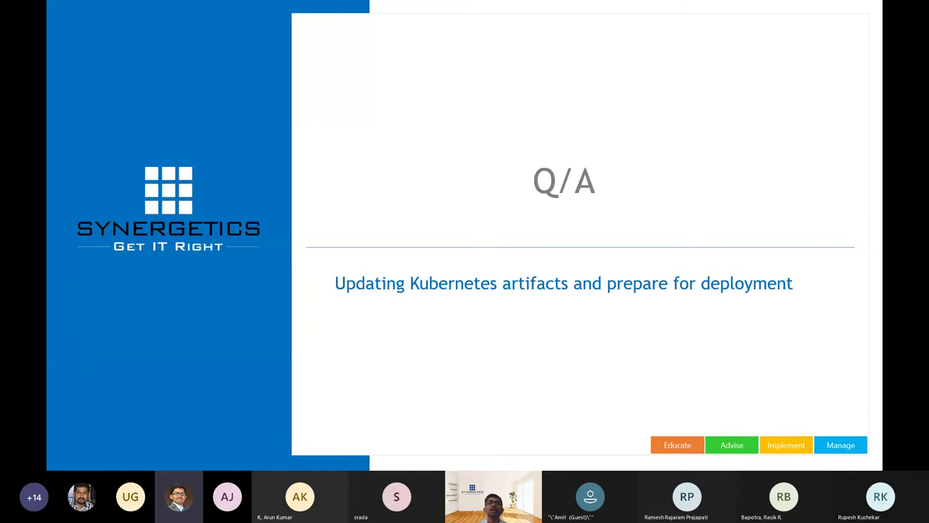
{"action": "key", "text": "Right"}
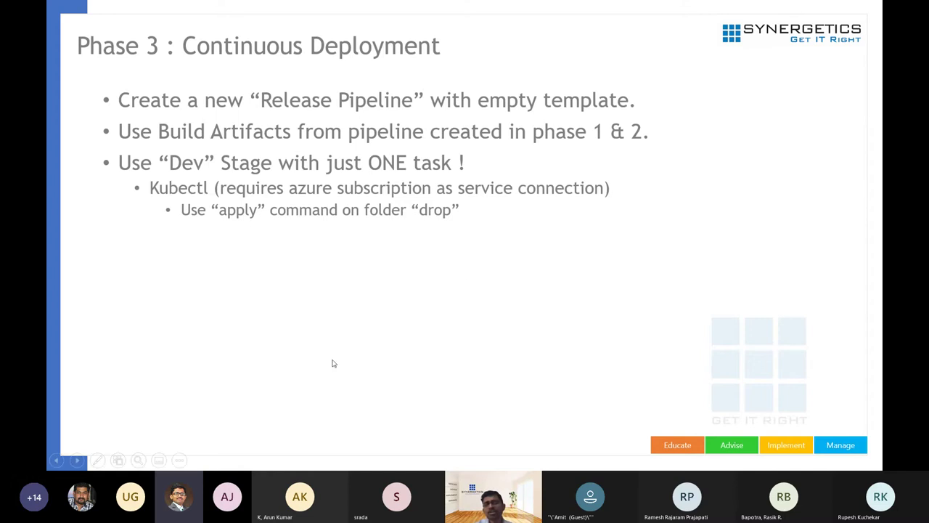
{"action": "key", "text": "alt+Tab"}
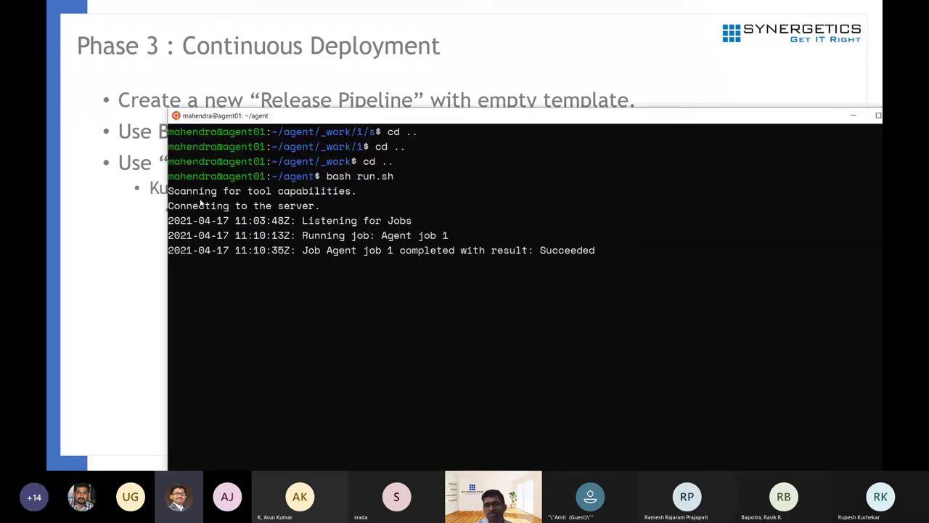
{"action": "key", "text": "alt+Tab"}
{"action": "key", "text": "Tab"}
{"action": "key", "text": "Tab"}
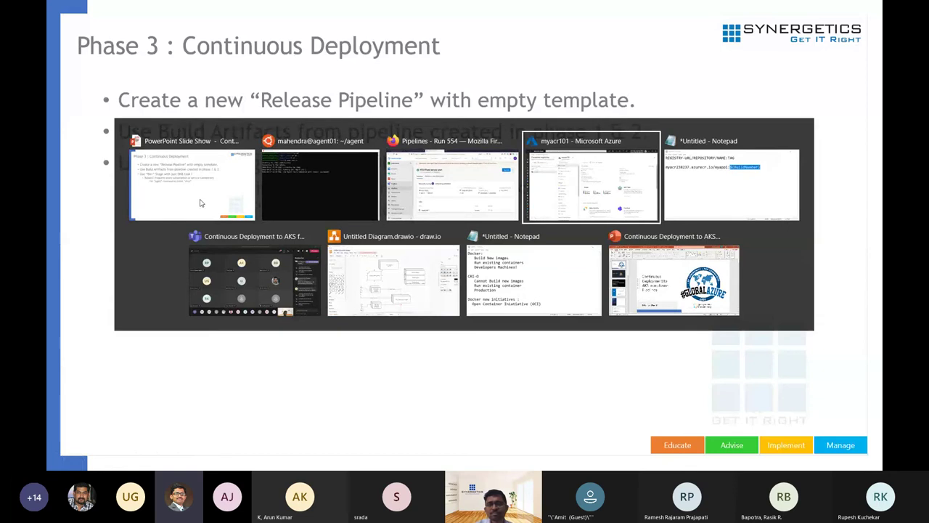
{"action": "key", "text": "alt+Tab"}
{"action": "key", "text": "alt+Tab"}
{"action": "key", "text": "Tab"}
{"action": "key", "text": "Tab"}
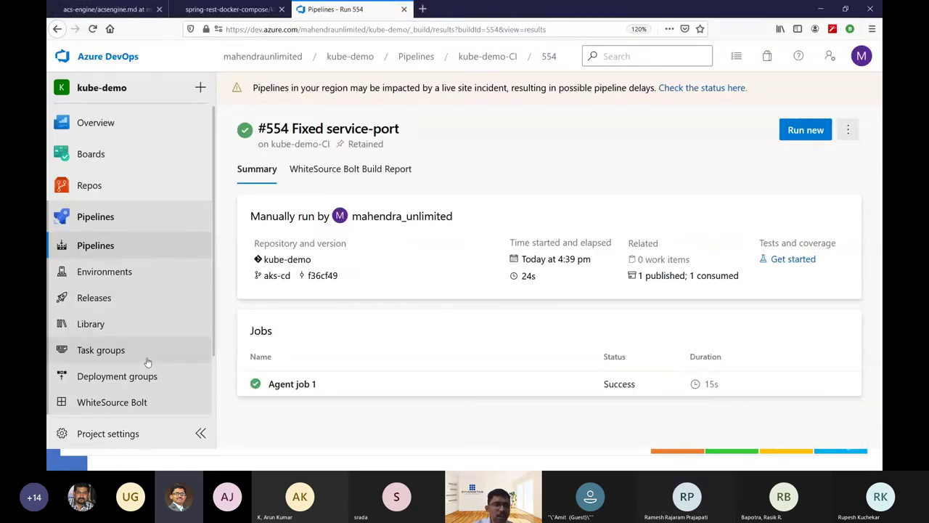
From Pipelines > Releases, create a new release pipeline for kube-demo.
{"action": "left_click", "coordinate": [128, 256]}
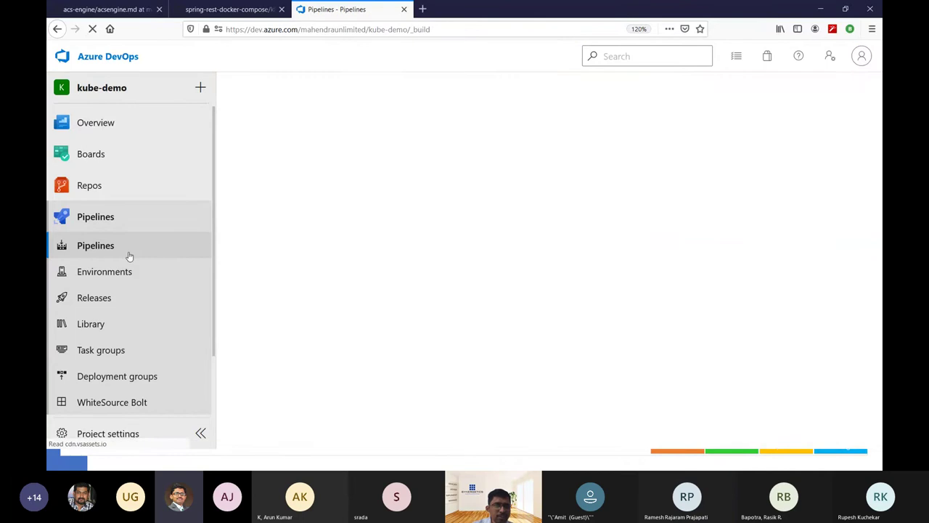
{"action": "left_click", "coordinate": [116, 303]}
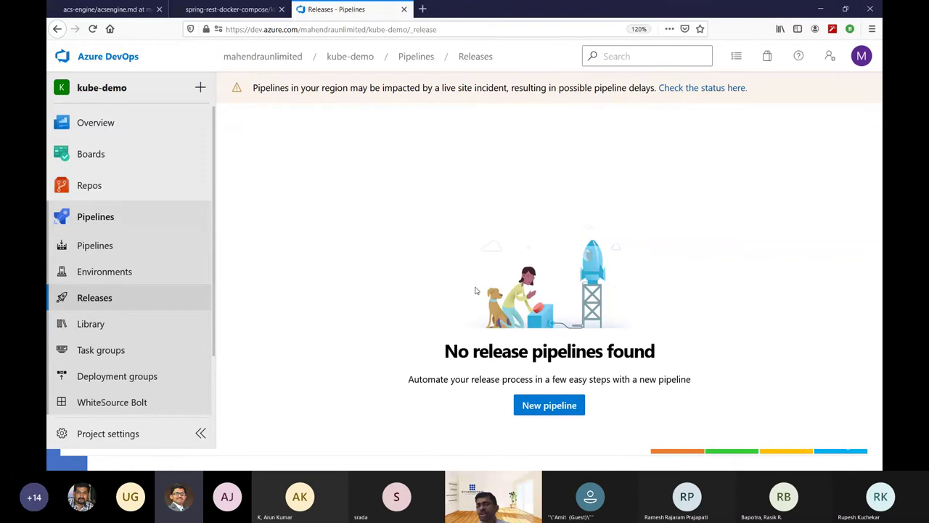
{"action": "left_click", "coordinate": [543, 405]}
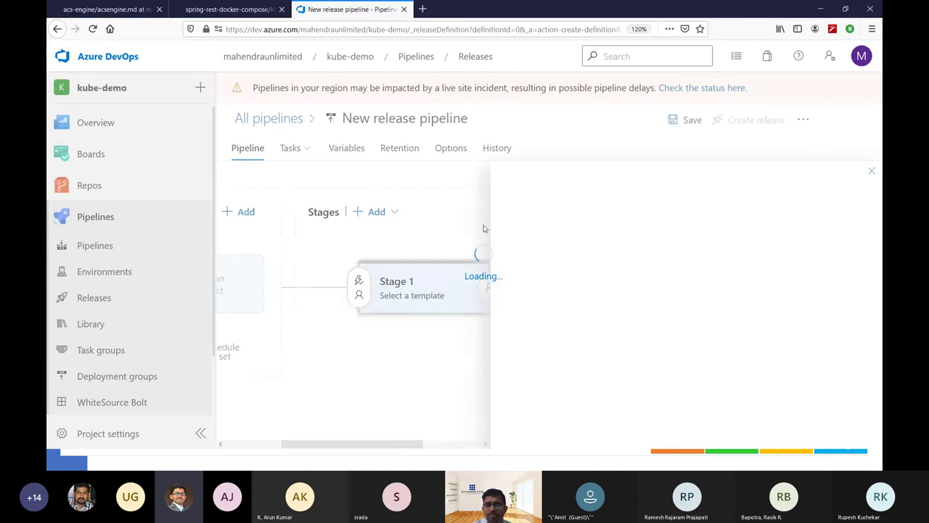
Start the pipeline from an Empty job and rename Stage 1 to Dev.
{"action": "left_click", "coordinate": [595, 116]}
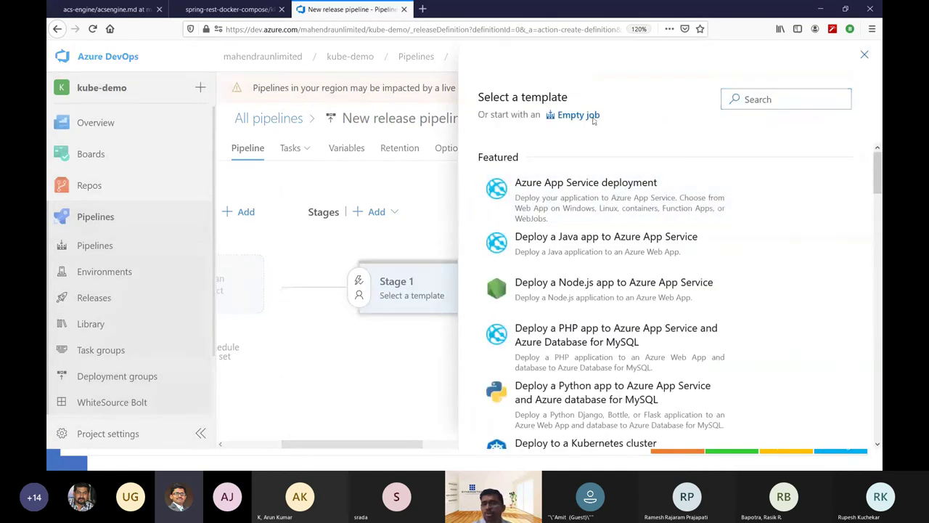
{"action": "left_click", "coordinate": [585, 297]}
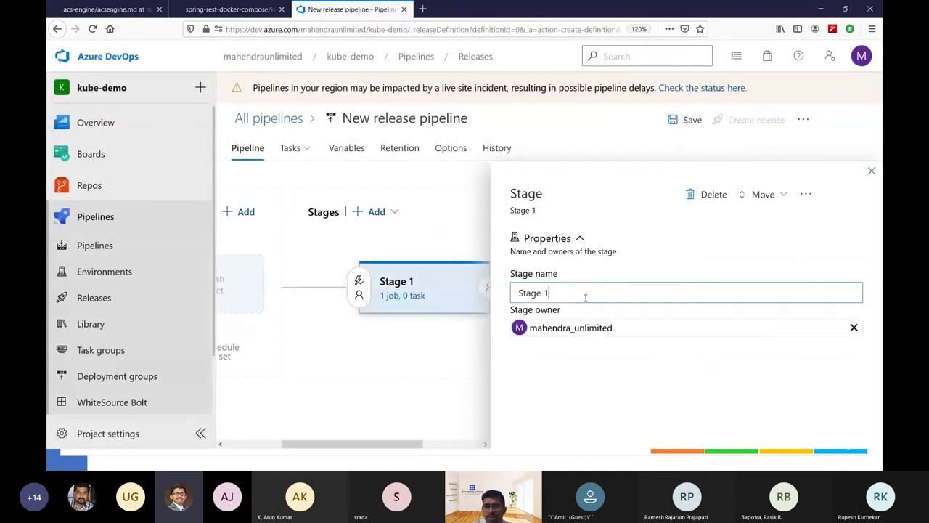
{"action": "key", "text": "ctrl+a"}
{"action": "type", "text": "Dev"}
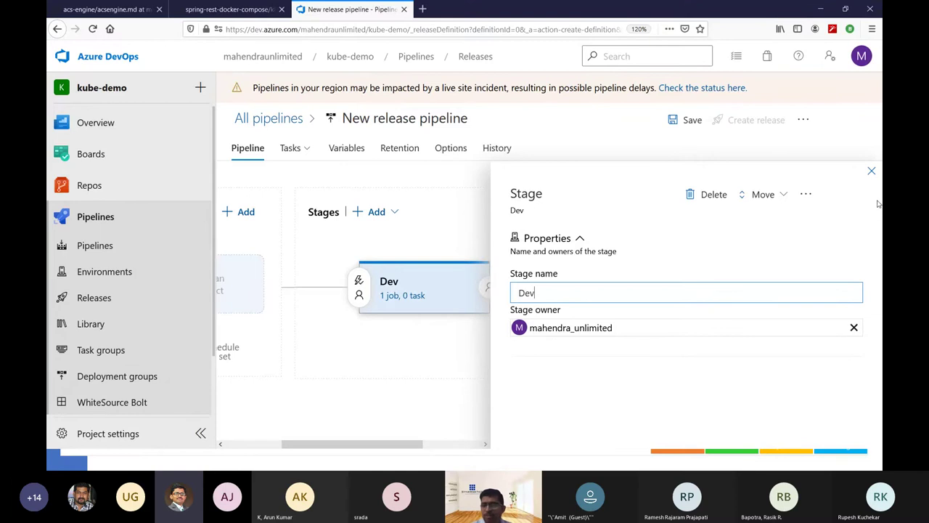
{"action": "left_click", "coordinate": [872, 170]}
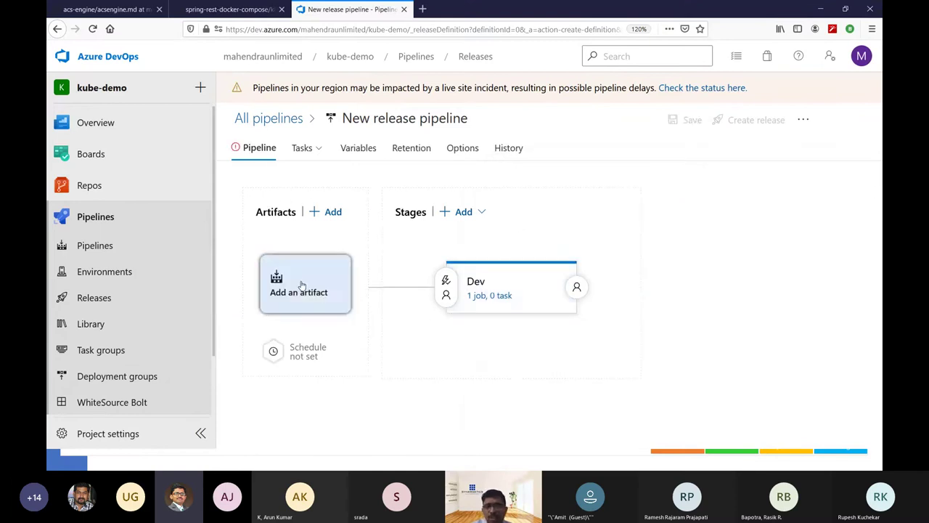
Add the kube-demo-CI build as the pipeline's artifact.
{"action": "left_click", "coordinate": [303, 284]}
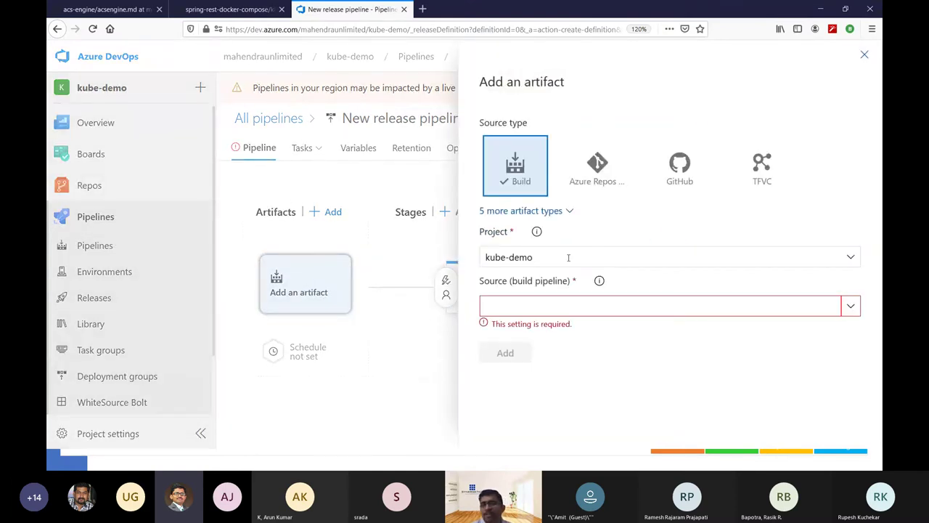
{"action": "left_click", "coordinate": [851, 306]}
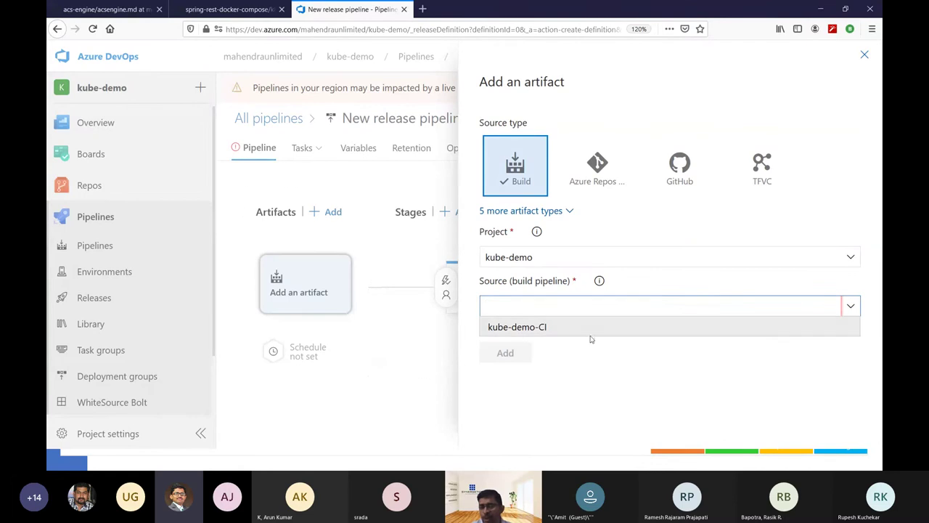
{"action": "left_click", "coordinate": [579, 328]}
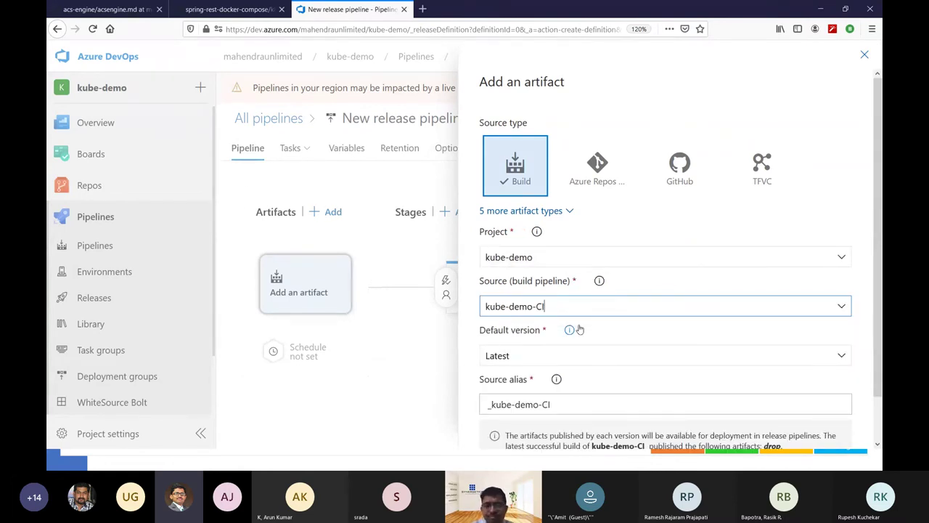
{"action": "scroll", "coordinate": [585, 330], "scroll_direction": "down", "scroll_amount": 1}
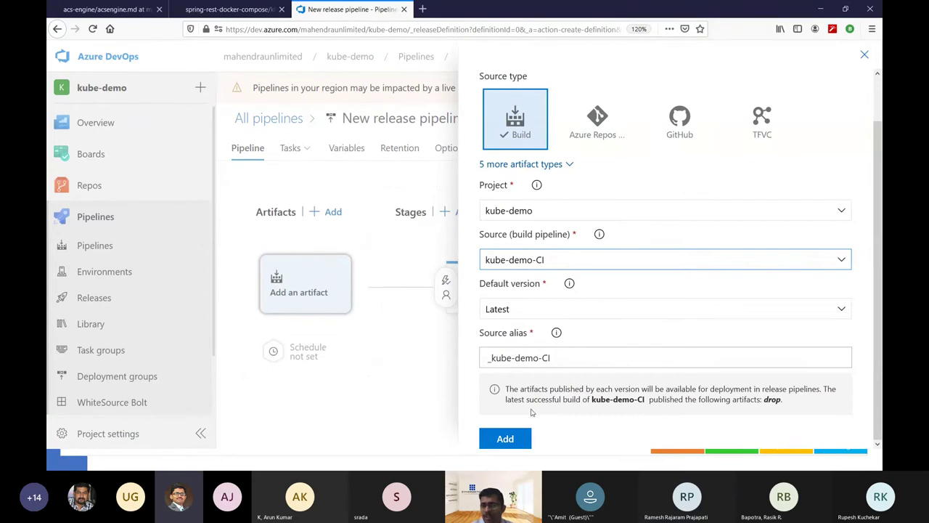
{"action": "left_click", "coordinate": [506, 439]}
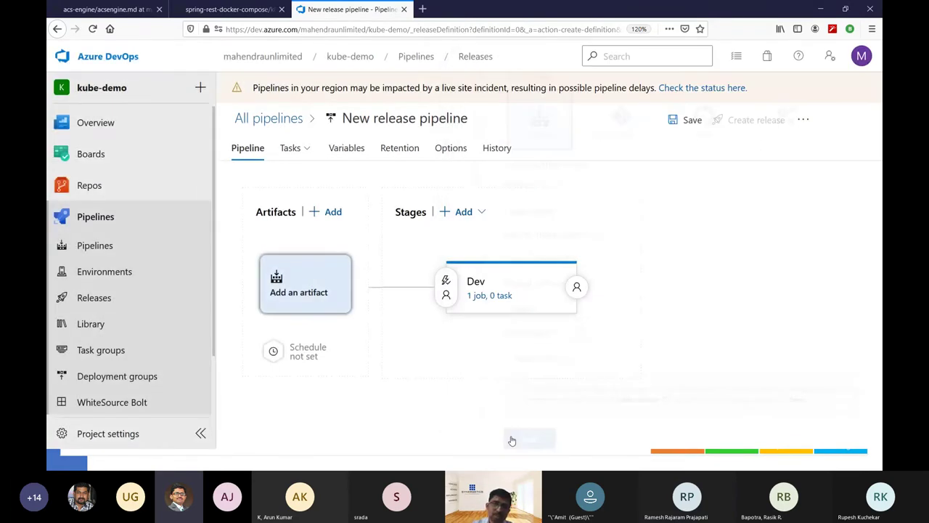
Add a Kubectl task to the Dev stage's Agent job.
{"action": "left_click", "coordinate": [491, 307]}
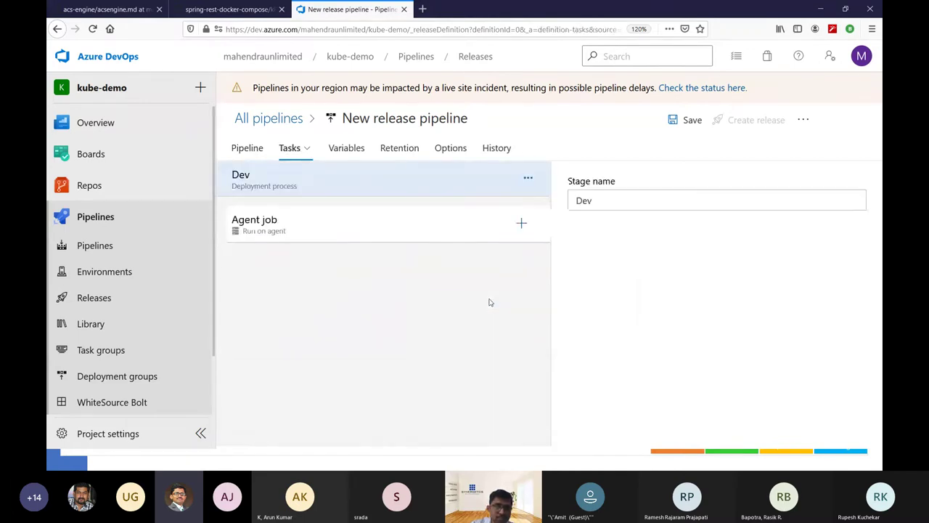
{"action": "left_click", "coordinate": [522, 223]}
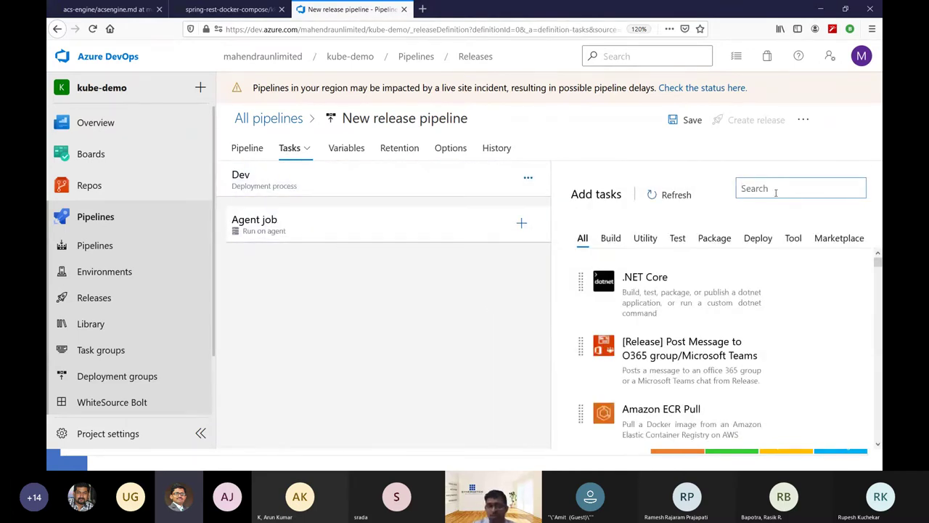
{"action": "type", "text": "kube"}
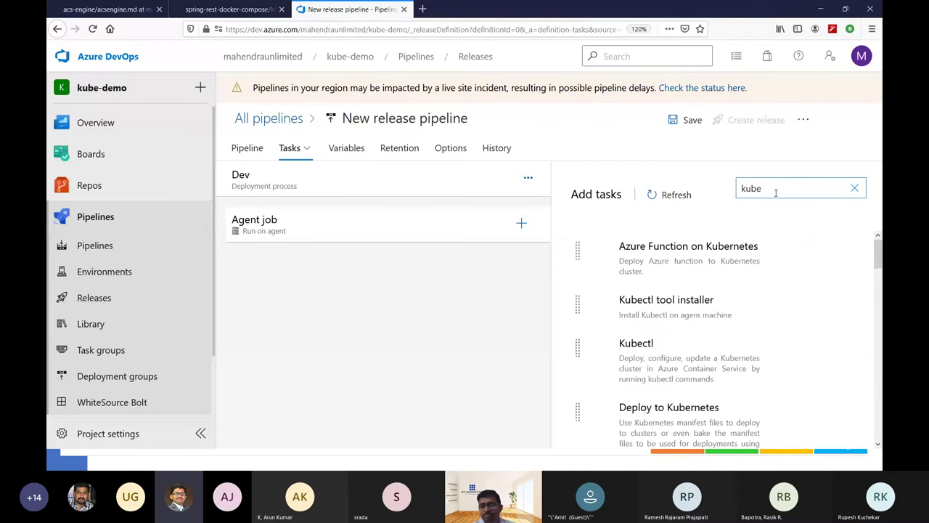
{"action": "mouse_move", "coordinate": [686, 403]}
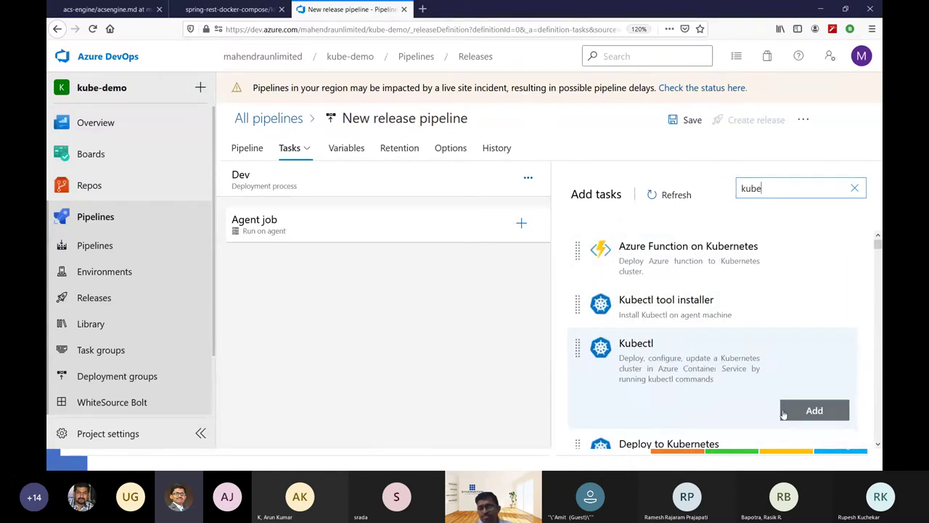
{"action": "left_click", "coordinate": [801, 411]}
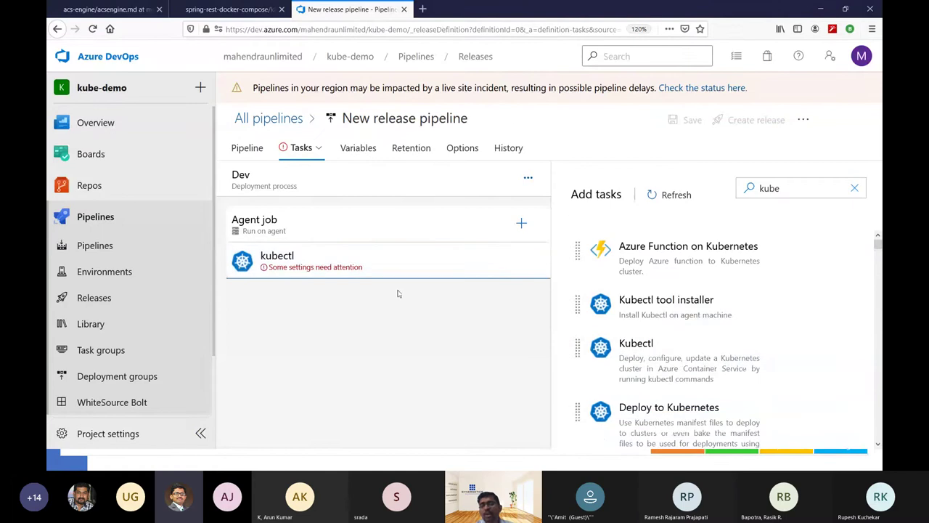
Set the kubectl task's service connection type to Kubernetes Service Connection.
{"action": "left_click", "coordinate": [387, 267]}
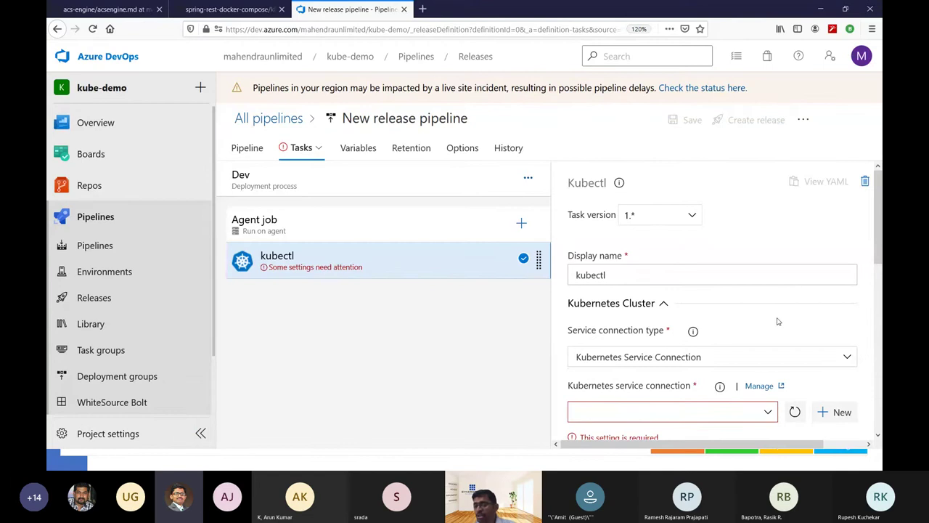
{"action": "left_click", "coordinate": [681, 361]}
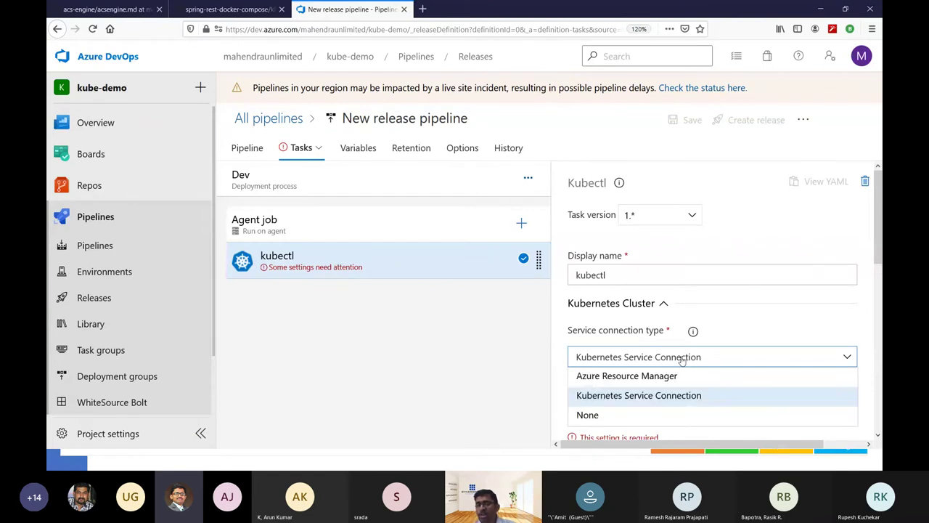
{"action": "left_click", "coordinate": [653, 399]}
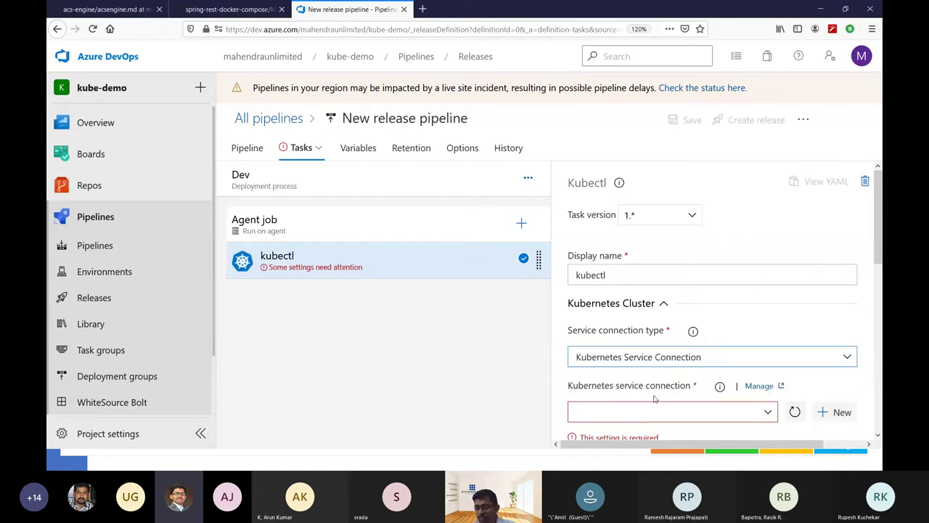
Create a new Kubernetes service connection with KubeConfig authentication, ready to paste the config.
{"action": "left_click", "coordinate": [835, 412]}
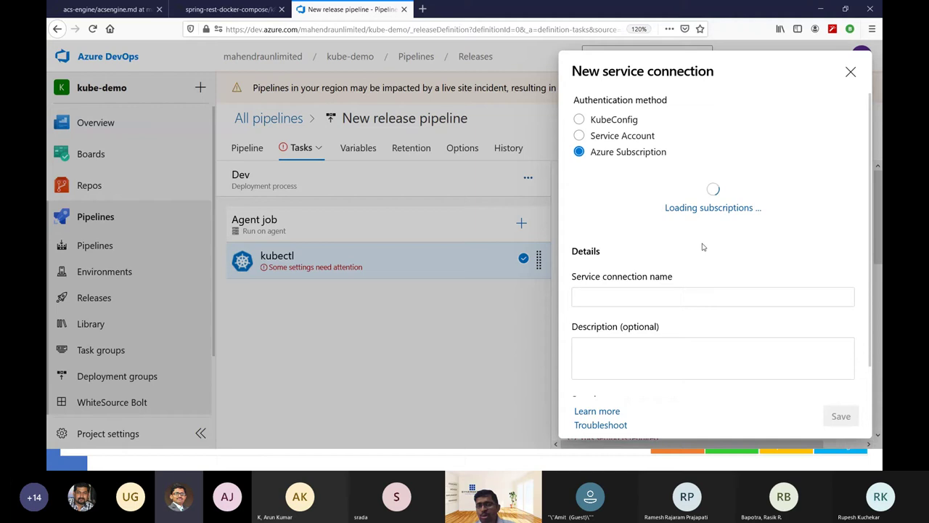
{"action": "left_click", "coordinate": [610, 120]}
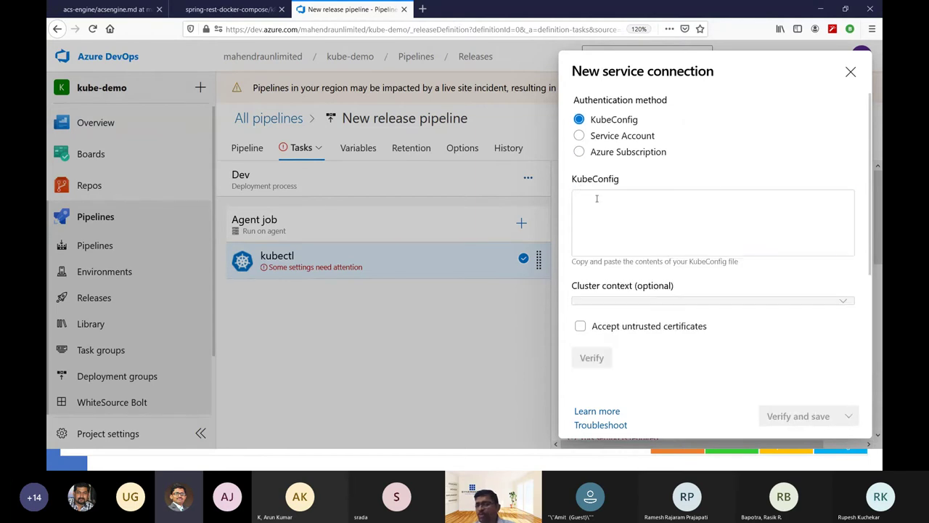
{"action": "left_click", "coordinate": [622, 225]}
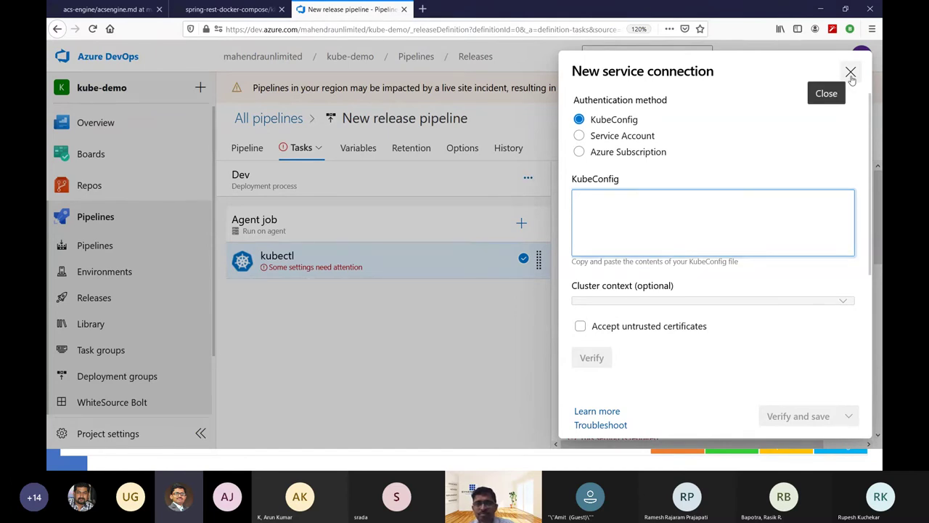
{"action": "key", "text": "alt+Tab"}
{"action": "key", "text": "alt+Tab"}
{"action": "key", "text": "alt+Tab"}
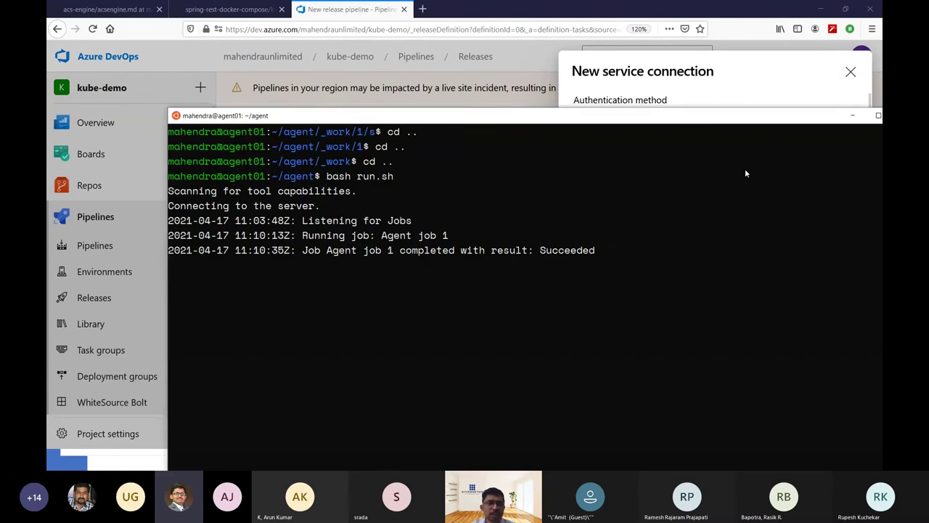
{"action": "key", "text": "super"}
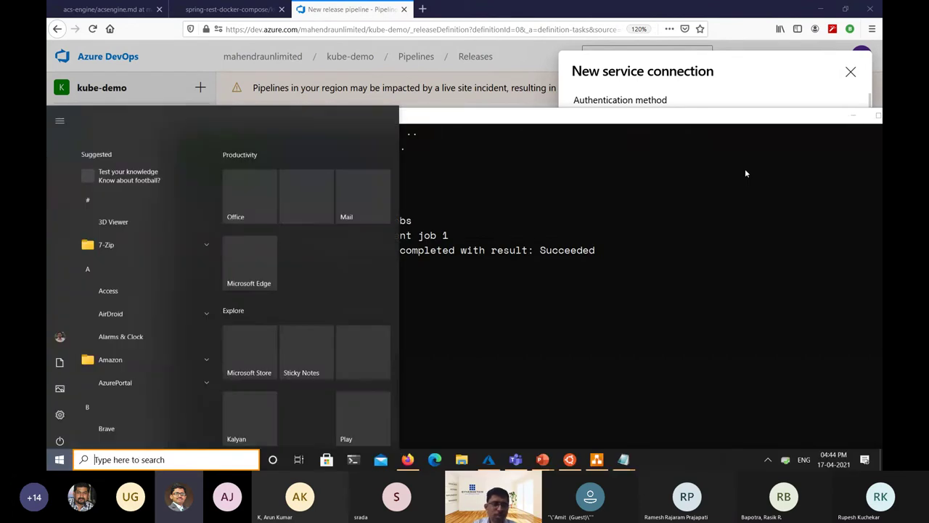
{"action": "type", "text": "ubu"}
{"action": "key", "text": "Return"}
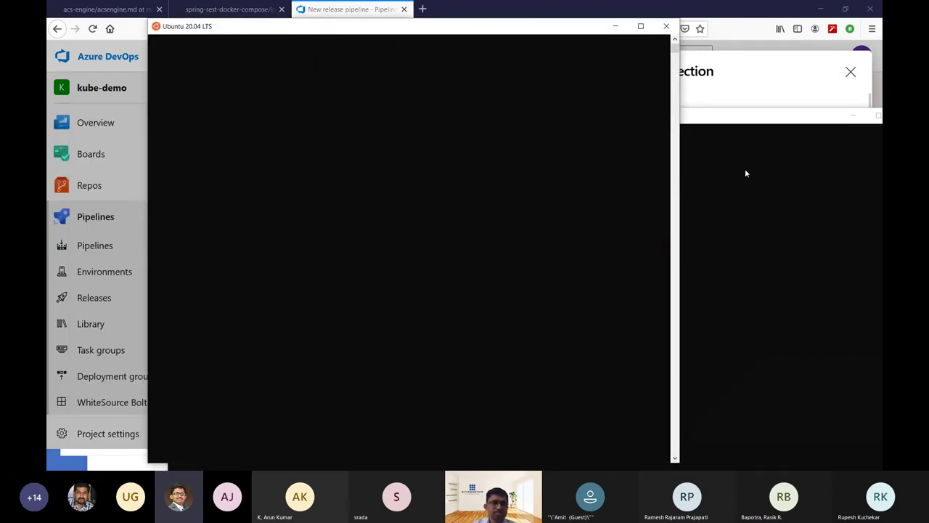
{"action": "type", "text": "nano "}
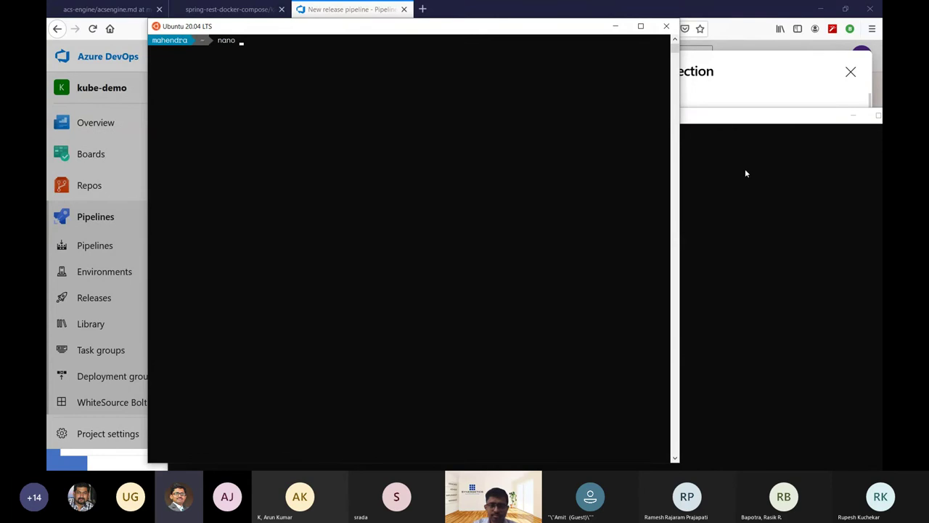
{"action": "type", "text": "/"}
{"action": "key", "text": "BackSpace"}
{"action": "type", "text": "~/.kube/config"}
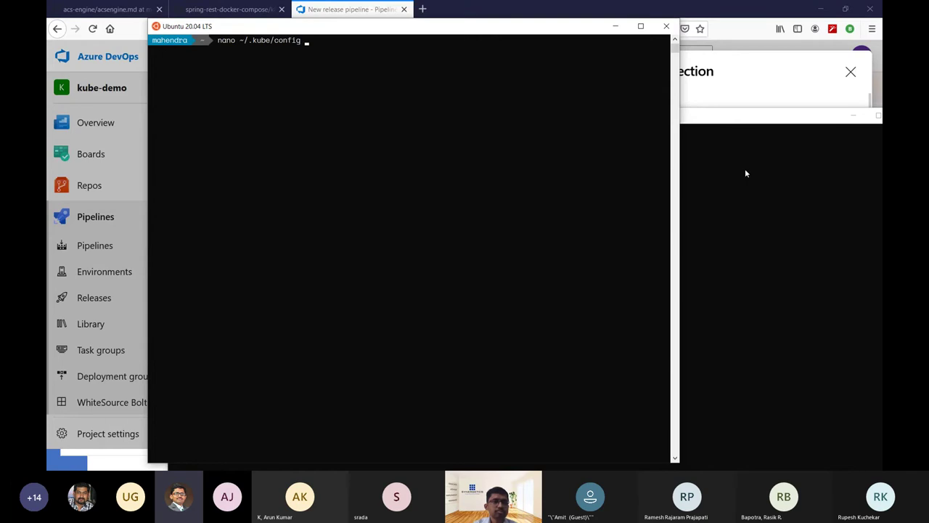
{"action": "key", "text": "Return"}
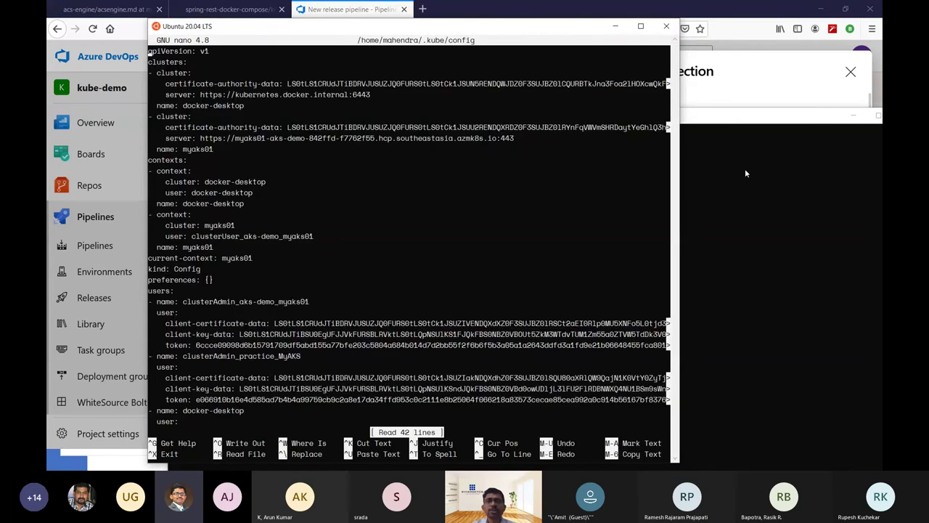
{"action": "key", "text": "super+Up"}
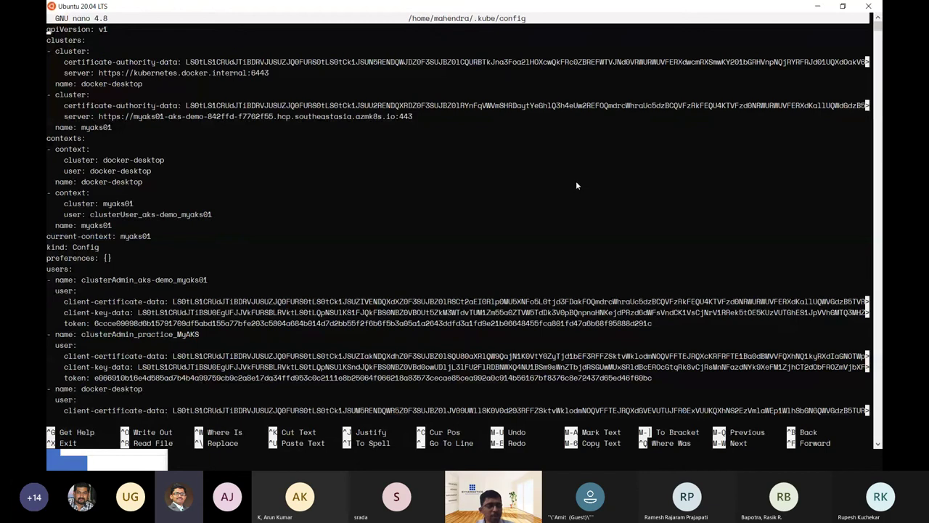
{"action": "key", "text": "ctrl+x"}
{"action": "key", "text": "alt+Tab"}
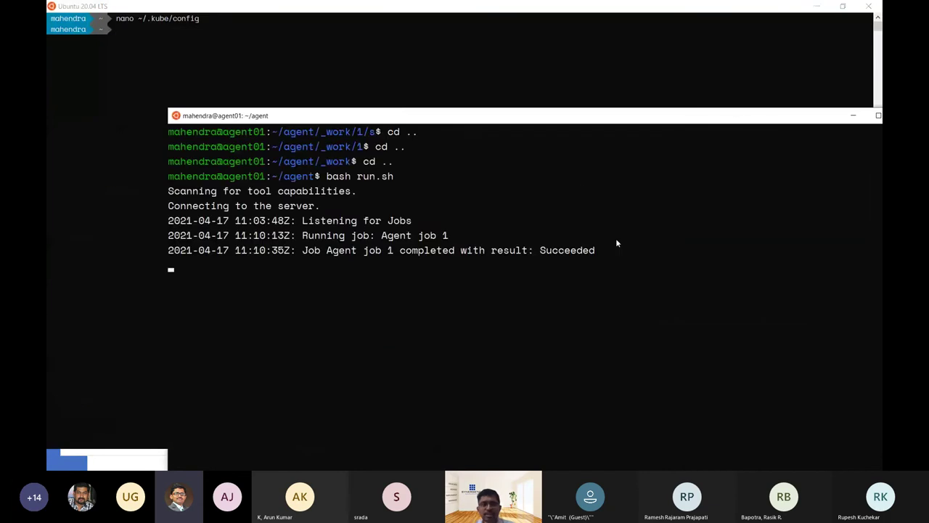
{"action": "key", "text": "alt+Tab"}
{"action": "key", "text": "alt+Tab"}
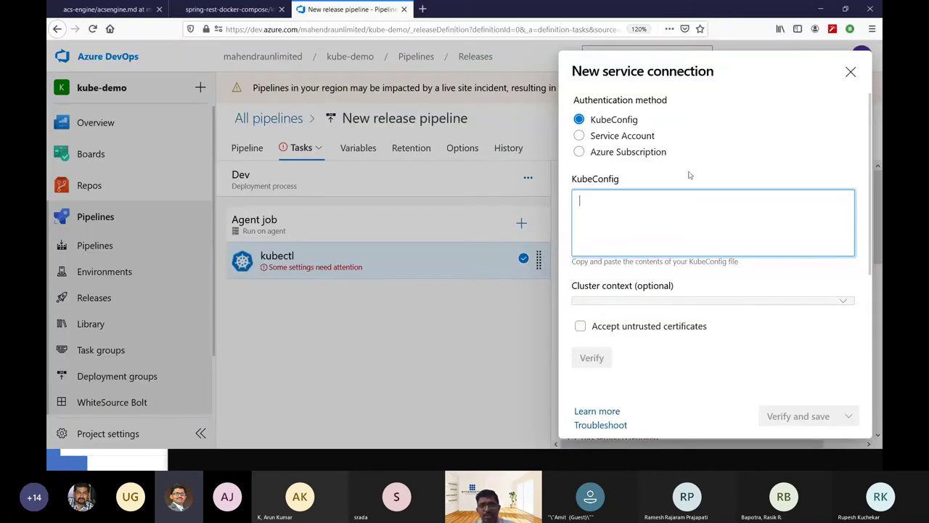
Toggle the connection between Azure Subscription and KubeConfig authentication, briefly checking the agent01 terminal.
{"action": "left_click", "coordinate": [645, 159]}
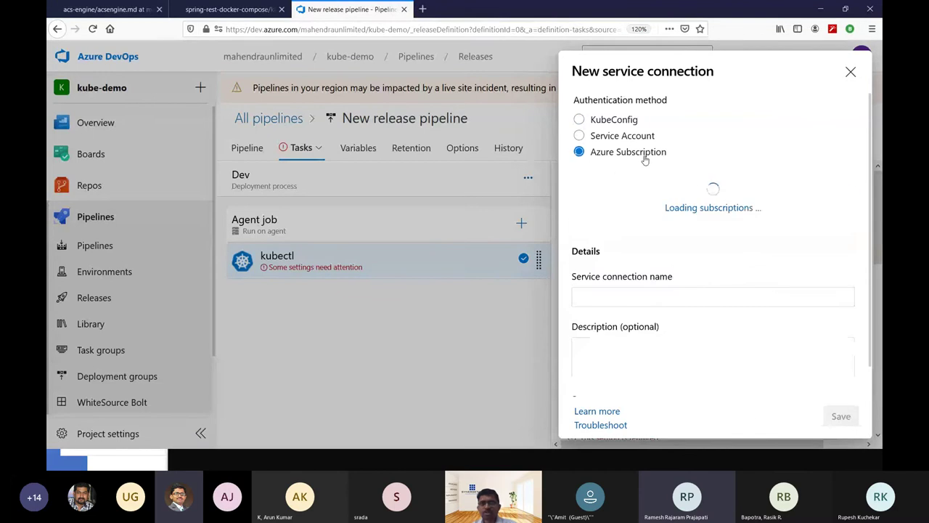
{"action": "left_click", "coordinate": [622, 122]}
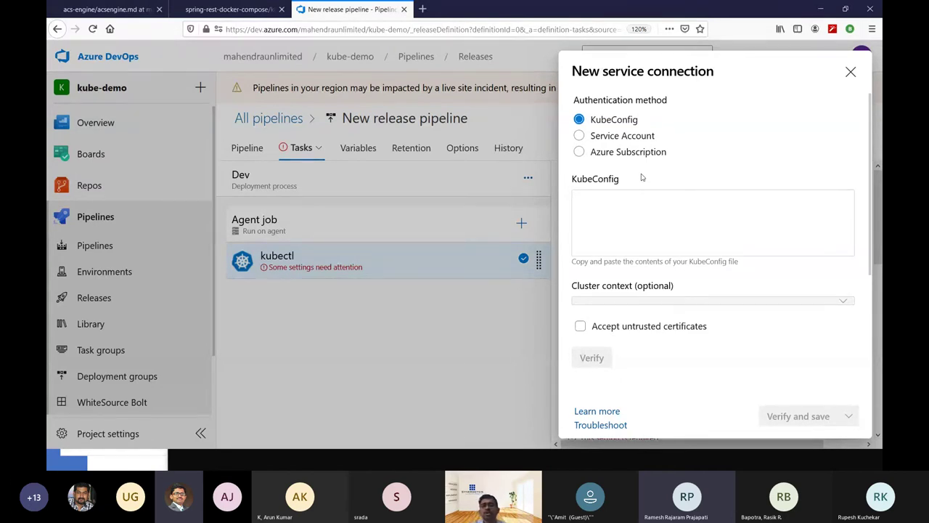
{"action": "key", "text": "alt+Tab"}
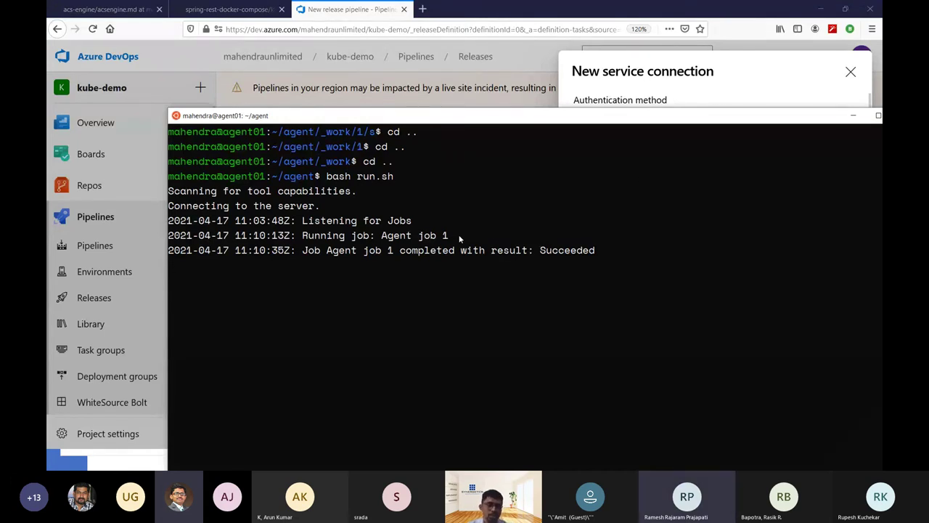
{"action": "key", "text": "alt+Tab"}
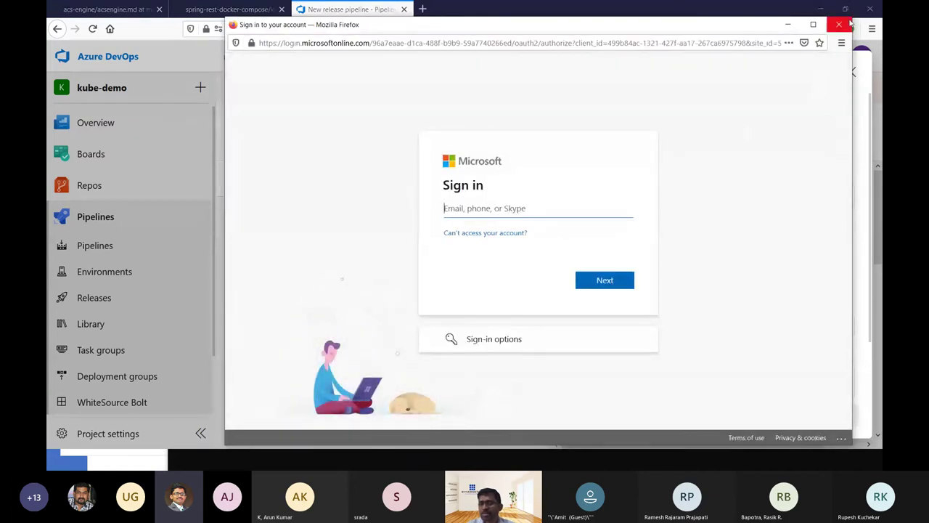
Switch the connection type to Azure Resource Manager with the Visual Studio Enterprise subscription.
{"action": "left_click", "coordinate": [841, 27]}
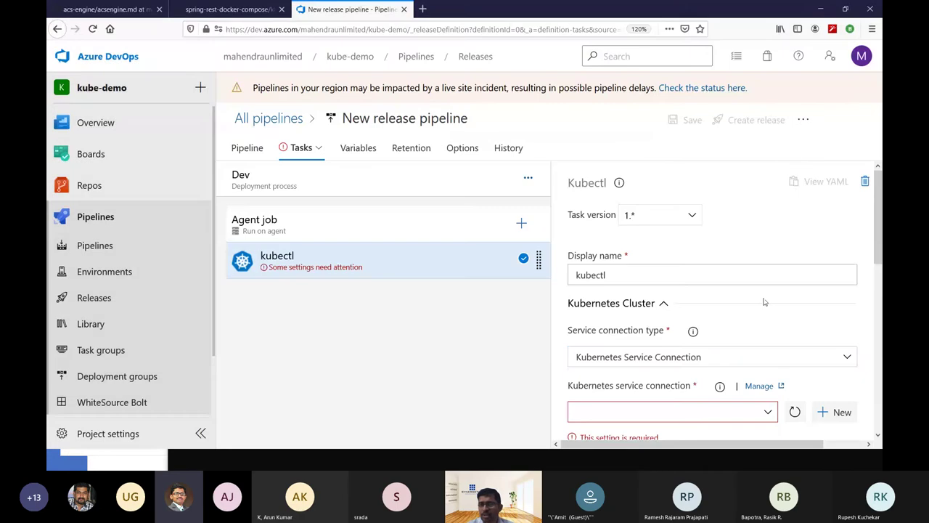
{"action": "left_click", "coordinate": [726, 355]}
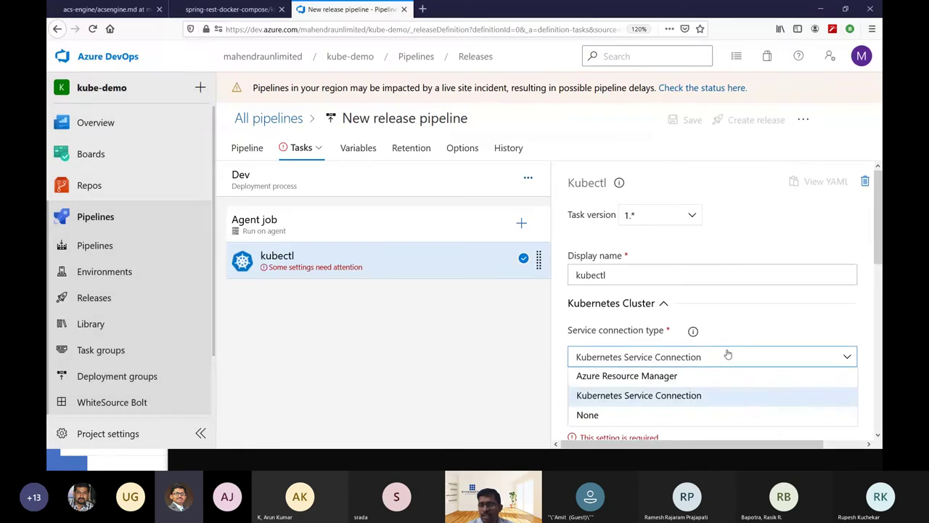
{"action": "left_click", "coordinate": [637, 375]}
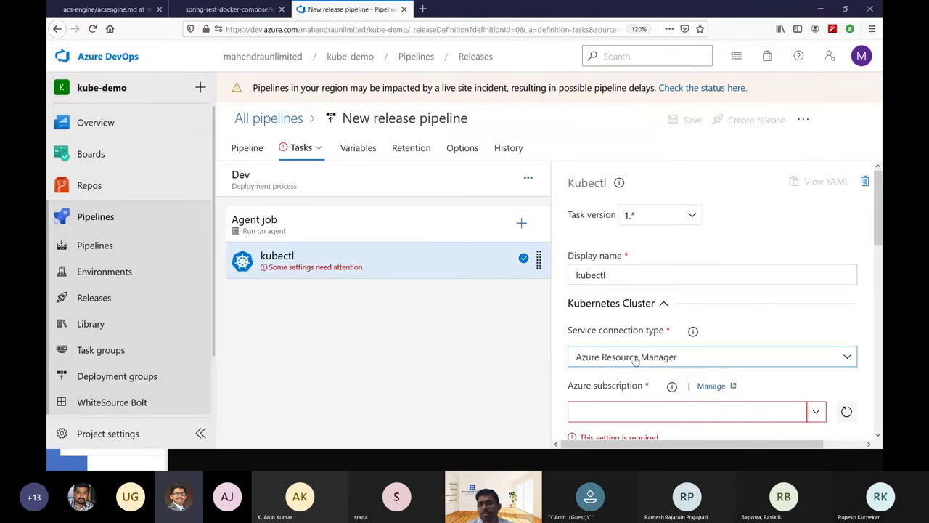
{"action": "left_click", "coordinate": [817, 412]}
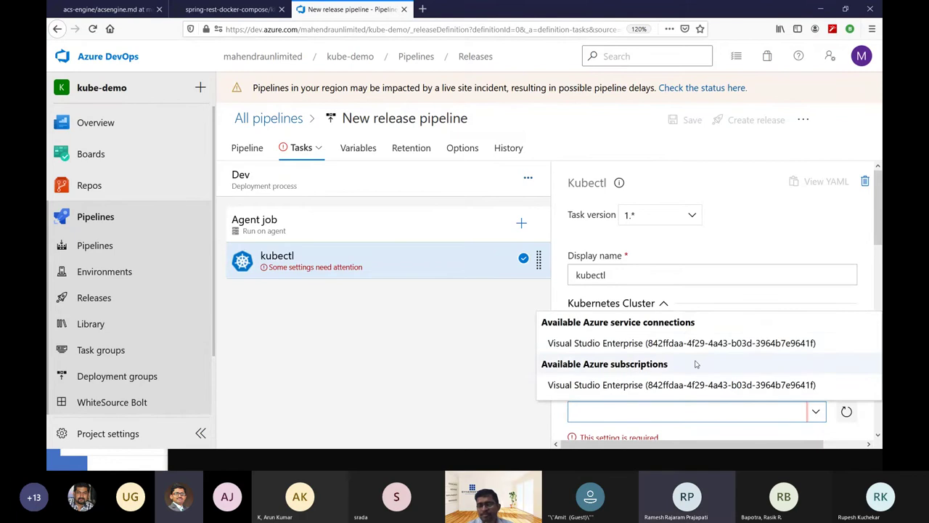
{"action": "left_click", "coordinate": [657, 344]}
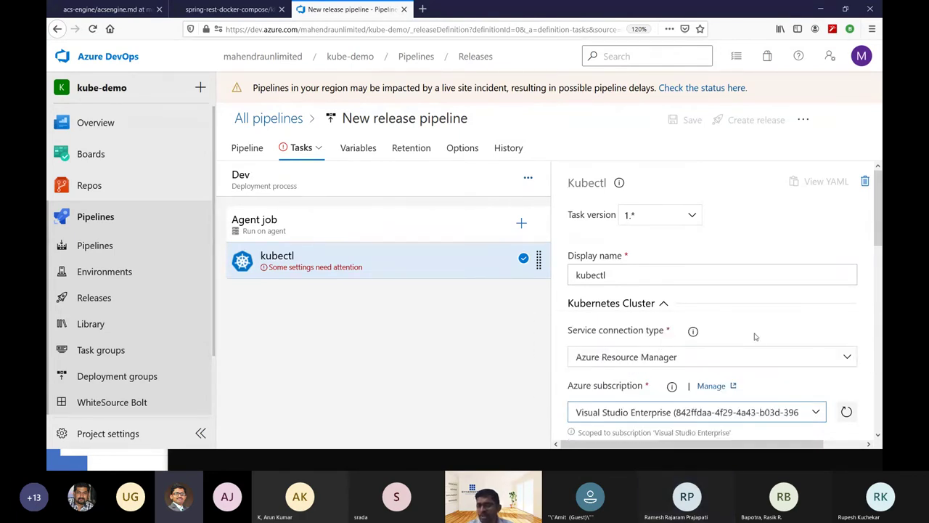
Choose resource group aks-demo and cluster myaks01, using cluster admin credentials.
{"action": "scroll", "coordinate": [758, 334], "scroll_direction": "down", "scroll_amount": 3}
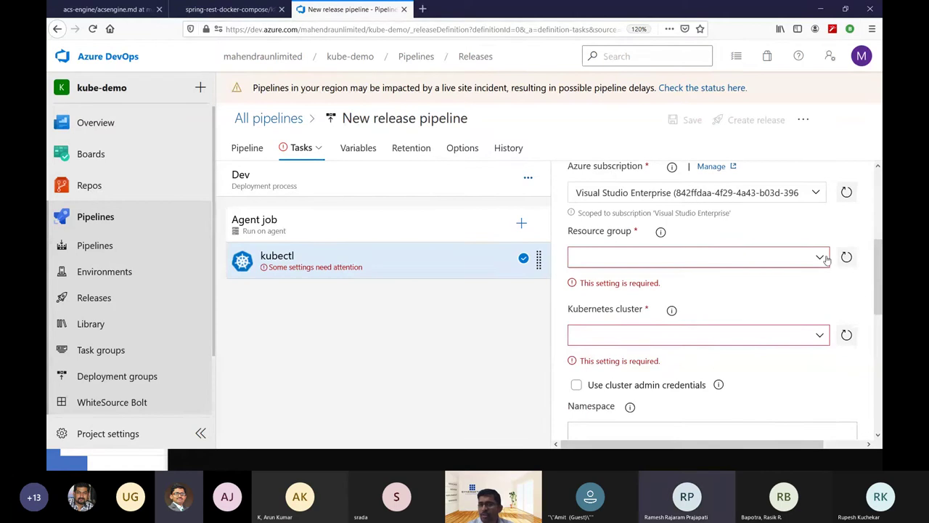
{"action": "left_click", "coordinate": [654, 258]}
{"action": "left_click", "coordinate": [622, 274]}
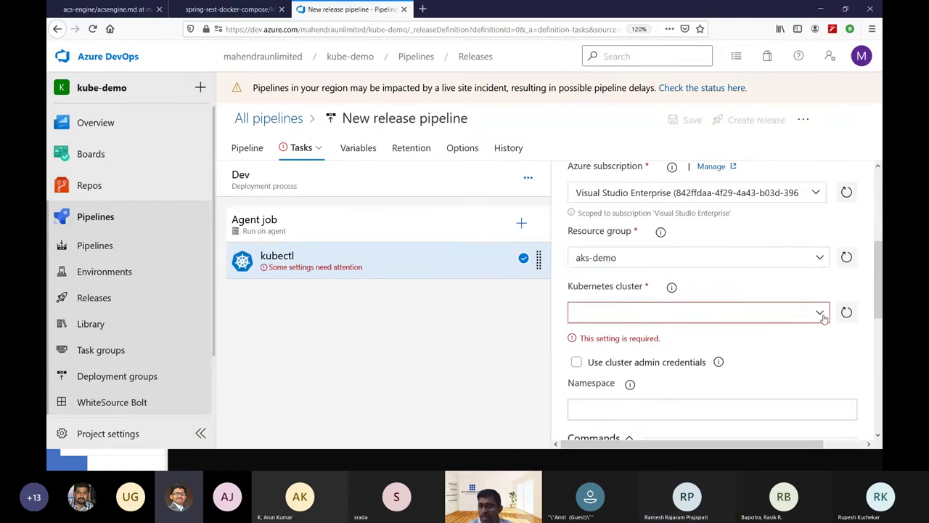
{"action": "left_click", "coordinate": [820, 314]}
{"action": "left_click", "coordinate": [667, 337]}
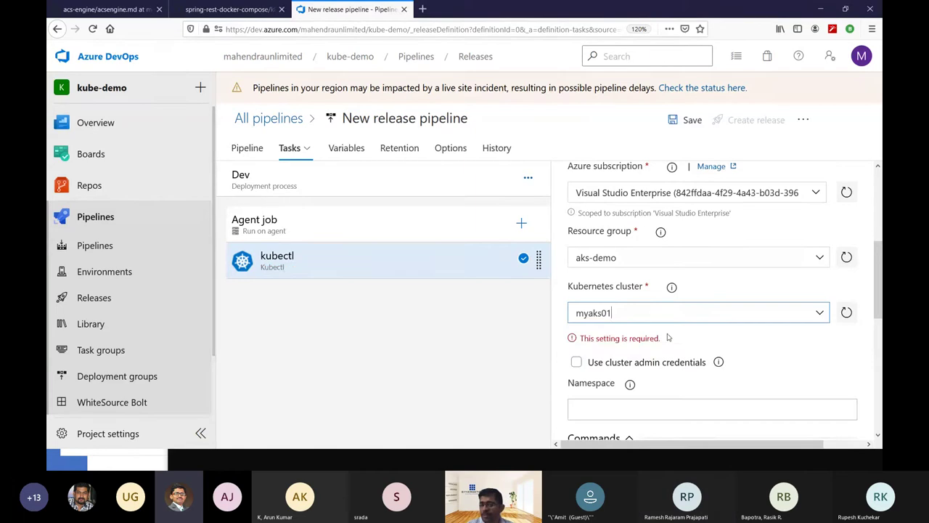
{"action": "left_click", "coordinate": [661, 340]}
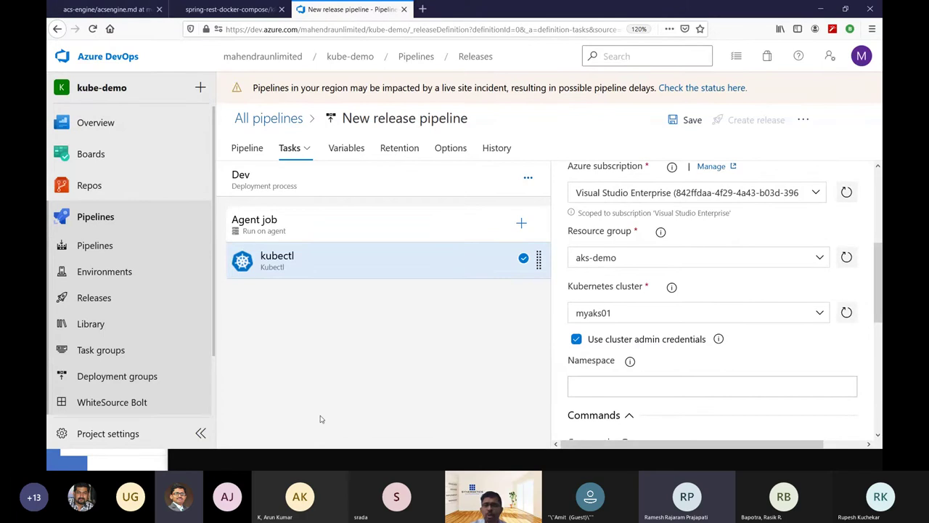
{"action": "left_click", "coordinate": [423, 9]}
{"action": "type", "text": "azure"}
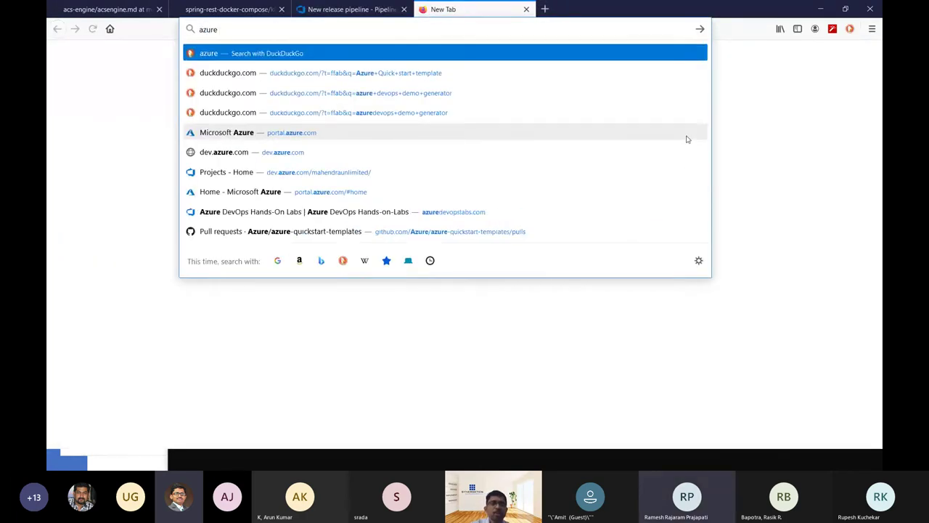
{"action": "key", "text": "Escape"}
{"action": "left_click", "coordinate": [527, 9]}
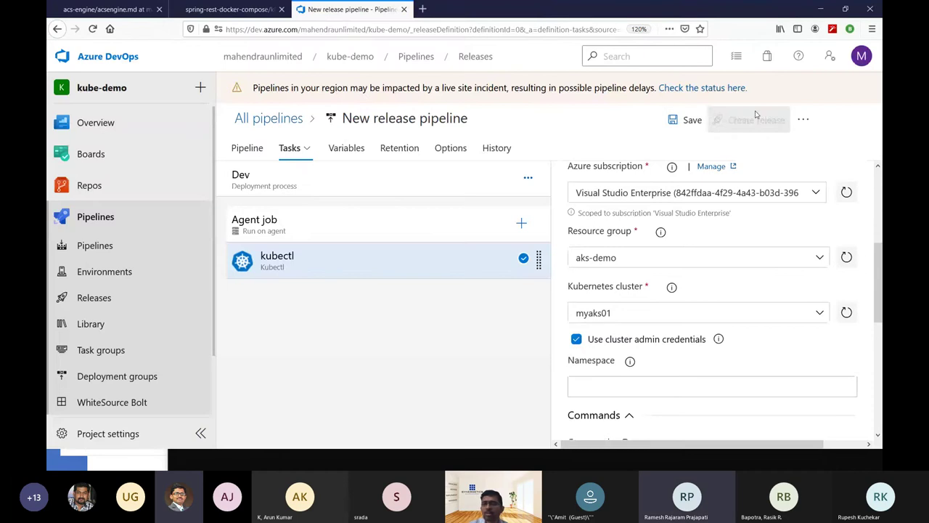
{"action": "left_click", "coordinate": [767, 61]}
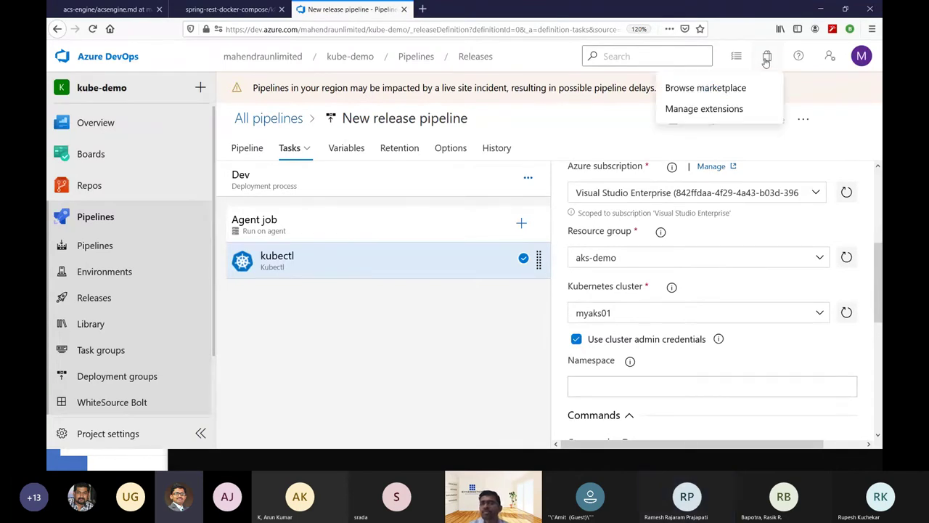
{"action": "left_click", "coordinate": [736, 90]}
{"action": "key", "text": "Escape"}
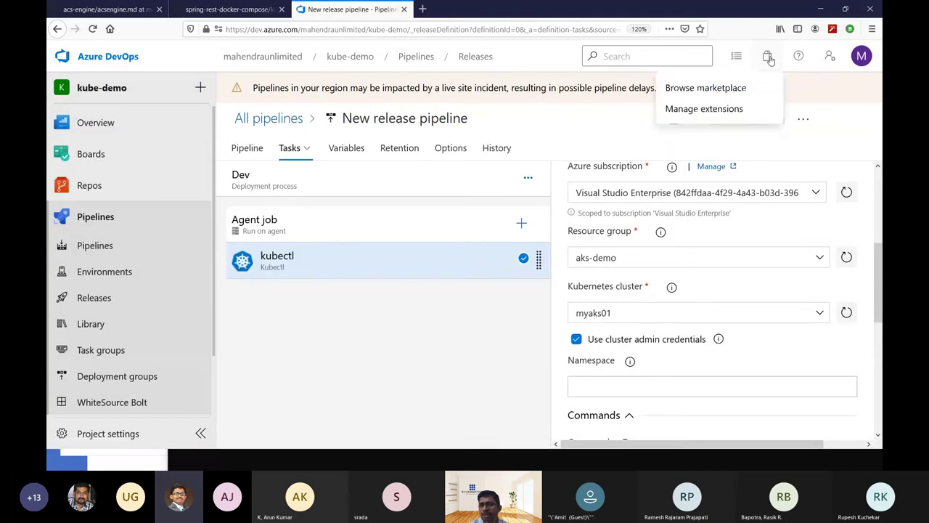
{"action": "left_click", "coordinate": [704, 87]}
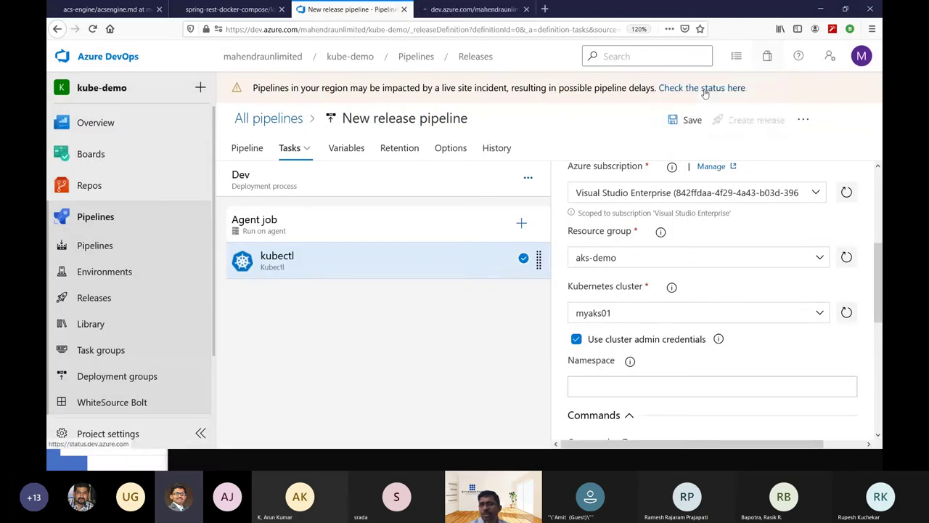
{"action": "left_click", "coordinate": [468, 9]}
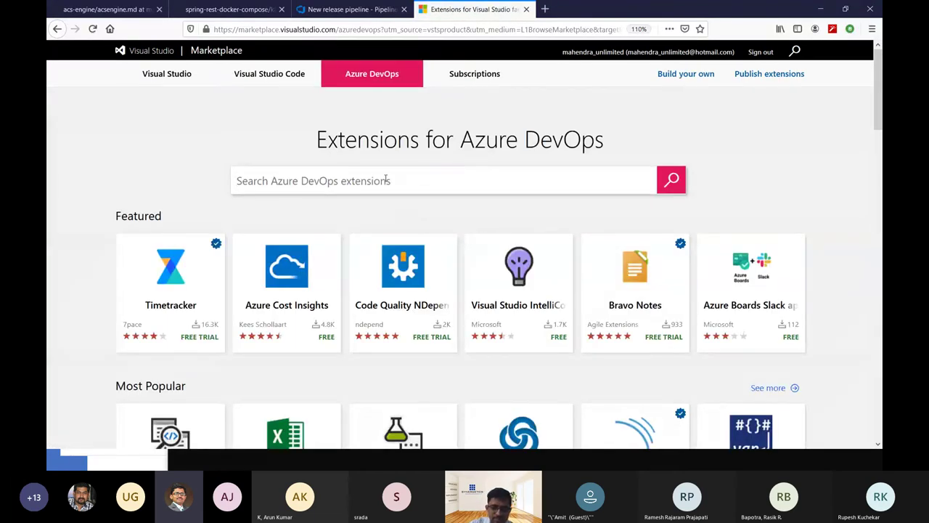
{"action": "left_click", "coordinate": [386, 180]}
{"action": "type", "text": "GKE"}
{"action": "key", "text": "Return"}
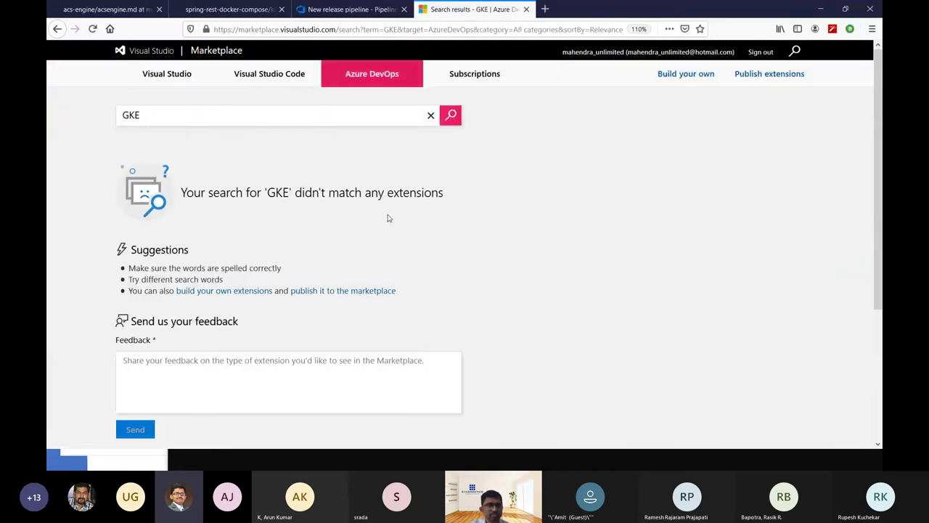
{"action": "double_click", "coordinate": [219, 118]}
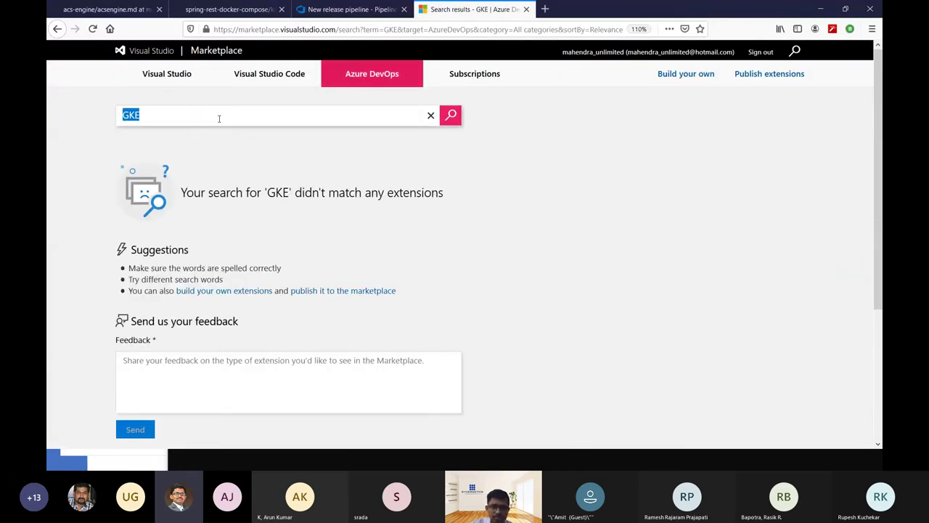
{"action": "type", "text": "Kubernetes"}
{"action": "key", "text": "Return"}
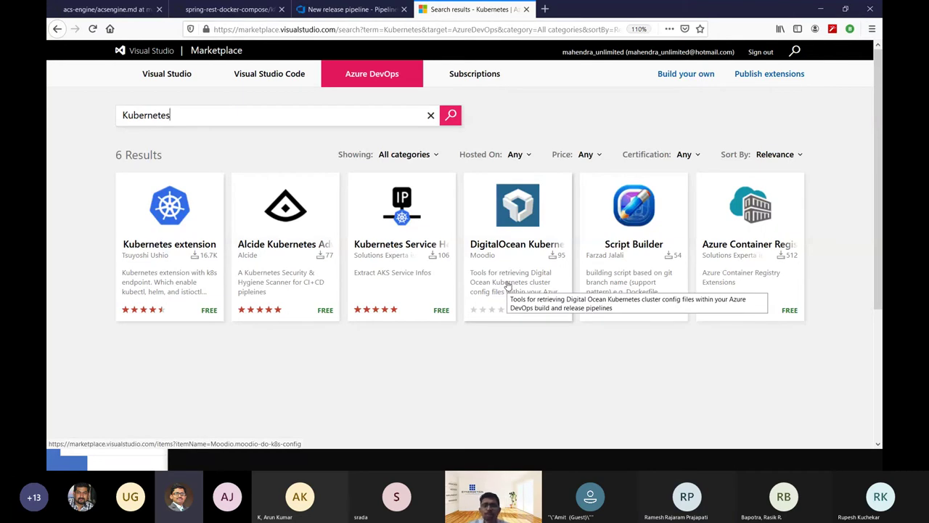
{"action": "left_click", "coordinate": [526, 9]}
{"action": "scroll", "coordinate": [799, 261], "scroll_direction": "up", "scroll_amount": 1}
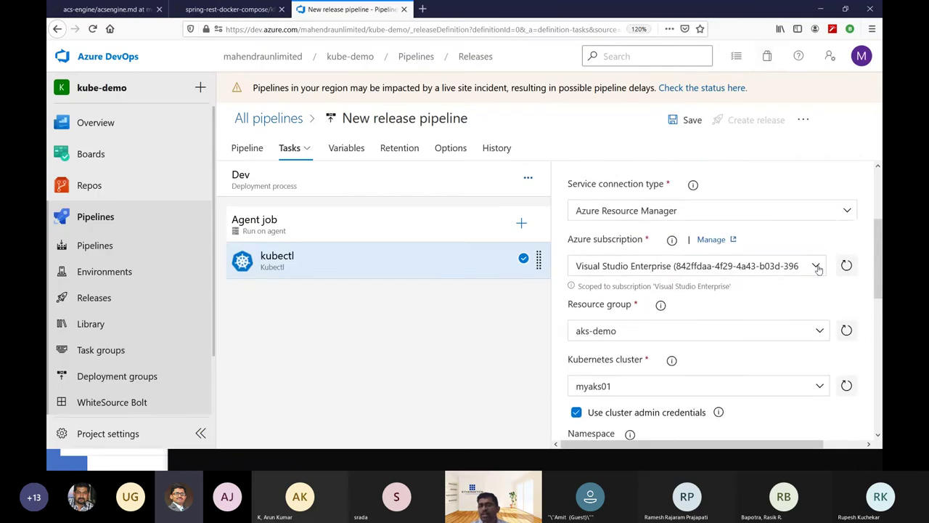
{"action": "left_click", "coordinate": [817, 267]}
{"action": "left_click", "coordinate": [818, 269]}
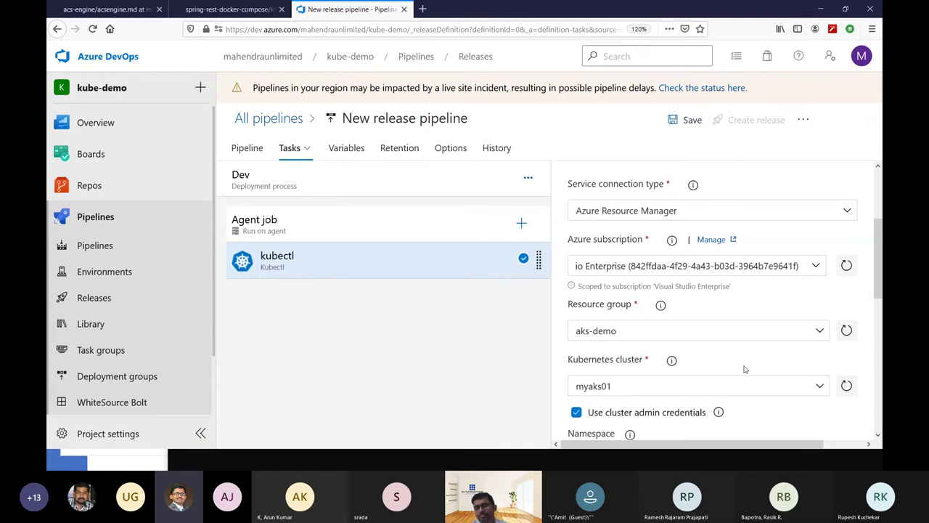
{"action": "scroll", "coordinate": [744, 370], "scroll_direction": "down", "scroll_amount": 3}
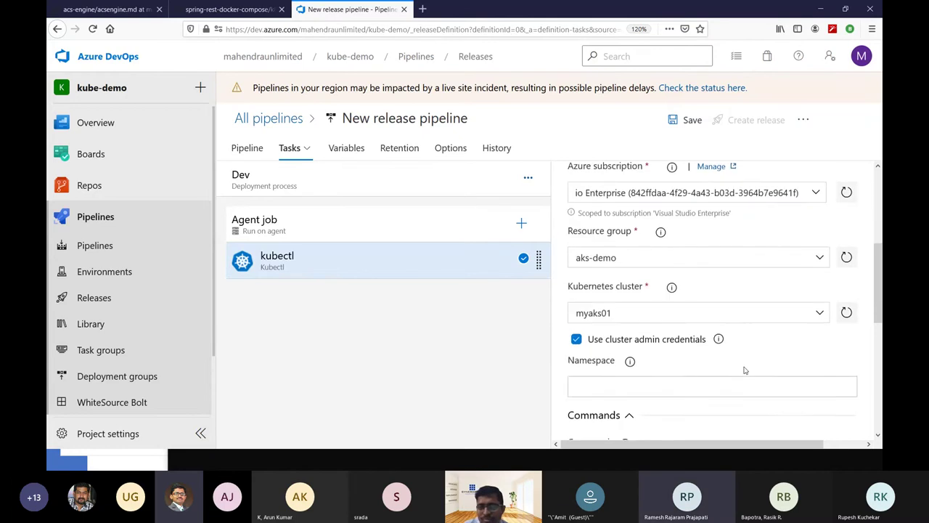
{"action": "scroll", "coordinate": [713, 340], "scroll_direction": "up", "scroll_amount": 3}
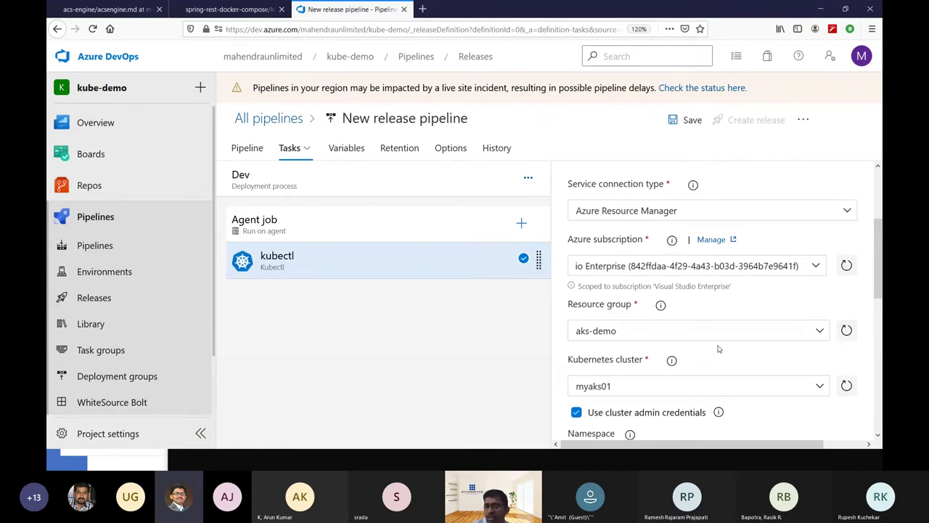
{"action": "scroll", "coordinate": [719, 349], "scroll_direction": "down", "scroll_amount": 1}
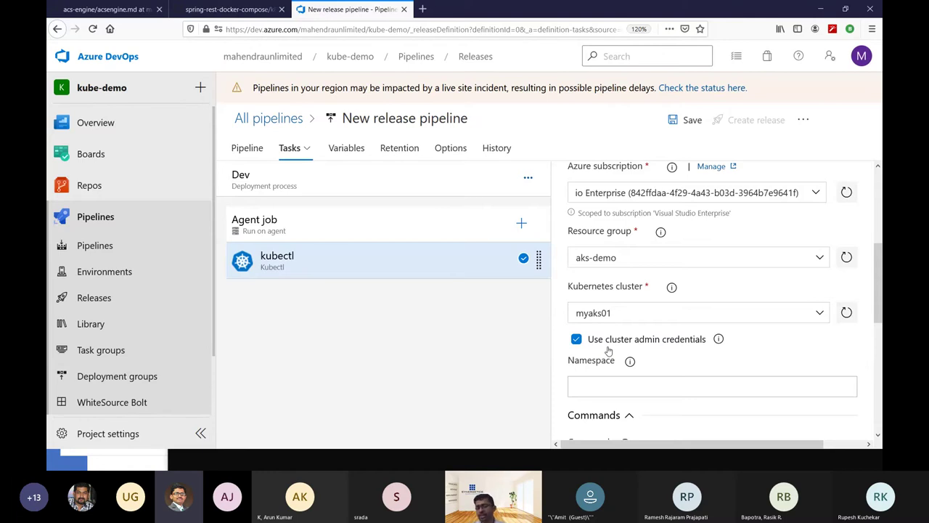
{"action": "scroll", "coordinate": [609, 351], "scroll_direction": "down", "scroll_amount": 2}
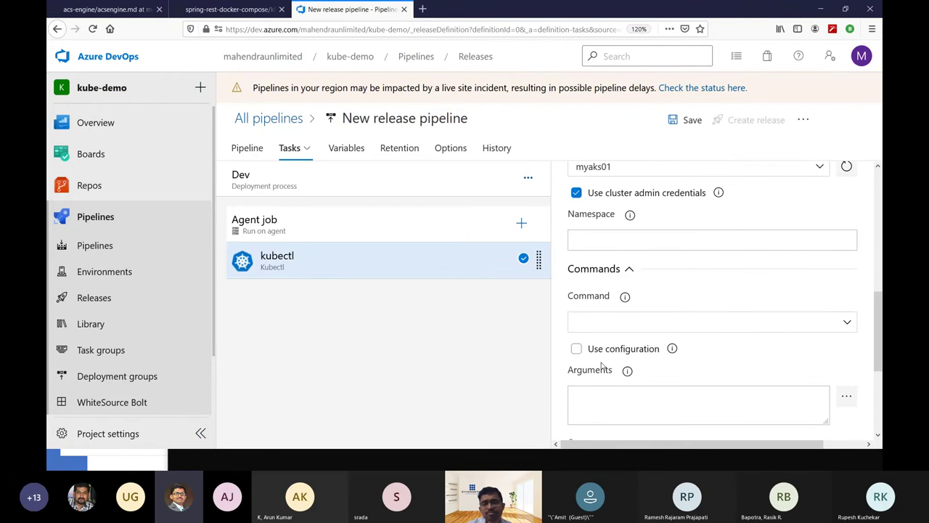
{"action": "scroll", "coordinate": [598, 360], "scroll_direction": "up", "scroll_amount": 2}
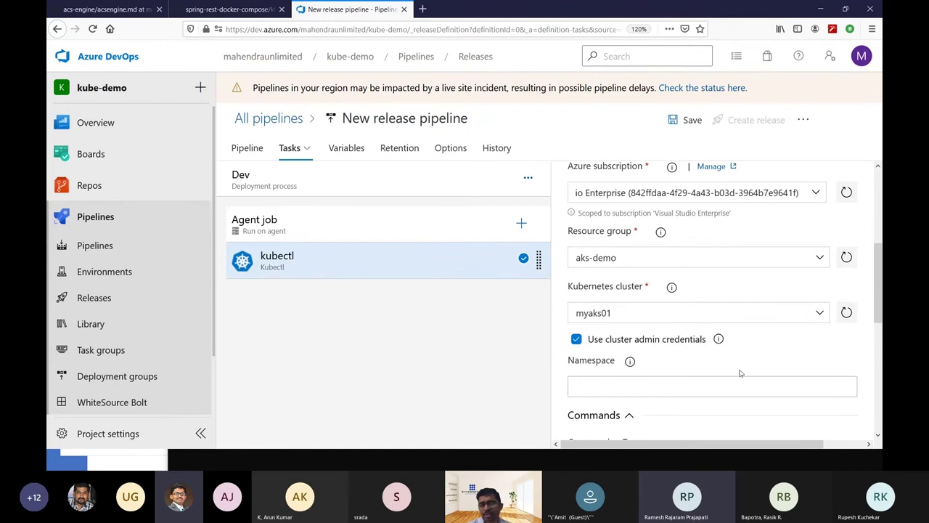
{"action": "scroll", "coordinate": [741, 373], "scroll_direction": "down", "scroll_amount": 3}
{"action": "scroll", "coordinate": [662, 314], "scroll_direction": "up", "scroll_amount": 1}
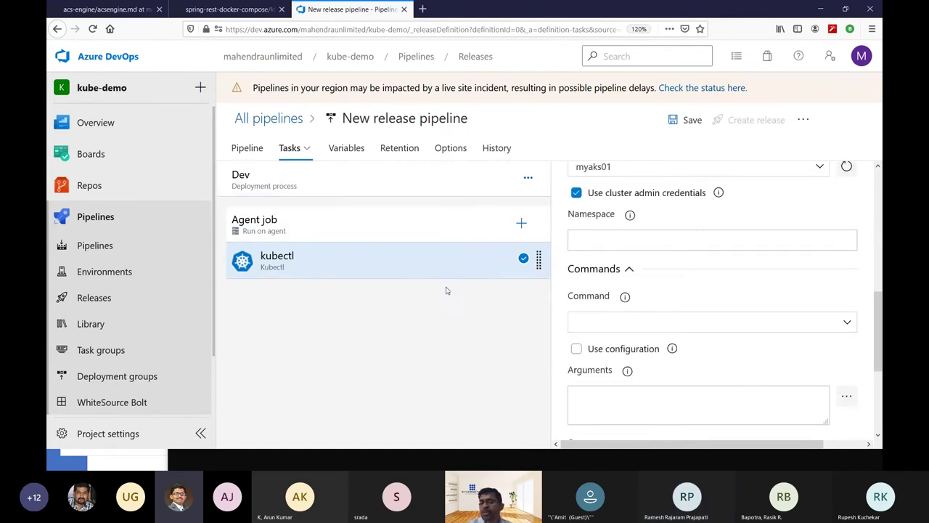
Set the kubectl command to apply and enable Use configuration.
{"action": "left_click", "coordinate": [848, 322]}
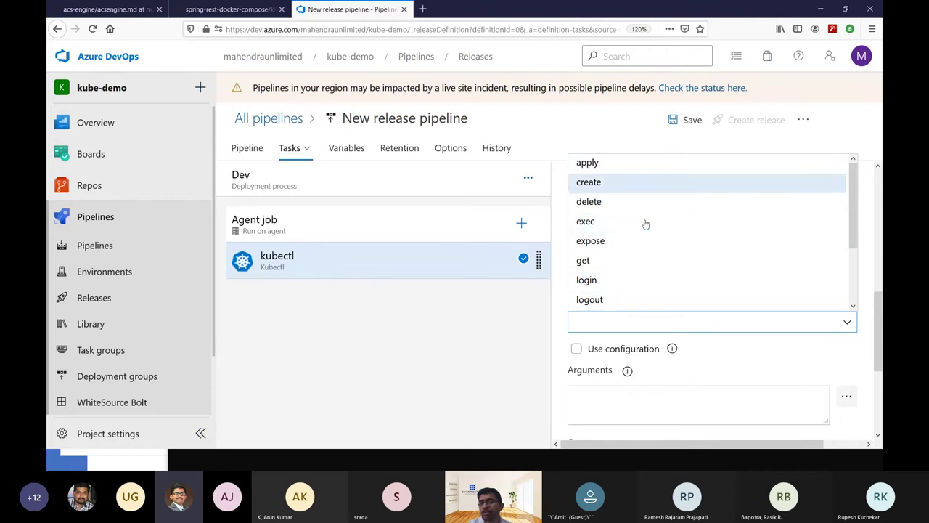
{"action": "left_click", "coordinate": [623, 166]}
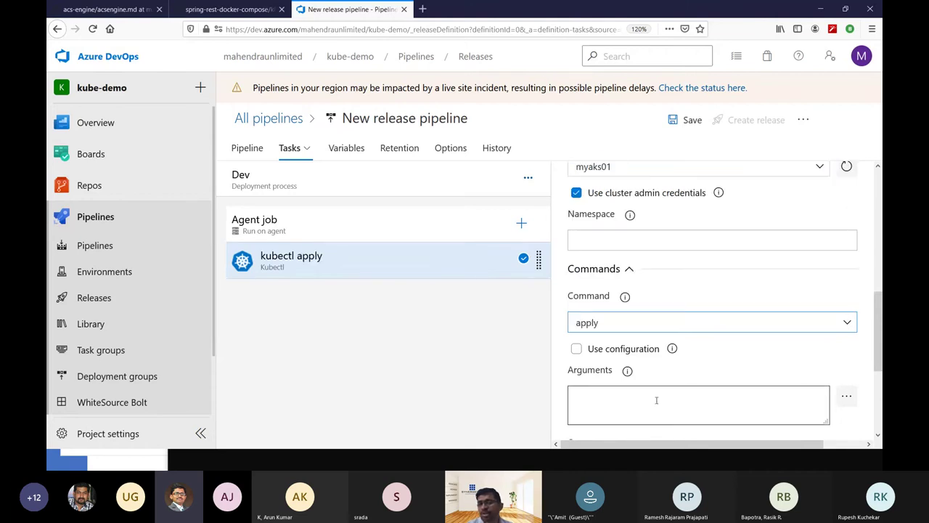
{"action": "left_click", "coordinate": [627, 350]}
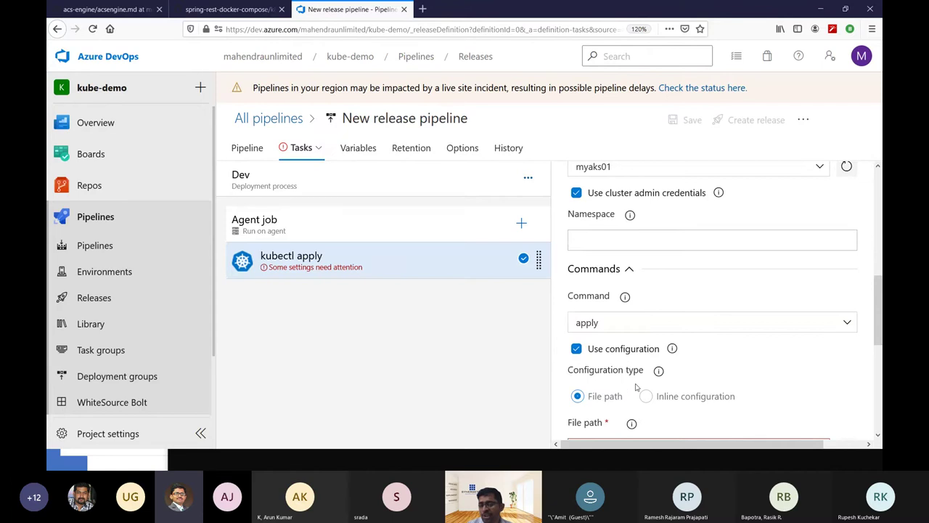
Set the configuration file path to the _kube-demo-CI/drop folder.
{"action": "scroll", "coordinate": [748, 363], "scroll_direction": "down", "scroll_amount": 2}
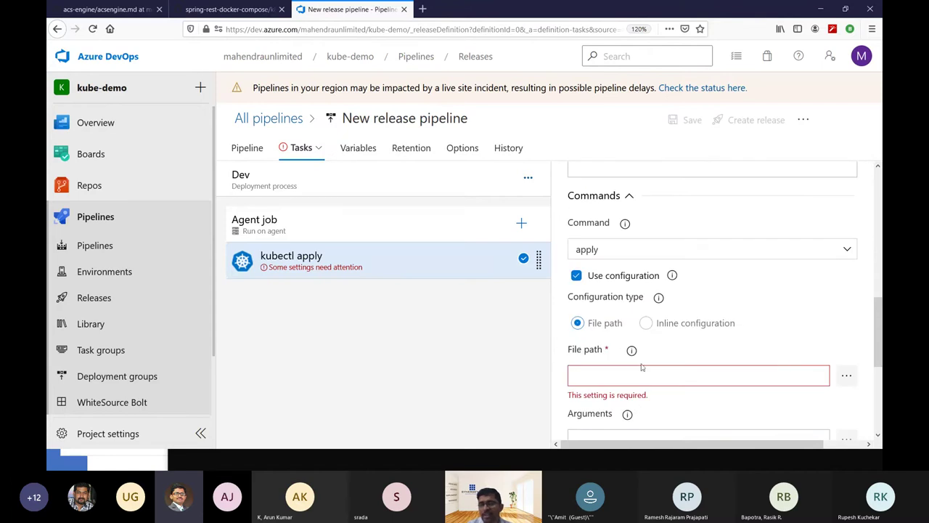
{"action": "left_click", "coordinate": [847, 376]}
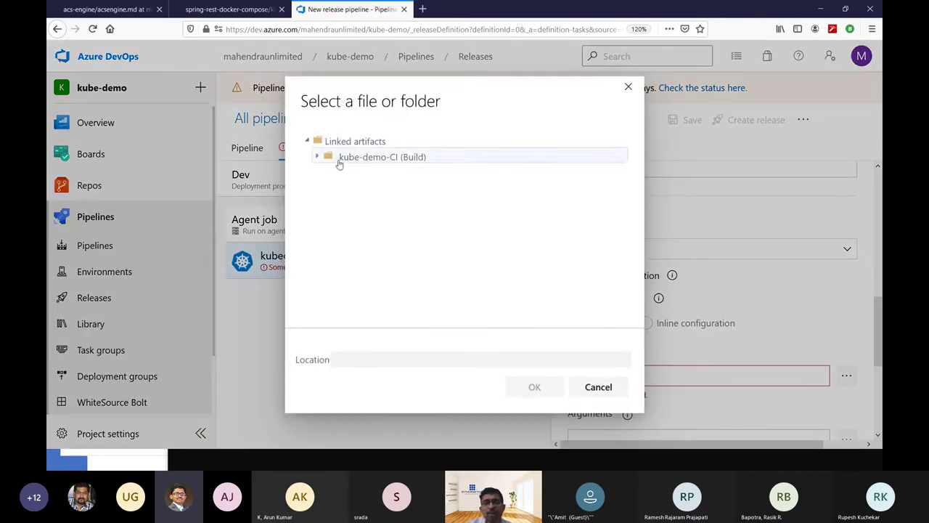
{"action": "left_click", "coordinate": [317, 157]}
{"action": "left_click", "coordinate": [328, 175]}
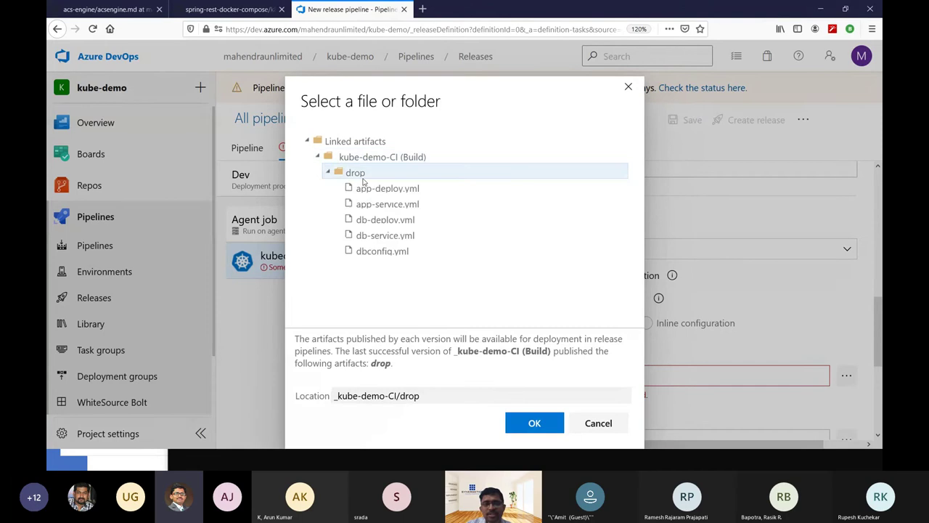
{"action": "left_click", "coordinate": [363, 186]}
{"action": "left_click", "coordinate": [377, 177]}
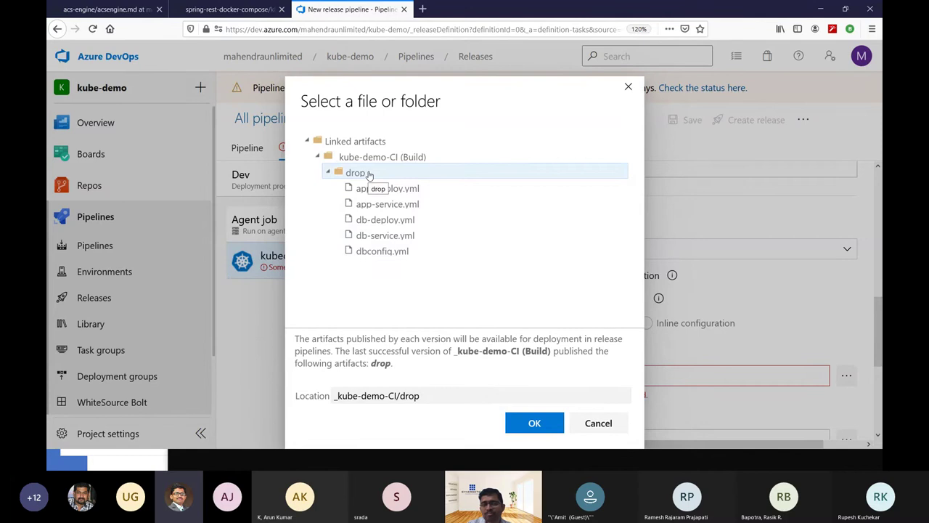
{"action": "left_click", "coordinate": [530, 422]}
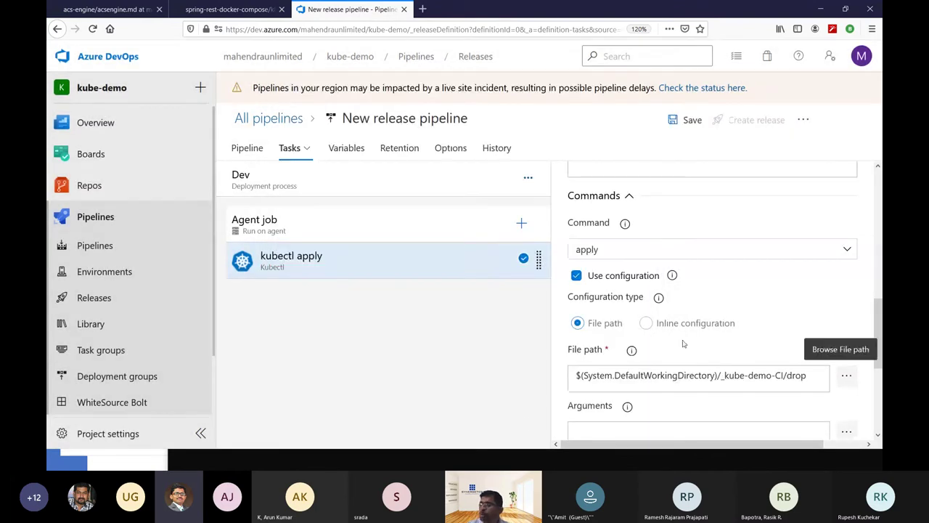
{"action": "scroll", "coordinate": [755, 324], "scroll_direction": "down", "scroll_amount": 2}
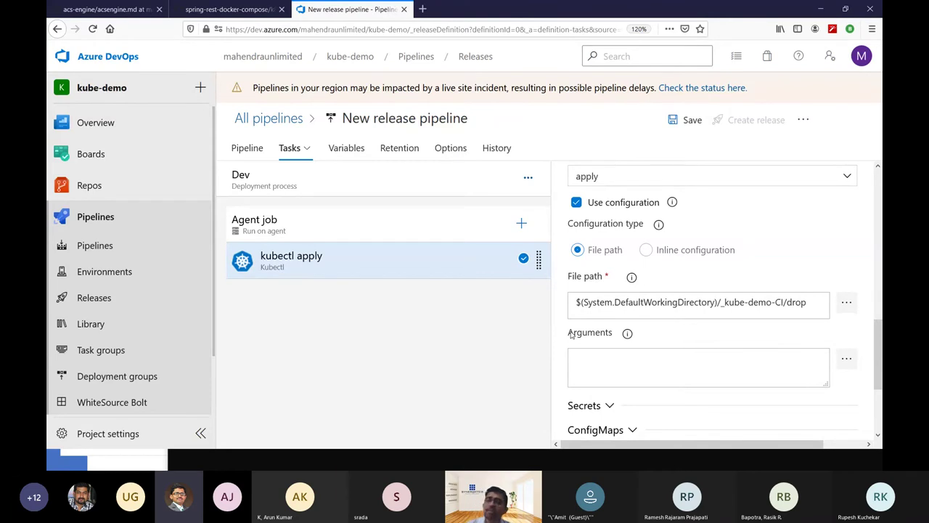
{"action": "scroll", "coordinate": [668, 399], "scroll_direction": "down", "scroll_amount": 2}
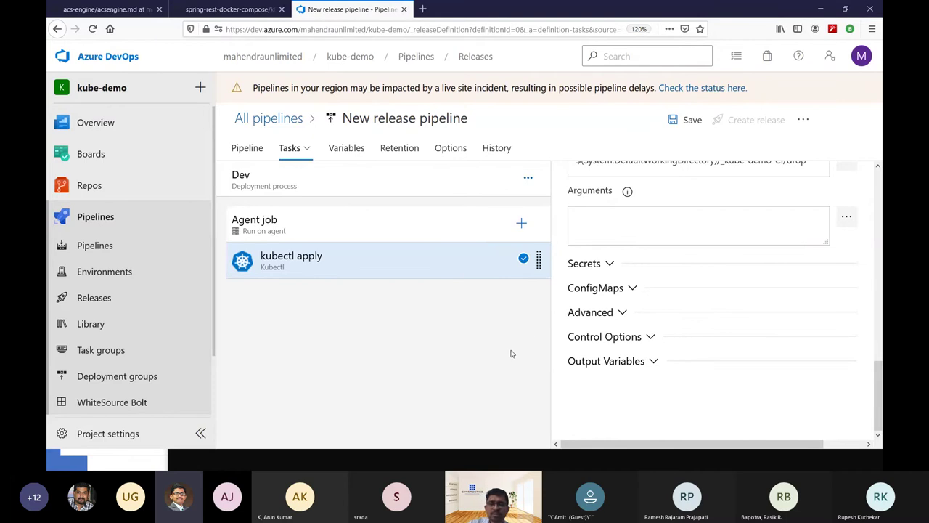
Review the kubectl task's Secrets settings, then collapse them again.
{"action": "left_click", "coordinate": [597, 264]}
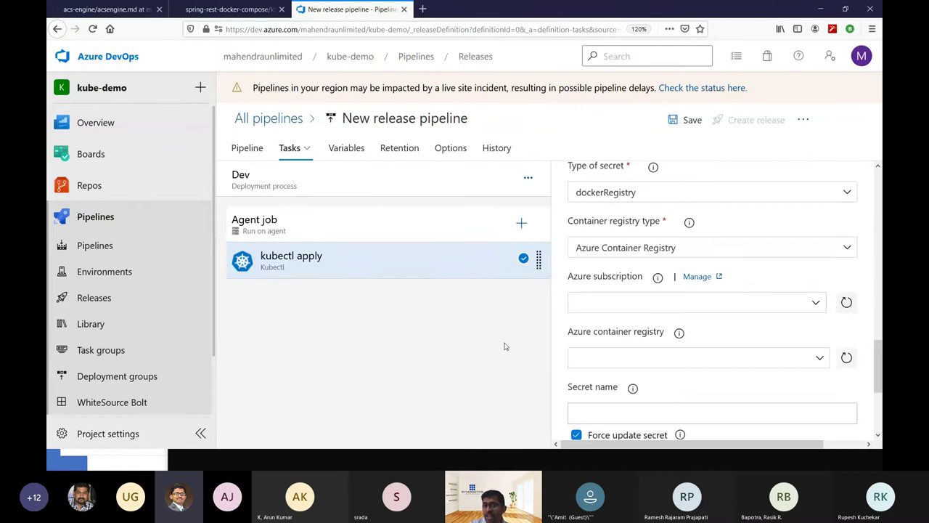
{"action": "scroll", "coordinate": [688, 289], "scroll_direction": "up", "scroll_amount": 1}
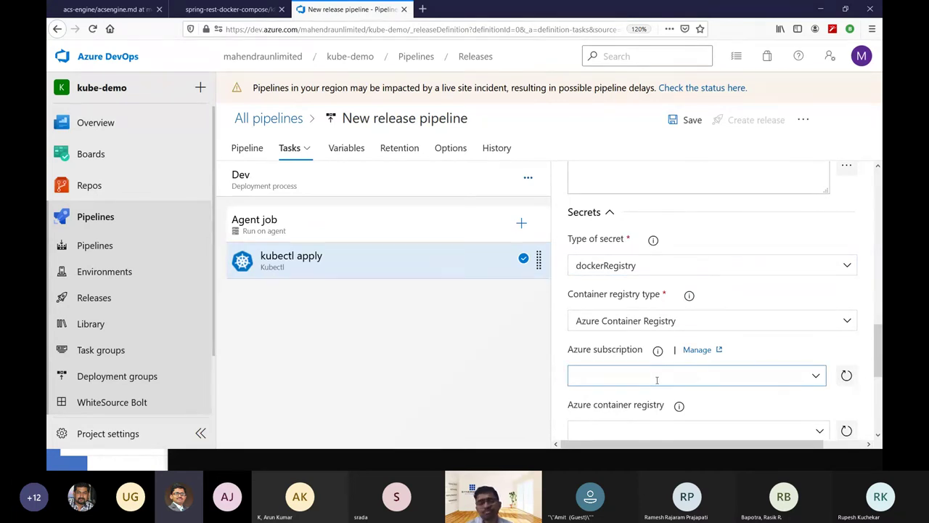
{"action": "scroll", "coordinate": [657, 379], "scroll_direction": "down", "scroll_amount": 4}
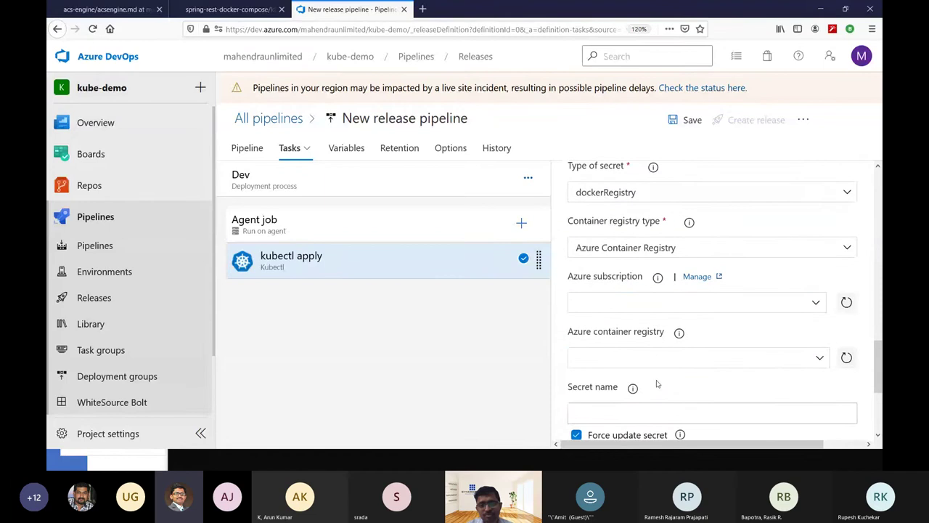
{"action": "scroll", "coordinate": [657, 385], "scroll_direction": "up", "scroll_amount": 4}
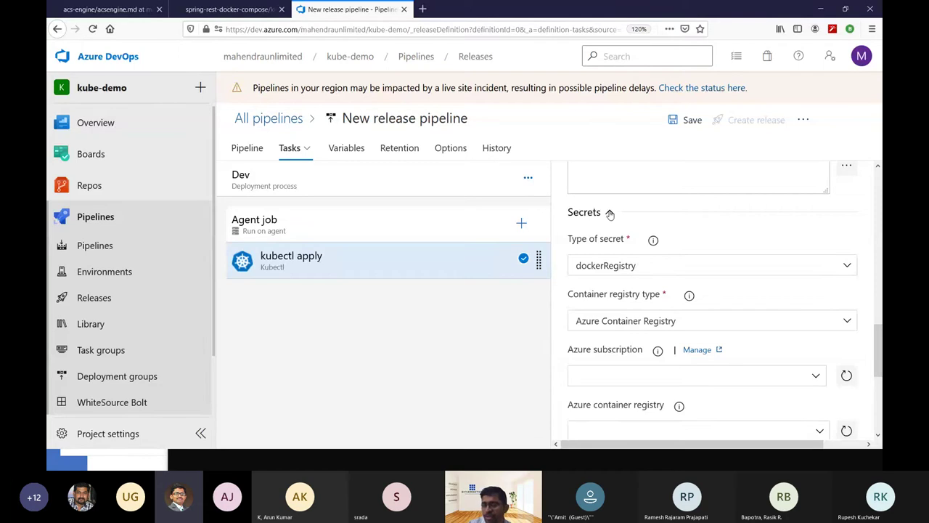
{"action": "left_click", "coordinate": [610, 214]}
{"action": "scroll", "coordinate": [657, 327], "scroll_direction": "up", "scroll_amount": 4}
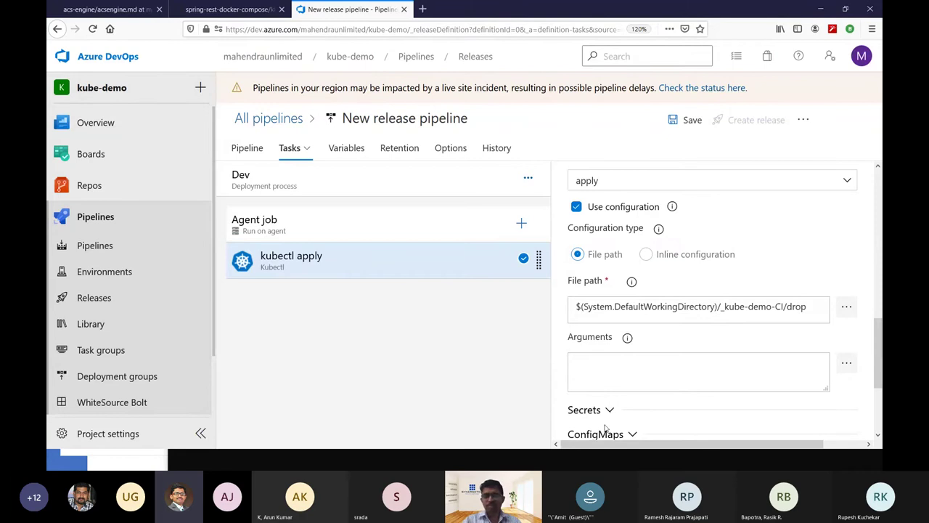
{"action": "scroll", "coordinate": [607, 412], "scroll_direction": "down", "scroll_amount": 1}
{"action": "scroll", "coordinate": [607, 412], "scroll_direction": "down", "scroll_amount": 1}
{"action": "scroll", "coordinate": [607, 412], "scroll_direction": "up", "scroll_amount": 5}
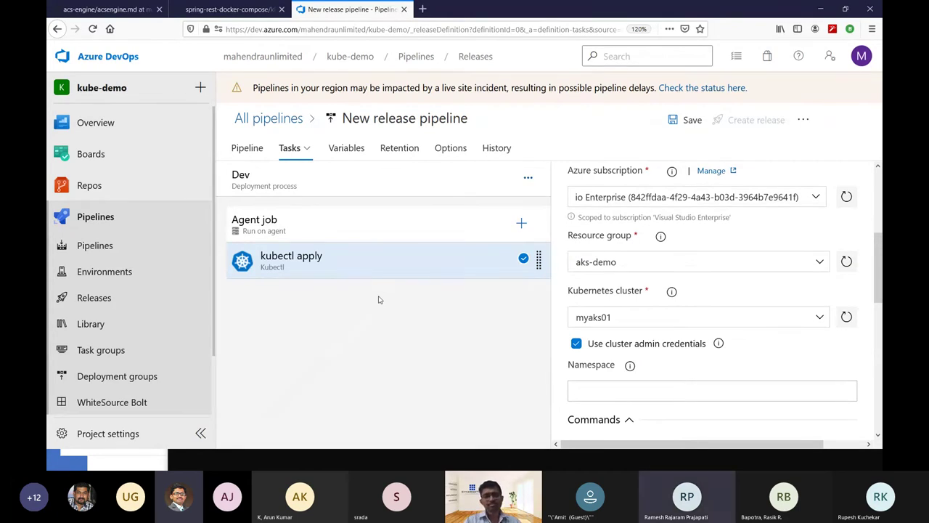
Save the release pipeline and view its artifacts-and-stages Pipeline overview.
{"action": "left_click", "coordinate": [675, 124]}
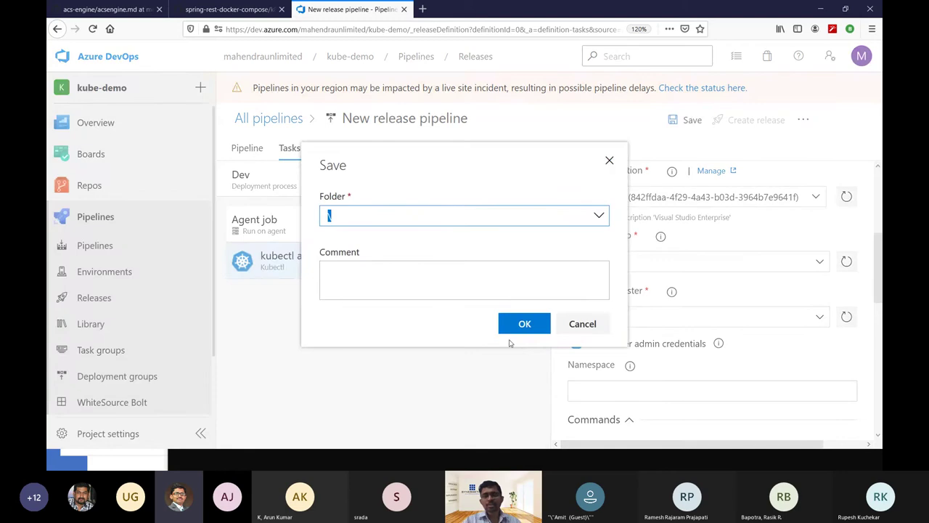
{"action": "left_click", "coordinate": [524, 331]}
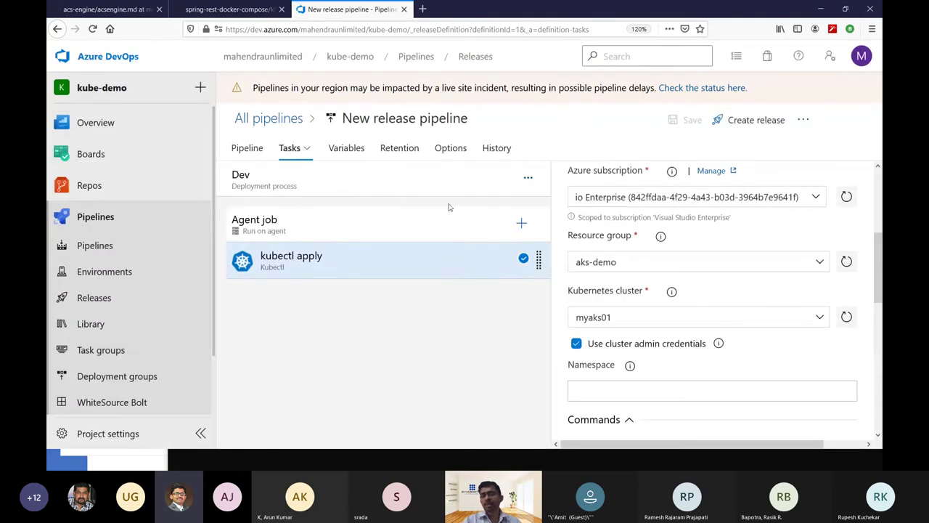
{"action": "left_click", "coordinate": [247, 149]}
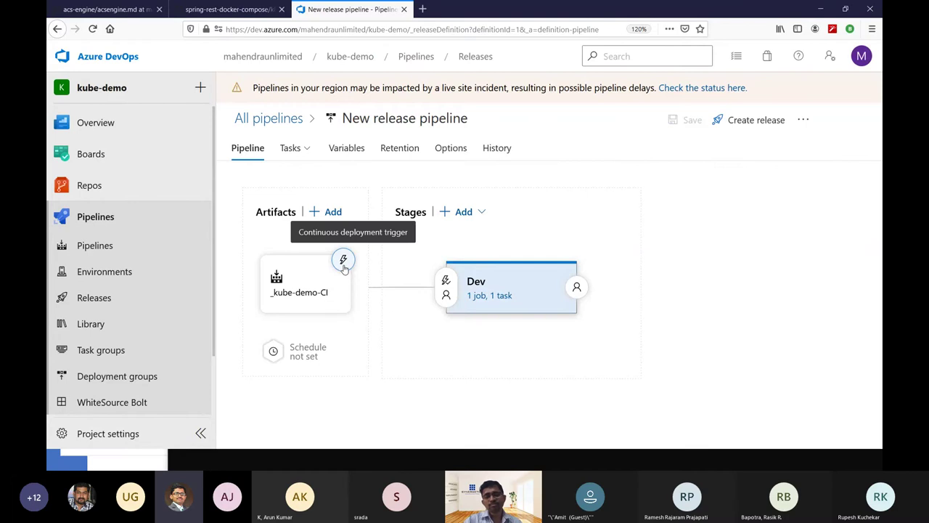
Enable the continuous deployment trigger on the _kube-demo-CI artifact and save the release pipeline.
{"action": "left_click", "coordinate": [344, 260]}
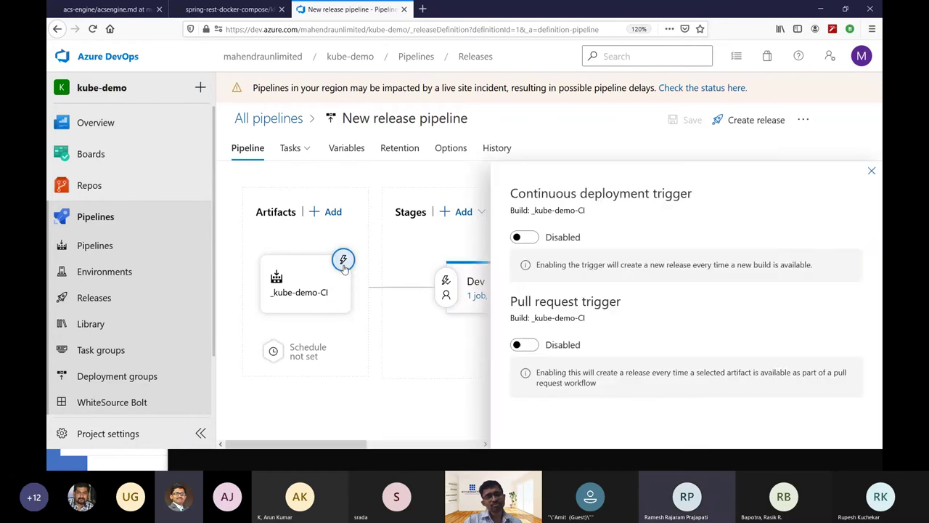
{"action": "left_click", "coordinate": [530, 239]}
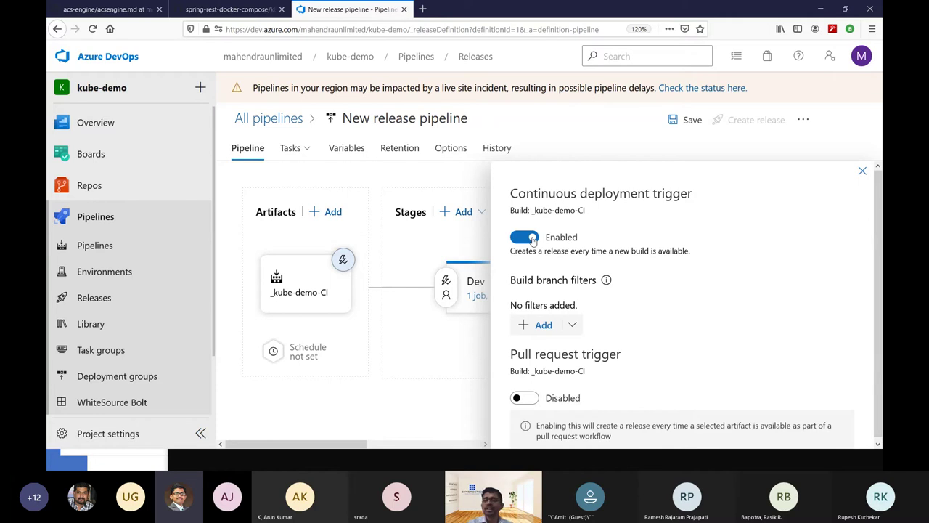
{"action": "left_click", "coordinate": [863, 171]}
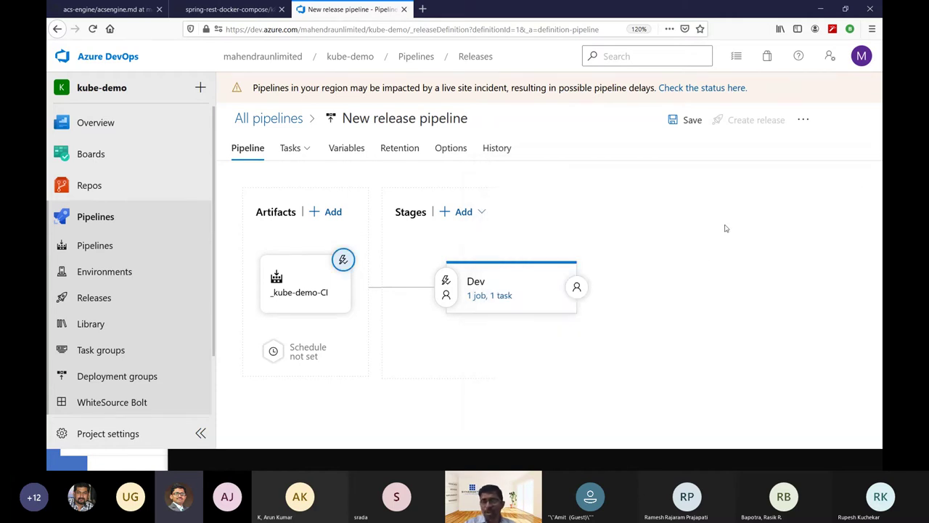
{"action": "left_click", "coordinate": [682, 136]}
{"action": "left_click", "coordinate": [524, 297]}
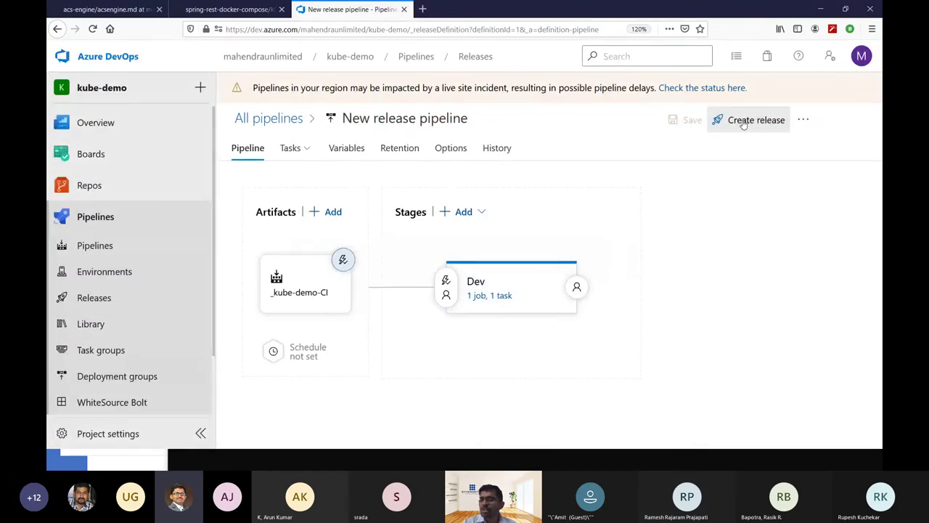
Open the kube-demo-CI build pipeline for editing from the Pipelines list.
{"action": "left_click", "coordinate": [129, 252]}
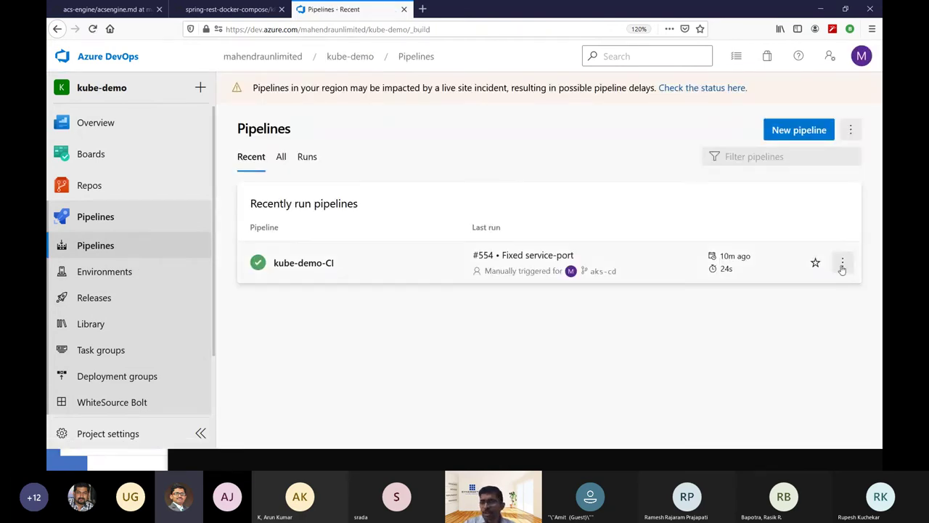
{"action": "left_click", "coordinate": [842, 269]}
{"action": "left_click", "coordinate": [782, 293]}
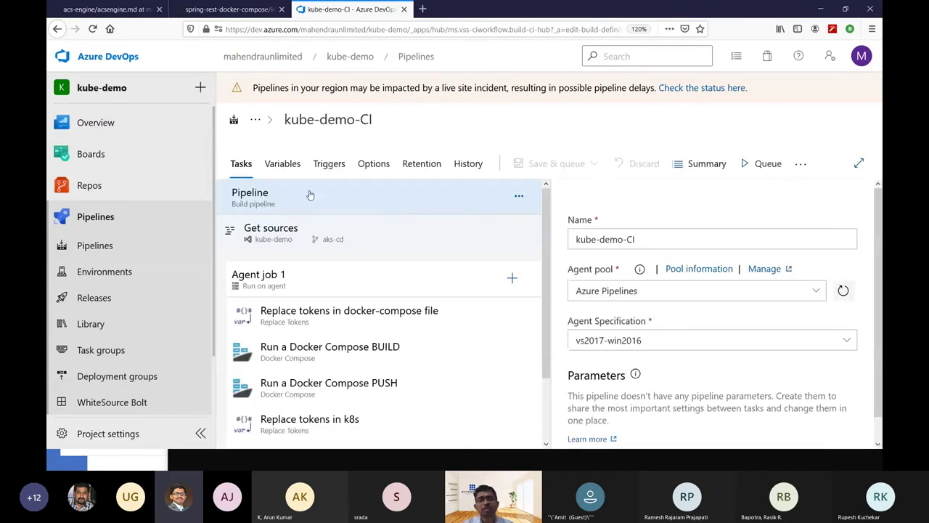
Enable continuous integration for branch aks-cd and save the build pipeline without queuing.
{"action": "left_click", "coordinate": [329, 165]}
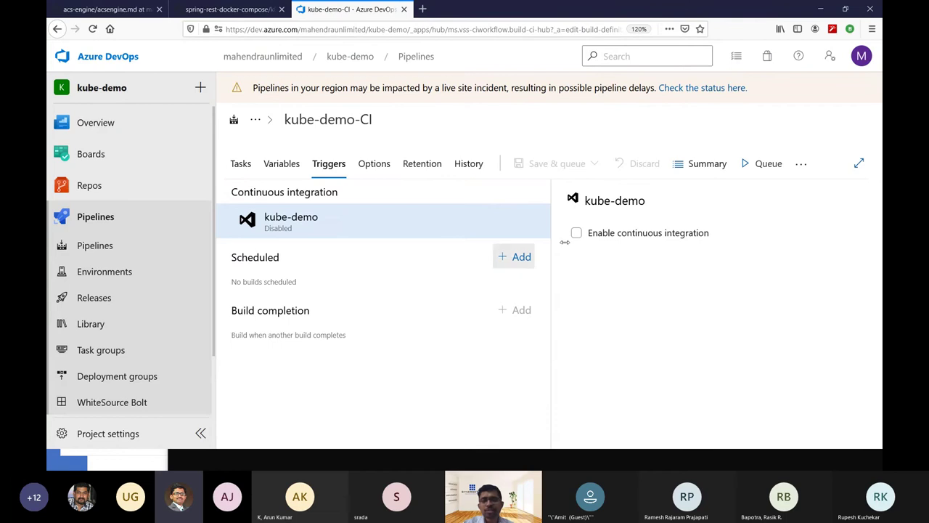
{"action": "left_click", "coordinate": [634, 233]}
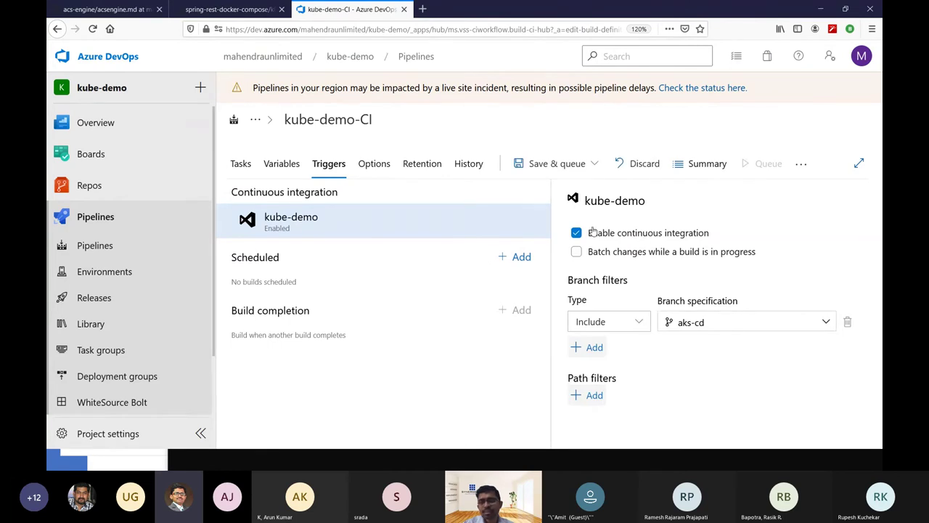
{"action": "left_click", "coordinate": [570, 165]}
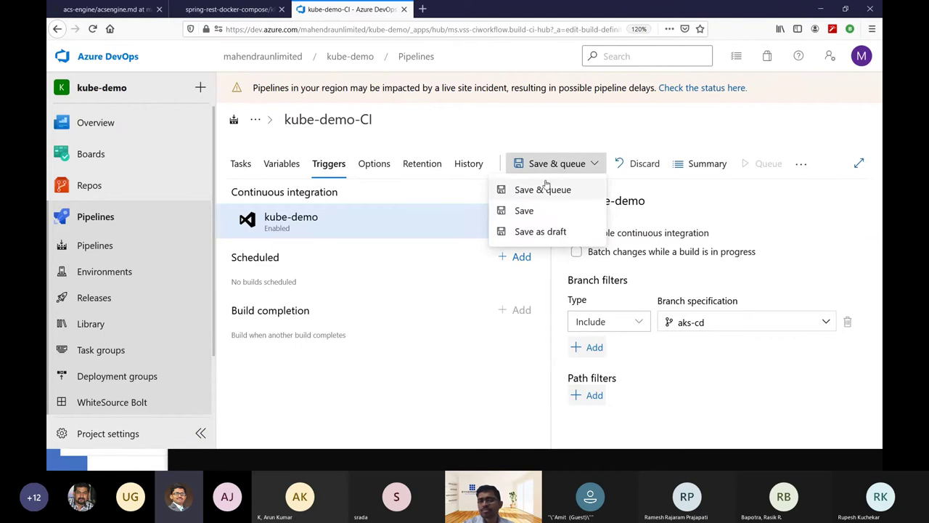
{"action": "left_click", "coordinate": [543, 206]}
{"action": "left_click", "coordinate": [537, 294]}
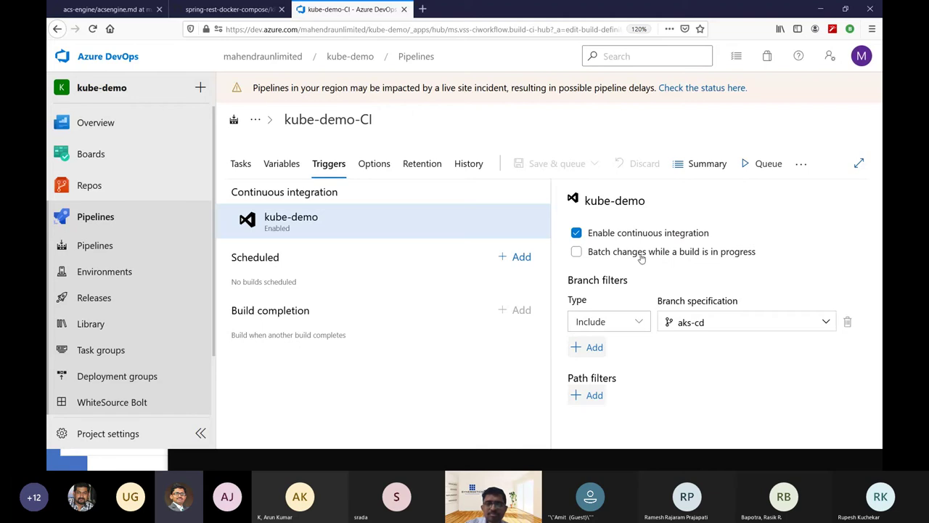
Set the kube-demo-CI agent pool to Default, save without queuing, and return to Triggers.
{"action": "left_click", "coordinate": [241, 165]}
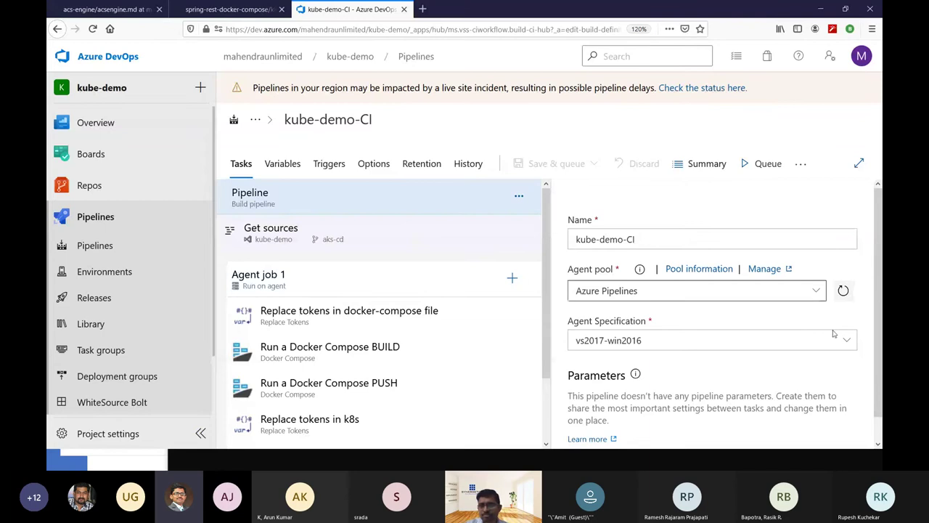
{"action": "left_click", "coordinate": [811, 291]}
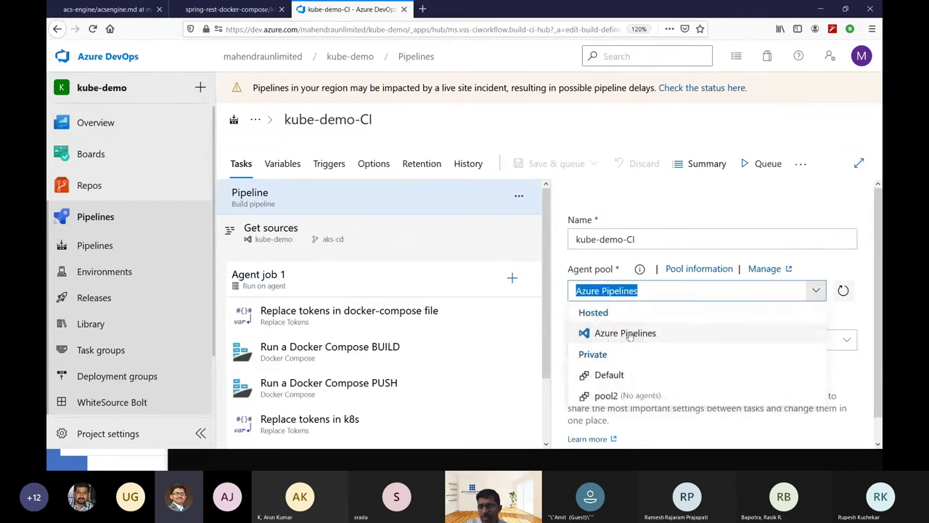
{"action": "left_click", "coordinate": [609, 374]}
{"action": "left_click", "coordinate": [594, 164]}
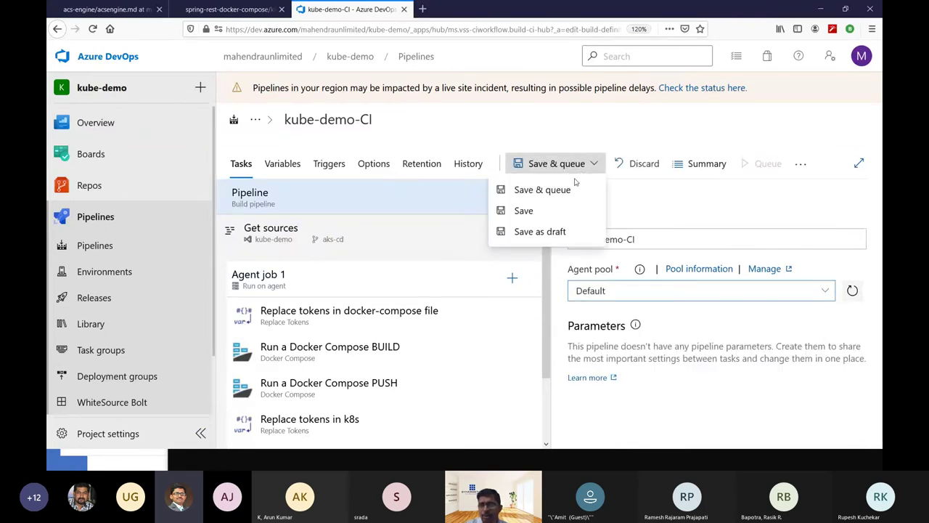
{"action": "left_click", "coordinate": [526, 210]}
{"action": "left_click", "coordinate": [541, 299]}
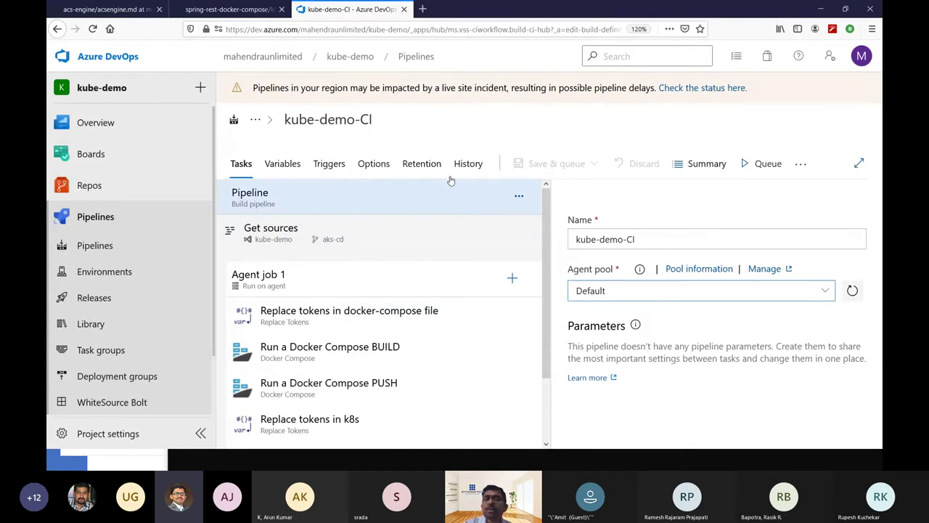
{"action": "left_click", "coordinate": [332, 165]}
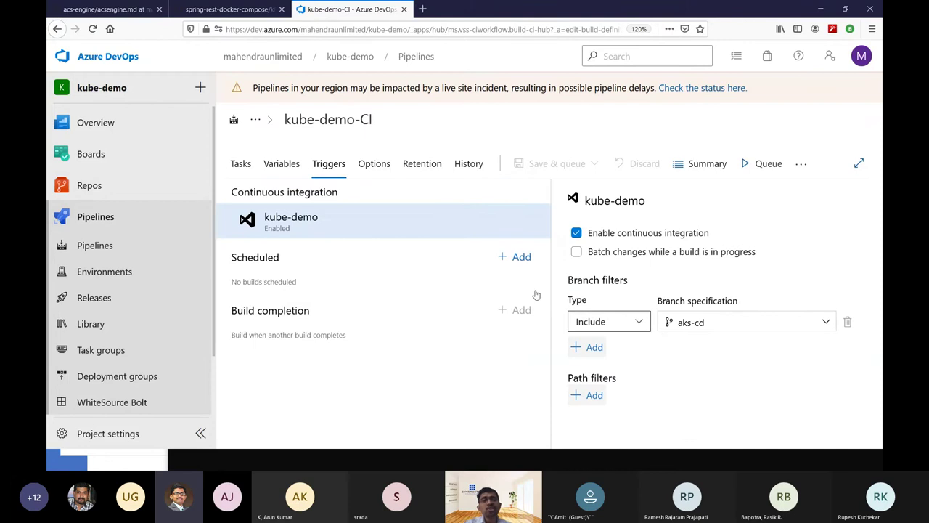
{"action": "mouse_move", "coordinate": [114, 188]}
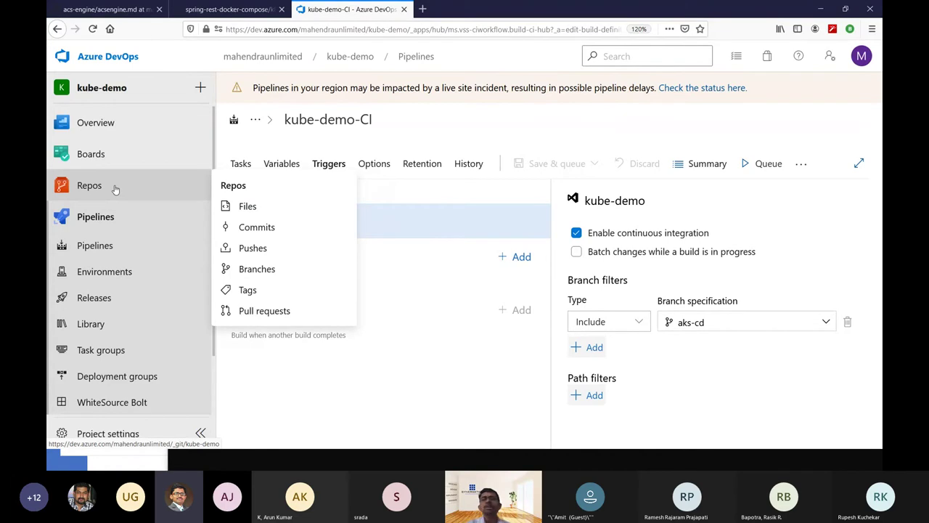
Edit the kube-demo Readme.md, adding a '## New Comment' heading below the title.
{"action": "left_click", "coordinate": [114, 188]}
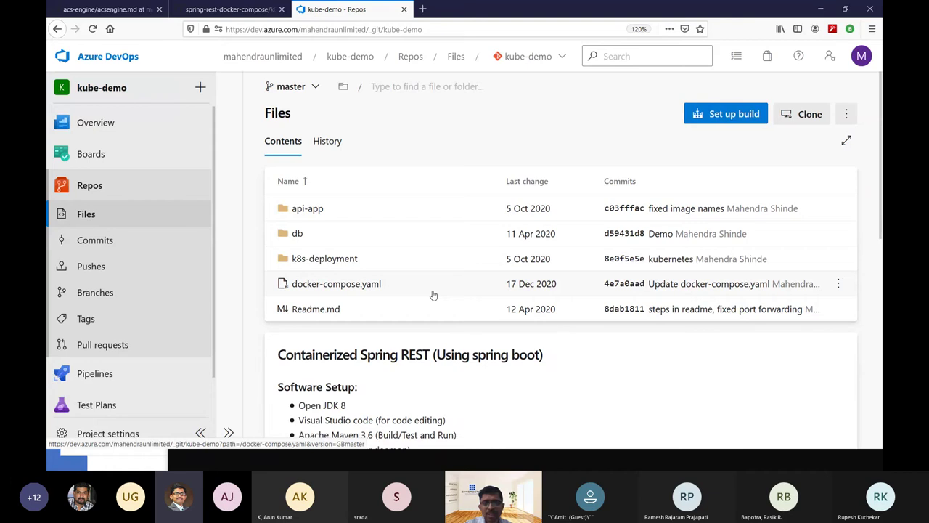
{"action": "left_click", "coordinate": [322, 314]}
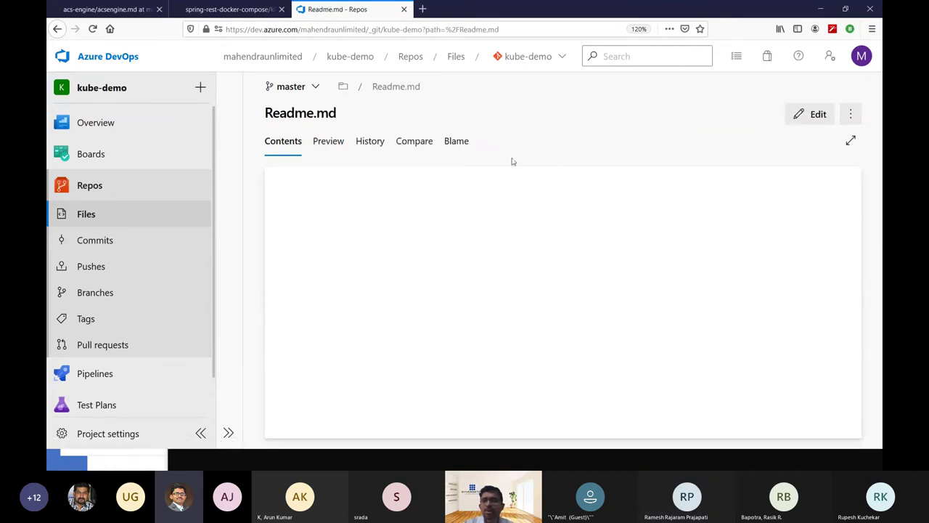
{"action": "left_click", "coordinate": [819, 118]}
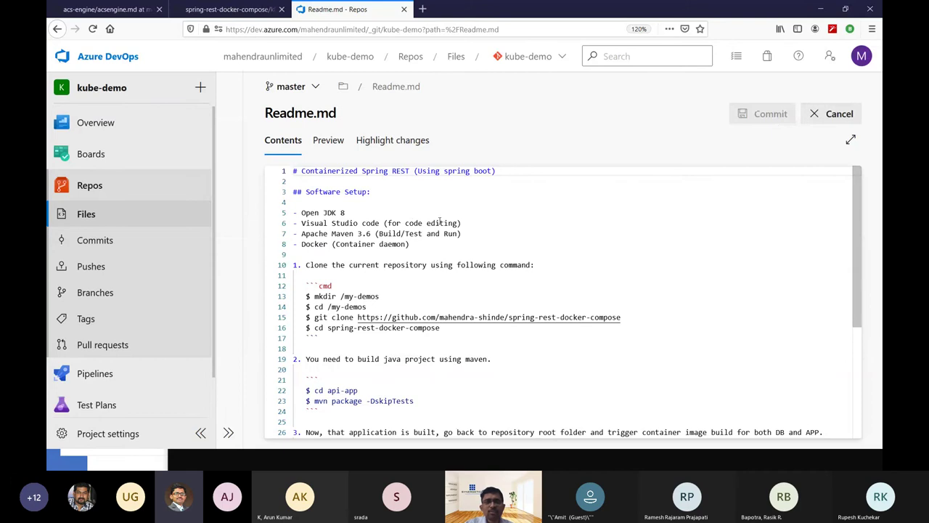
{"action": "key", "text": "Down"}
{"action": "key", "text": "Return"}
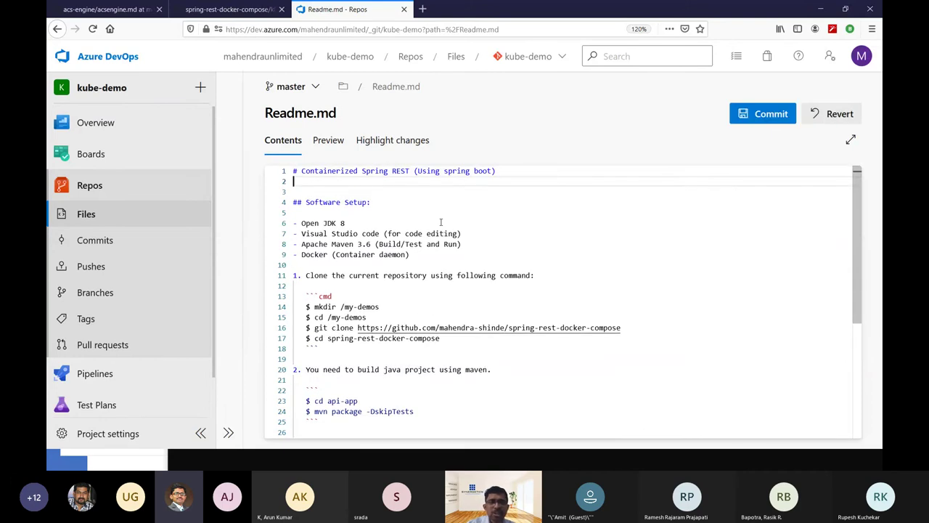
{"action": "key", "text": "Return"}
{"action": "type", "text": "## New"}
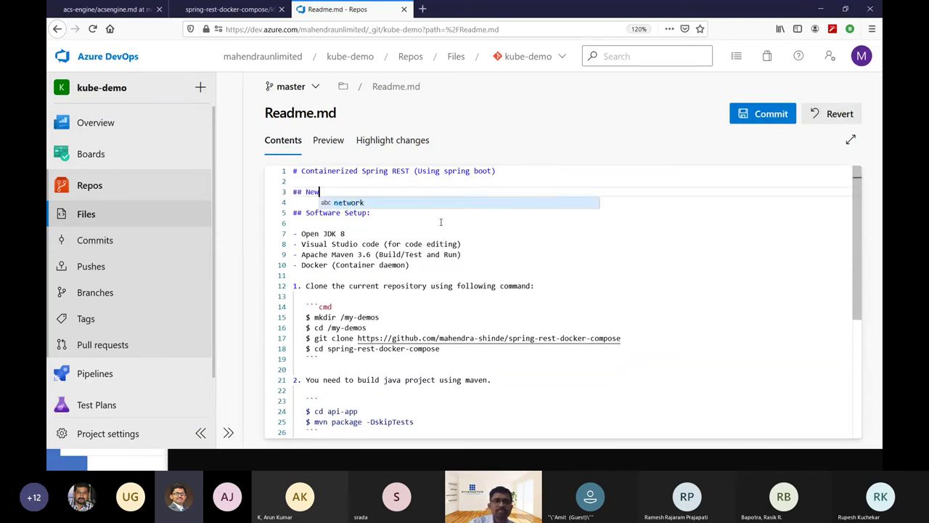
{"action": "type", "text": " Comment"}
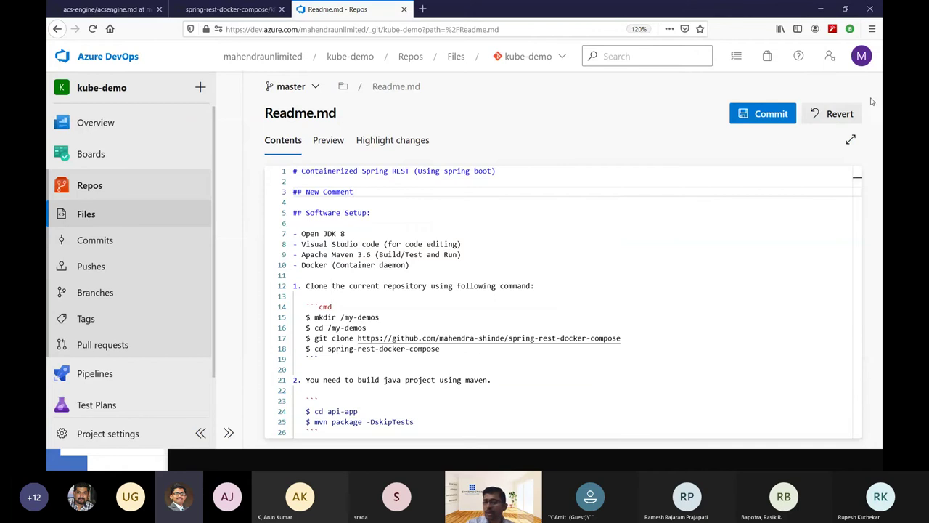
Cancel the commit and revert Readme.md, discarding the uncommitted edit.
{"action": "left_click", "coordinate": [773, 114]}
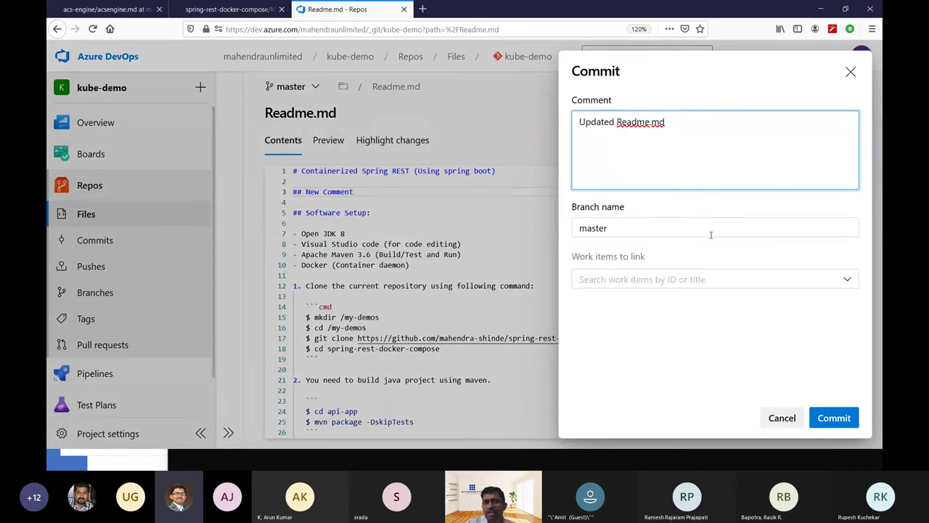
{"action": "left_click", "coordinate": [851, 72]}
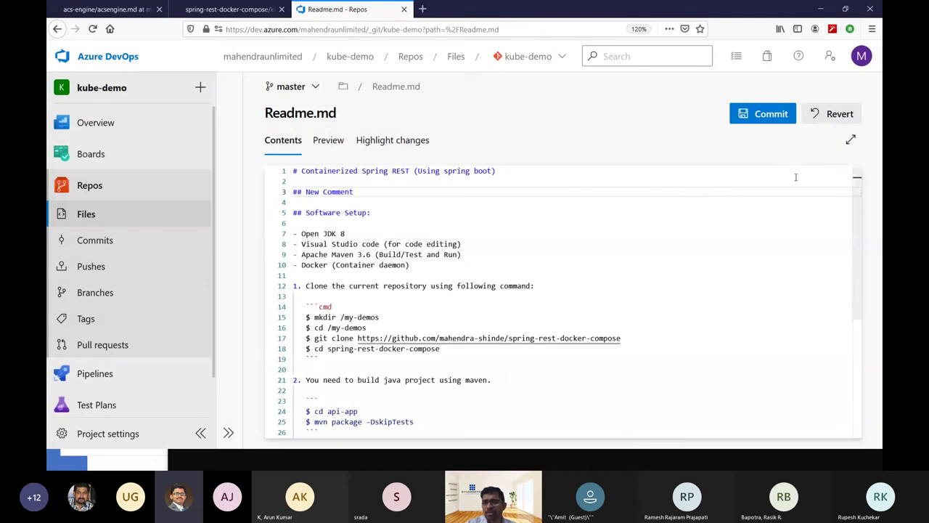
{"action": "left_click", "coordinate": [824, 115]}
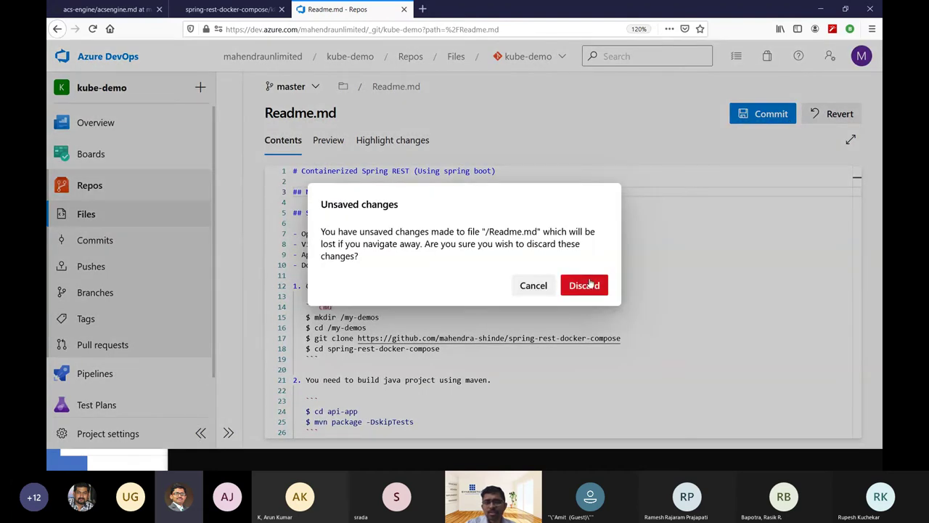
{"action": "left_click", "coordinate": [587, 284]}
Switch the Readme.md file view to the aks-cd branch.
{"action": "left_click", "coordinate": [323, 95]}
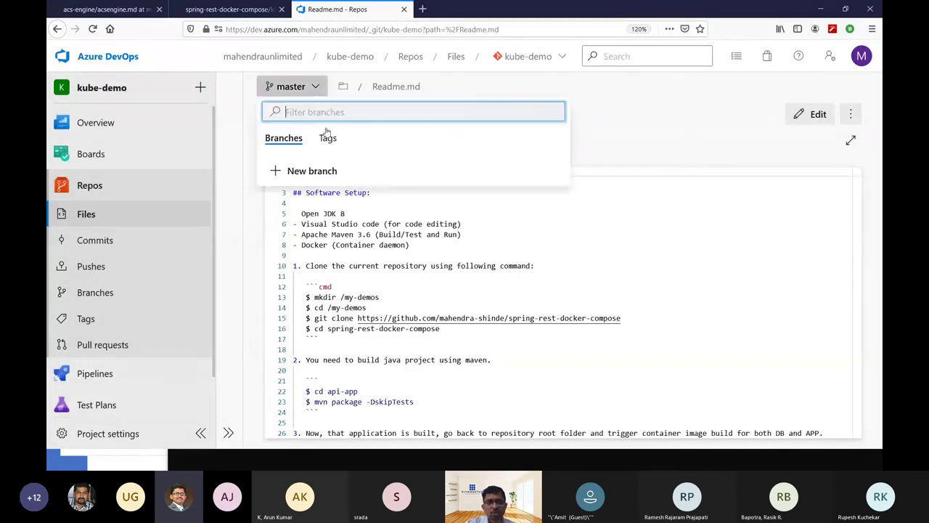
{"action": "left_click", "coordinate": [324, 210]}
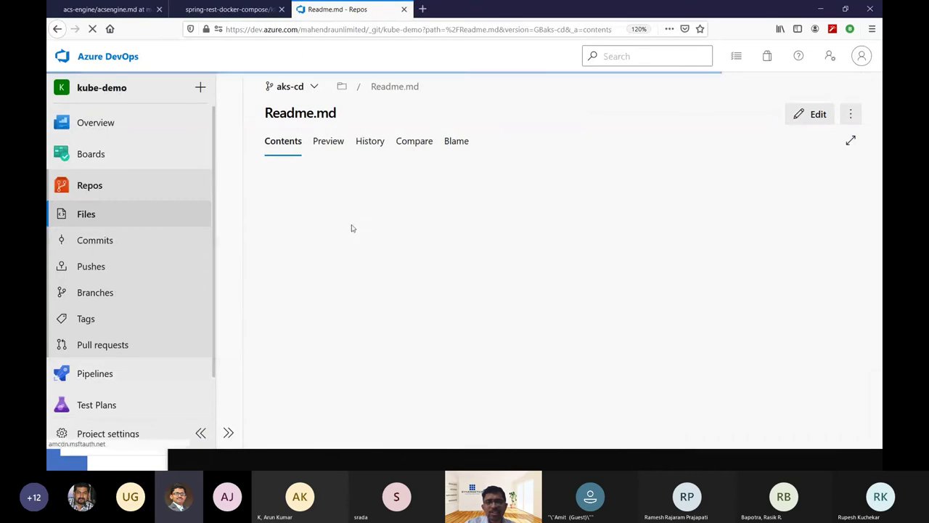
{"action": "left_click", "coordinate": [377, 196]}
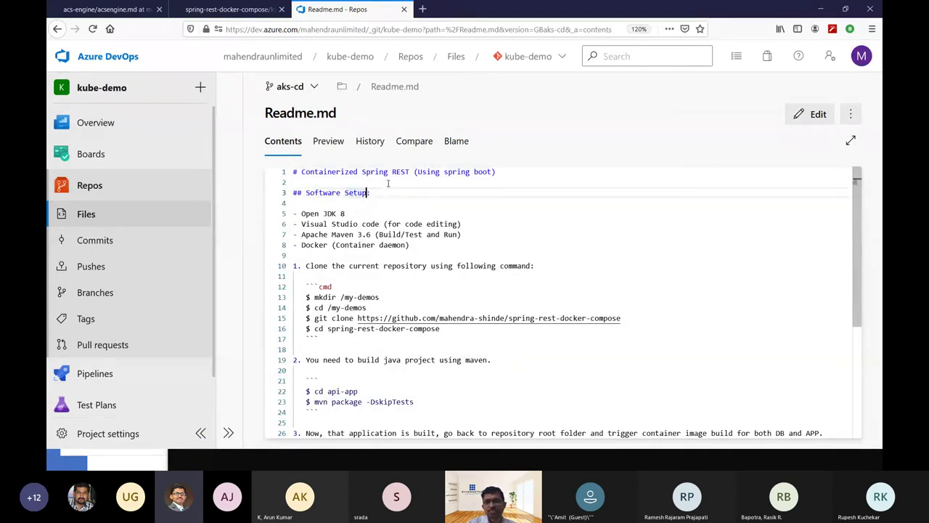
Add a space before the colon in Software Setup and commit it to aks-cd.
{"action": "left_click", "coordinate": [826, 114]}
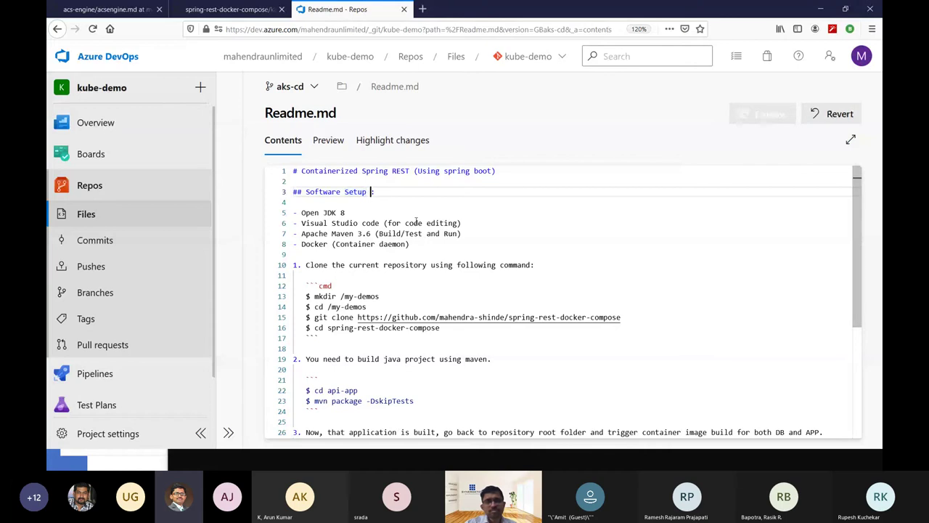
{"action": "left_click", "coordinate": [747, 116]}
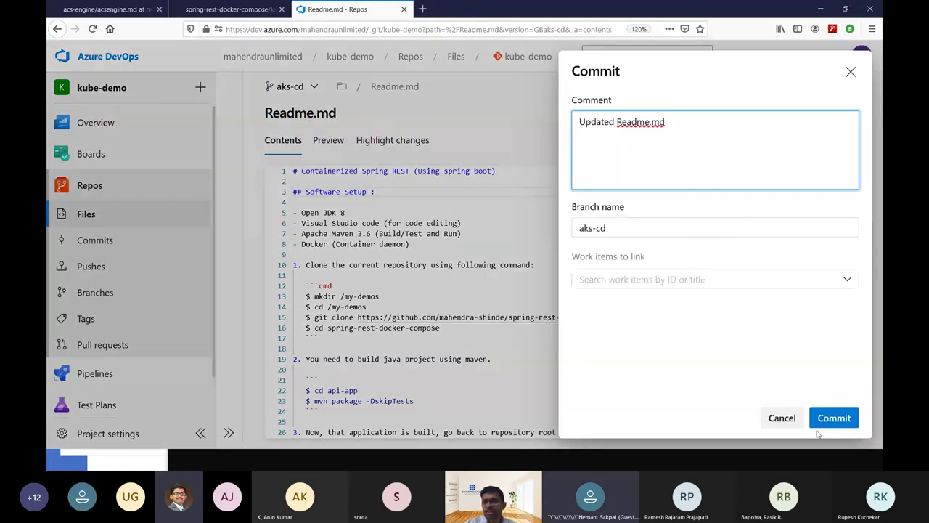
{"action": "left_click", "coordinate": [828, 420]}
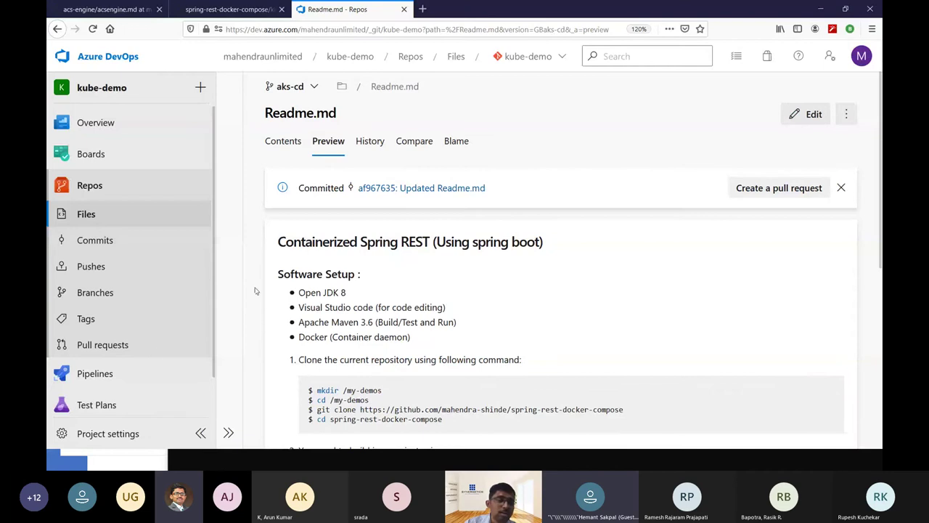
{"action": "left_click", "coordinate": [122, 374]}
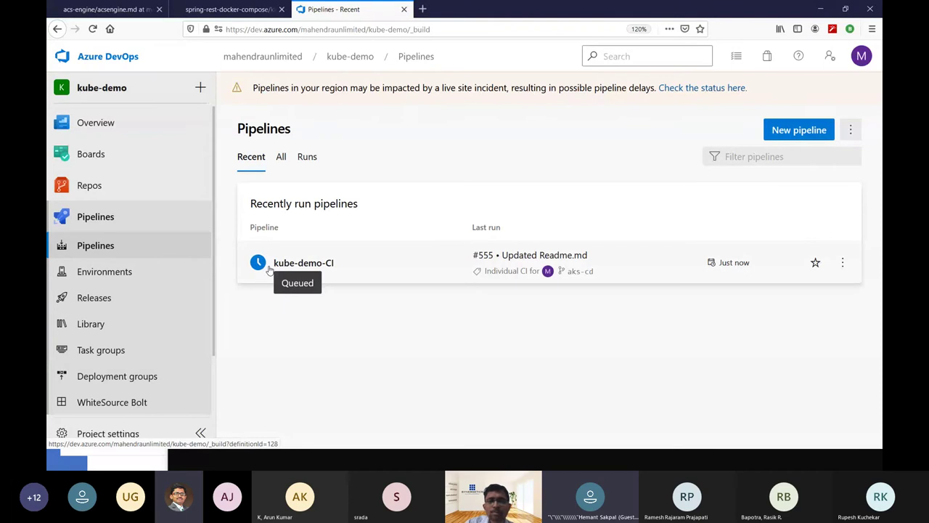
Check kube-demo-CI run #555 and its Agent job 1 logs, then view the release pipelines.
{"action": "left_click", "coordinate": [268, 270]}
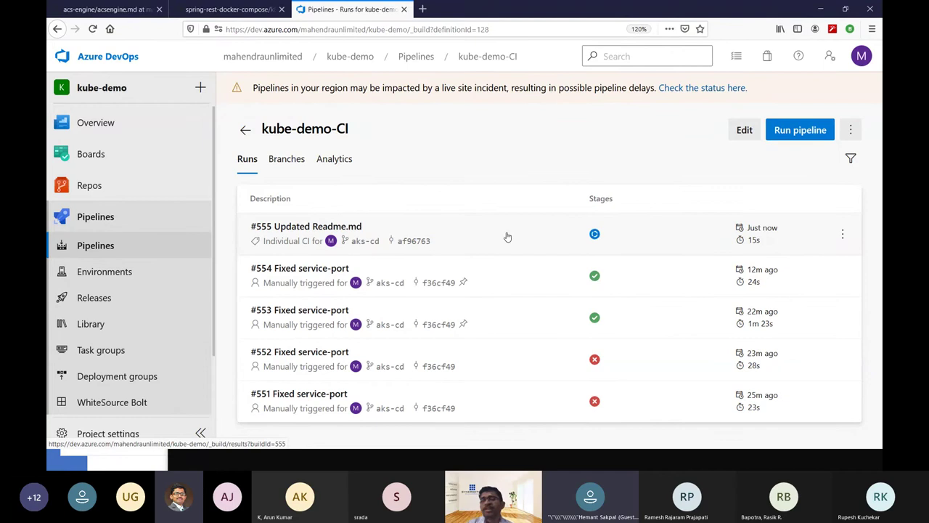
{"action": "left_click", "coordinate": [508, 237]}
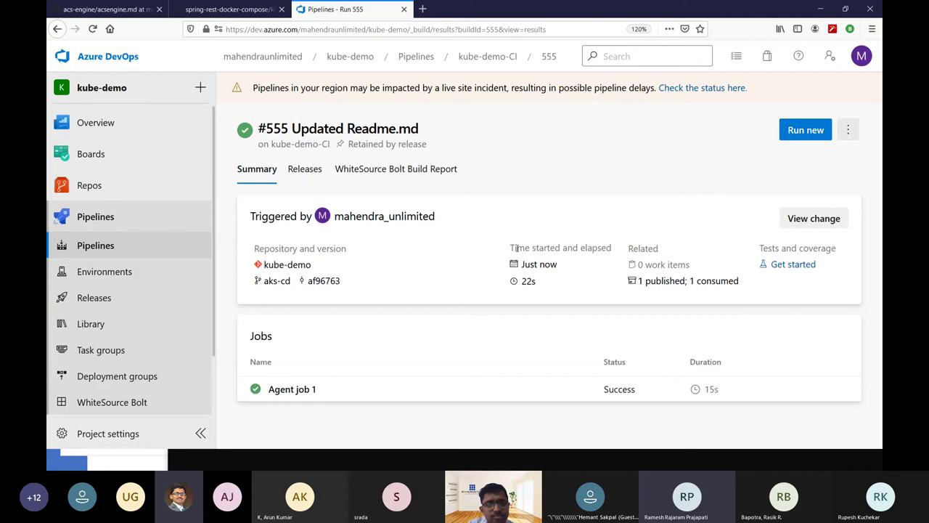
{"action": "left_click", "coordinate": [460, 386]}
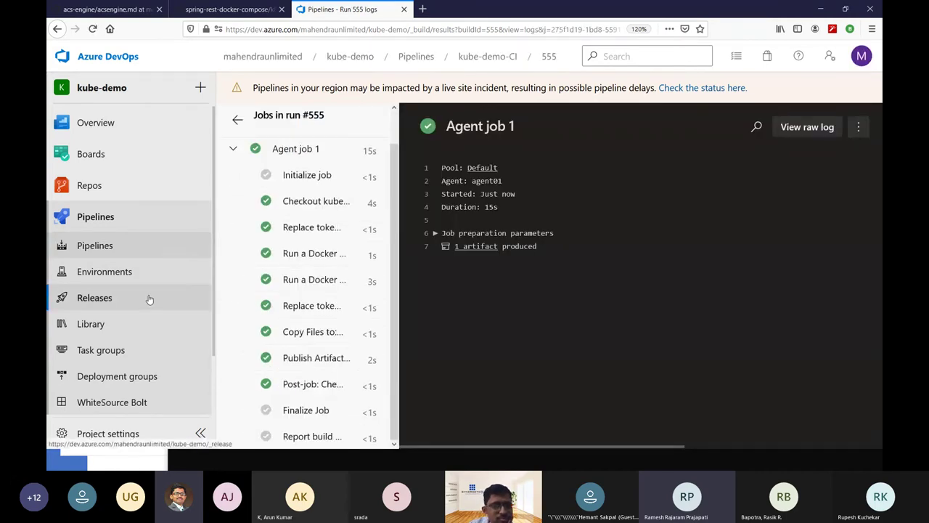
{"action": "left_click", "coordinate": [149, 300]}
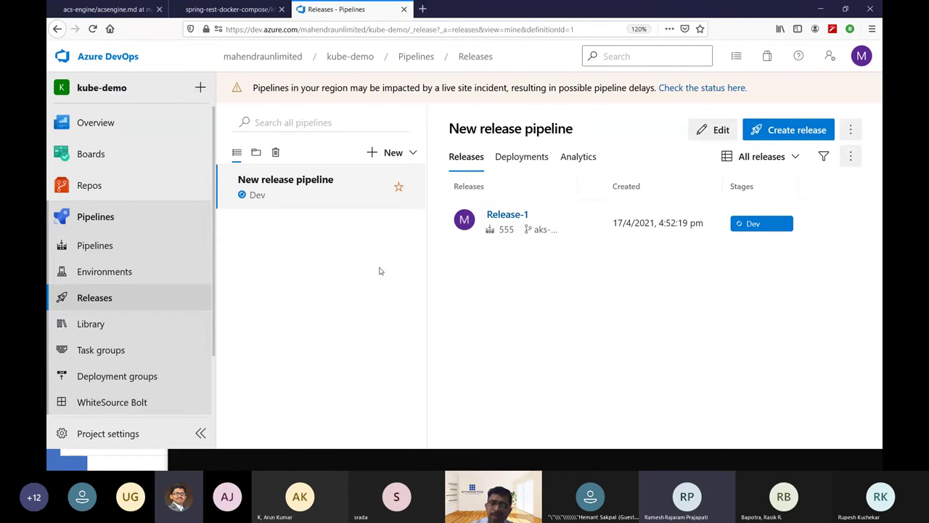
Watch Release-1's Dev stage logs until kubectl apply succeeds, then edit the release pipeline.
{"action": "left_click", "coordinate": [510, 218]}
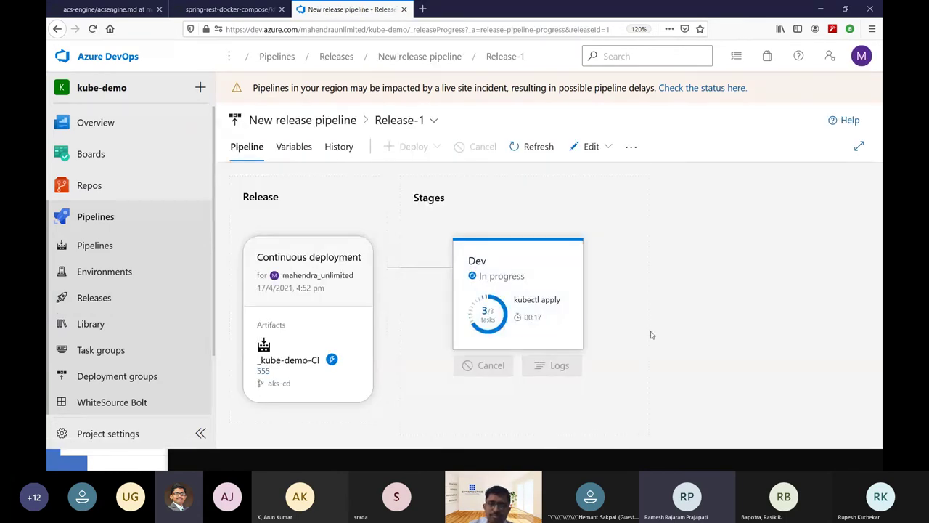
{"action": "left_click", "coordinate": [550, 366]}
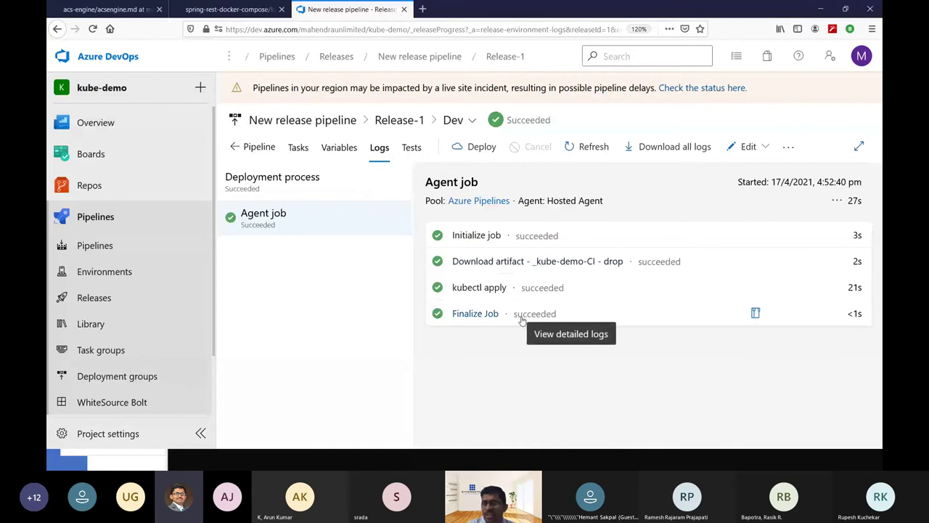
{"action": "left_click", "coordinate": [755, 146]}
{"action": "left_click", "coordinate": [726, 199]}
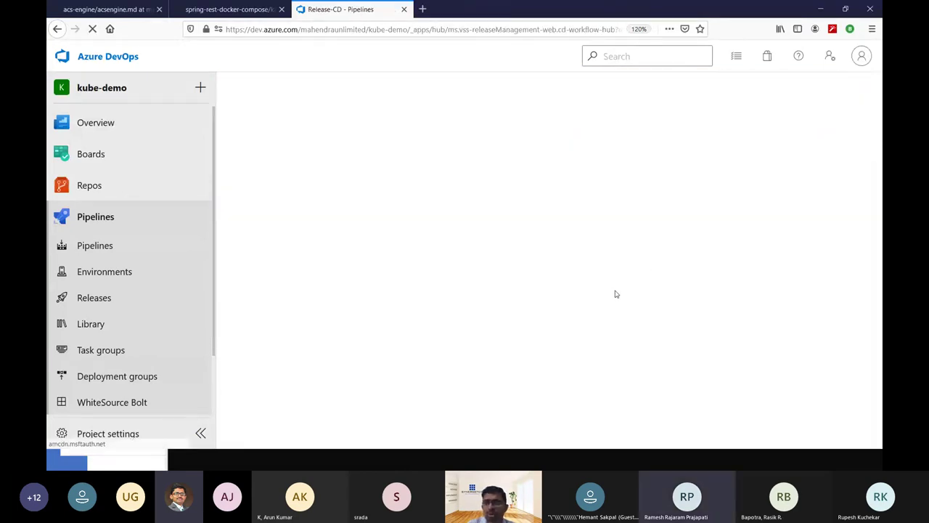
Inspect the Dev stage's kubectl apply task, then go back to the Pipeline tab.
{"action": "mouse_move", "coordinate": [522, 331]}
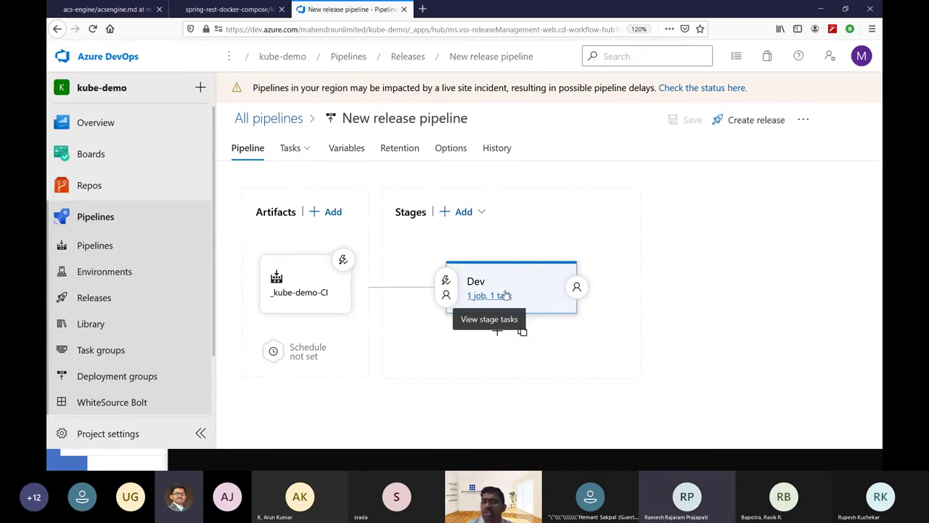
{"action": "left_click", "coordinate": [506, 295]}
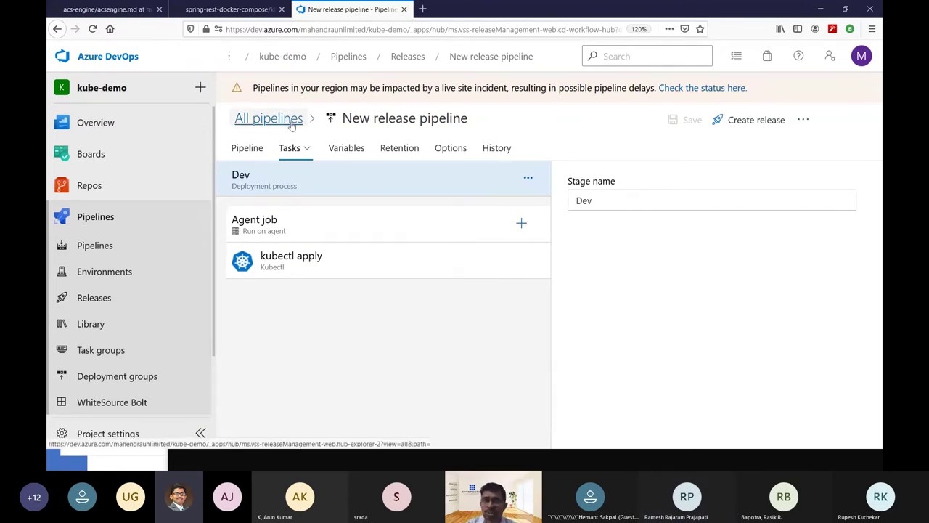
{"action": "left_click", "coordinate": [58, 29]}
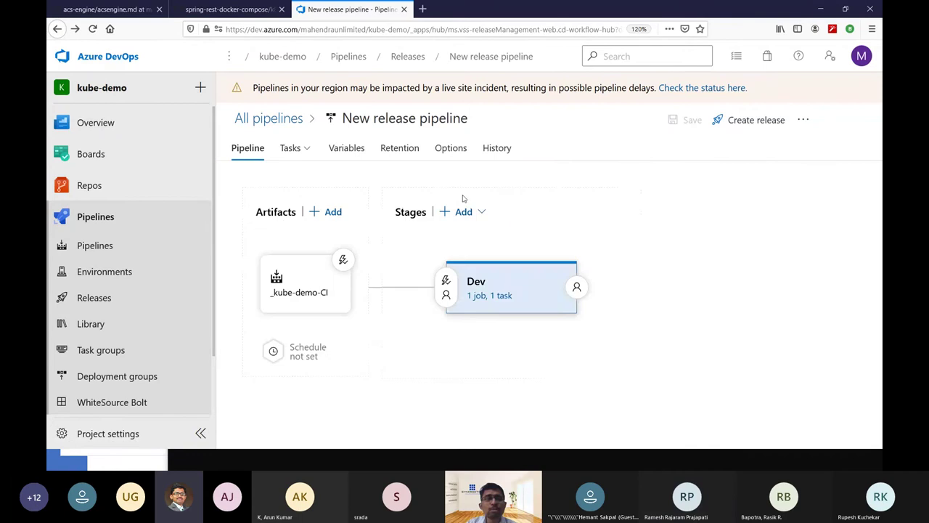
Add Stage 1 after Dev from an Empty job template and close its properties.
{"action": "mouse_move", "coordinate": [577, 305]}
{"action": "left_click", "coordinate": [485, 332]}
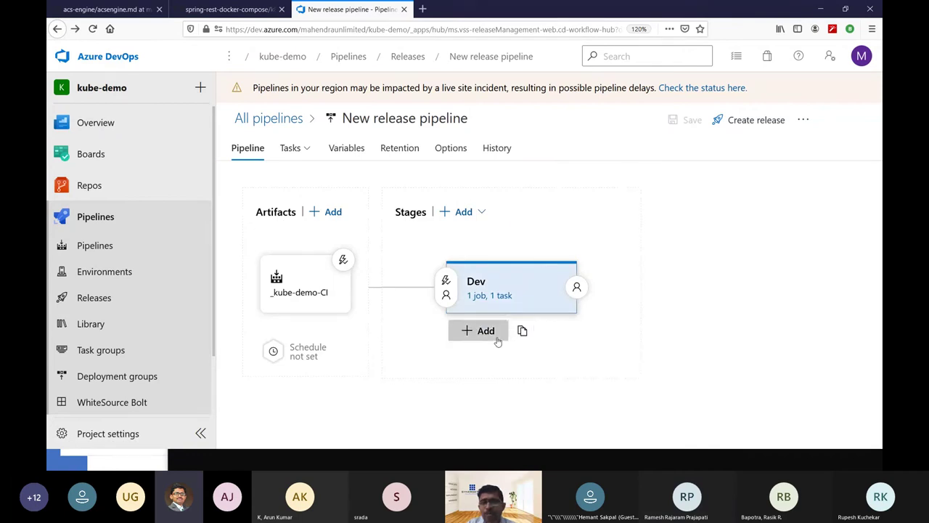
{"action": "left_click", "coordinate": [579, 116]}
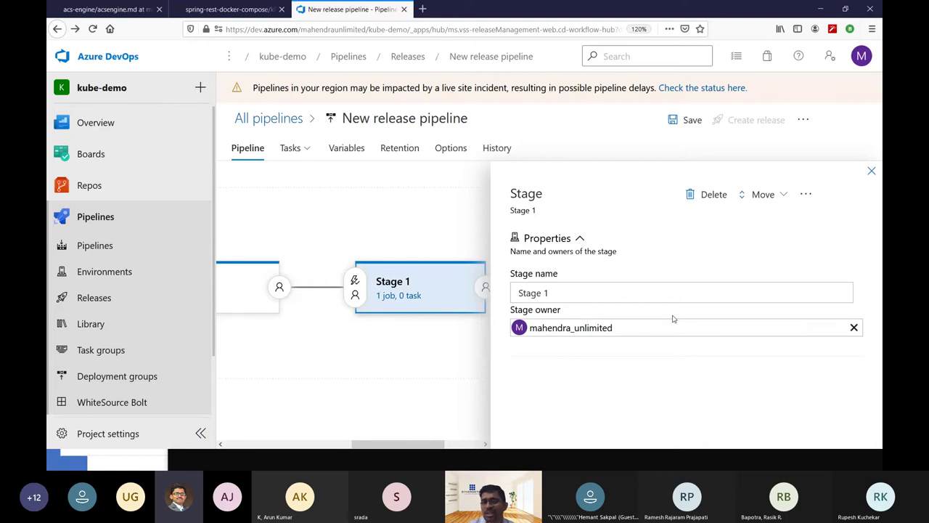
{"action": "left_click", "coordinate": [872, 171]}
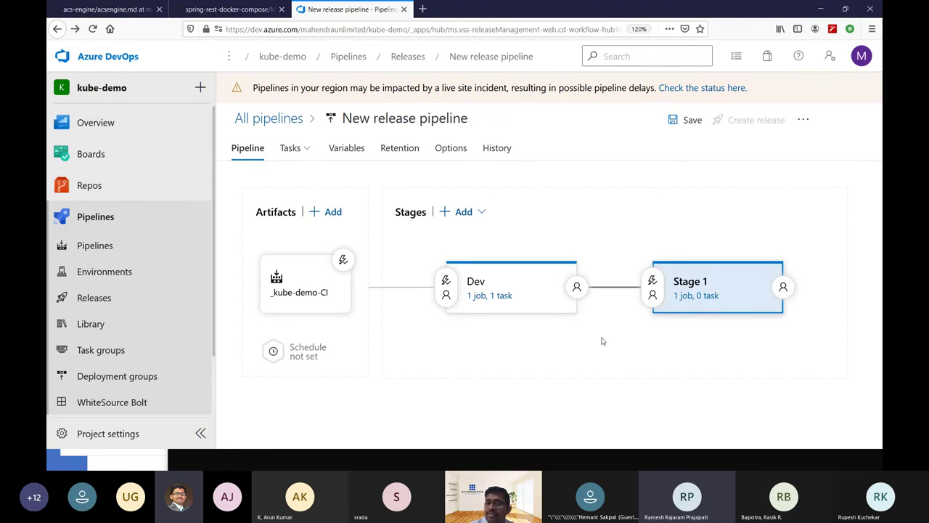
Review Dev's post-deployment conditions and set Stage 1 to deploy only on manual trigger.
{"action": "left_click", "coordinate": [577, 287]}
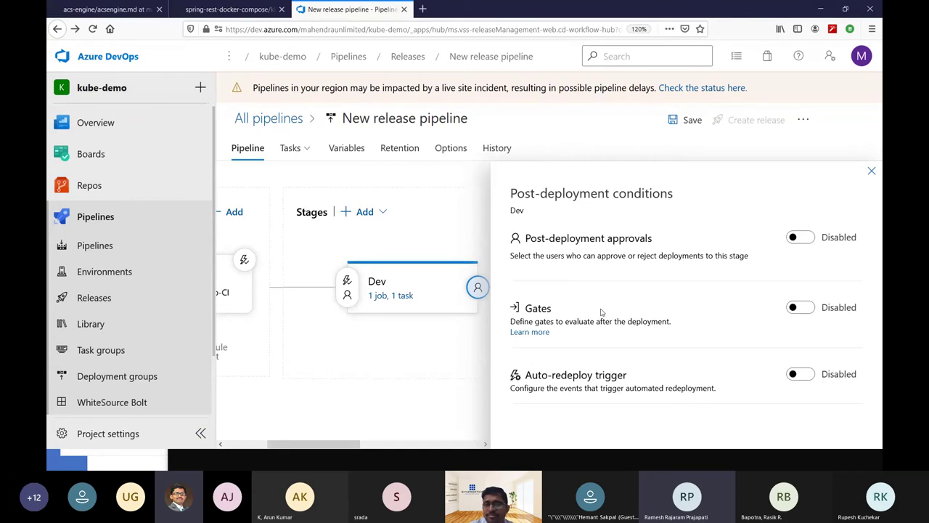
{"action": "left_click", "coordinate": [872, 171]}
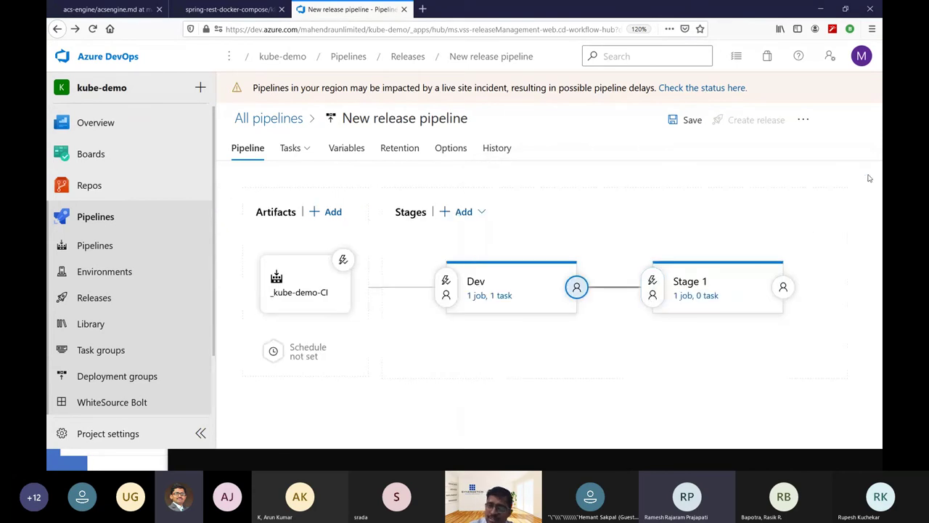
{"action": "left_click", "coordinate": [651, 287]}
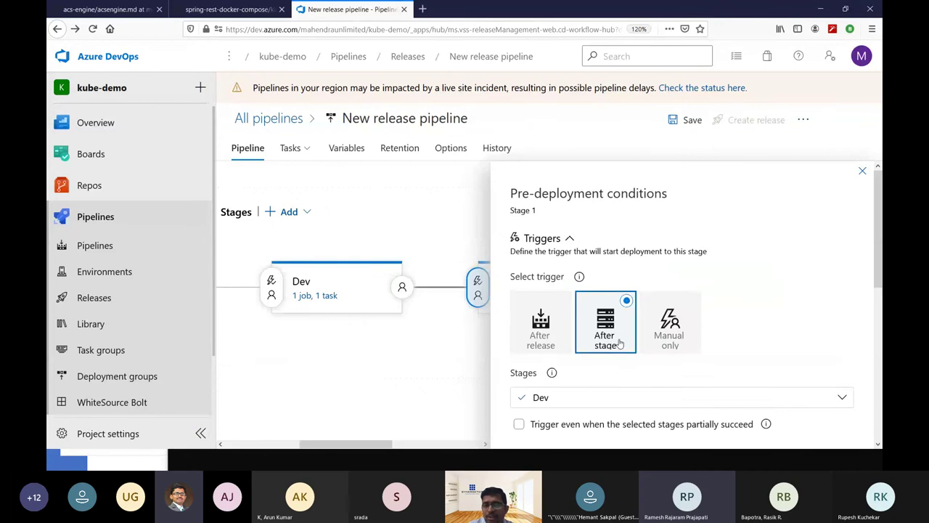
{"action": "scroll", "coordinate": [619, 344], "scroll_direction": "down", "scroll_amount": 2}
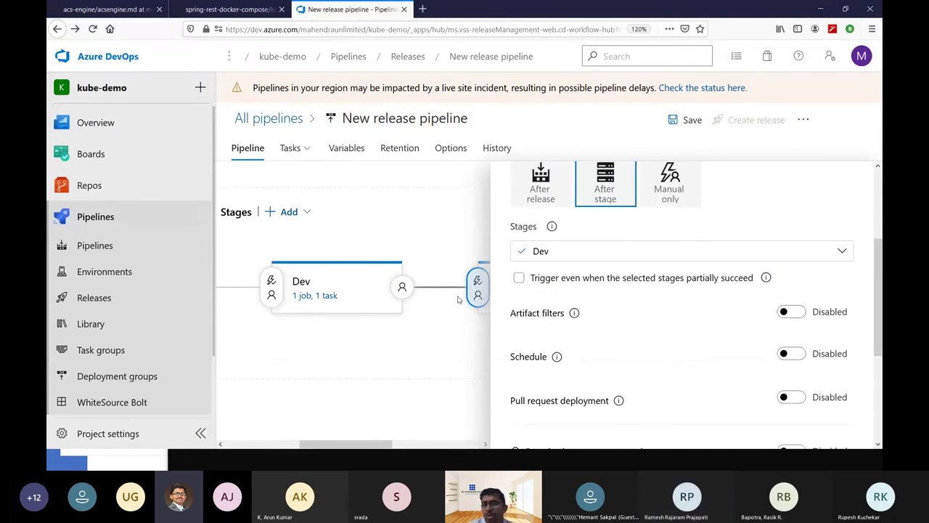
{"action": "scroll", "coordinate": [637, 293], "scroll_direction": "up", "scroll_amount": 2}
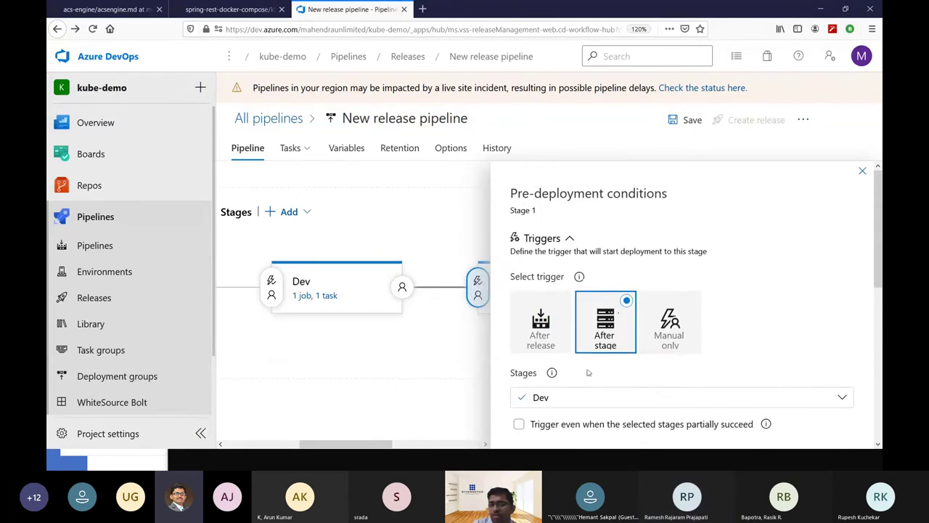
{"action": "scroll", "coordinate": [602, 353], "scroll_direction": "down", "scroll_amount": 1}
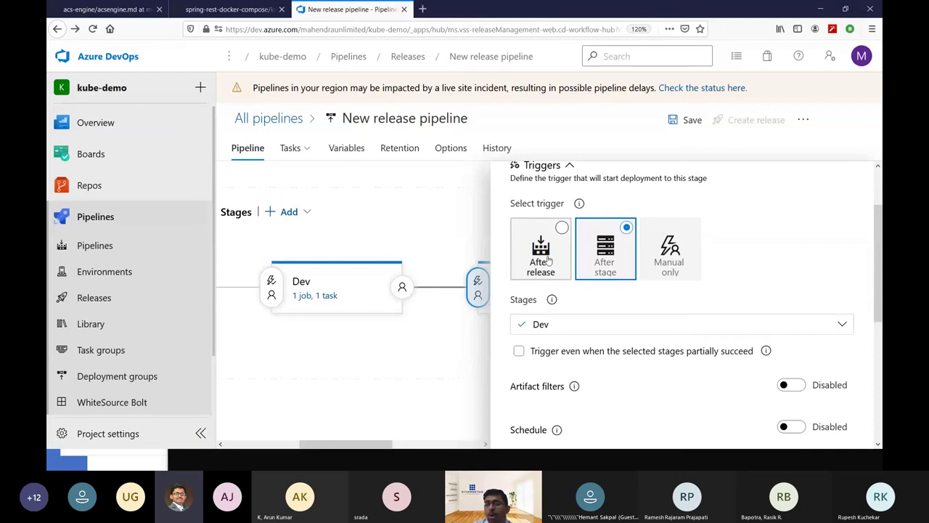
{"action": "left_click", "coordinate": [691, 245]}
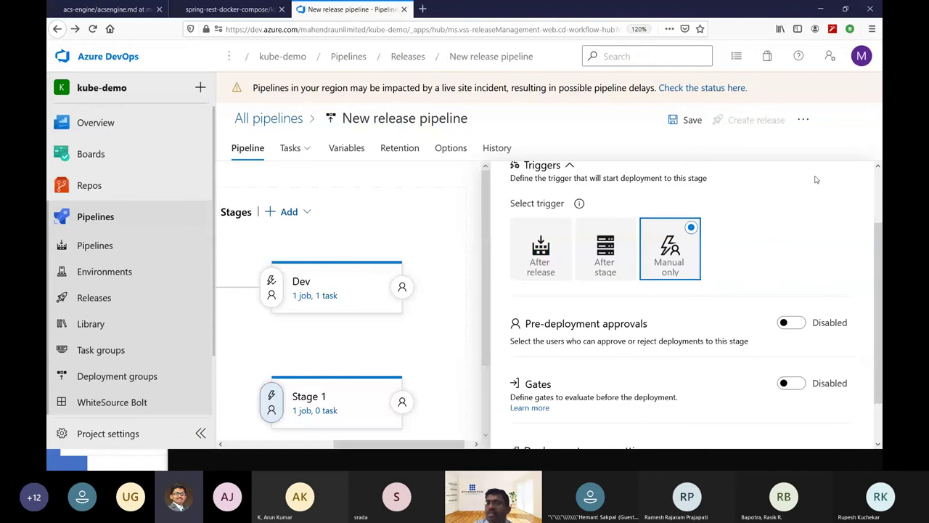
{"action": "scroll", "coordinate": [690, 290], "scroll_direction": "up", "scroll_amount": 1}
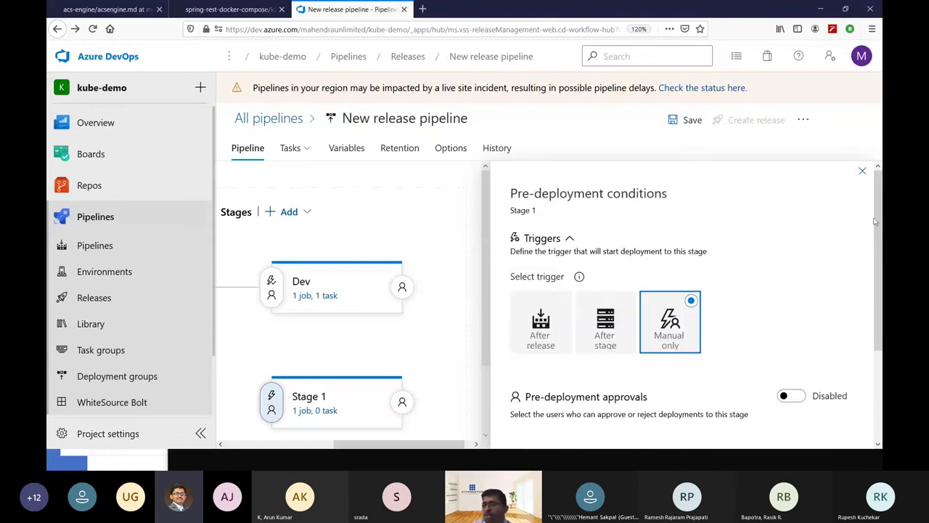
{"action": "left_click", "coordinate": [864, 178]}
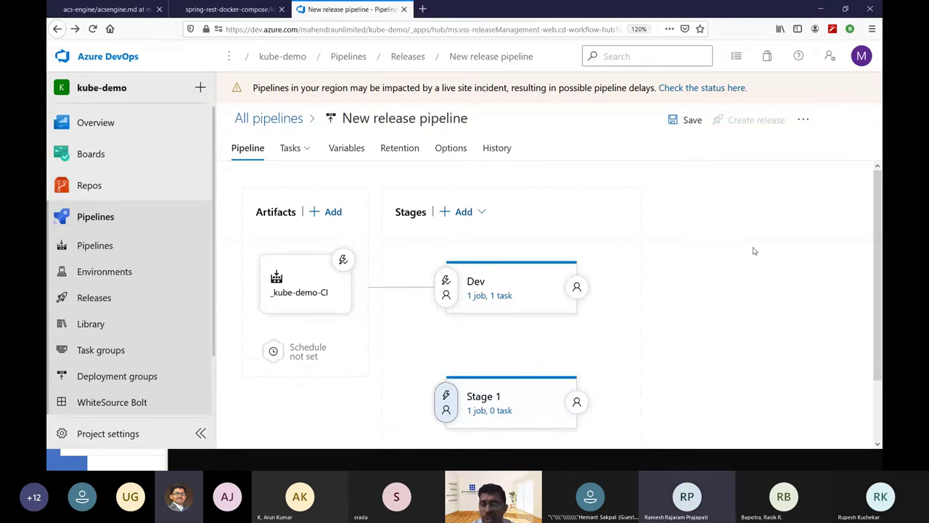
Select Stage 1 and close the stage properties panel to show the full pipeline.
{"action": "left_click", "coordinate": [507, 280]}
{"action": "left_click", "coordinate": [421, 395]}
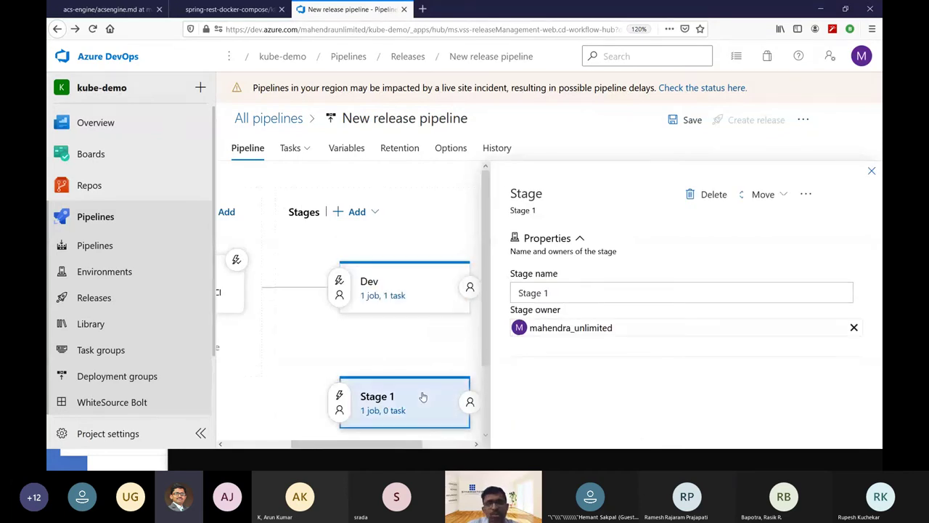
{"action": "left_click", "coordinate": [872, 173]}
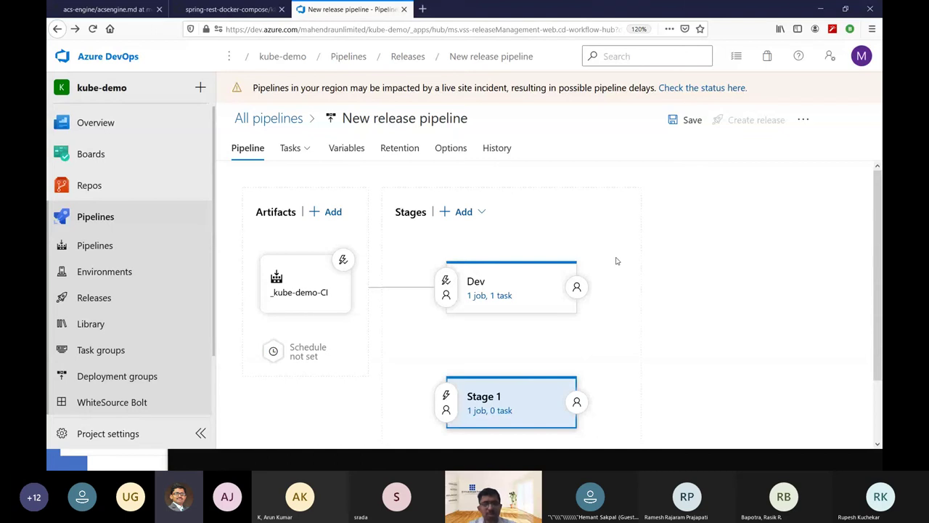
In the Ubuntu terminal, run kubectl get po, svc, deploy and enlarge the text.
{"action": "key", "text": "alt+Tab"}
{"action": "key", "text": "alt+Tab"}
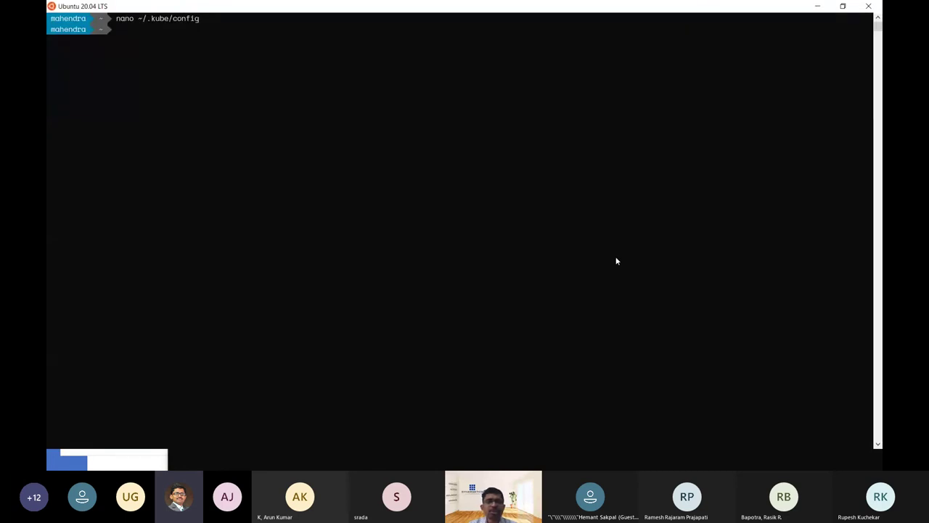
{"action": "key", "text": "alt+Tab"}
{"action": "key", "text": "alt+Tab"}
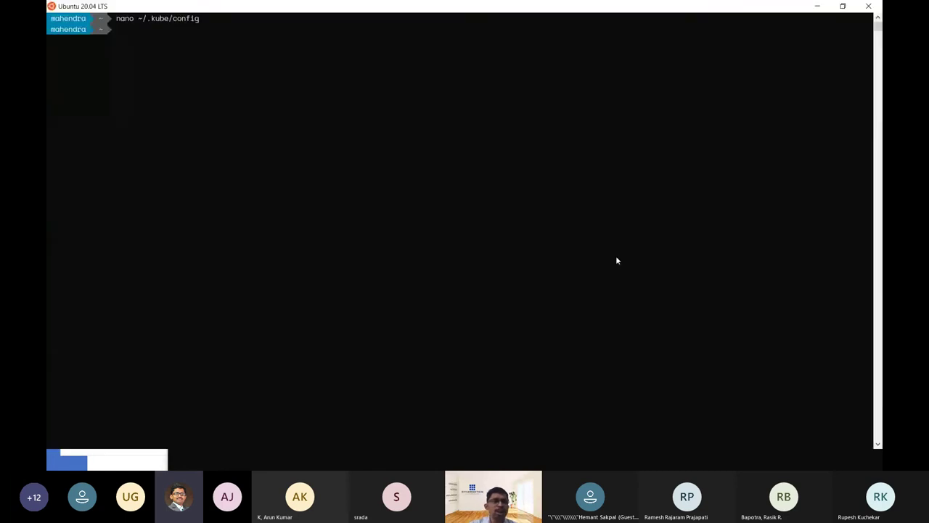
{"action": "type", "text": "kubectl "}
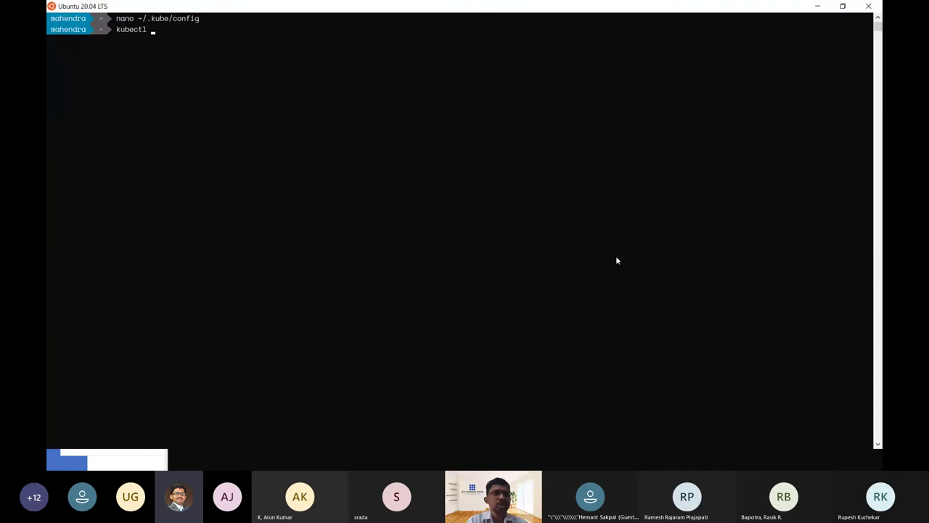
{"action": "type", "text": "get po, "}
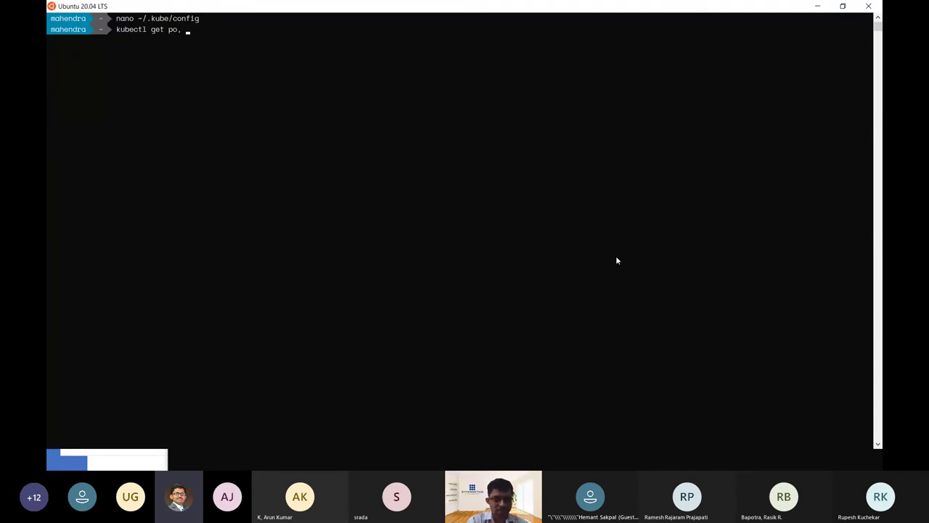
{"action": "type", "text": "svc"}
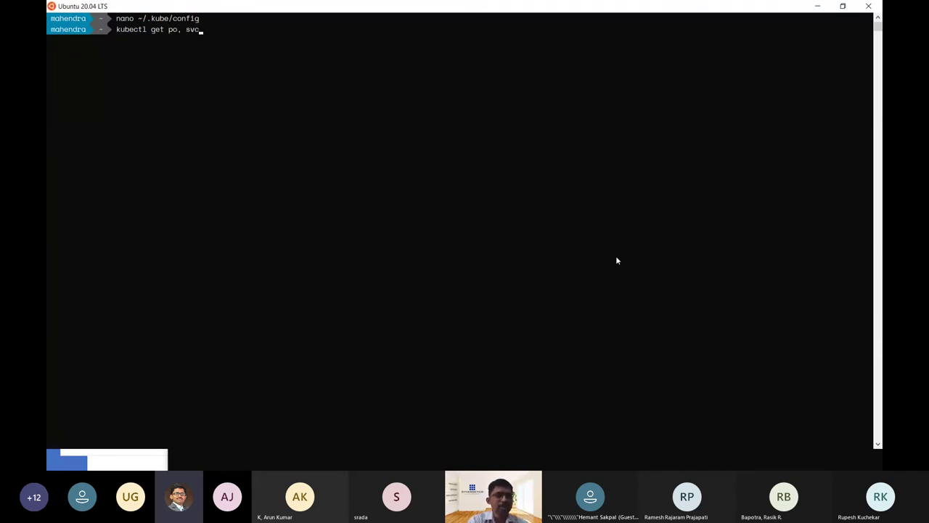
{"action": "type", "text": ", deploy"}
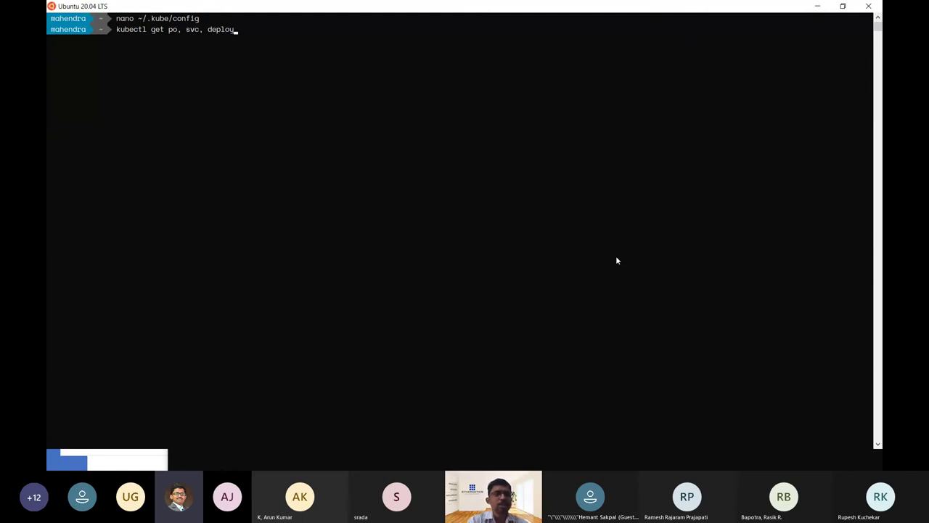
{"action": "key", "text": "Return"}
{"action": "key", "text": "ctrl+equal"}
{"action": "key", "text": "ctrl+equal"}
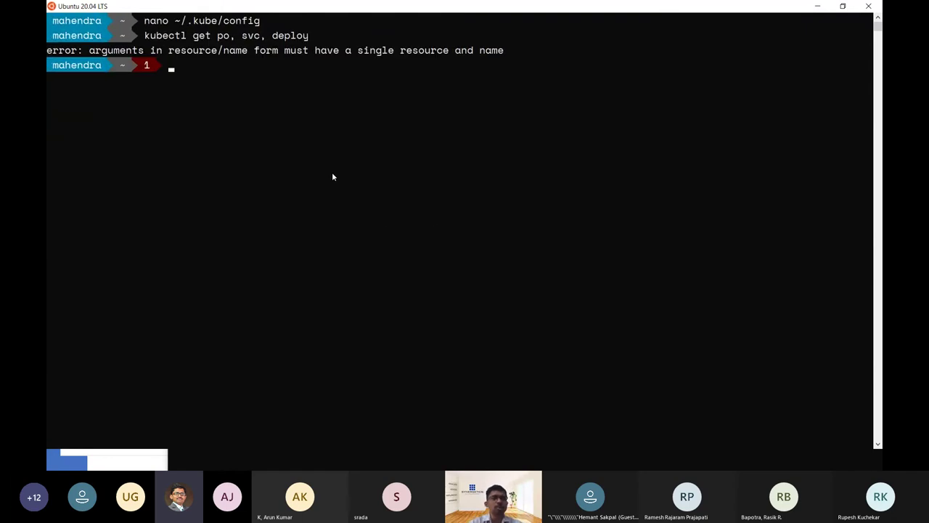
Remove the spaces and rerun kubectl get po,svc,deploy to list pods, services and deployments.
{"action": "key", "text": "Up"}
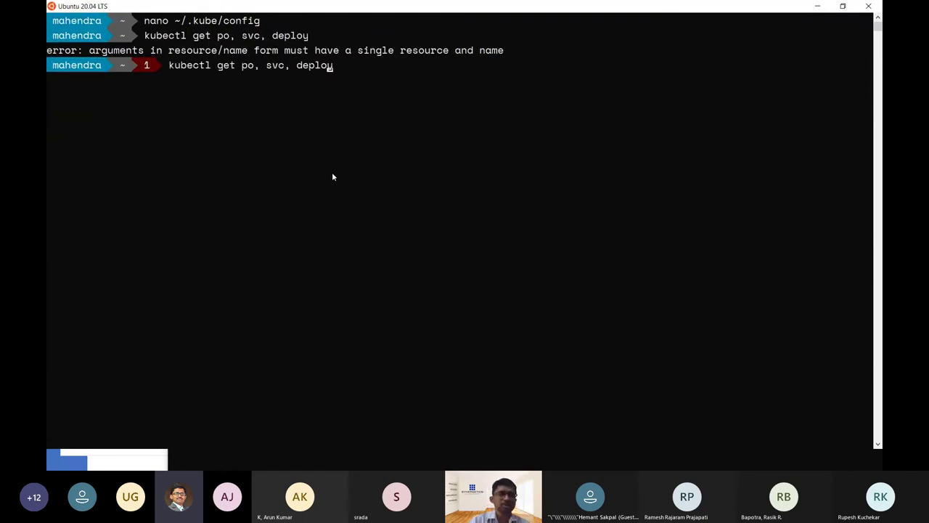
{"action": "key", "text": "Left"}
{"action": "key", "text": "Left"}
{"action": "key", "text": "Left"}
{"action": "key", "text": "Left"}
{"action": "key", "text": "Left"}
{"action": "key", "text": "Left"}
{"action": "key", "text": "Left"}
{"action": "key", "text": "Left"}
{"action": "key", "text": "Left"}
{"action": "key", "text": "Left"}
{"action": "key", "text": "Left"}
{"action": "key", "text": "Left"}
{"action": "key", "text": "Left"}
{"action": "key", "text": "Left"}
{"action": "key", "text": "Left"}
{"action": "key", "text": "Right"}
{"action": "key", "text": "Right"}
{"action": "key", "text": "Right"}
{"action": "key", "text": "Right"}
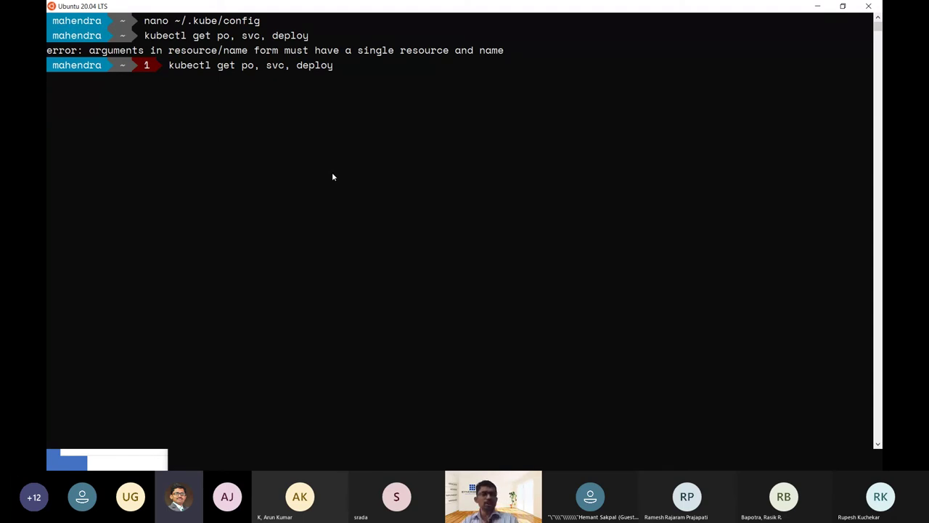
{"action": "key", "text": "BackSpace"}
{"action": "key", "text": "Right"}
{"action": "key", "text": "Right"}
{"action": "key", "text": "Right"}
{"action": "key", "text": "Right"}
{"action": "key", "text": "Right"}
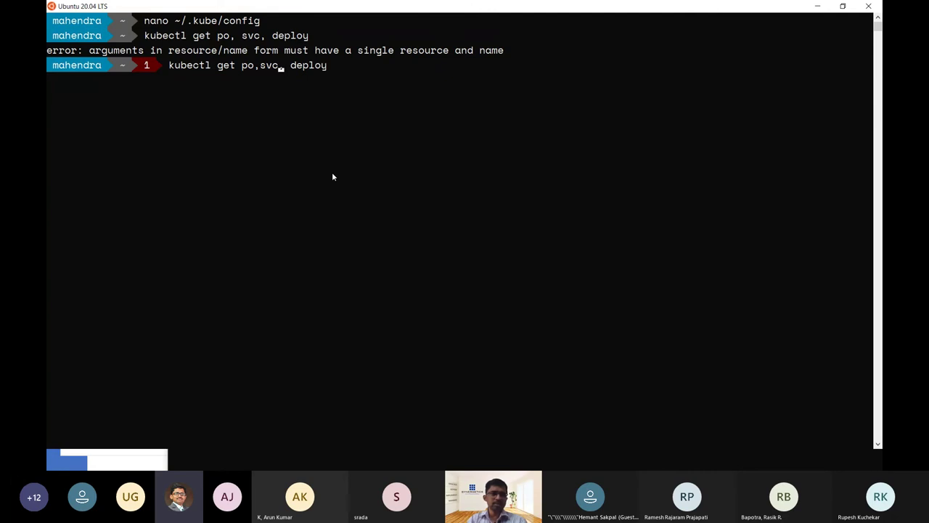
{"action": "key", "text": "BackSpace"}
{"action": "key", "text": "Return"}
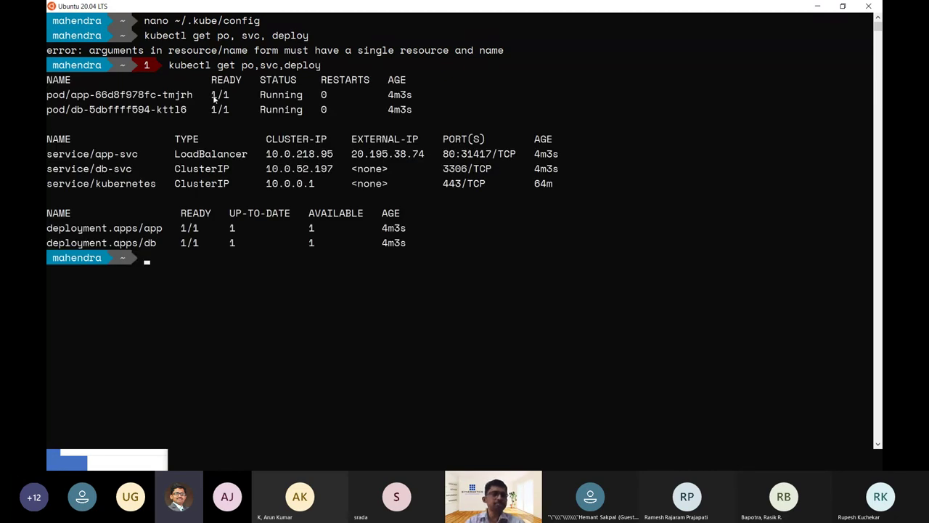
{"action": "key", "text": "ctrl+plus"}
Highlight the running app and db pods and copy app-svc's LoadBalancer external IP 20.195.38.74.
{"action": "left_click_drag", "start_coordinate": [202, 112], "coordinate": [48, 103]}
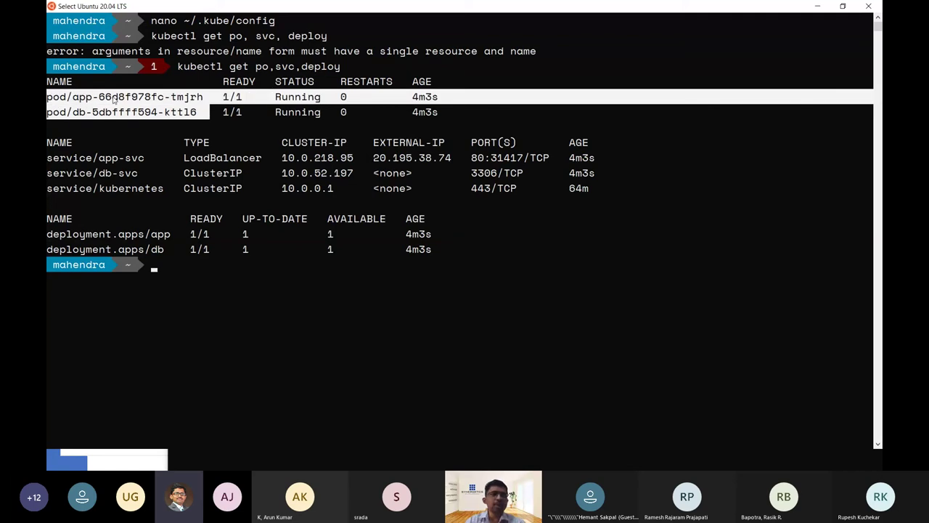
{"action": "double_click", "coordinate": [212, 160]}
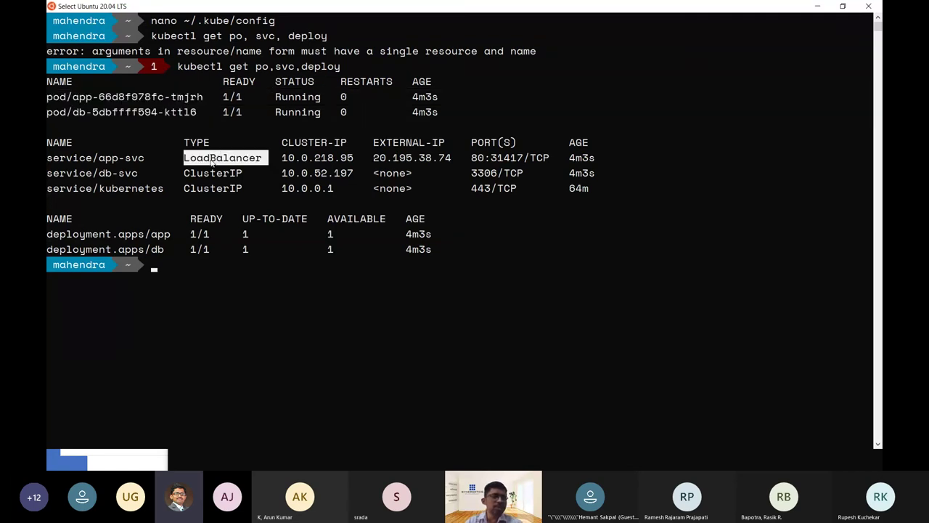
{"action": "double_click", "coordinate": [102, 157]}
{"action": "left_click_drag", "start_coordinate": [373, 158], "coordinate": [454, 157]}
{"action": "key", "text": "ctrl+c"}
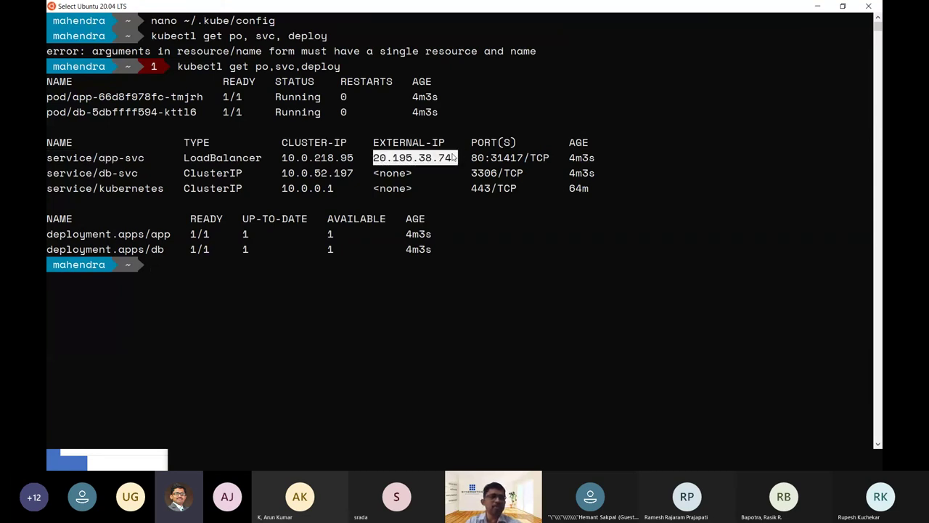
{"action": "right_click", "coordinate": [447, 163]}
Launch Firefox and paste 20.195.38.74 as the address.
{"action": "key", "text": "super"}
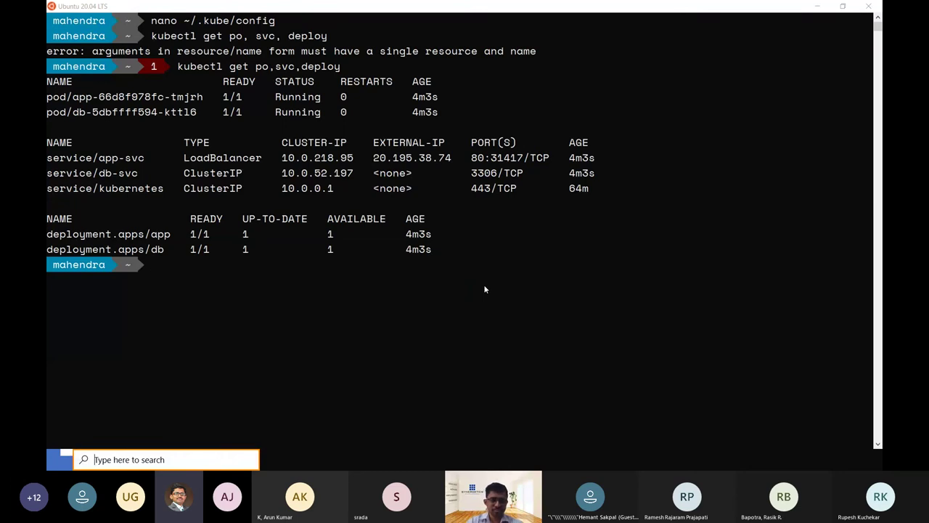
{"action": "type", "text": "fire"}
{"action": "key", "text": "Return"}
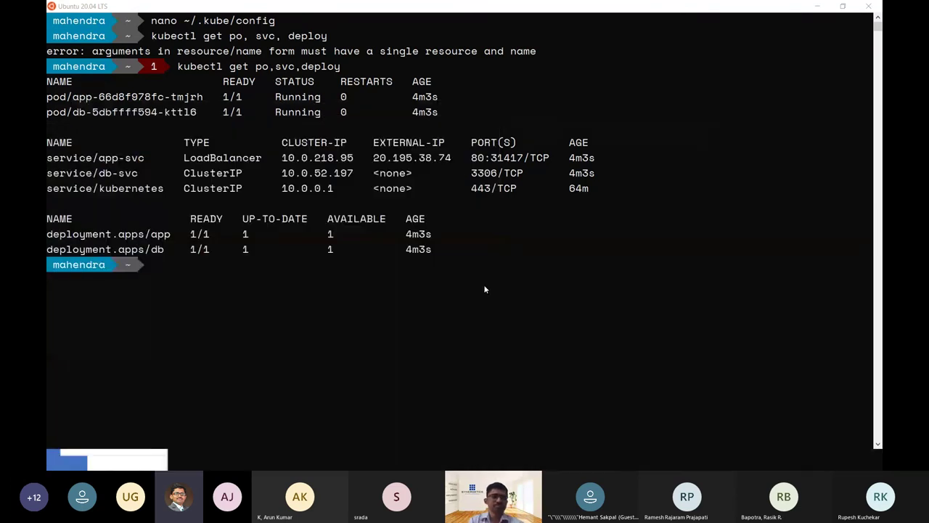
{"action": "key", "text": "ctrl+v"}
Load 20.195.38.74, then 20.195.38.74/api/customers to see the JSON customer records.
{"action": "key", "text": "Return"}
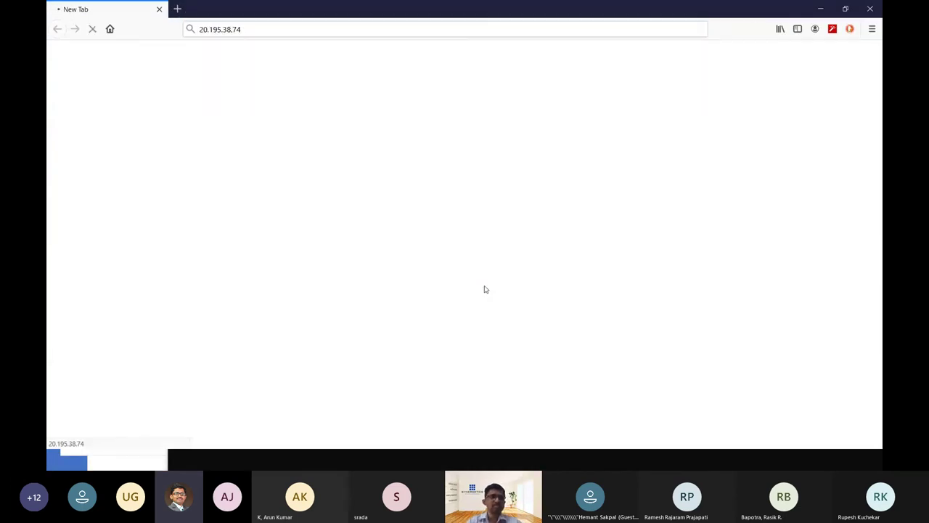
{"action": "key", "text": "ctrl+plus"}
{"action": "key", "text": "ctrl+plus"}
{"action": "key", "text": "ctrl+plus"}
{"action": "key", "text": "ctrl+plus"}
{"action": "key", "text": "ctrl+plus"}
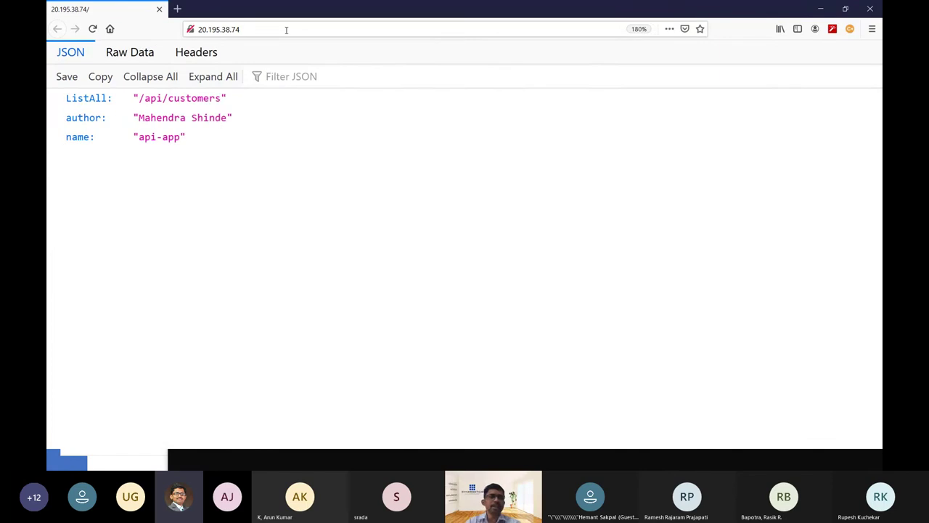
{"action": "left_click", "coordinate": [293, 30]}
{"action": "type", "text": "/api/"}
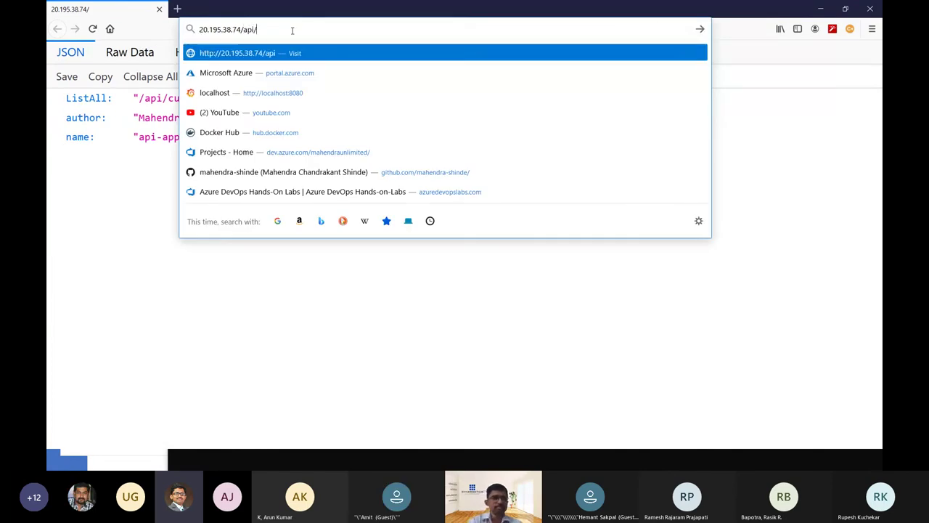
{"action": "type", "text": "customers"}
{"action": "key", "text": "Return"}
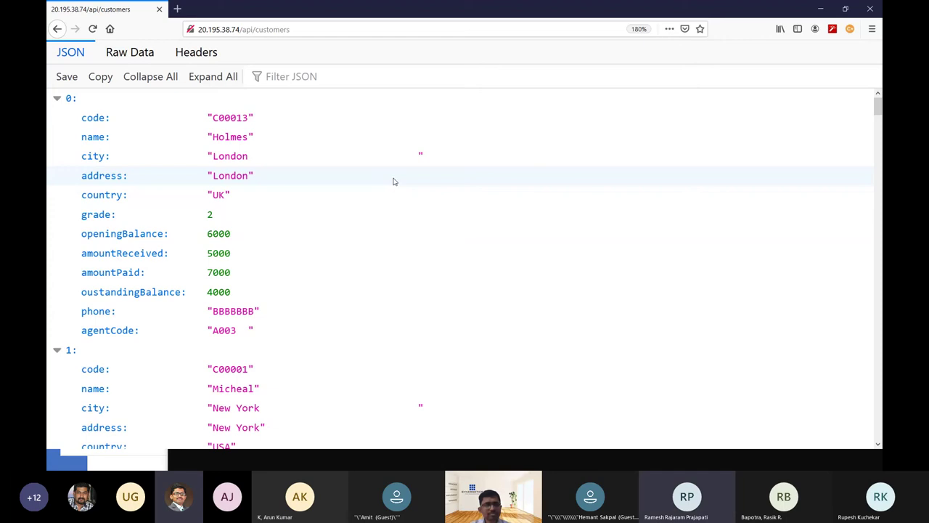
Cycle through the open windows, including the release pipeline, ending on the customers JSON page.
{"action": "key", "text": "alt+Tab"}
{"action": "key", "text": "alt+Tab"}
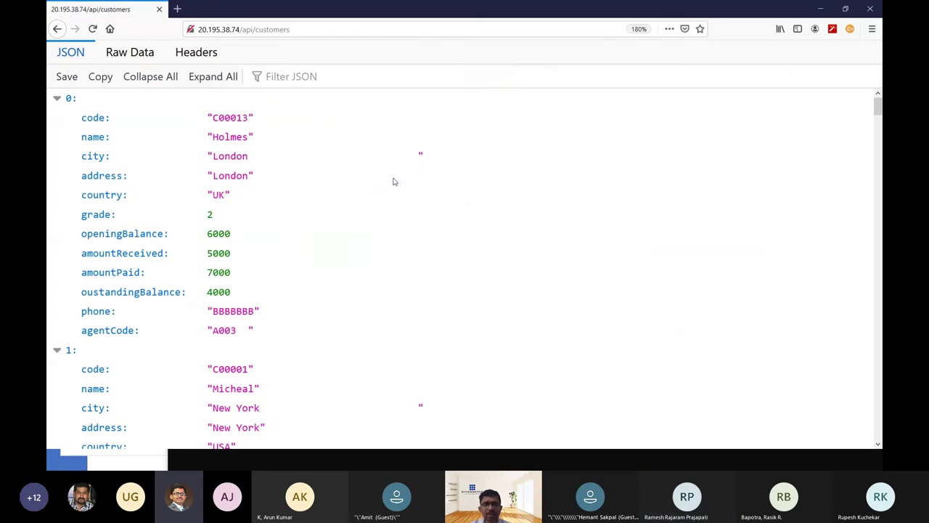
{"action": "key", "text": "alt+Tab"}
{"action": "key", "text": "alt+Tab"}
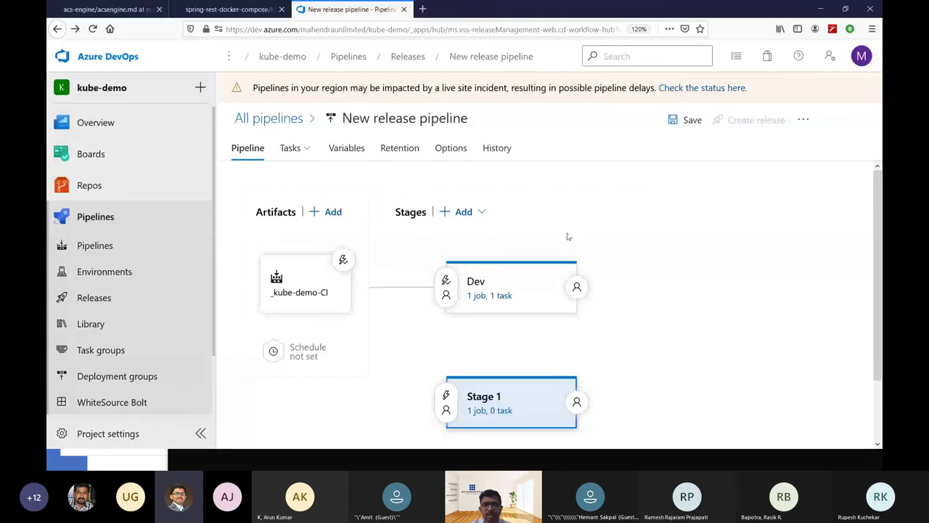
{"action": "key", "text": "alt+Tab"}
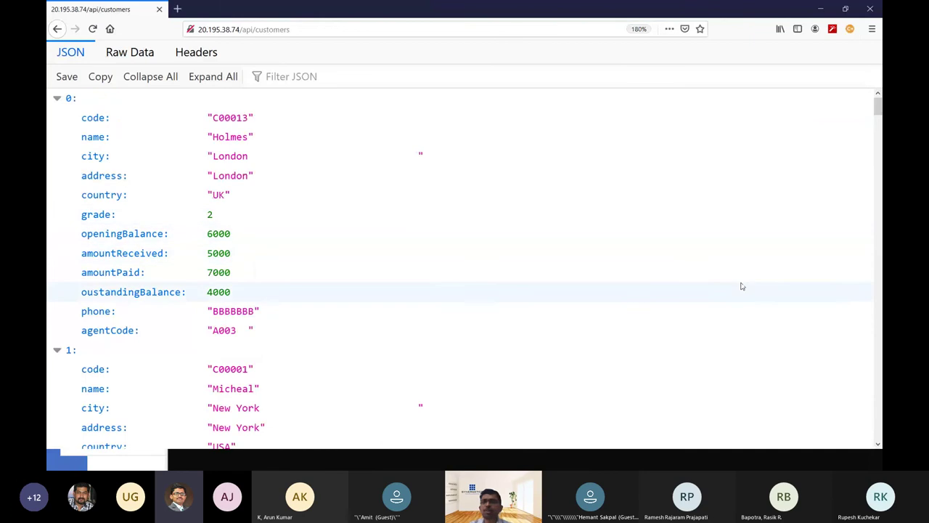
{"action": "key", "text": "alt+Tab"}
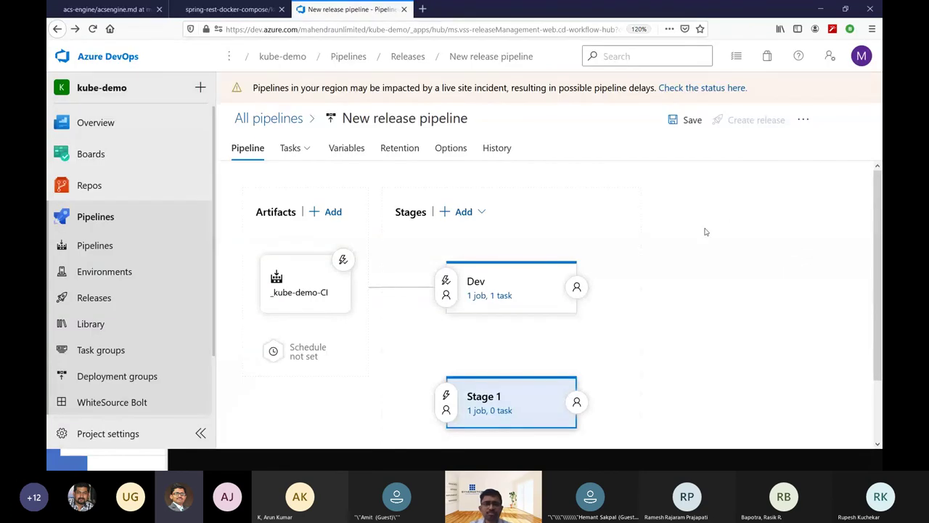